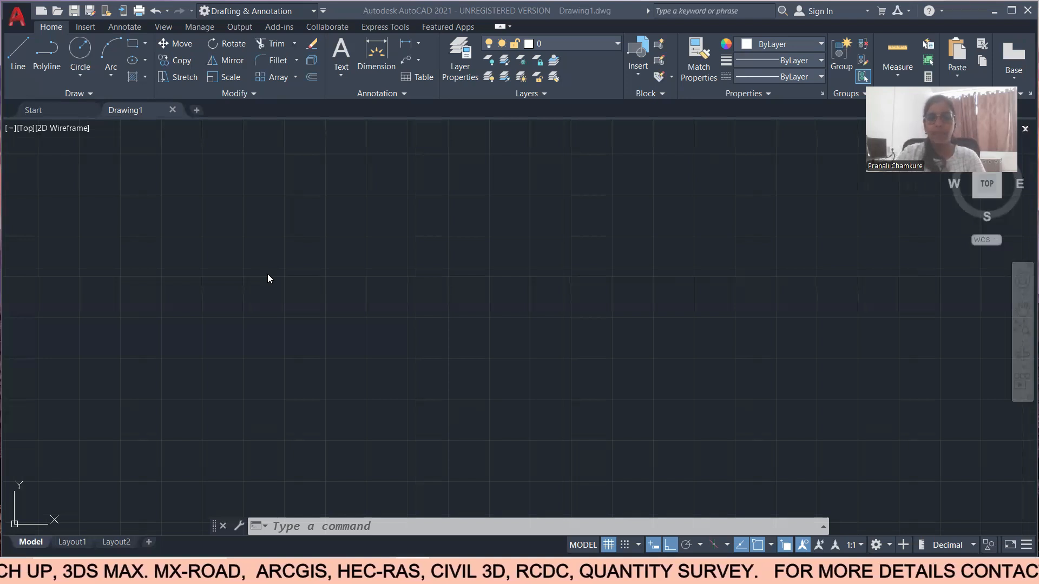
Draw a rectangle in the upper-left part of the drawing area with the Rectangle command.
{"action": "left_click", "coordinate": [309, 263]}
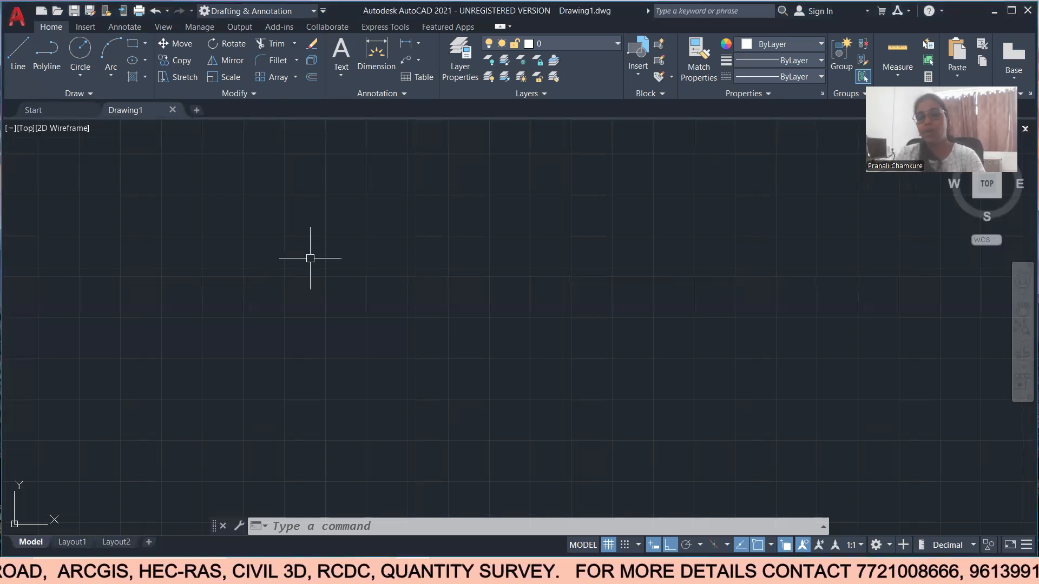
{"action": "type", "text": "rec"}
{"action": "key", "text": "Return"}
{"action": "left_click", "coordinate": [214, 198]}
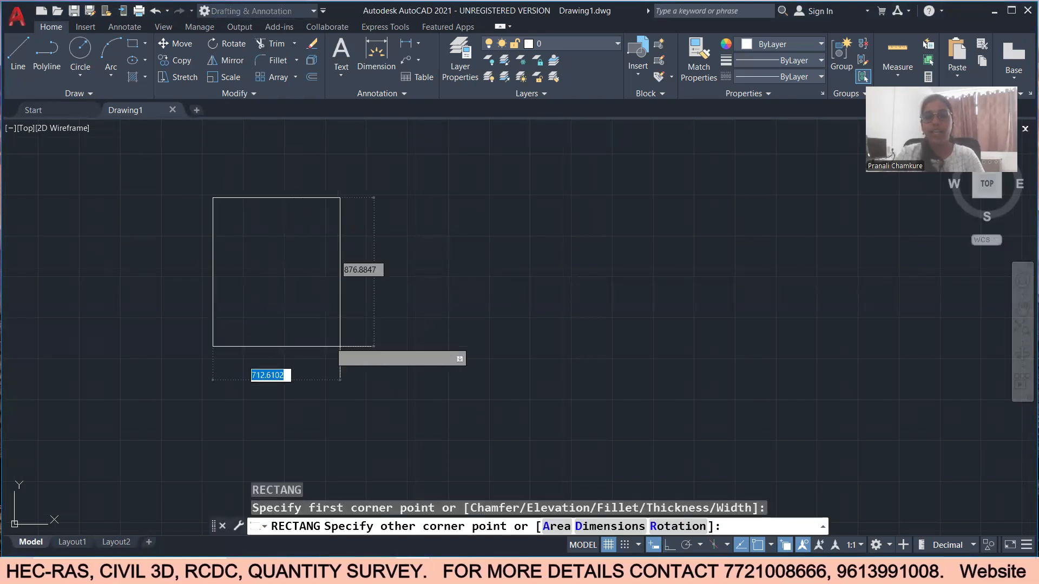
{"action": "left_click", "coordinate": [394, 355]}
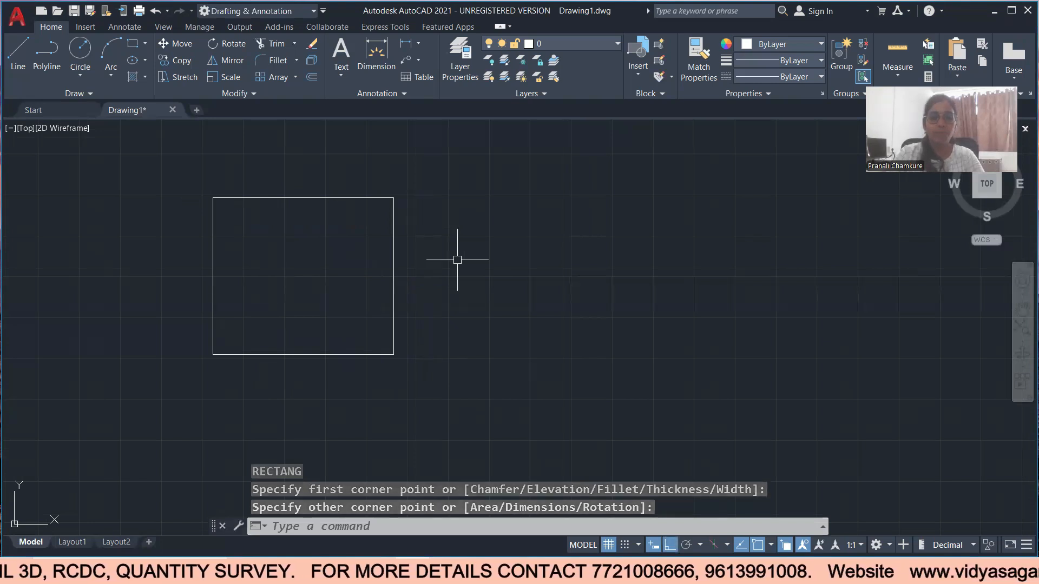
Draw a circle with a radius of about 584 to the right of the rectangle.
{"action": "type", "text": "c"}
{"action": "key", "text": "Return"}
{"action": "left_click", "coordinate": [549, 262]}
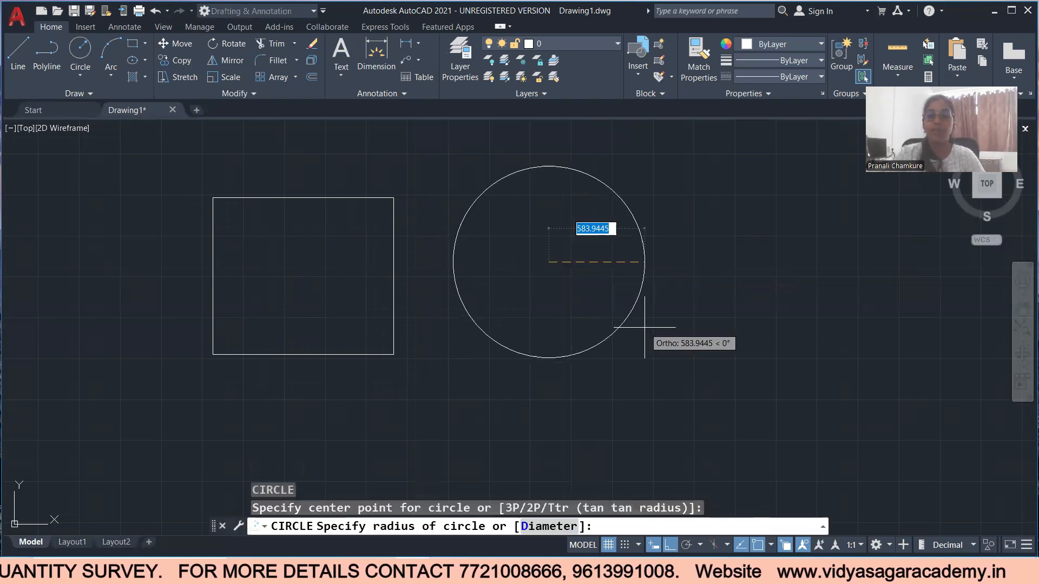
{"action": "left_click", "coordinate": [646, 323]}
Start the Hatch command and set the hatch type to Pattern.
{"action": "middle_click_drag", "start_coordinate": [390, 273], "coordinate": [331, 253]}
{"action": "type", "text": "h"}
{"action": "key", "text": "Return"}
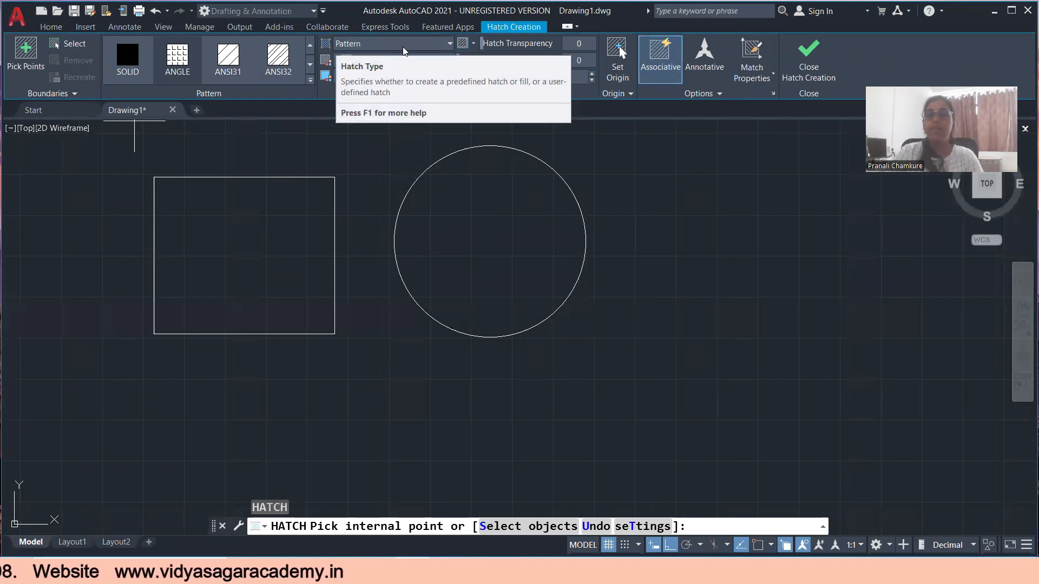
{"action": "left_click", "coordinate": [450, 44]}
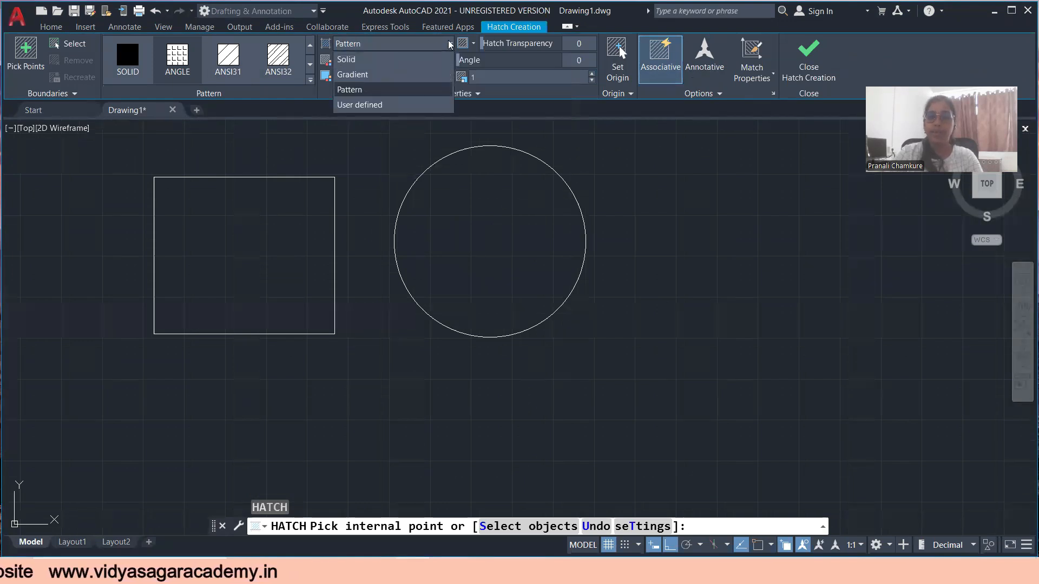
{"action": "left_click", "coordinate": [367, 91]}
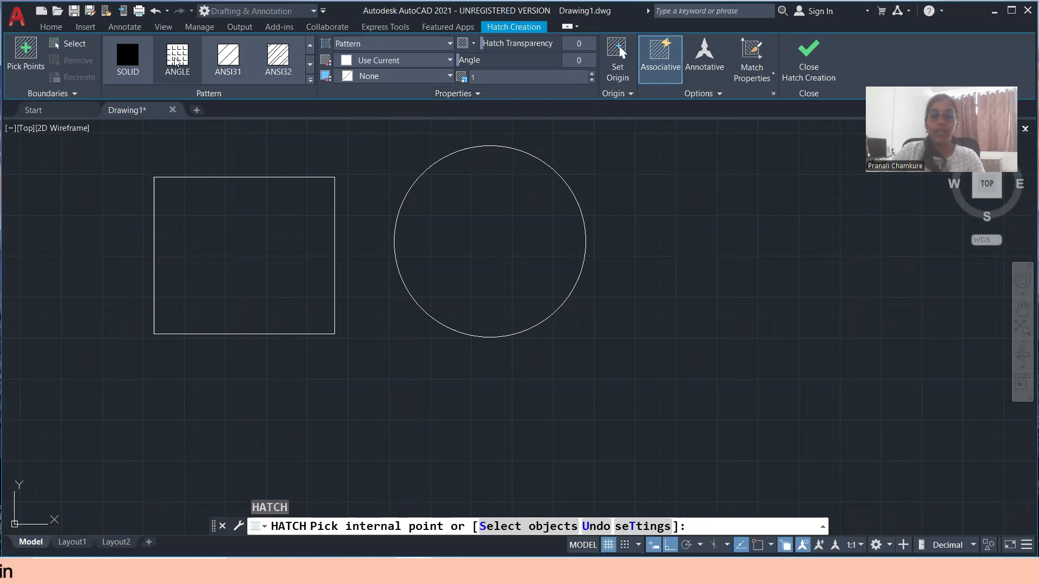
Look through the gallery of predefined hatch patterns, including the ANSI, AR, gradient and ISO samples.
{"action": "left_click", "coordinate": [311, 81]}
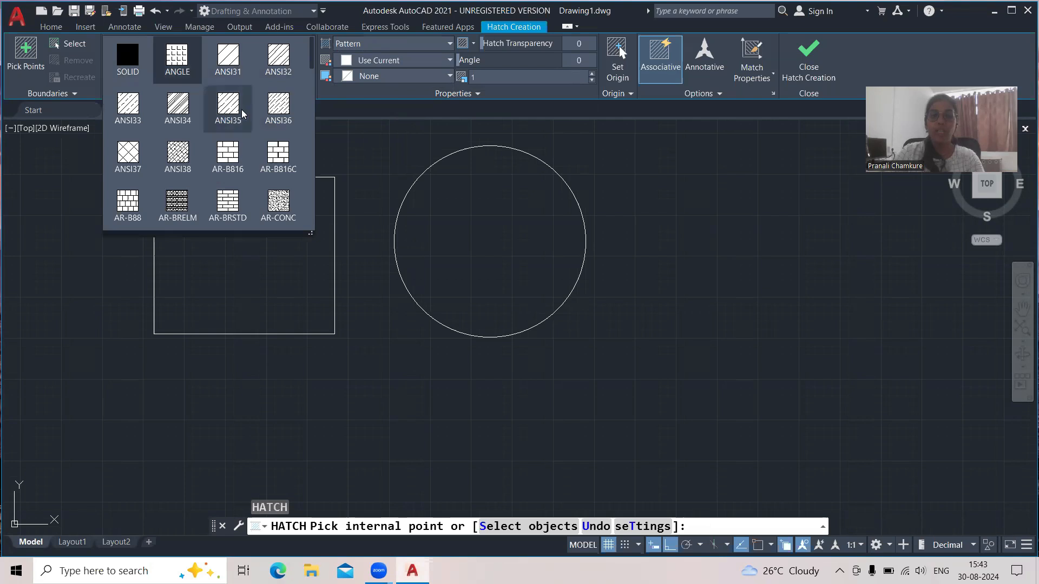
{"action": "scroll", "coordinate": [242, 114], "scroll_direction": "down", "scroll_amount": 2}
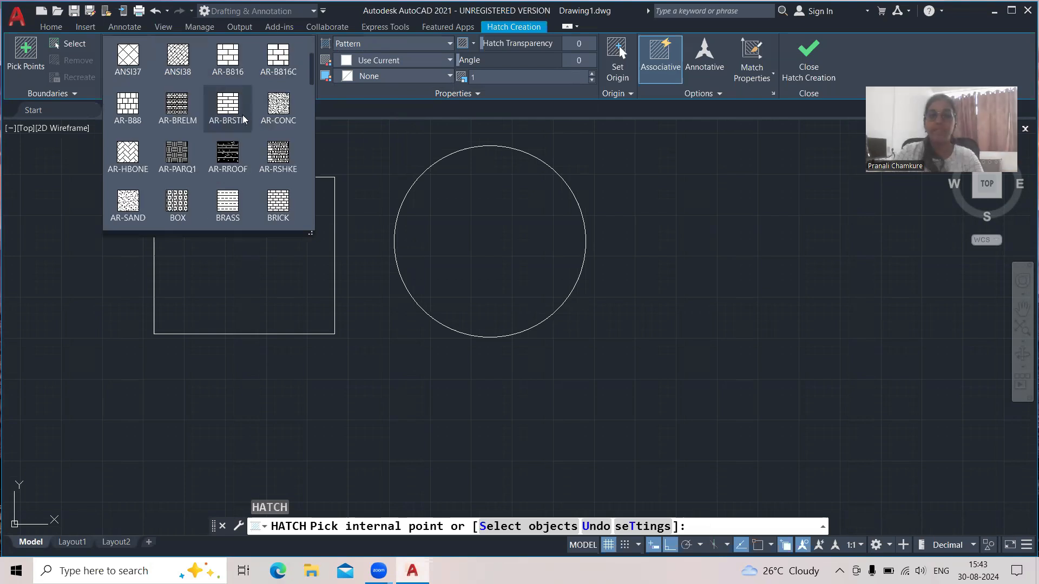
{"action": "scroll", "coordinate": [243, 118], "scroll_direction": "down", "scroll_amount": 1}
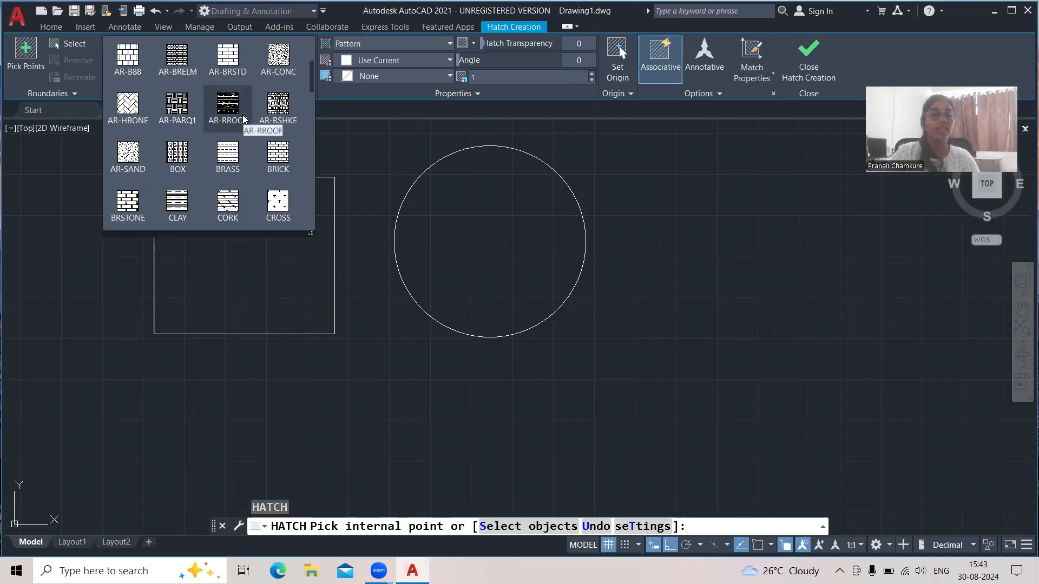
{"action": "scroll", "coordinate": [243, 119], "scroll_direction": "down", "scroll_amount": 1}
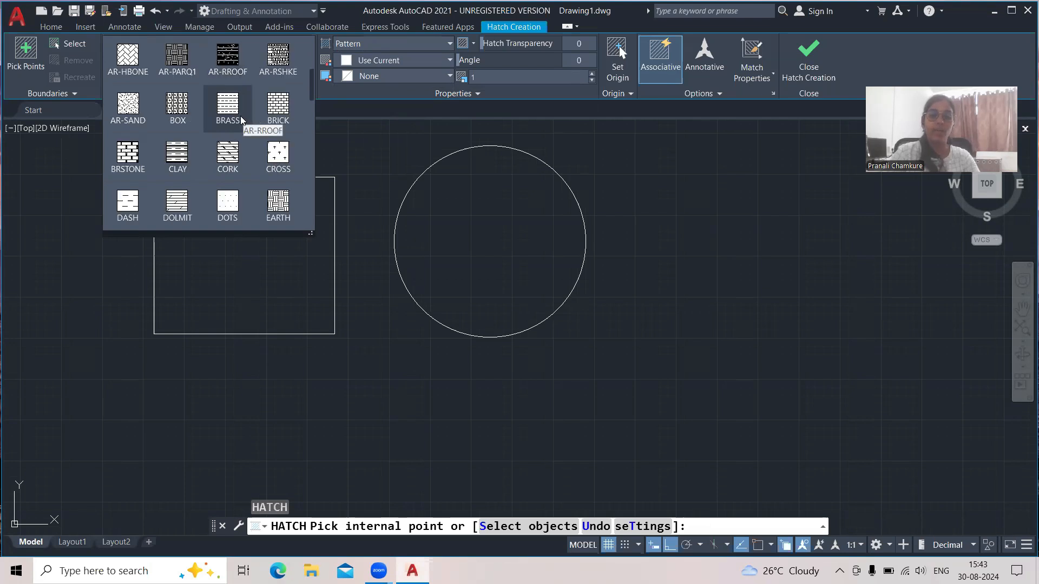
{"action": "scroll", "coordinate": [241, 121], "scroll_direction": "down", "scroll_amount": 5}
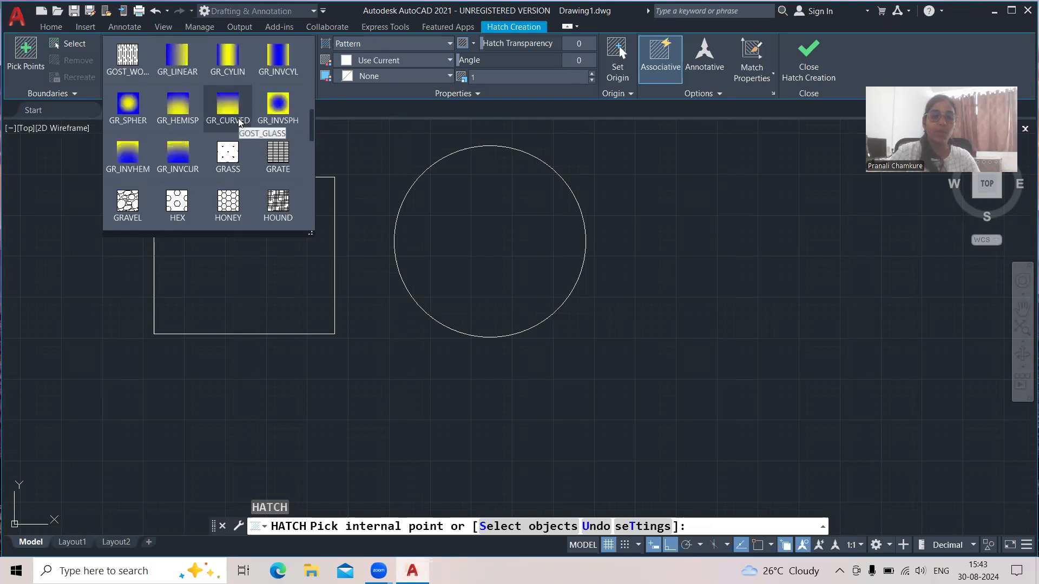
{"action": "scroll", "coordinate": [227, 119], "scroll_direction": "down", "scroll_amount": 2}
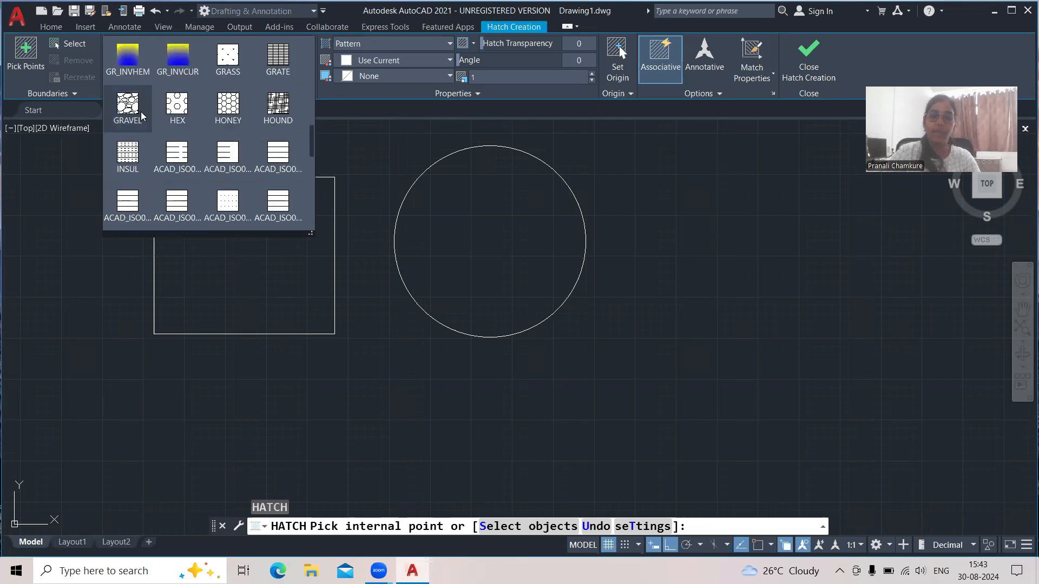
{"action": "scroll", "coordinate": [141, 115], "scroll_direction": "up", "scroll_amount": 3}
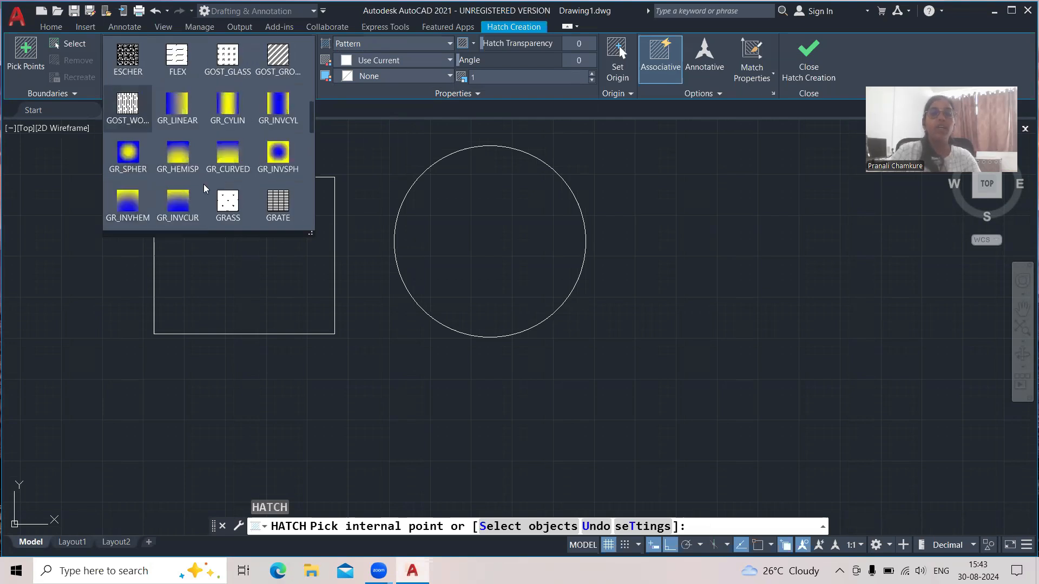
{"action": "scroll", "coordinate": [227, 179], "scroll_direction": "up", "scroll_amount": 8}
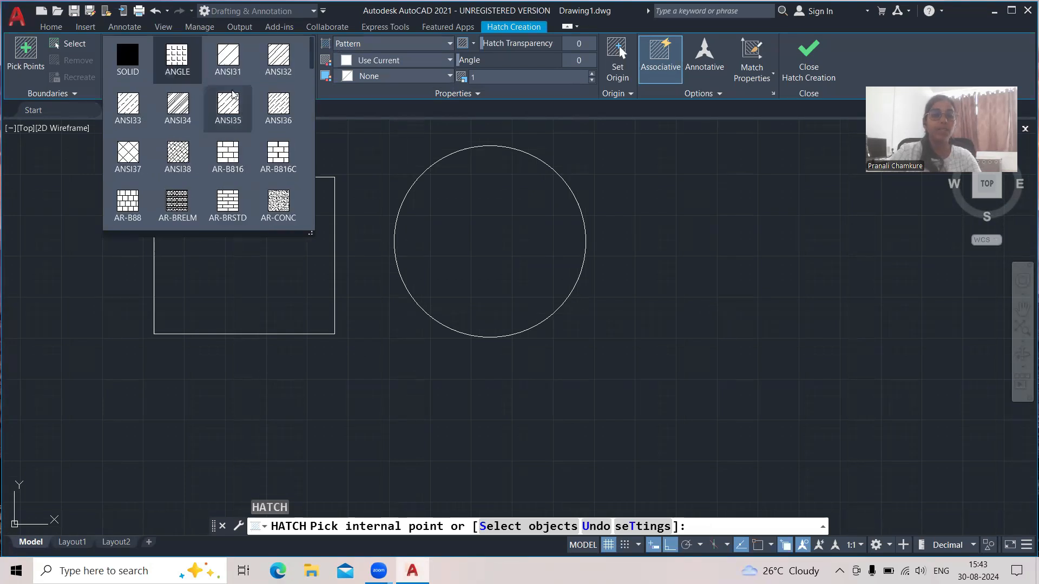
Fill the inside of the rectangle with the GRAVEL hatch pattern and finish the hatch.
{"action": "scroll", "coordinate": [225, 139], "scroll_direction": "down", "scroll_amount": 7}
{"action": "scroll", "coordinate": [228, 138], "scroll_direction": "down", "scroll_amount": 2}
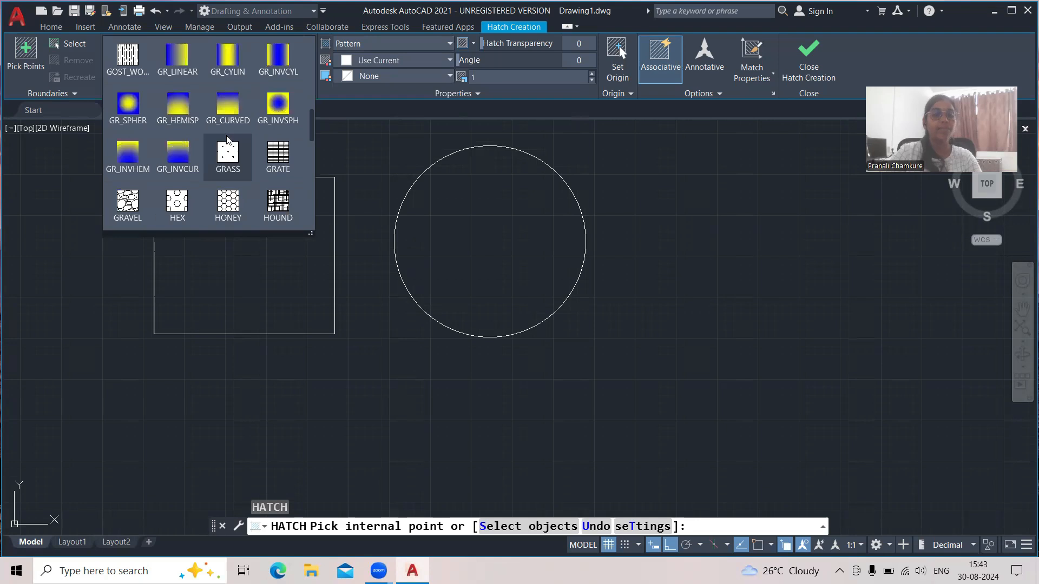
{"action": "left_click", "coordinate": [226, 258]}
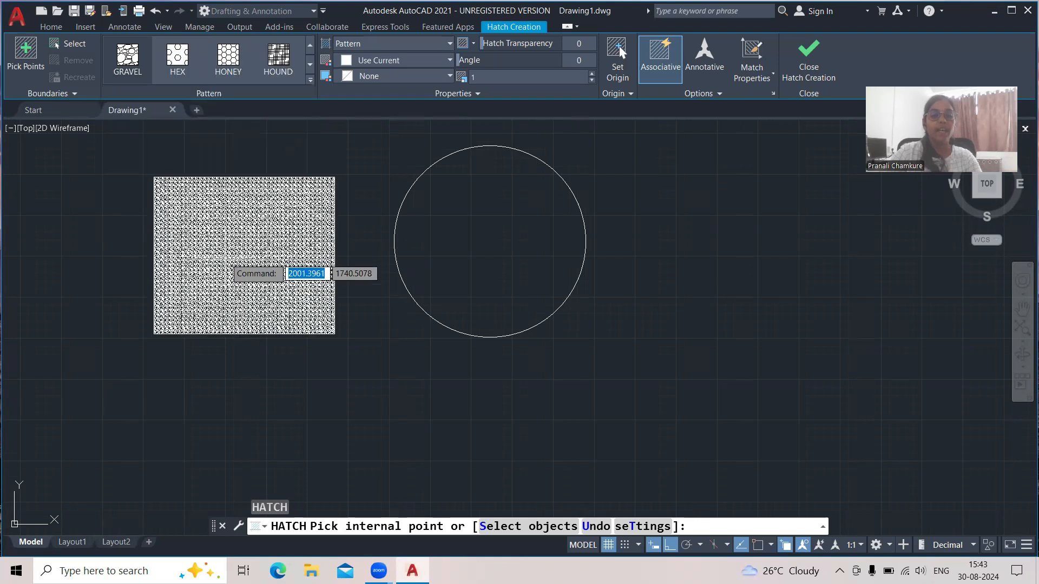
{"action": "left_click", "coordinate": [225, 260]}
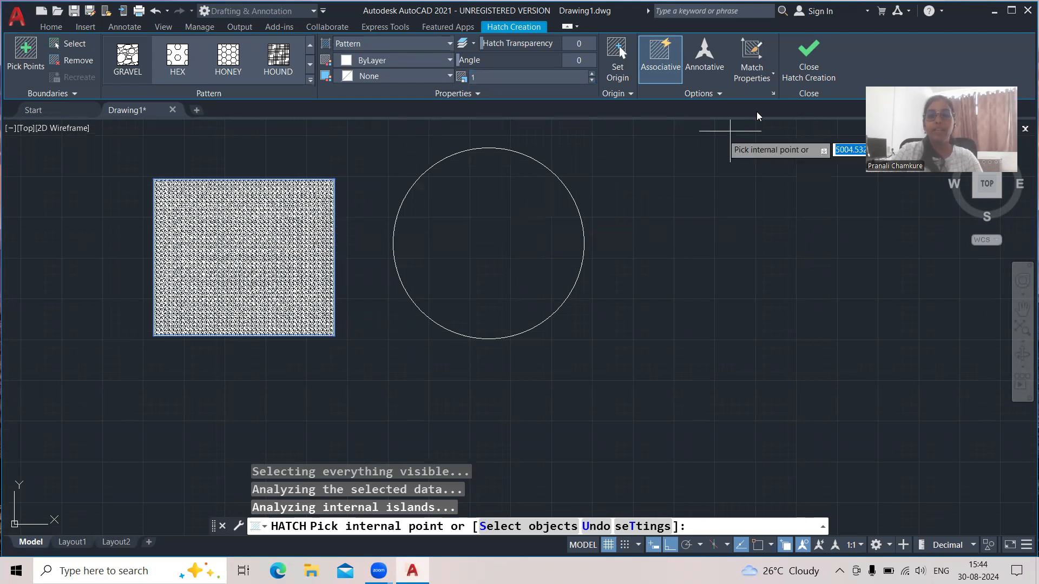
{"action": "left_click", "coordinate": [804, 65]}
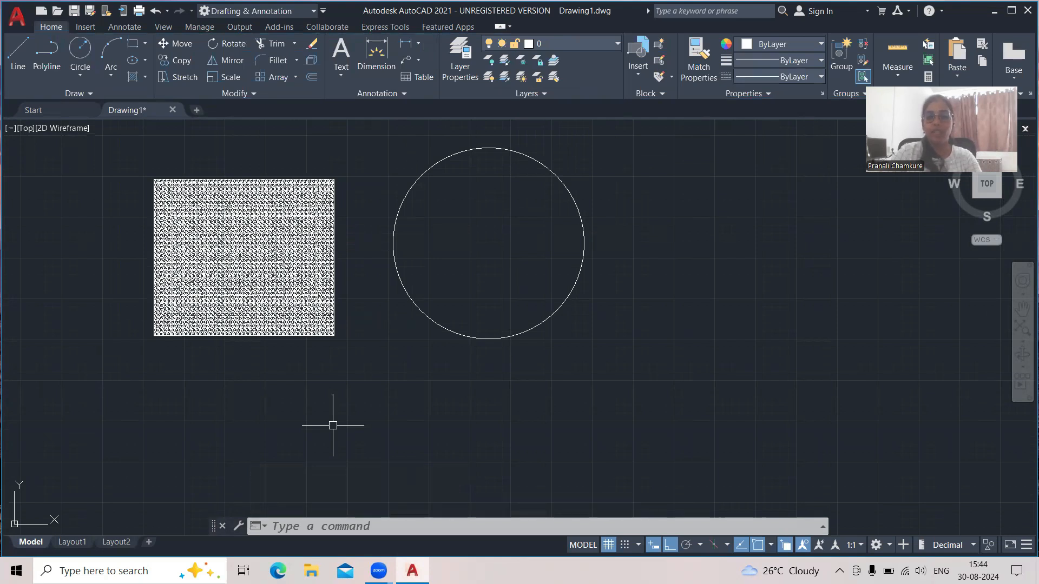
Set the scale of the rectangle's gravel hatch to 3.8 and deselect the hatch.
{"action": "left_click", "coordinate": [244, 251]}
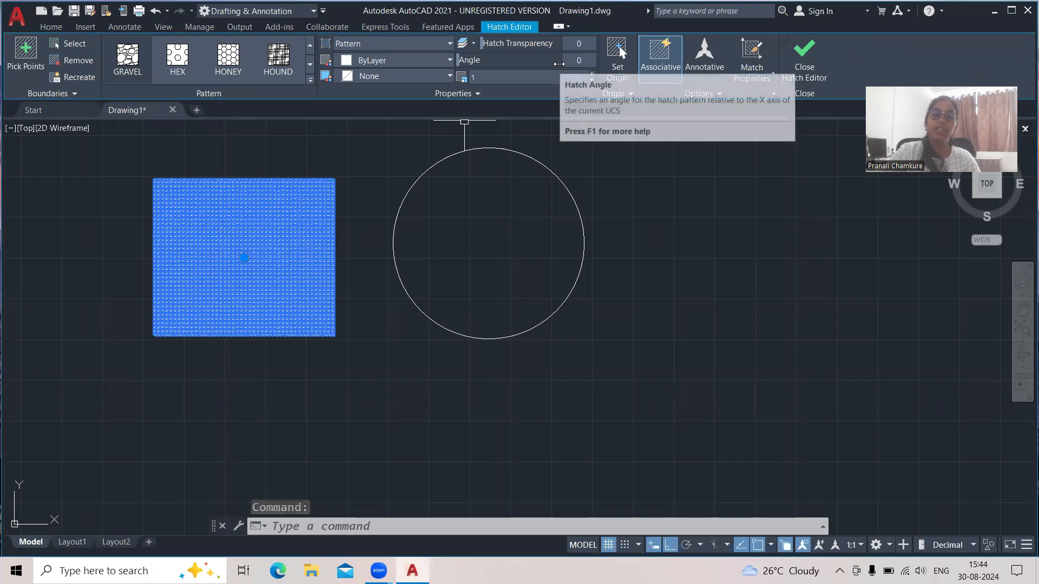
{"action": "left_click", "coordinate": [278, 57]}
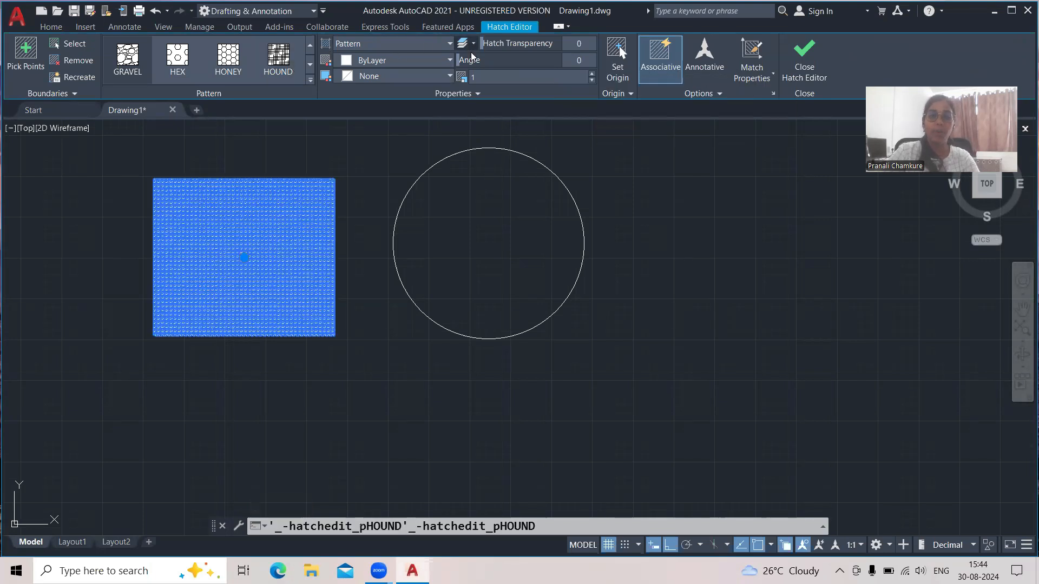
{"action": "left_click", "coordinate": [591, 73]}
{"action": "left_click", "coordinate": [592, 73]}
{"action": "left_click", "coordinate": [592, 73]}
{"action": "left_click", "coordinate": [591, 73]}
{"action": "left_click", "coordinate": [591, 73]}
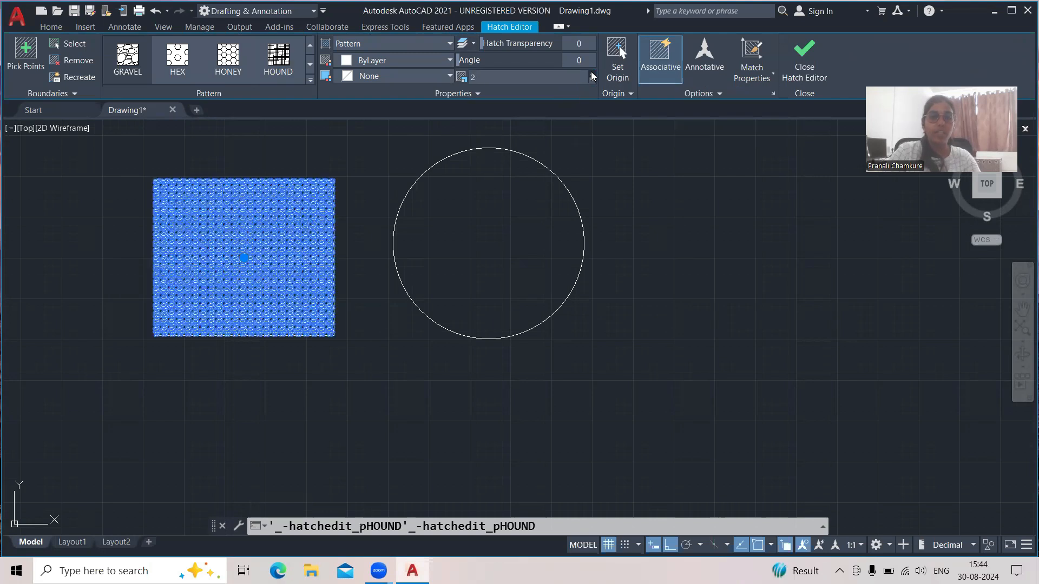
{"action": "left_click", "coordinate": [592, 73]}
{"action": "left_click", "coordinate": [591, 73]}
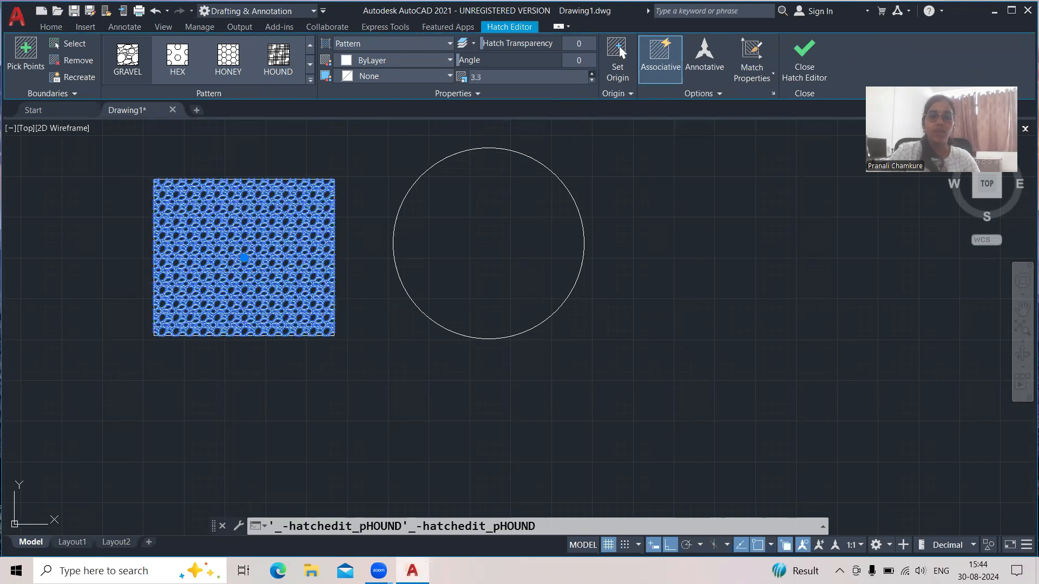
{"action": "left_click", "coordinate": [592, 74]}
{"action": "left_click", "coordinate": [592, 75]}
{"action": "left_click", "coordinate": [592, 75]}
{"action": "left_click", "coordinate": [592, 74]}
{"action": "left_click", "coordinate": [592, 74]}
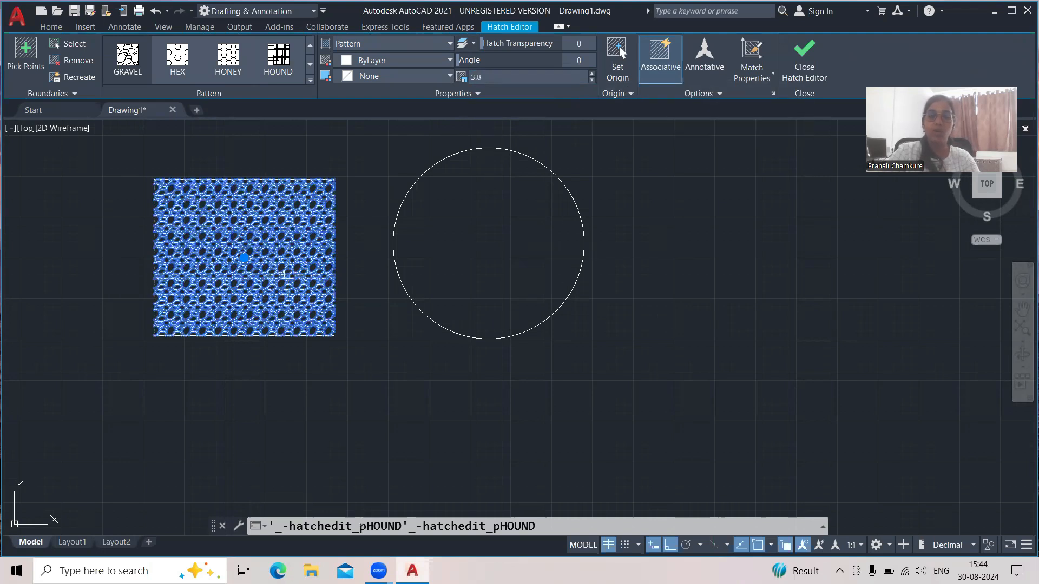
{"action": "left_click", "coordinate": [392, 337]}
{"action": "left_click", "coordinate": [394, 339]}
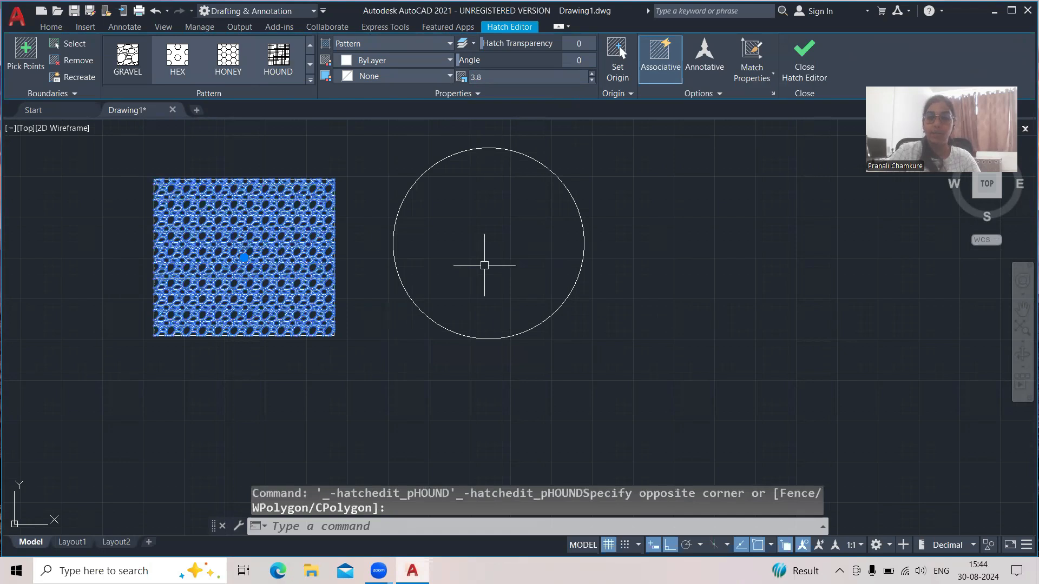
{"action": "key", "text": "Escape"}
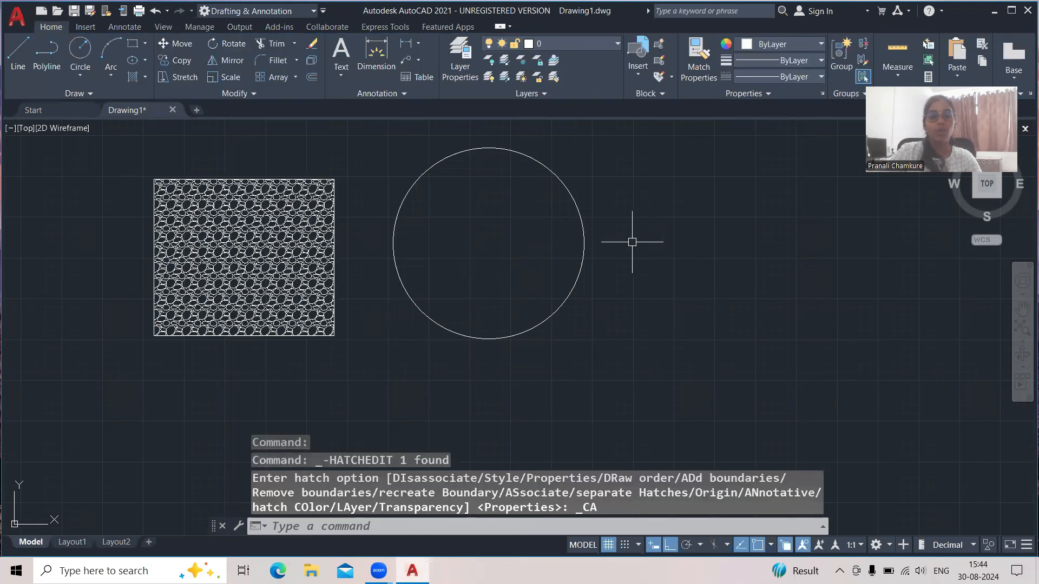
Fill the inside of the circle with the AR-CONC hatch pattern.
{"action": "type", "text": "h"}
{"action": "key", "text": "Return"}
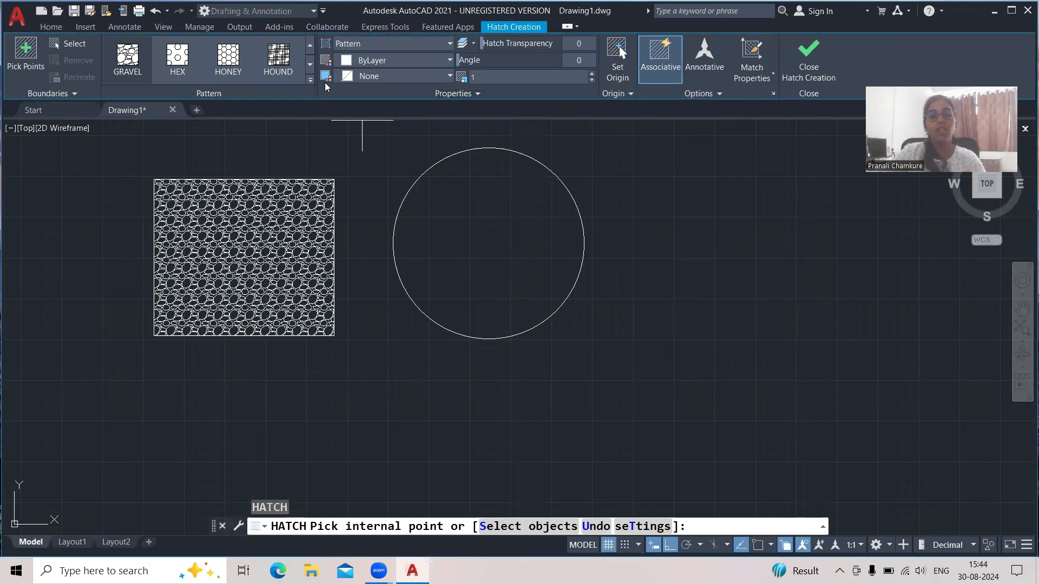
{"action": "left_click", "coordinate": [312, 81]}
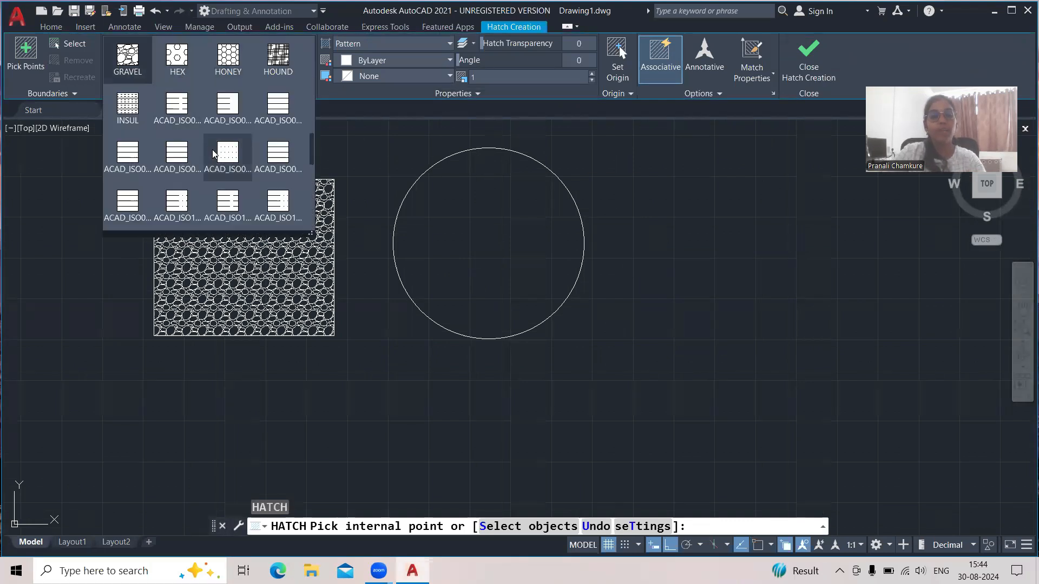
{"action": "scroll", "coordinate": [219, 155], "scroll_direction": "up", "scroll_amount": 4}
{"action": "scroll", "coordinate": [216, 156], "scroll_direction": "up", "scroll_amount": 7}
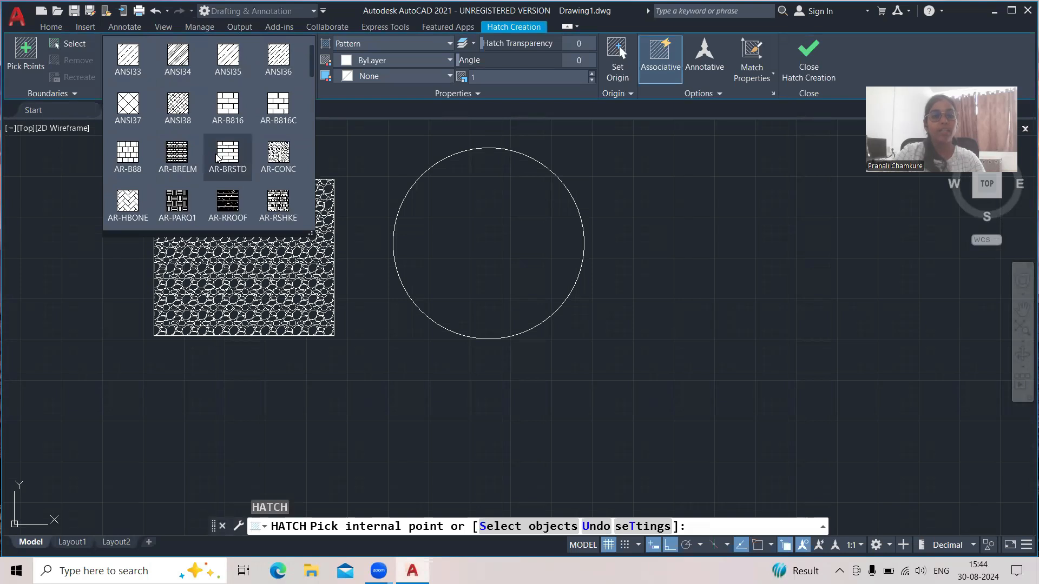
{"action": "scroll", "coordinate": [170, 148], "scroll_direction": "down", "scroll_amount": 2}
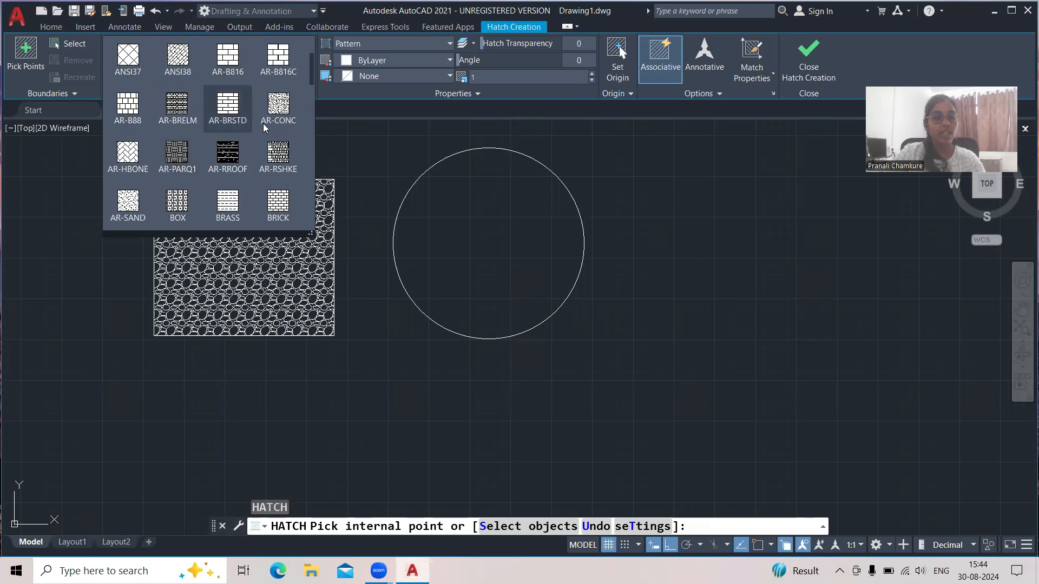
{"action": "left_click", "coordinate": [278, 105]}
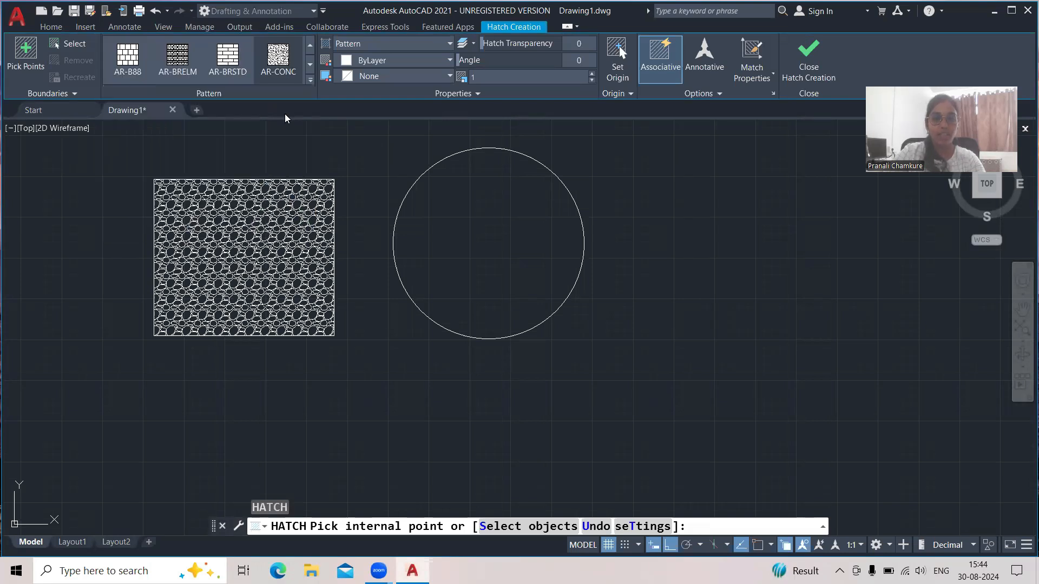
{"action": "left_click", "coordinate": [487, 246]}
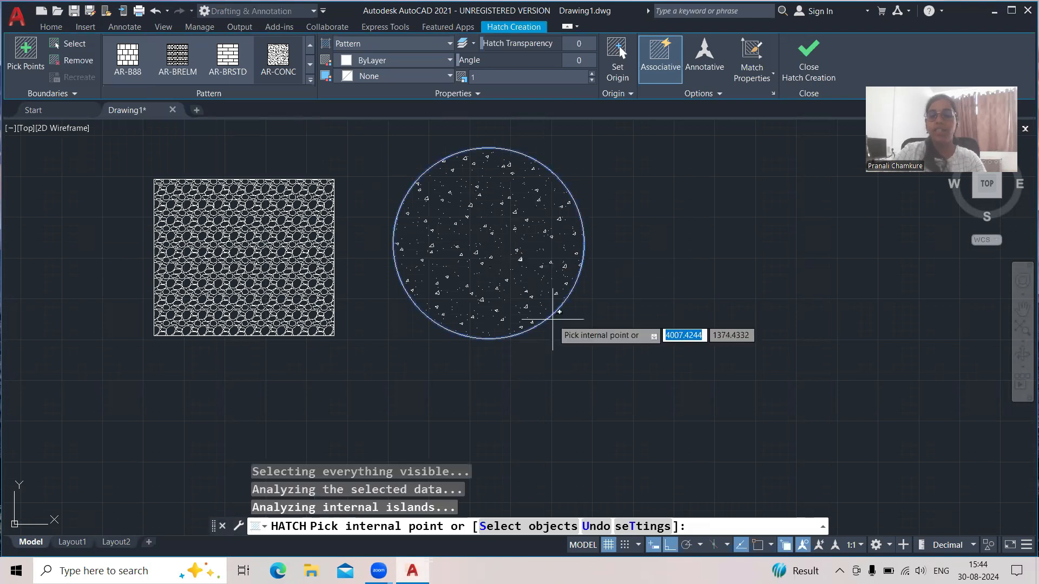
Set the scale of the circle's AR-CONC hatch to 2.6.
{"action": "scroll", "coordinate": [503, 279], "scroll_direction": "up", "scroll_amount": 4}
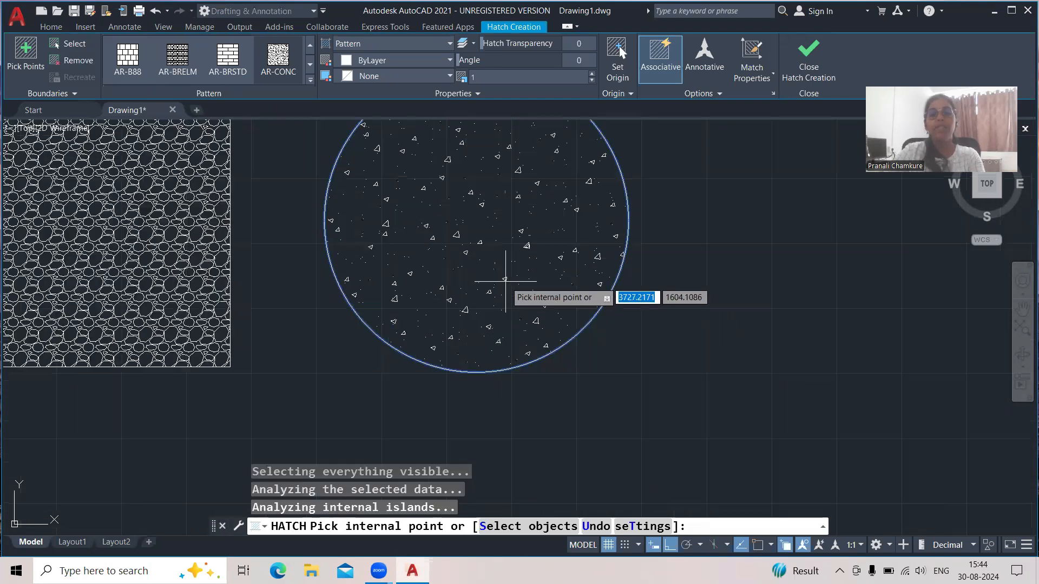
{"action": "middle_click_drag", "start_coordinate": [506, 285], "coordinate": [495, 302]}
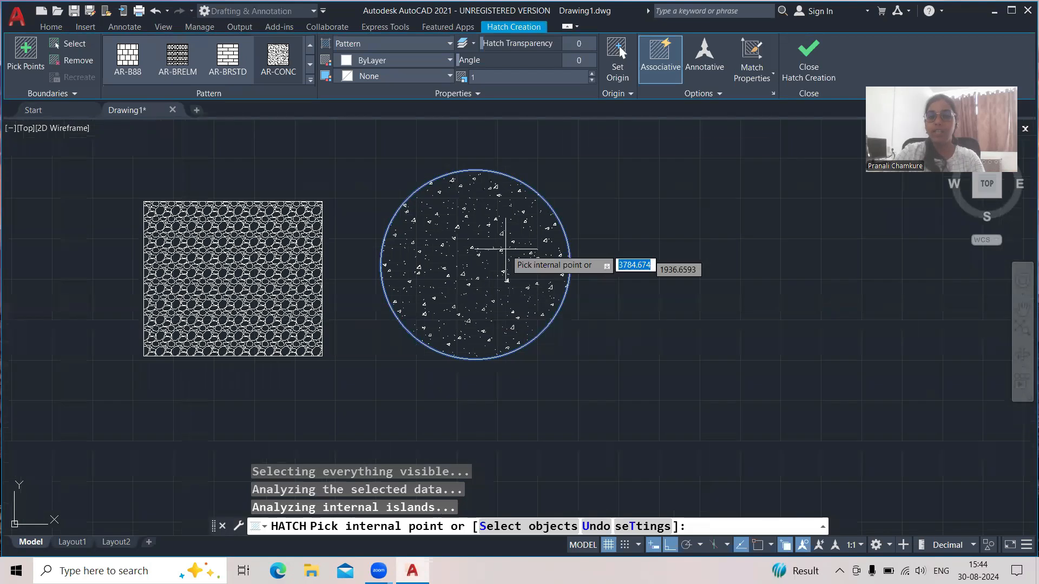
{"action": "left_click", "coordinate": [592, 72]}
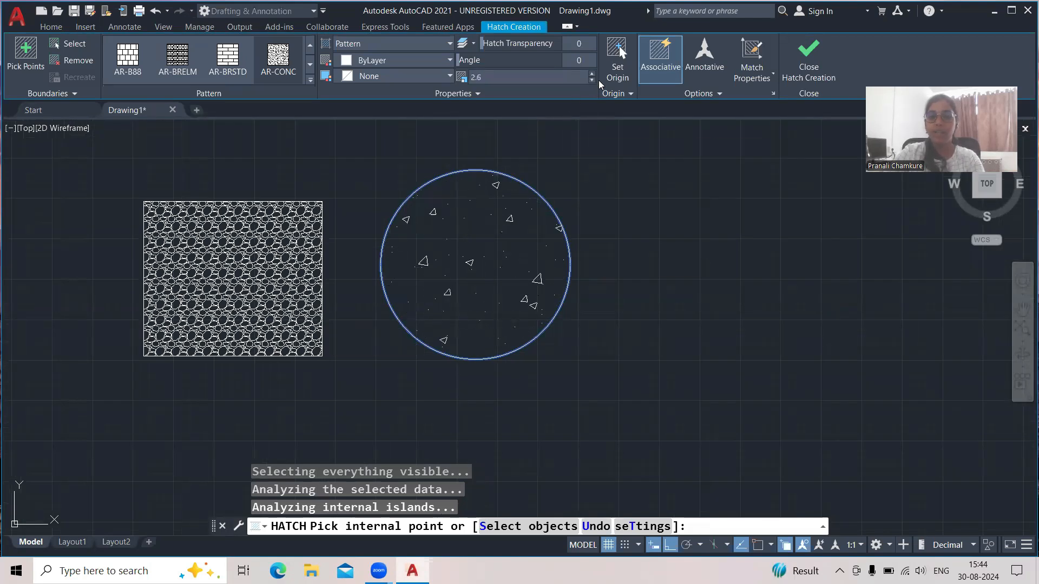
Reduce the scale of the circle's AR-CONC hatch to 0.85 and finish the hatch.
{"action": "left_click", "coordinate": [593, 80]}
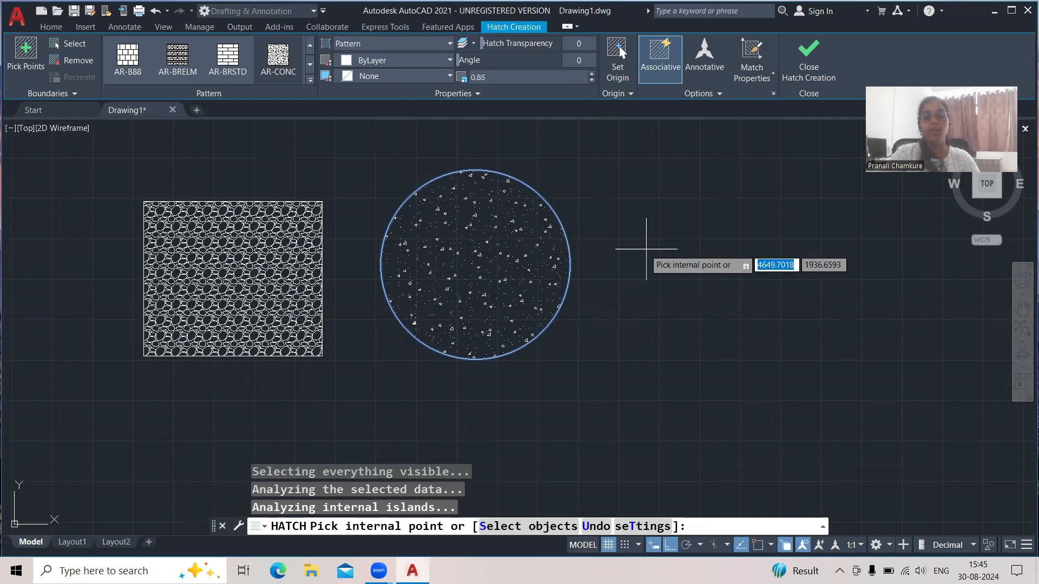
{"action": "key", "text": "Escape"}
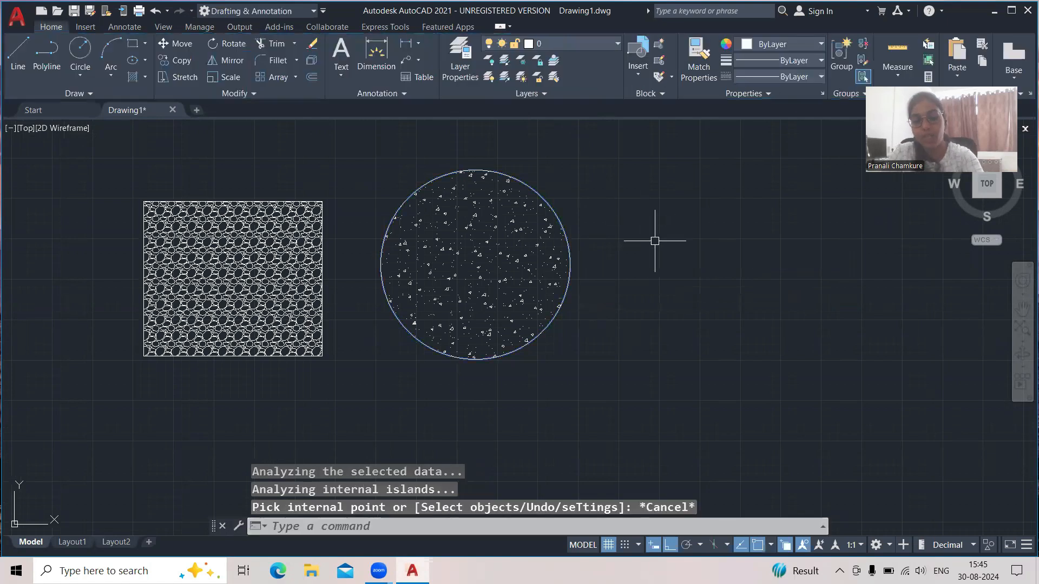
Draw two upright rectangles side by side to the right of the hatched circle.
{"action": "type", "text": "REC"}
{"action": "key", "text": "Return"}
{"action": "left_click", "coordinate": [677, 236]}
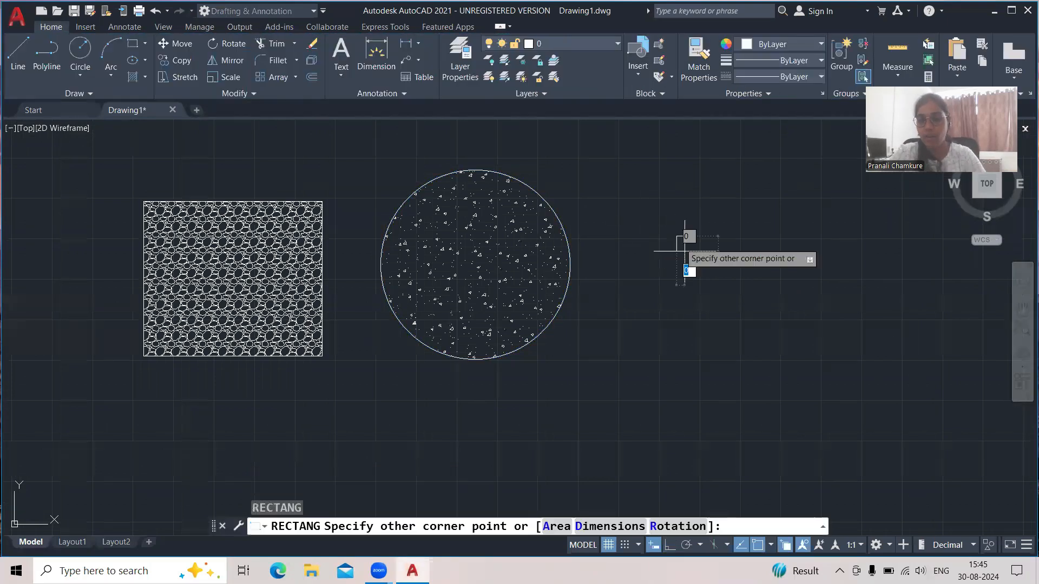
{"action": "type", "text": "REC"}
{"action": "key", "text": "Return"}
{"action": "left_click", "coordinate": [806, 267]}
{"action": "left_click", "coordinate": [875, 398]}
{"action": "middle_click_drag", "start_coordinate": [752, 370], "coordinate": [545, 340]}
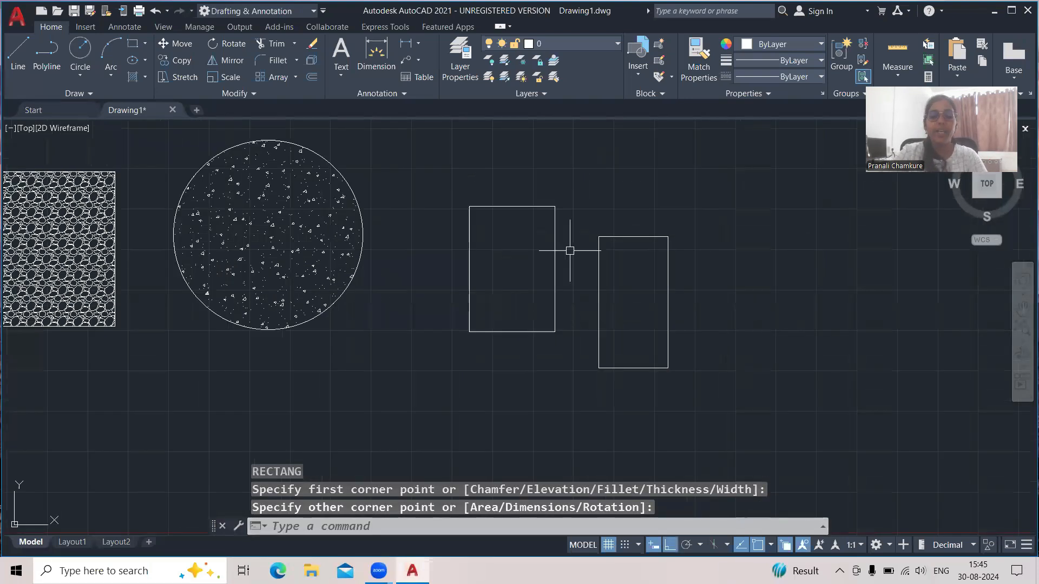
Hatch the empty rectangle nearer the circle, trying AR-BRSTD and AR-CONC before settling on AR-B88, and finish the hatch.
{"action": "type", "text": "H"}
{"action": "key", "text": "Return"}
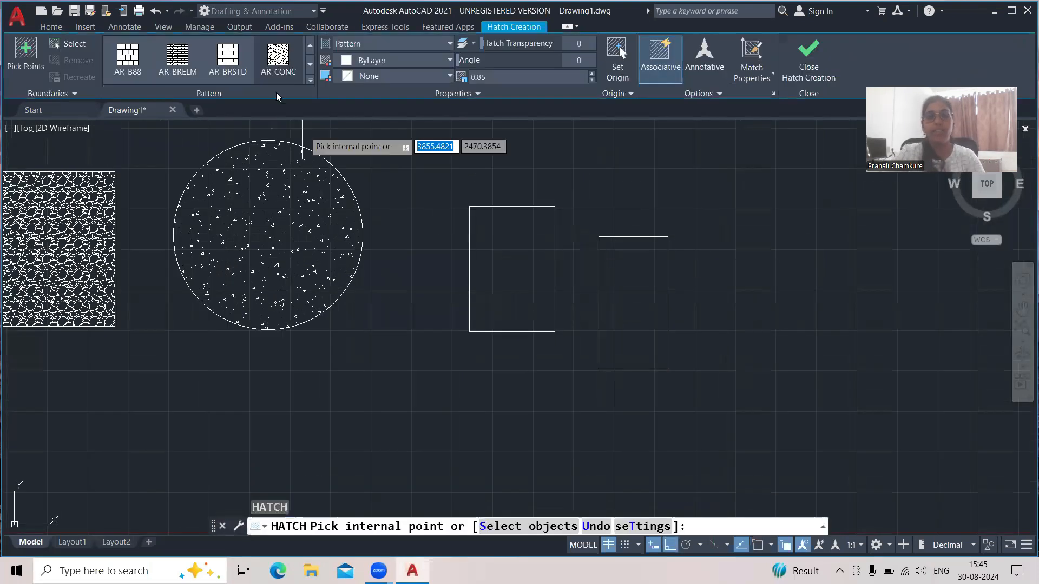
{"action": "left_click", "coordinate": [234, 58]}
{"action": "left_click", "coordinate": [512, 266]}
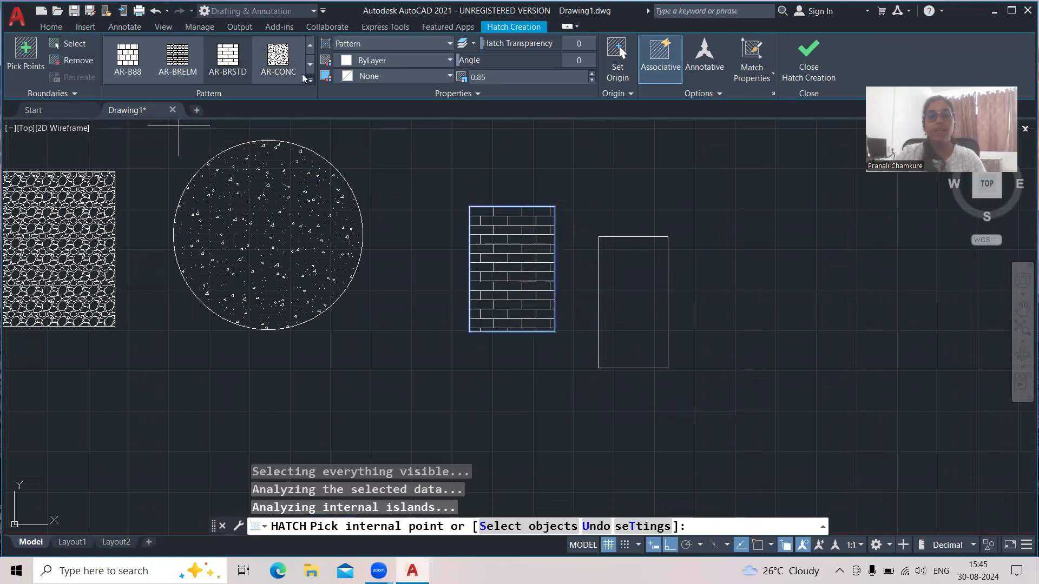
{"action": "left_click", "coordinate": [285, 72]}
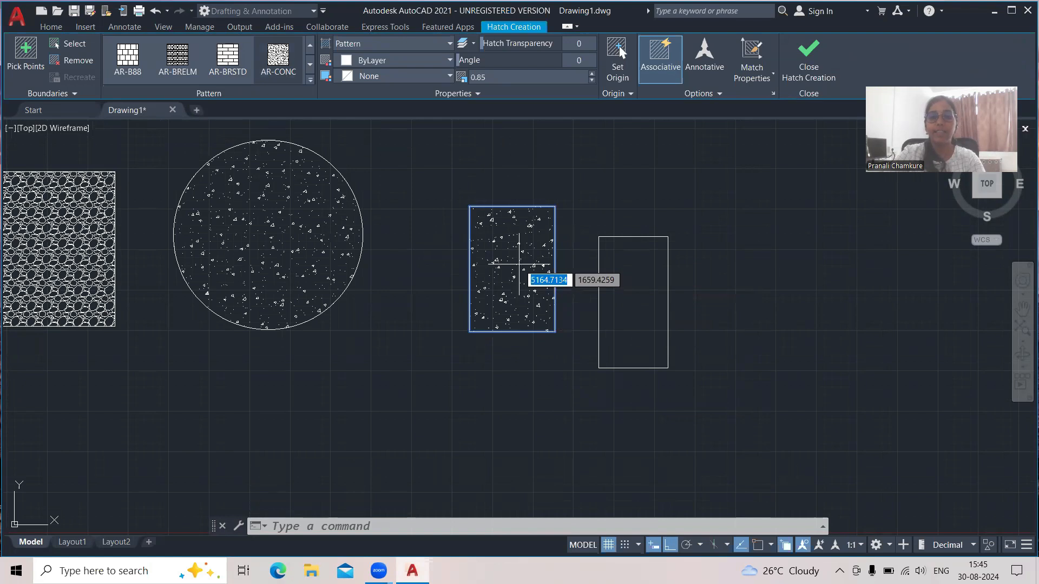
{"action": "left_click", "coordinate": [128, 57]}
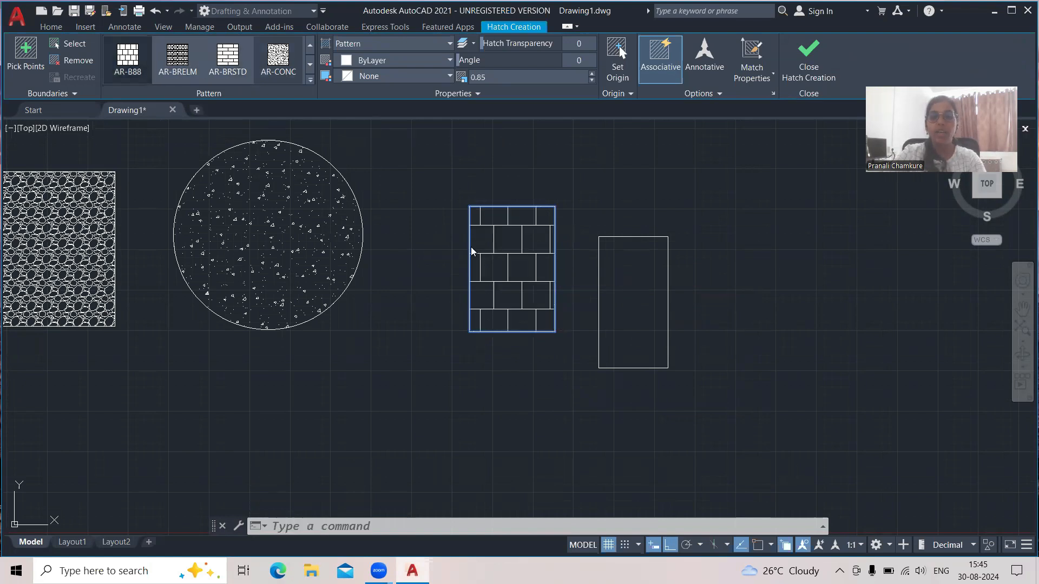
{"action": "left_click", "coordinate": [800, 53]}
Fill the remaining empty rectangle with the AR-BRELM hatch pattern, check its brick detail and finish the hatch.
{"action": "type", "text": "h"}
{"action": "key", "text": "Return"}
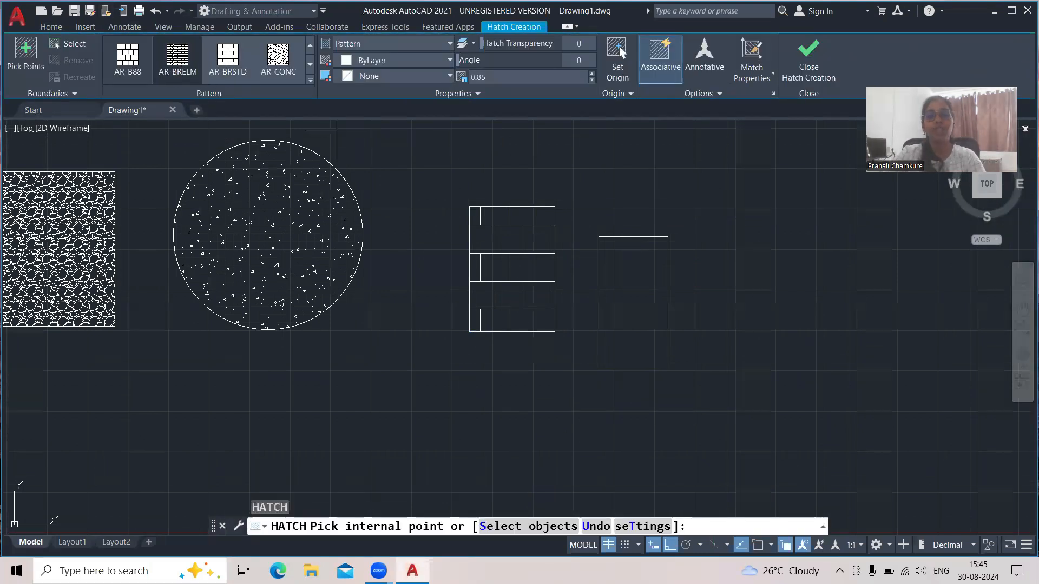
{"action": "left_click", "coordinate": [636, 309]}
{"action": "scroll", "coordinate": [682, 326], "scroll_direction": "up", "scroll_amount": 4}
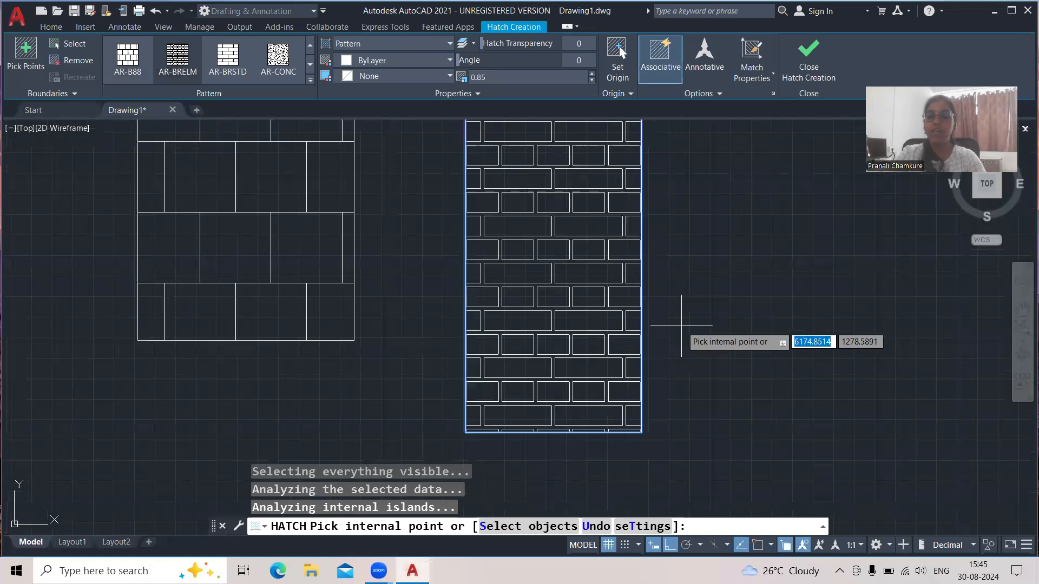
{"action": "scroll", "coordinate": [697, 299], "scroll_direction": "down", "scroll_amount": 4}
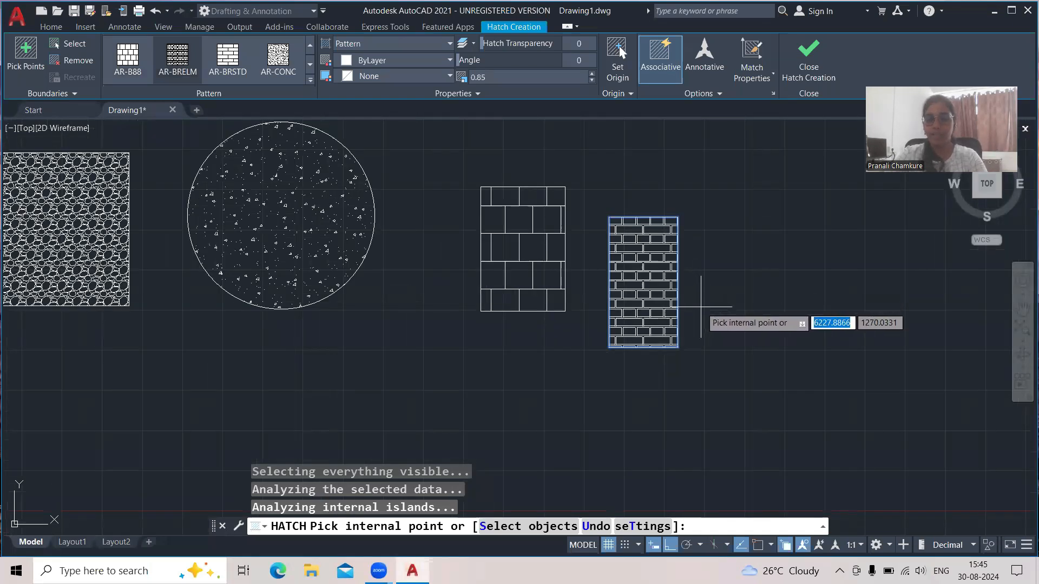
{"action": "left_click", "coordinate": [803, 65]}
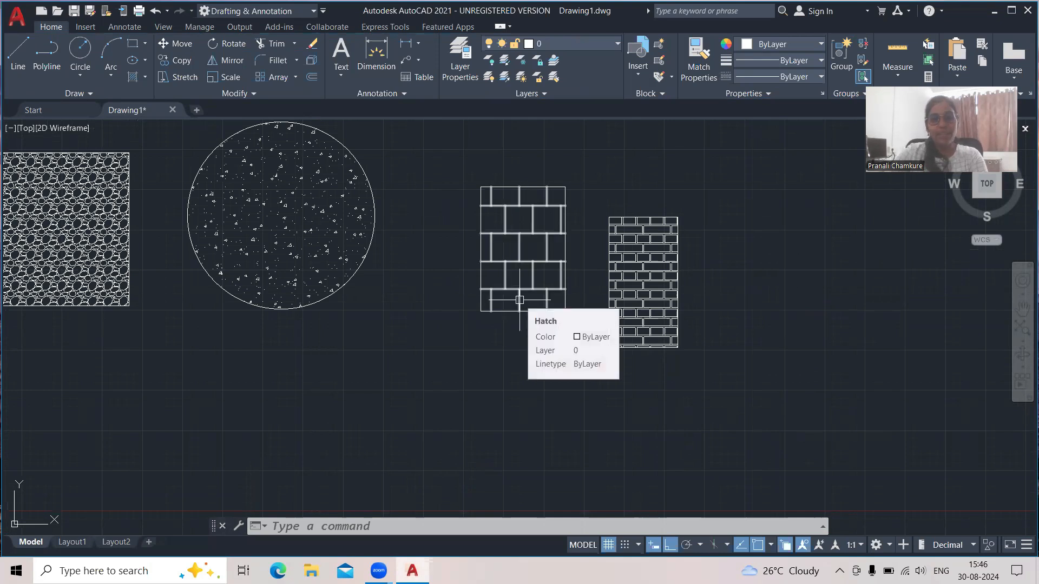
Change the colour of the AR-B88 hatch to Cyan and close the hatch editor.
{"action": "scroll", "coordinate": [520, 300], "scroll_direction": "up", "scroll_amount": 4}
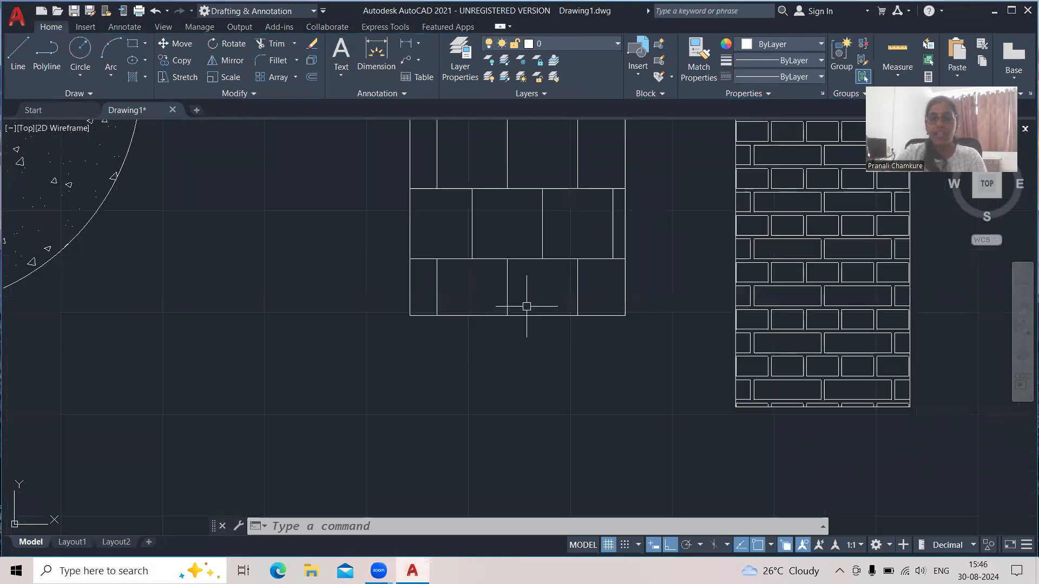
{"action": "scroll", "coordinate": [463, 294], "scroll_direction": "down", "scroll_amount": 2}
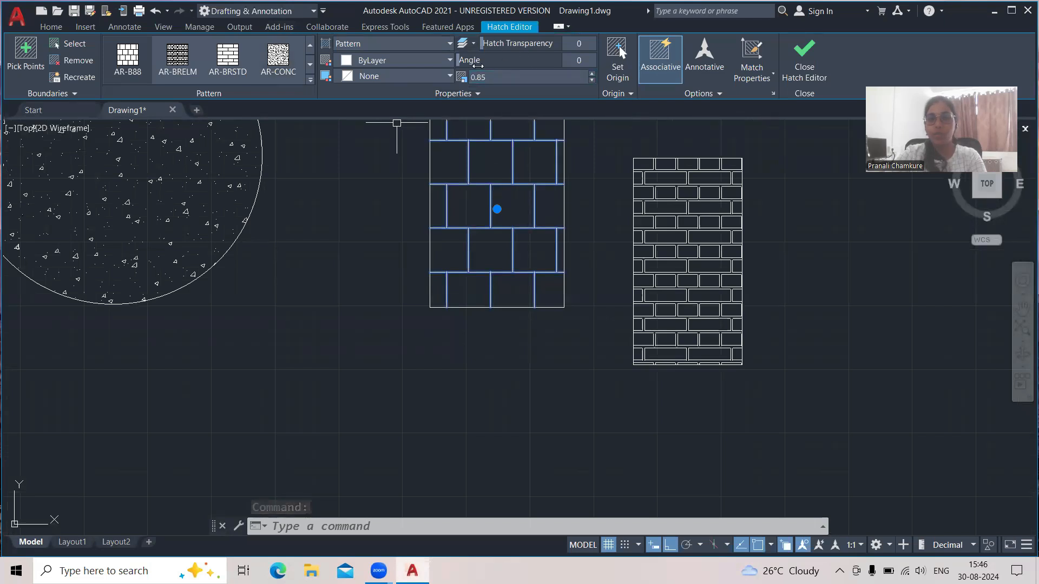
{"action": "mouse_move", "coordinate": [462, 61]}
{"action": "left_mouse_down"}
{"action": "mouse_move", "coordinate": [488, 59]}
{"action": "mouse_move", "coordinate": [454, 52]}
{"action": "left_mouse_up"}
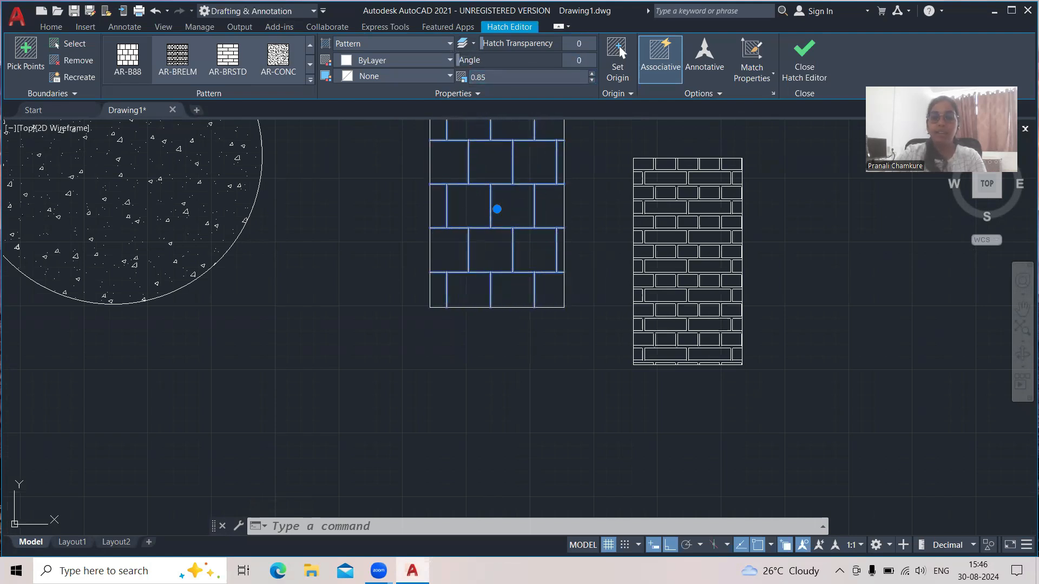
{"action": "left_click", "coordinate": [348, 61]}
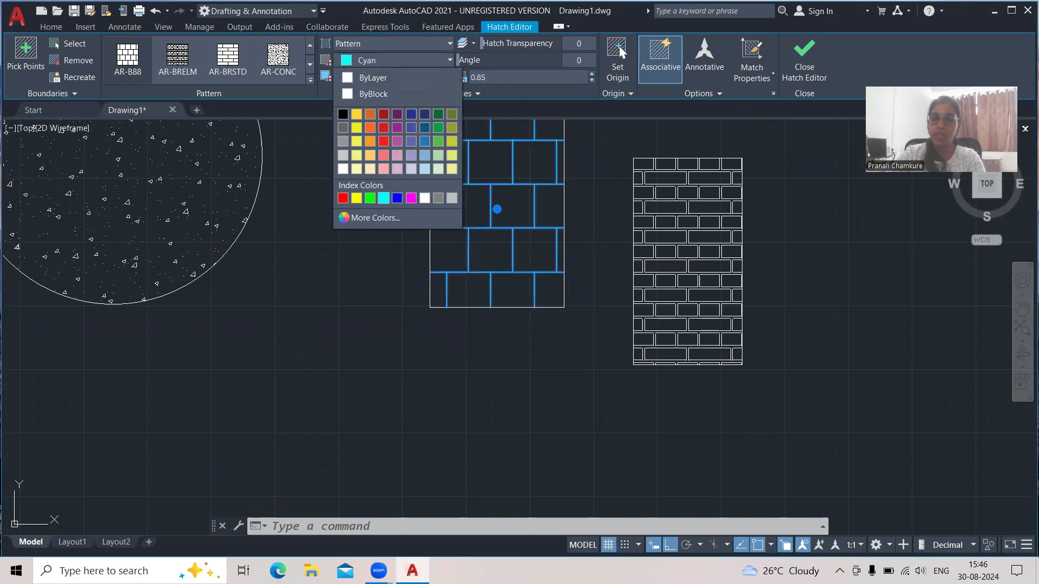
{"action": "left_click", "coordinate": [383, 198]}
{"action": "left_click", "coordinate": [805, 60]}
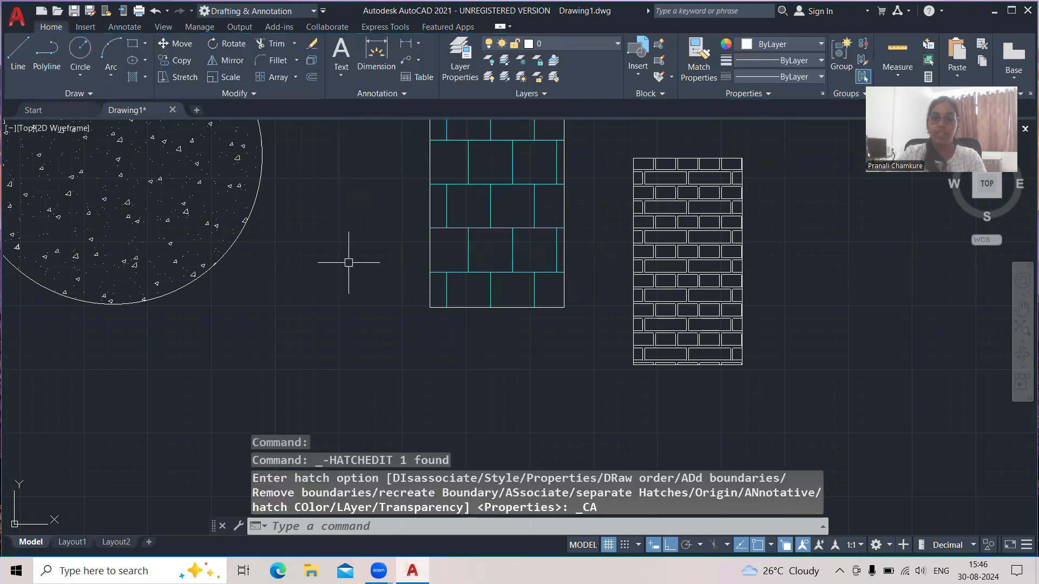
Open the AR-BRELM hatch with the HATCHEDIT command and try the BRICK and GRASS patterns before choosing HONEY.
{"action": "middle_click_drag", "start_coordinate": [348, 263], "coordinate": [324, 317]}
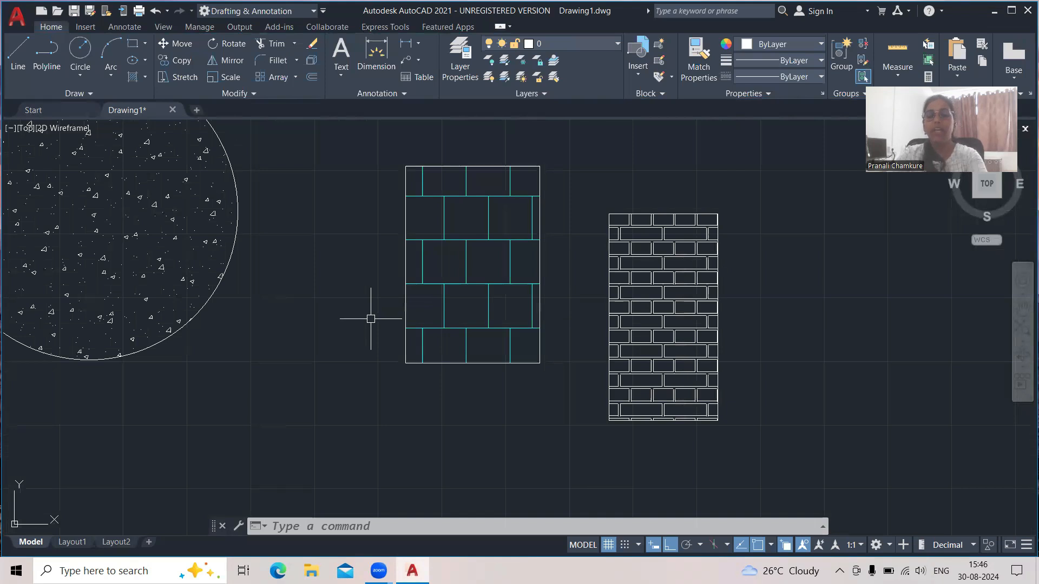
{"action": "type", "text": "E"}
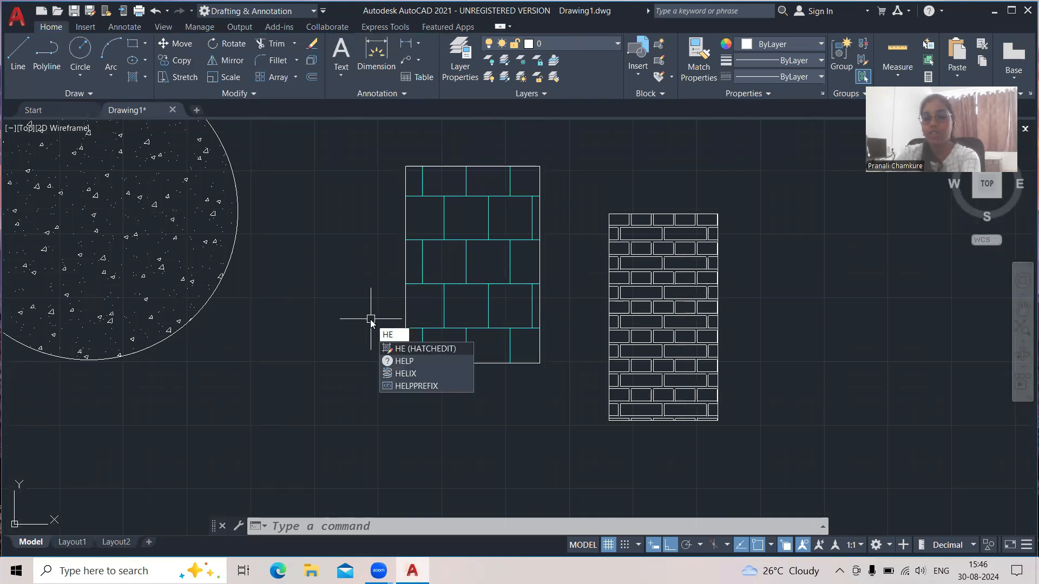
{"action": "key", "text": "Return"}
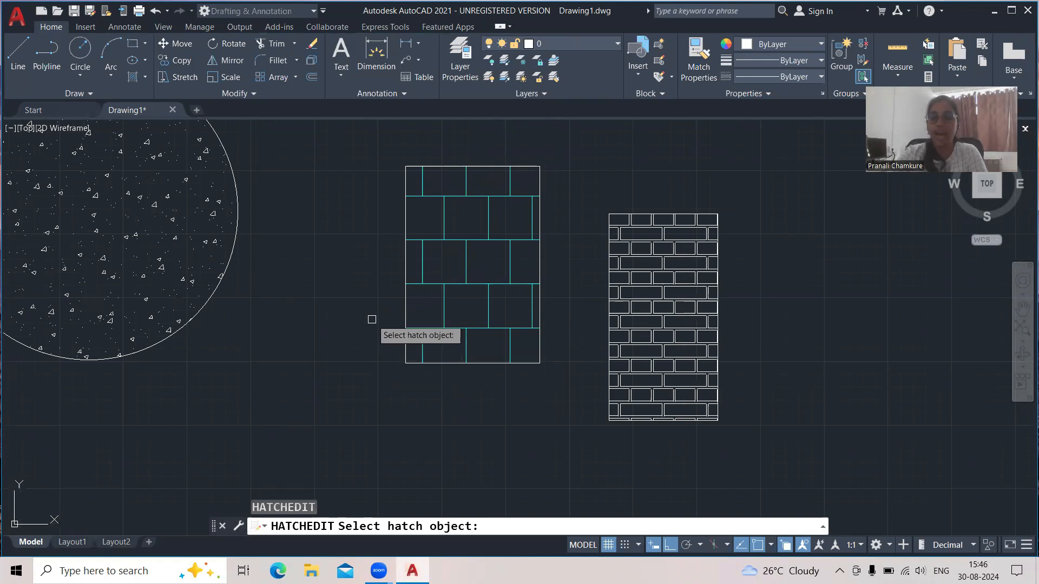
{"action": "left_click", "coordinate": [659, 322]}
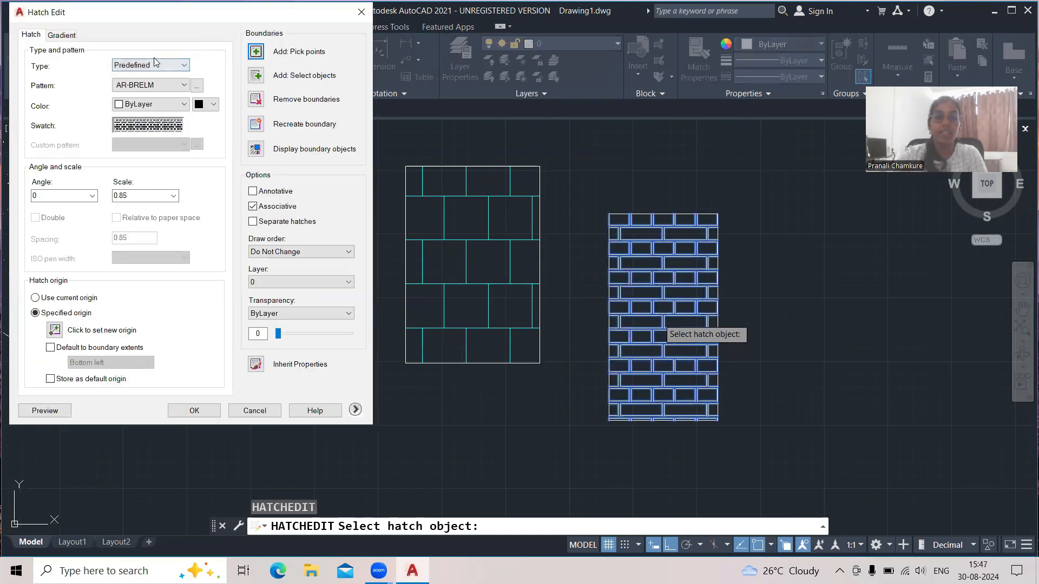
{"action": "left_click", "coordinate": [176, 85]}
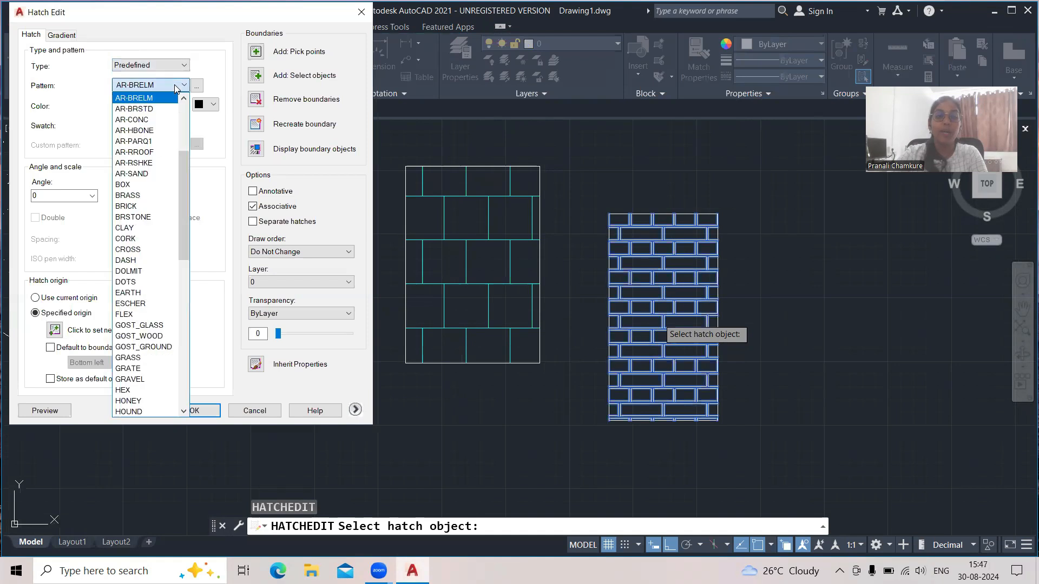
{"action": "left_click", "coordinate": [147, 206]}
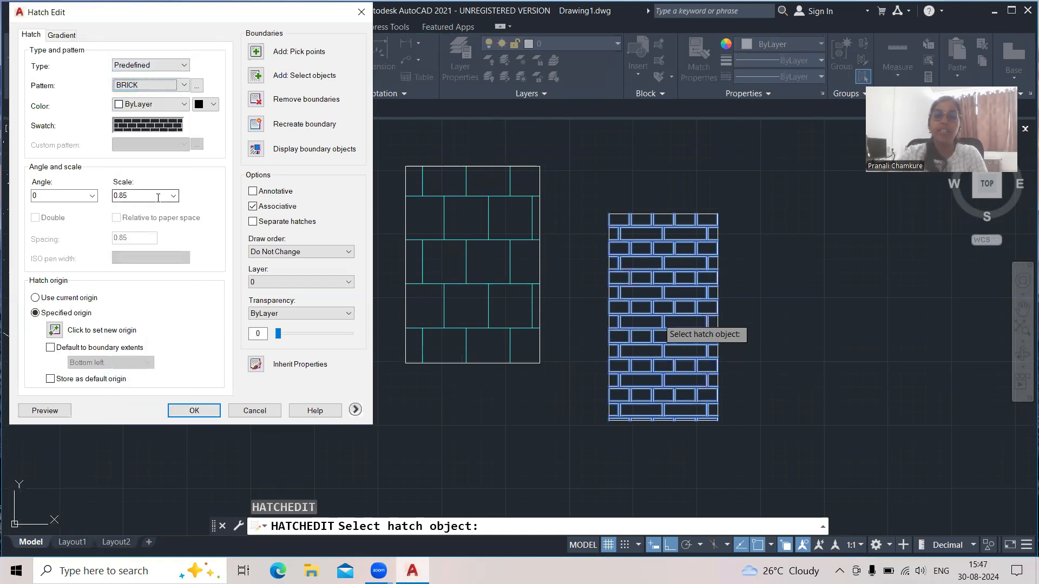
{"action": "left_click", "coordinate": [184, 85]}
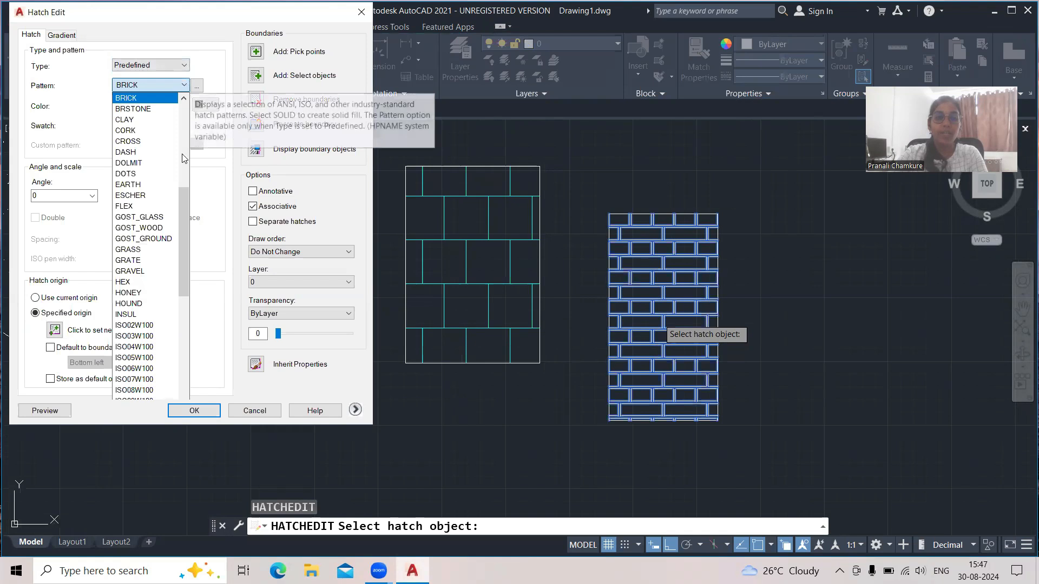
{"action": "left_click", "coordinate": [145, 249]}
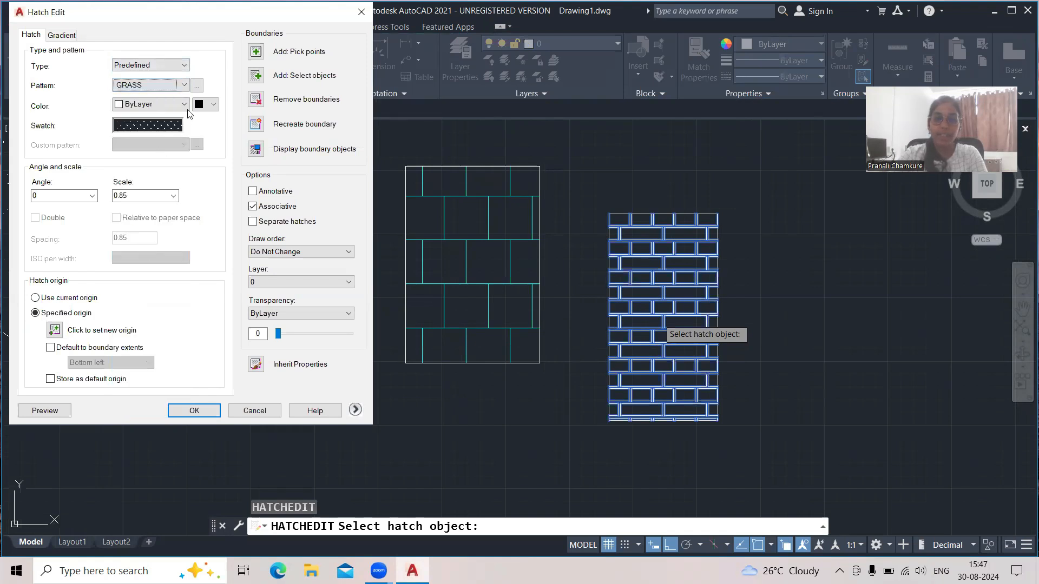
{"action": "left_click", "coordinate": [184, 85]}
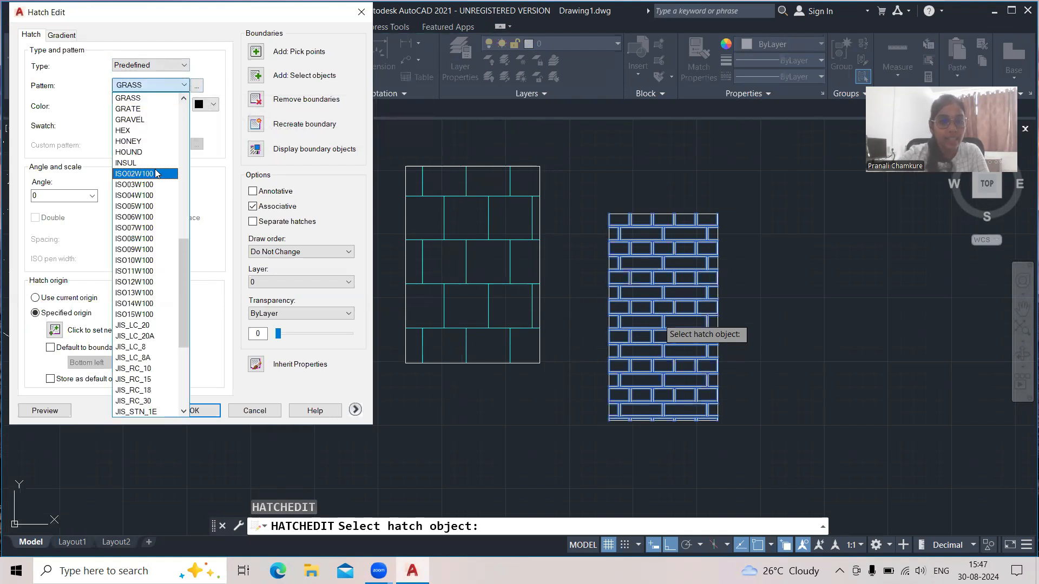
{"action": "left_click", "coordinate": [147, 142]}
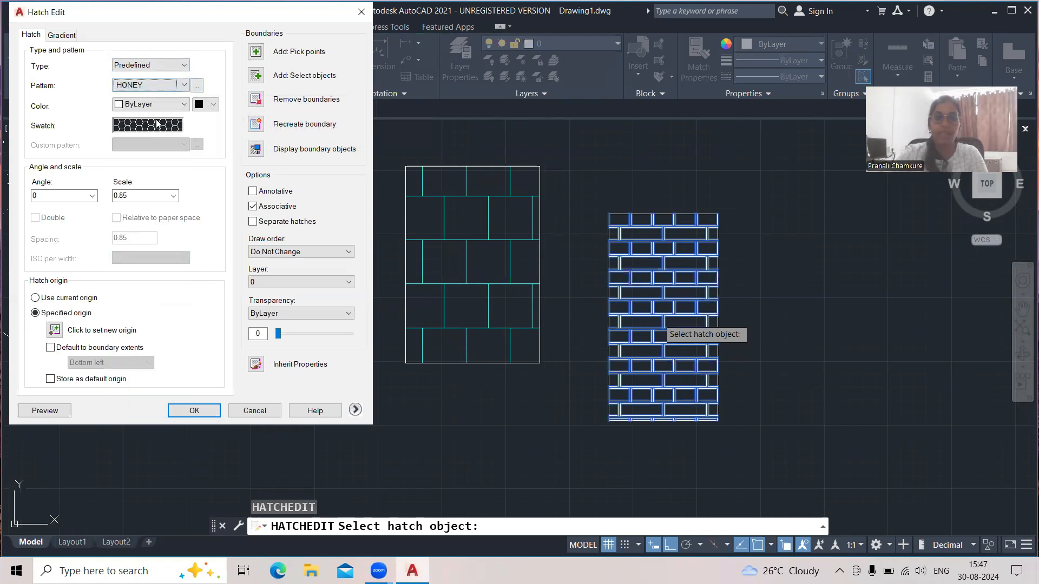
Set the hatch colour to Yellow and its background colour to orange, index colour 30.
{"action": "left_click", "coordinate": [153, 110]}
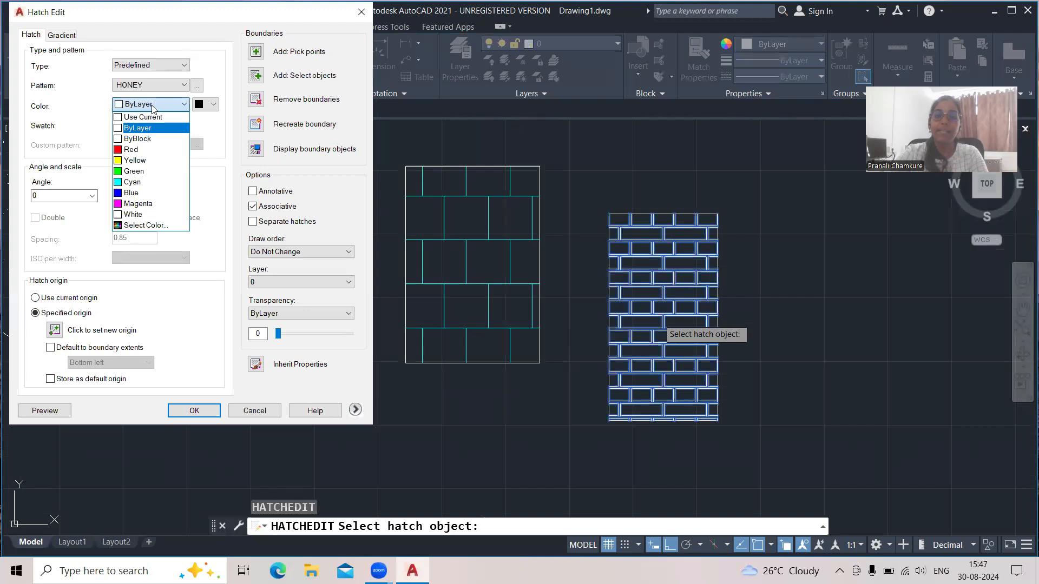
{"action": "left_click", "coordinate": [139, 158]}
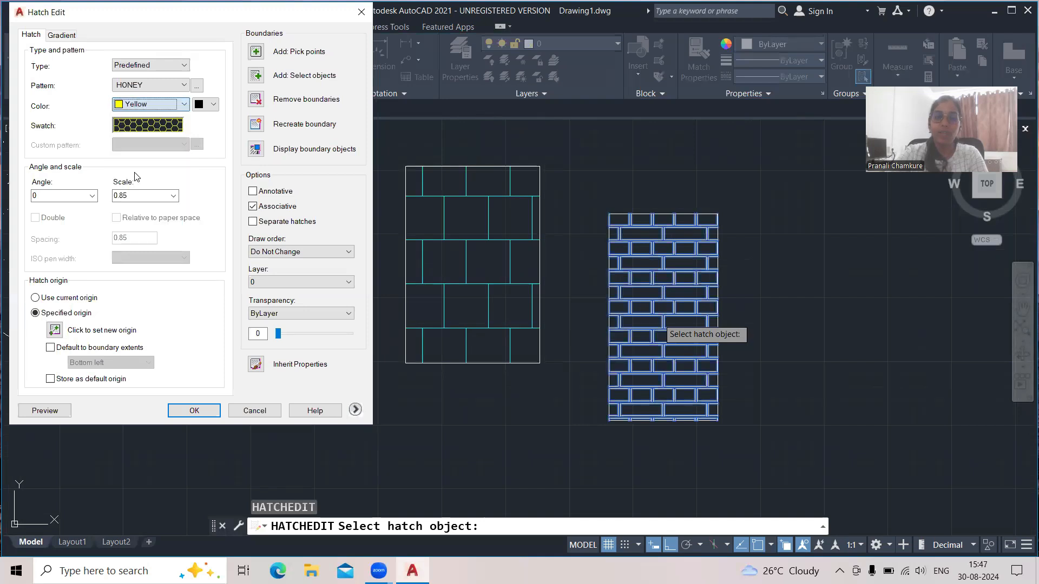
{"action": "left_click", "coordinate": [212, 104]}
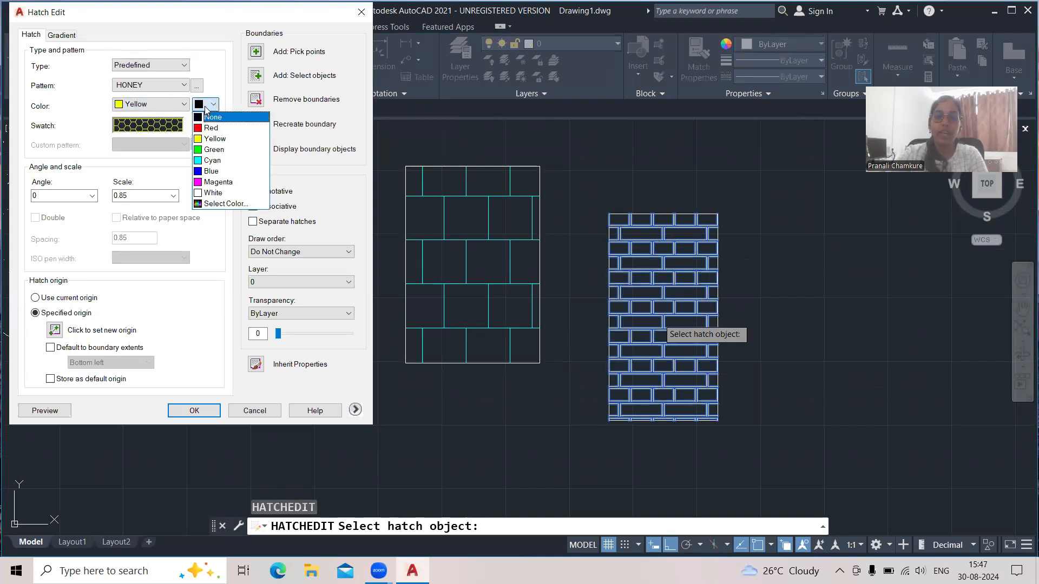
{"action": "left_click", "coordinate": [208, 206]}
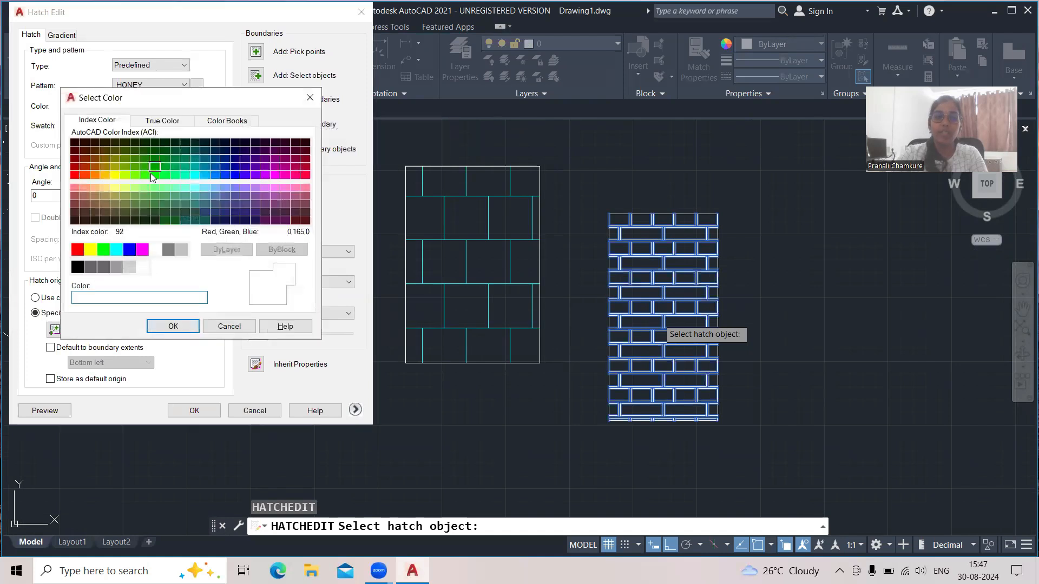
{"action": "left_click", "coordinate": [111, 176]}
{"action": "left_click", "coordinate": [98, 188]}
{"action": "left_click", "coordinate": [94, 175]}
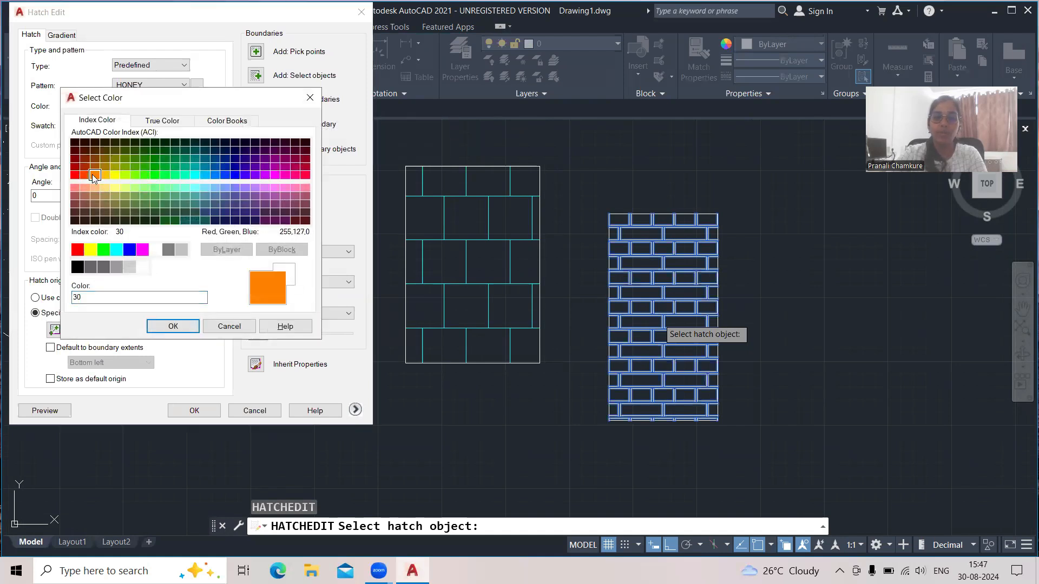
{"action": "left_click", "coordinate": [173, 327]}
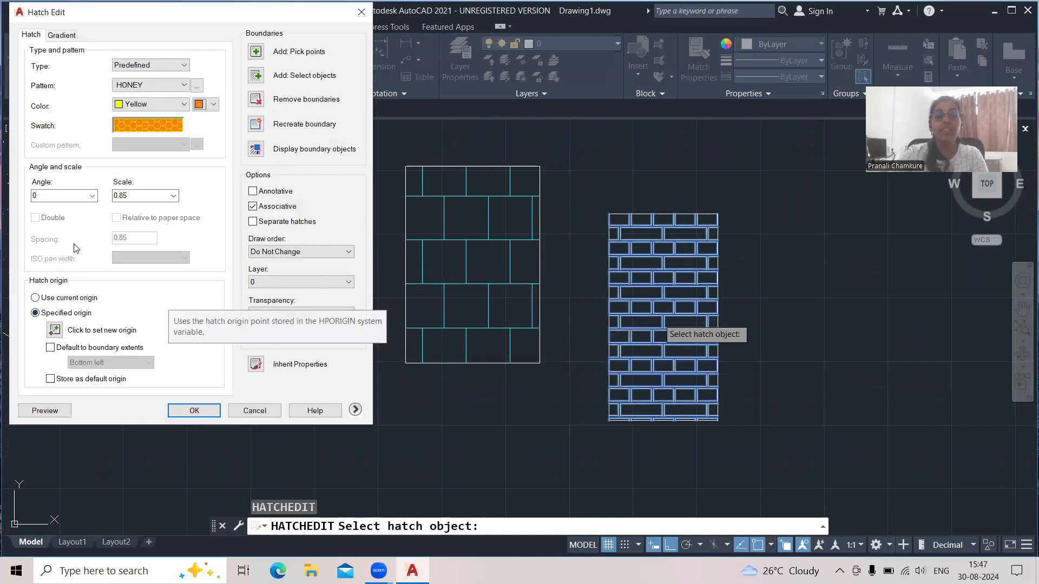
Try an angle of 30 for the HONEY hatch, and set the angle back to 0.
{"action": "left_click", "coordinate": [91, 196]}
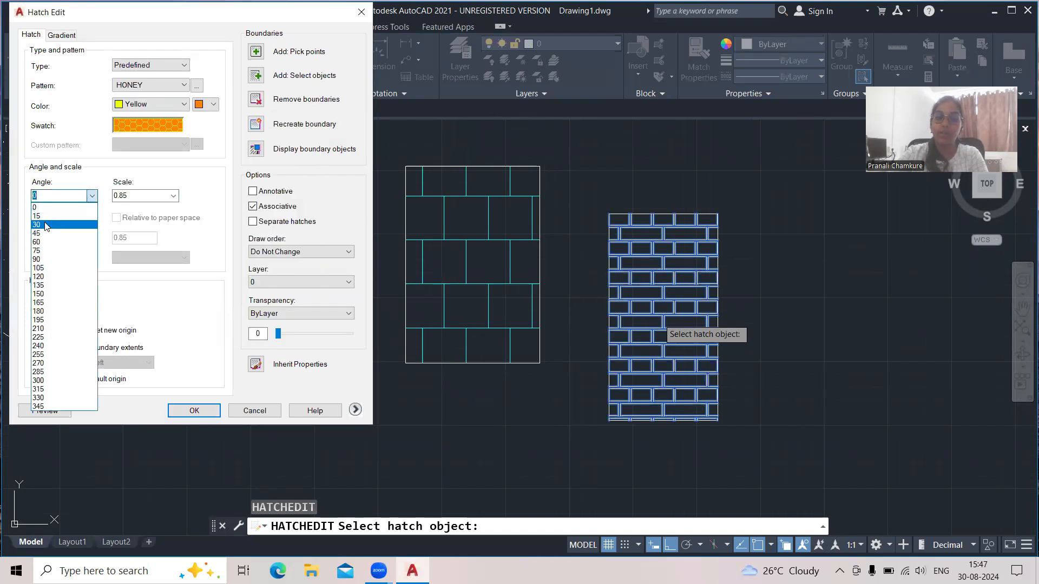
{"action": "left_click", "coordinate": [45, 224]}
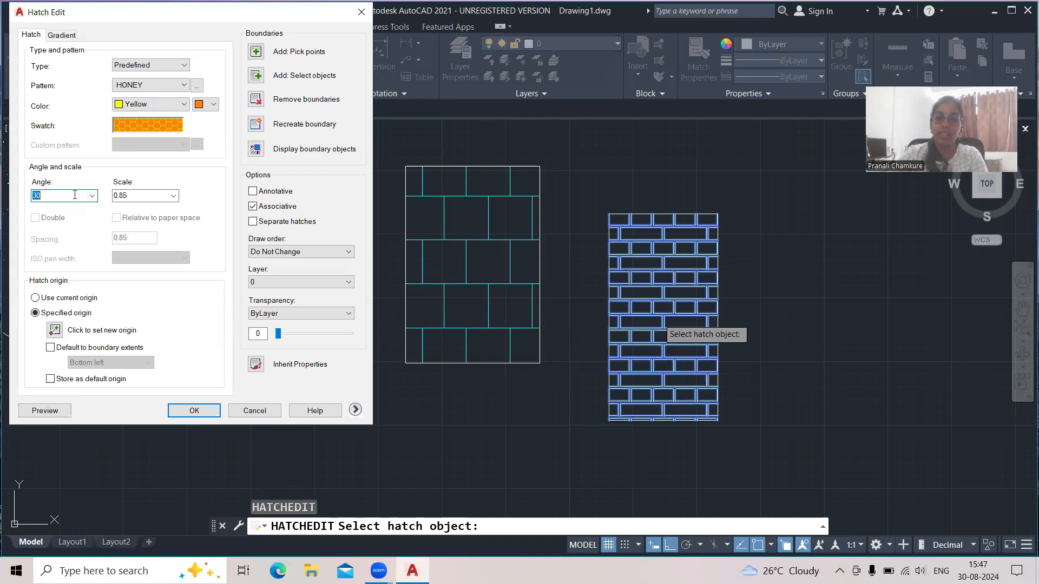
{"action": "left_click", "coordinate": [91, 196]}
{"action": "left_click", "coordinate": [52, 208]}
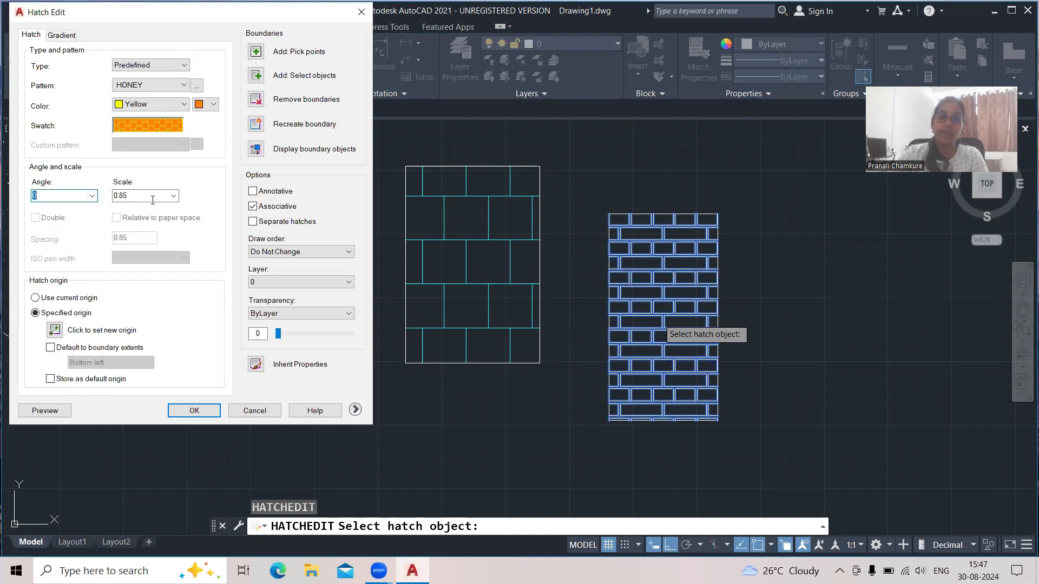
Set the HONEY hatch's scale to 1, apply the hatch edit and check the pattern up close.
{"action": "left_click", "coordinate": [176, 197]}
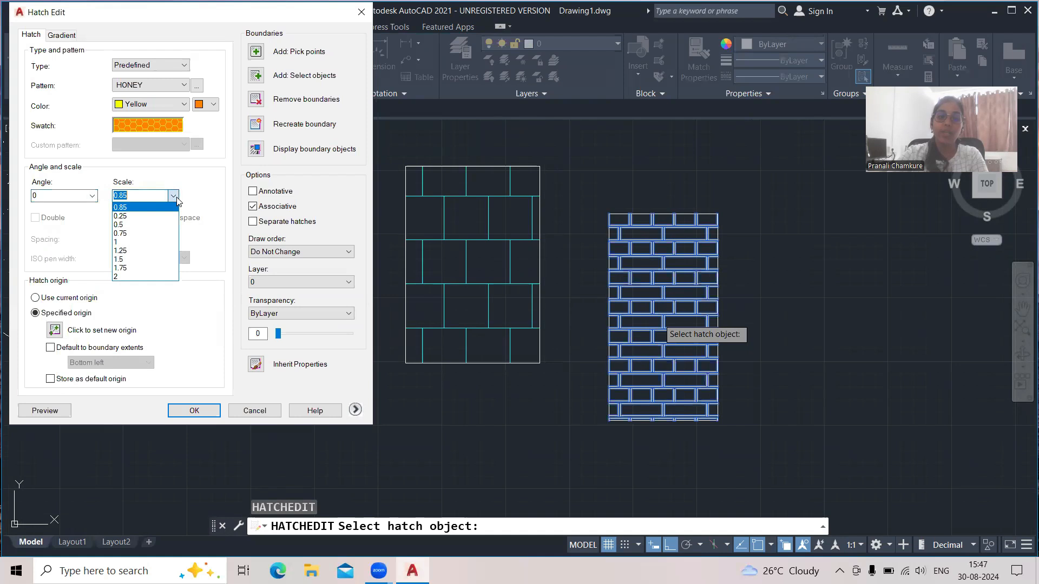
{"action": "left_click", "coordinate": [137, 245]}
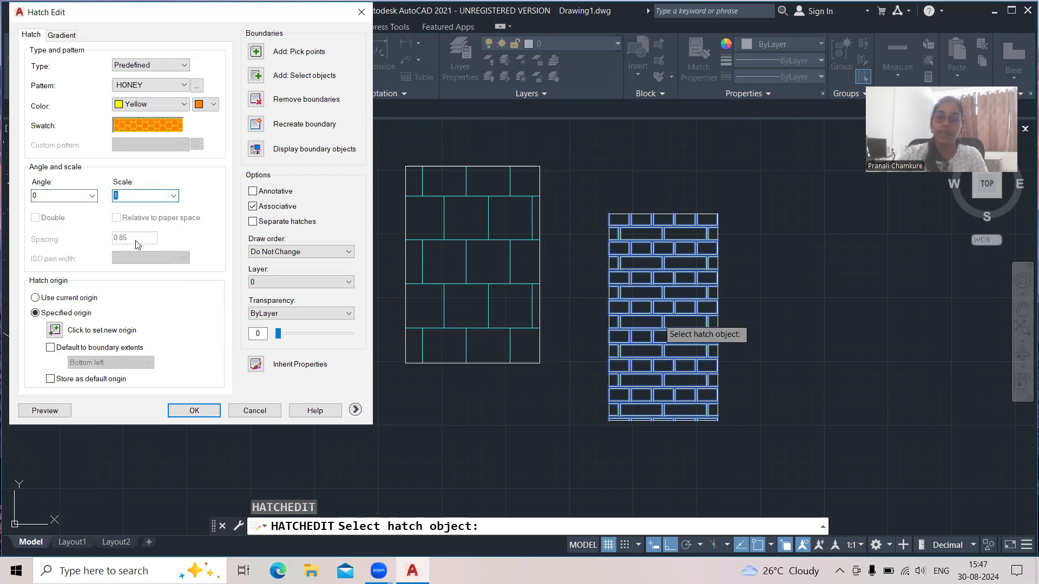
{"action": "left_click", "coordinate": [192, 412]}
{"action": "scroll", "coordinate": [653, 363], "scroll_direction": "up", "scroll_amount": 2}
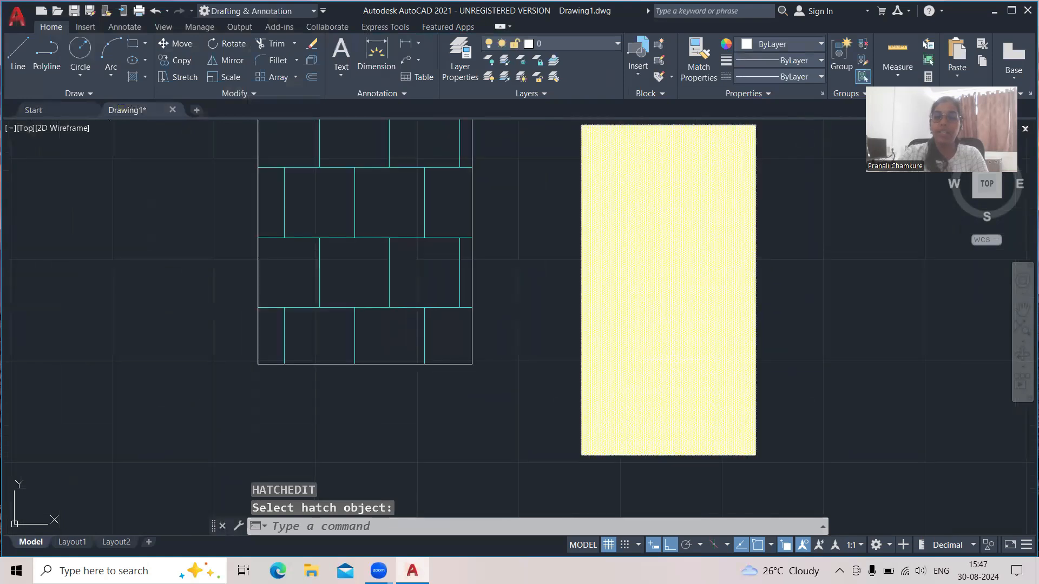
{"action": "scroll", "coordinate": [706, 386], "scroll_direction": "up", "scroll_amount": 2}
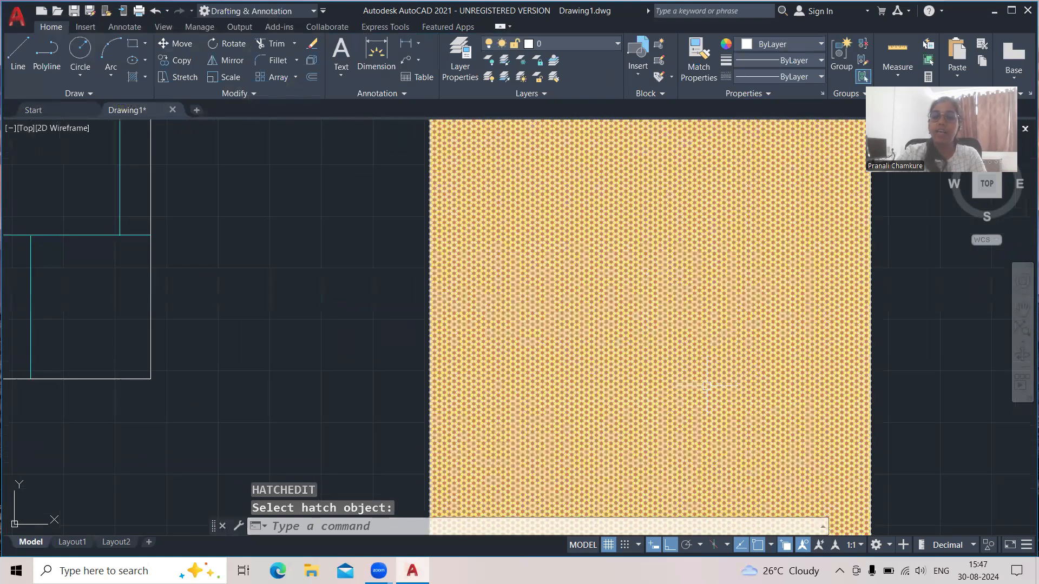
{"action": "scroll", "coordinate": [706, 386], "scroll_direction": "down", "scroll_amount": 3}
Select the honeycomb hatch, remove its background colour and change the hatch colour from ByLayer to red 205,32,39.
{"action": "left_click", "coordinate": [700, 302]}
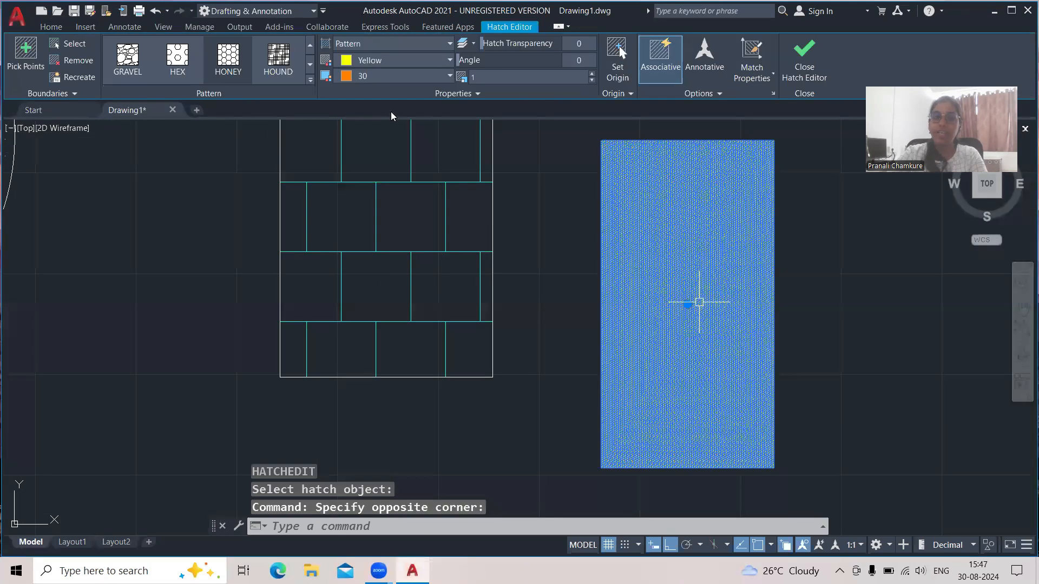
{"action": "left_click", "coordinate": [344, 61]}
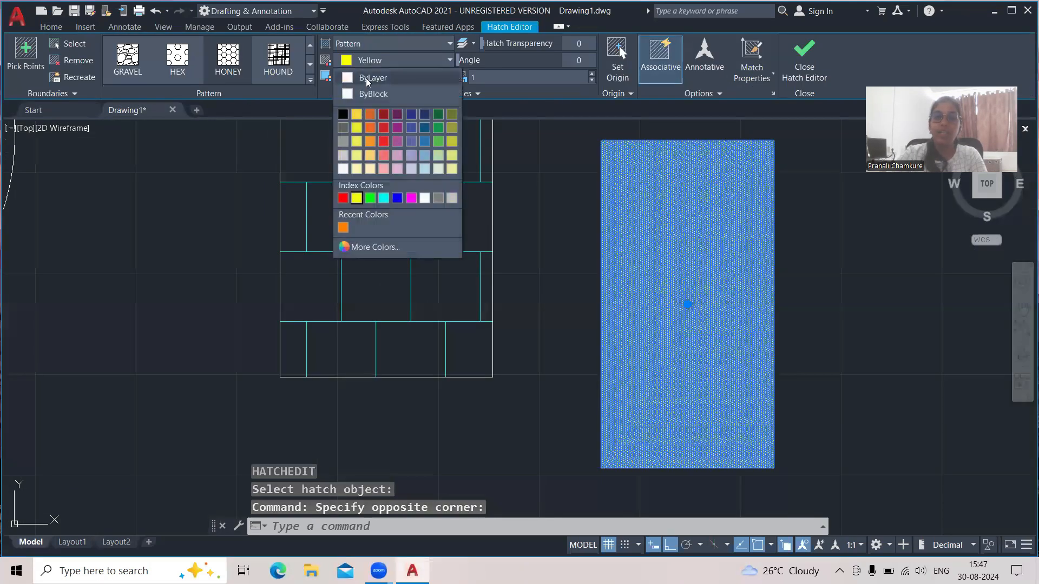
{"action": "left_click", "coordinate": [366, 76]}
{"action": "left_click", "coordinate": [354, 74]}
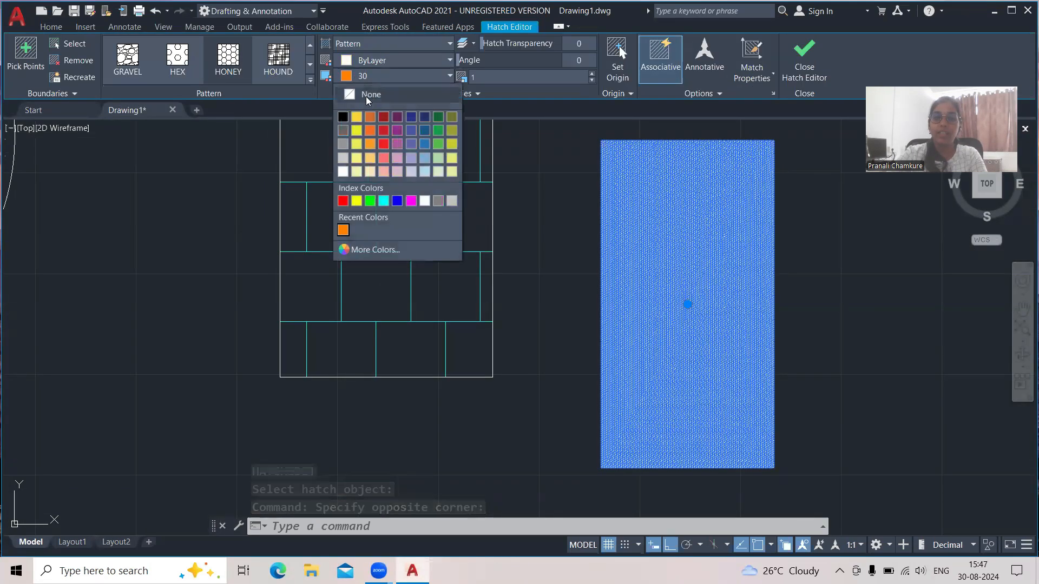
{"action": "left_click", "coordinate": [366, 93]}
{"action": "left_click", "coordinate": [360, 65]}
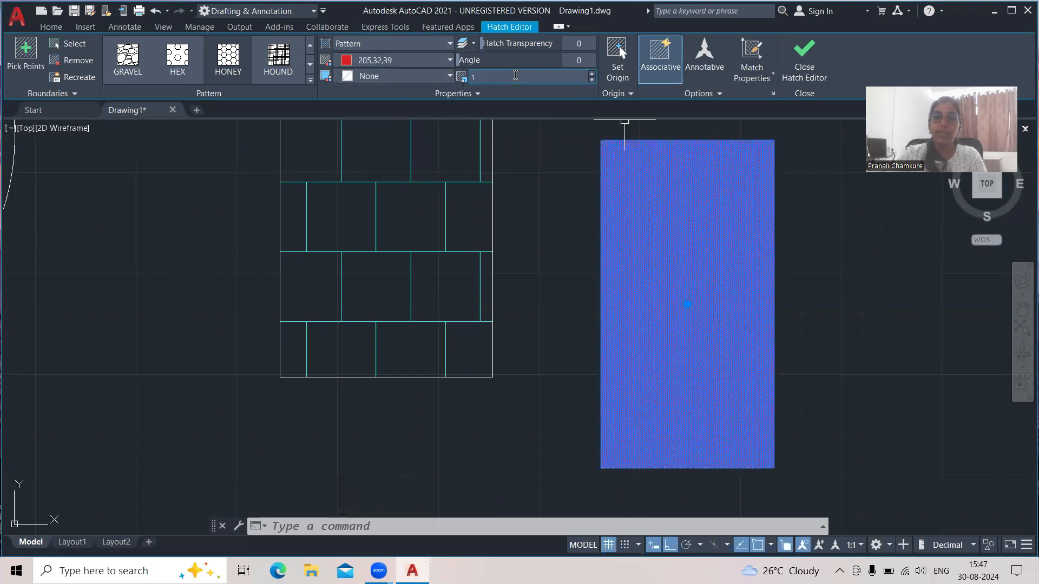
Increase the honeycomb hatch's scale to 7.1 and close the hatch editor.
{"action": "left_click", "coordinate": [592, 75]}
{"action": "left_click", "coordinate": [592, 74]}
{"action": "left_click", "coordinate": [591, 74]}
{"action": "left_click", "coordinate": [591, 74]}
{"action": "left_click", "coordinate": [592, 74]}
{"action": "left_click", "coordinate": [591, 74]}
{"action": "left_click", "coordinate": [591, 74]}
{"action": "left_click", "coordinate": [591, 75]}
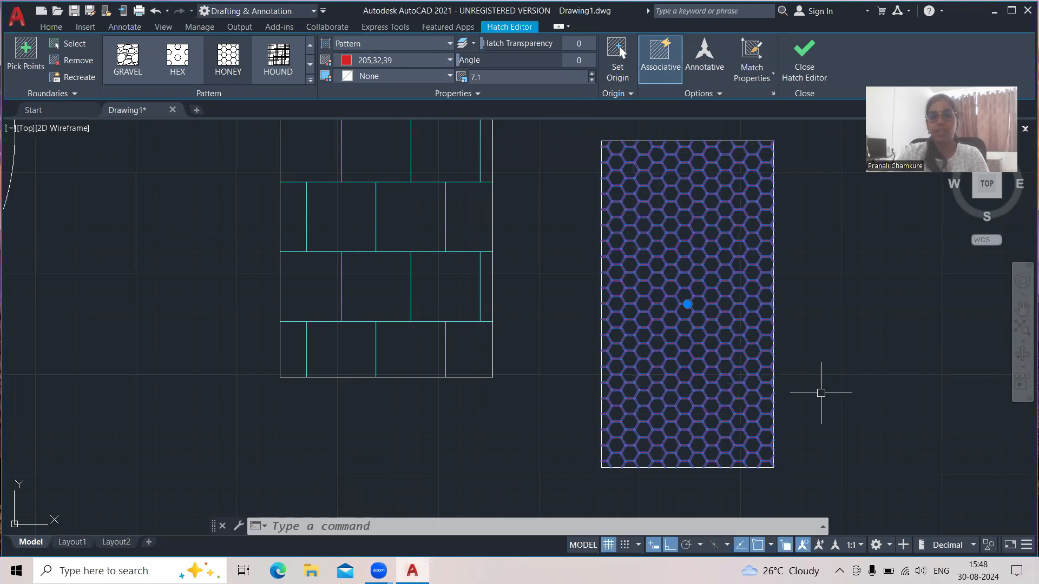
{"action": "left_click", "coordinate": [805, 52]}
{"action": "middle_click_drag", "start_coordinate": [754, 309], "coordinate": [686, 292]}
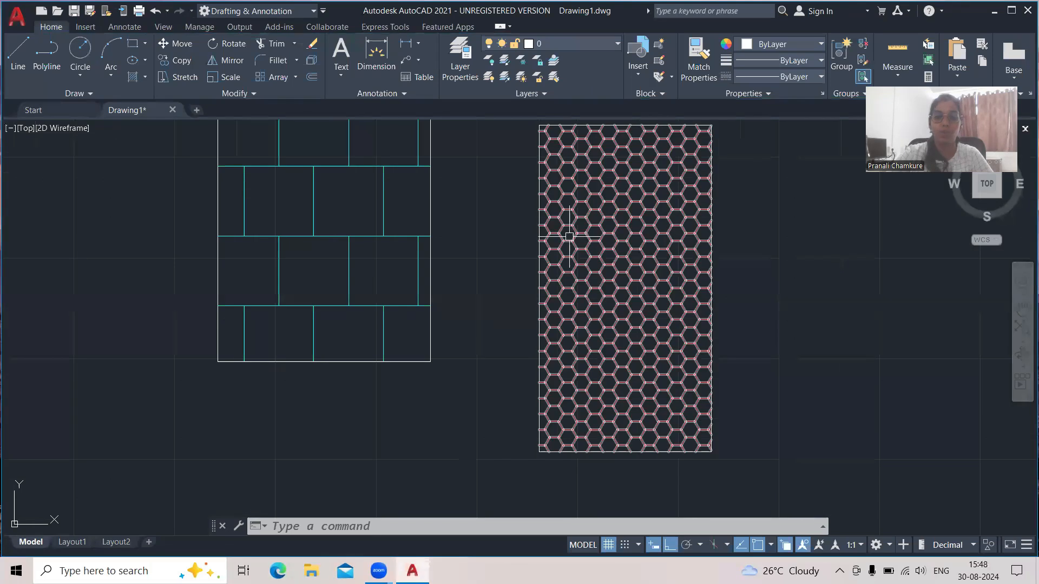
Set the transparency of the cyan AR-B88 hatch to 27 and close the hatch editor.
{"action": "middle_click_drag", "start_coordinate": [340, 206], "coordinate": [356, 273]}
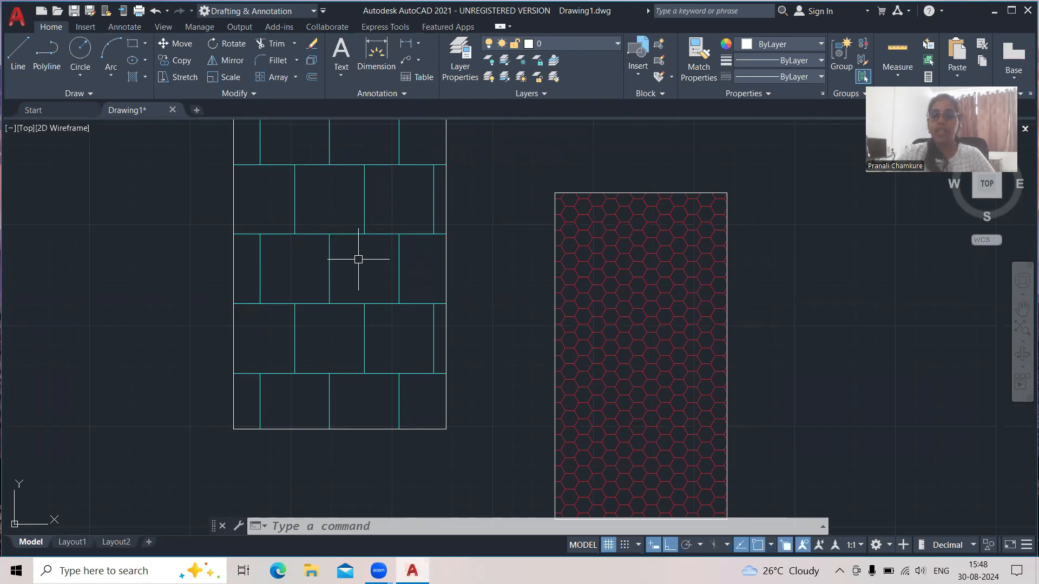
{"action": "left_click", "coordinate": [365, 223]}
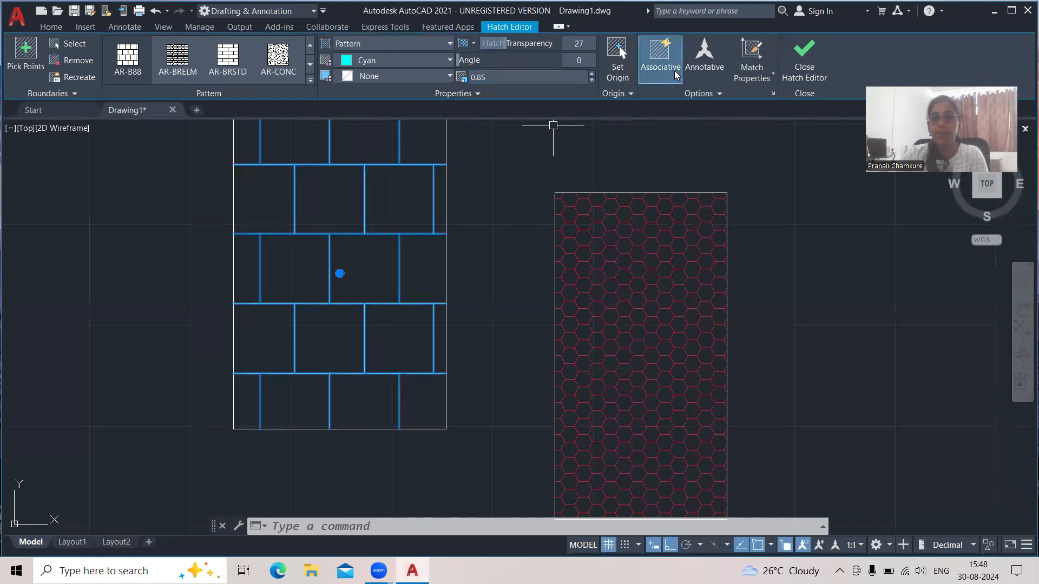
{"action": "left_click", "coordinate": [795, 65]}
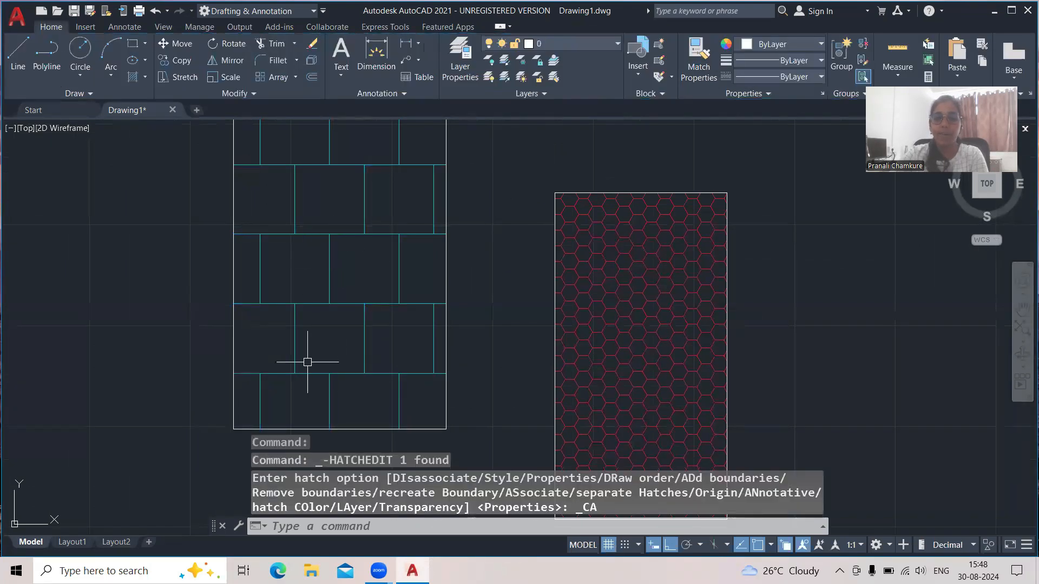
{"action": "middle_click_drag", "start_coordinate": [278, 327], "coordinate": [212, 364]}
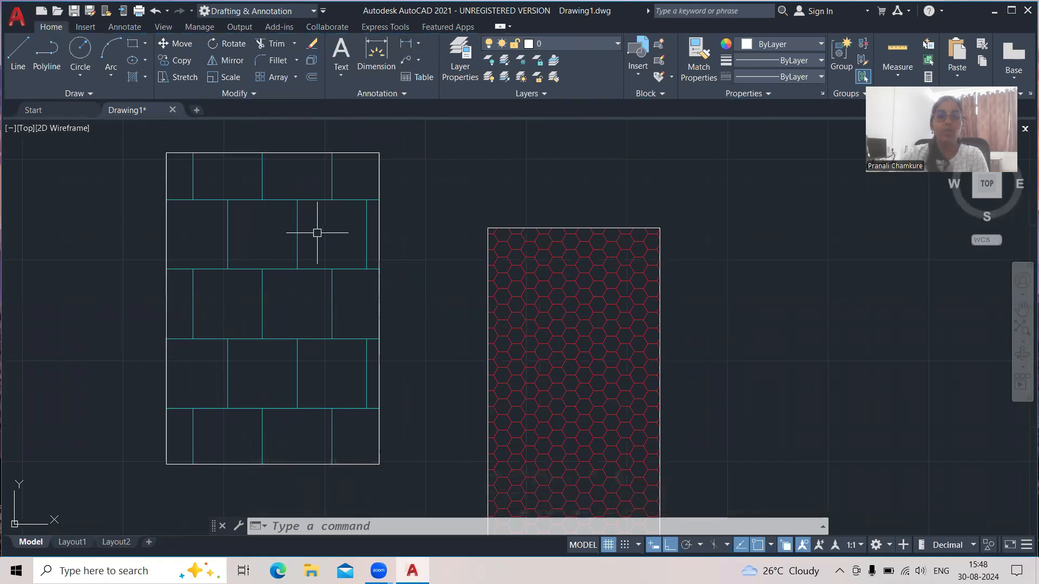
Raise the transparency of the cyan AR-B88 hatch to 60 and close the hatch editor.
{"action": "left_click", "coordinate": [292, 264]}
{"action": "left_click", "coordinate": [291, 273]}
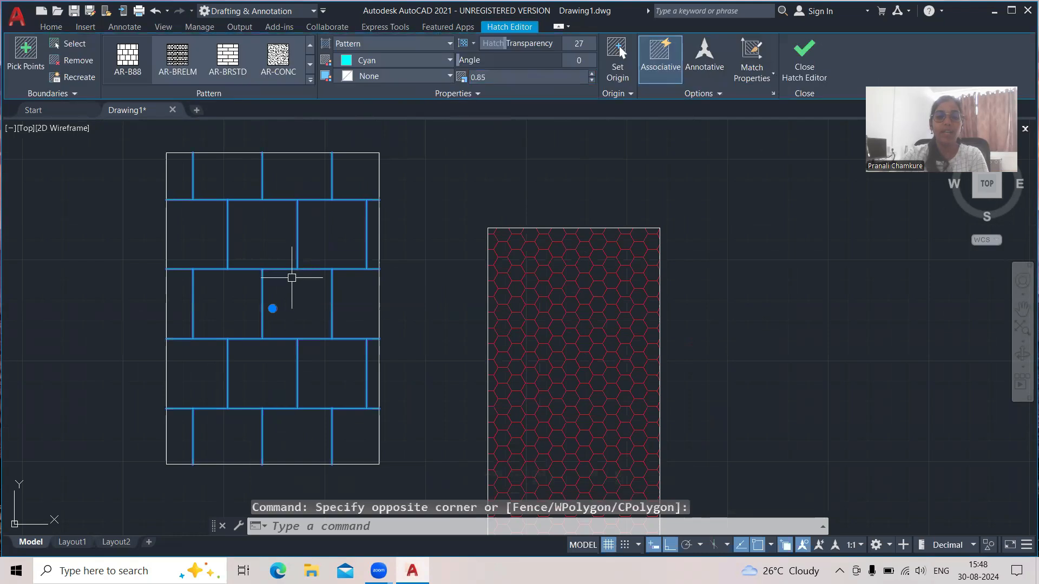
{"action": "left_click_drag", "start_coordinate": [507, 44], "coordinate": [557, 43]}
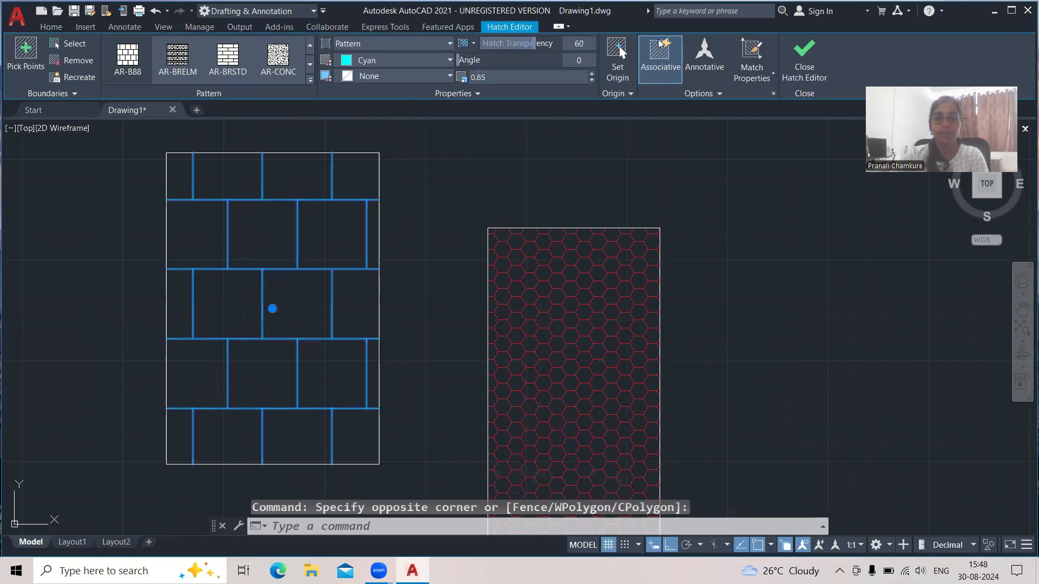
{"action": "left_click", "coordinate": [804, 56]}
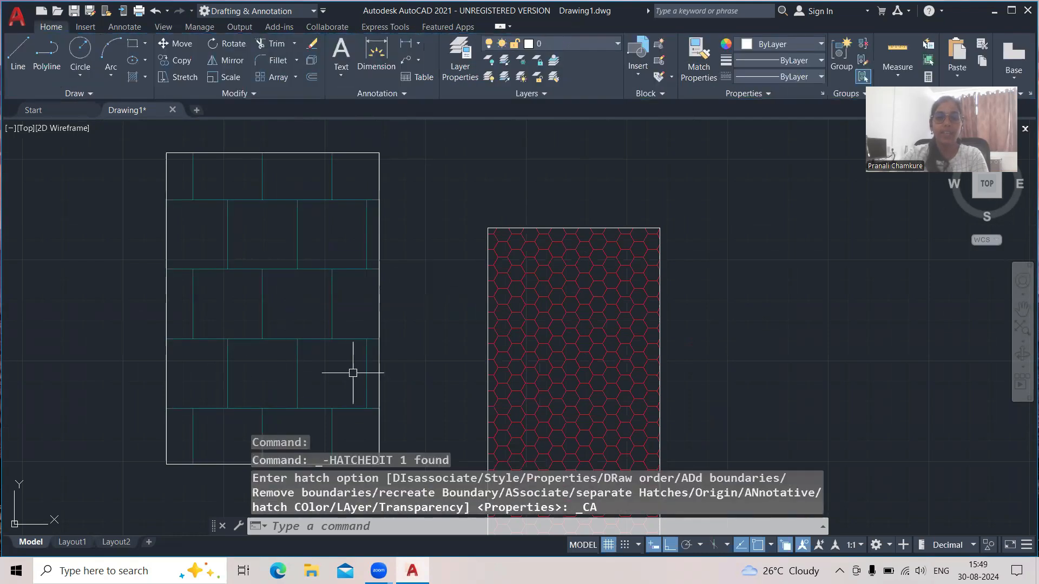
Open the AR-B88 hatch with the HATCHEDIT command, lower its transparency to 0 and apply the change.
{"action": "middle_click_drag", "start_coordinate": [399, 327], "coordinate": [442, 241]}
{"action": "scroll", "coordinate": [199, 367], "scroll_direction": "down", "scroll_amount": 2}
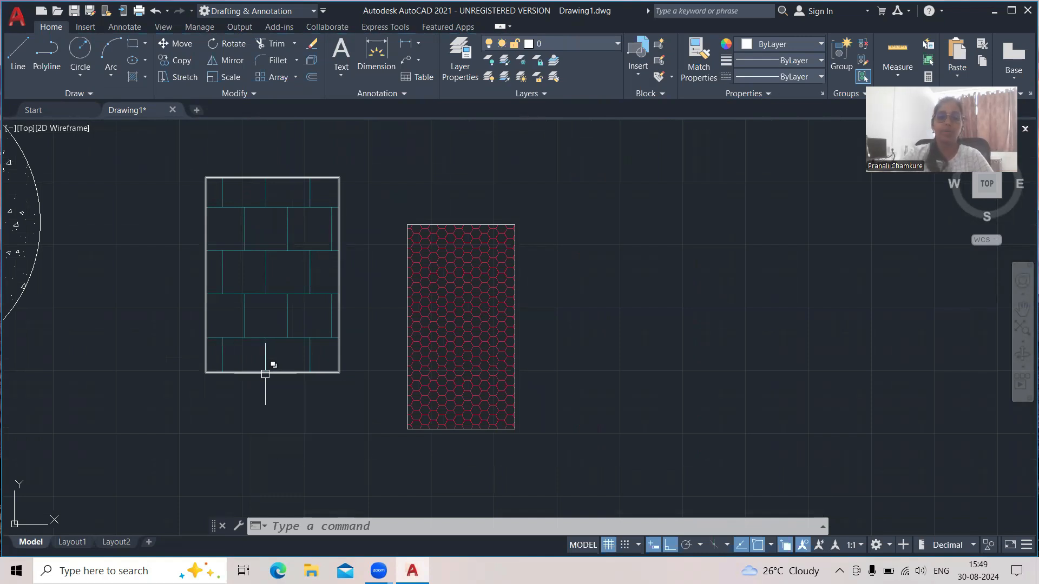
{"action": "type", "text": "HE"}
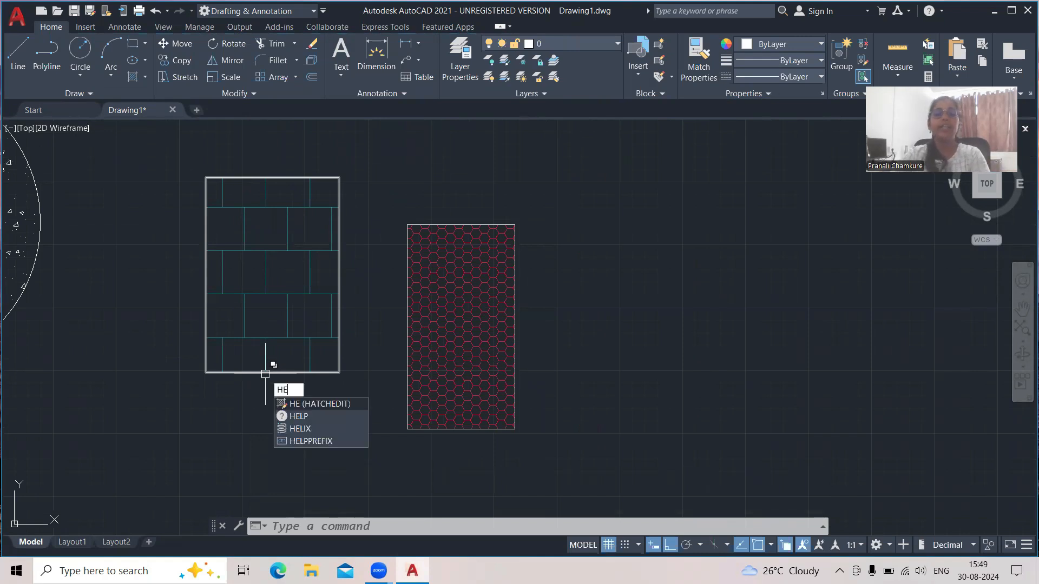
{"action": "key", "text": "Return"}
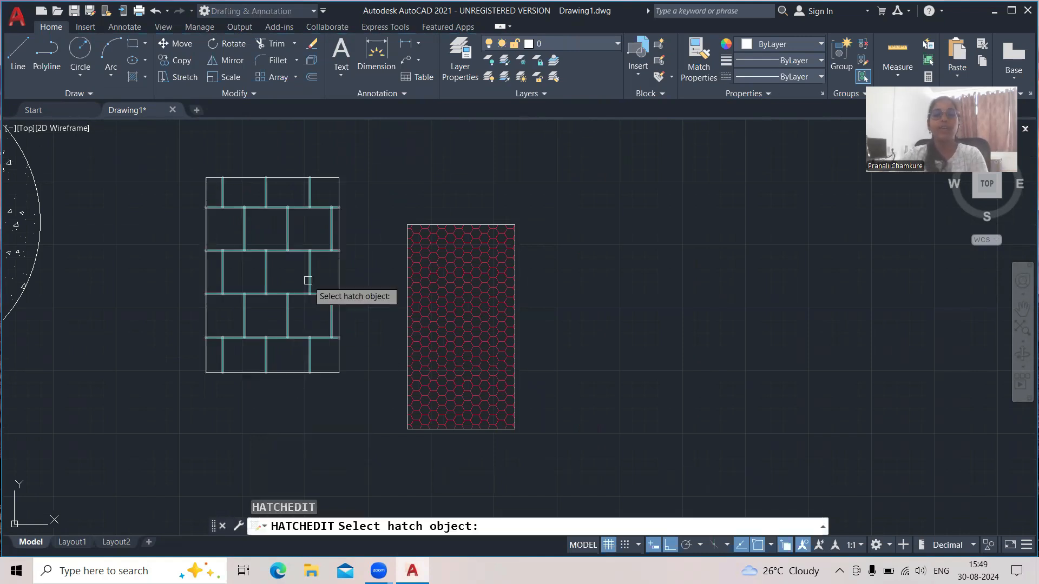
{"action": "left_click", "coordinate": [307, 284]}
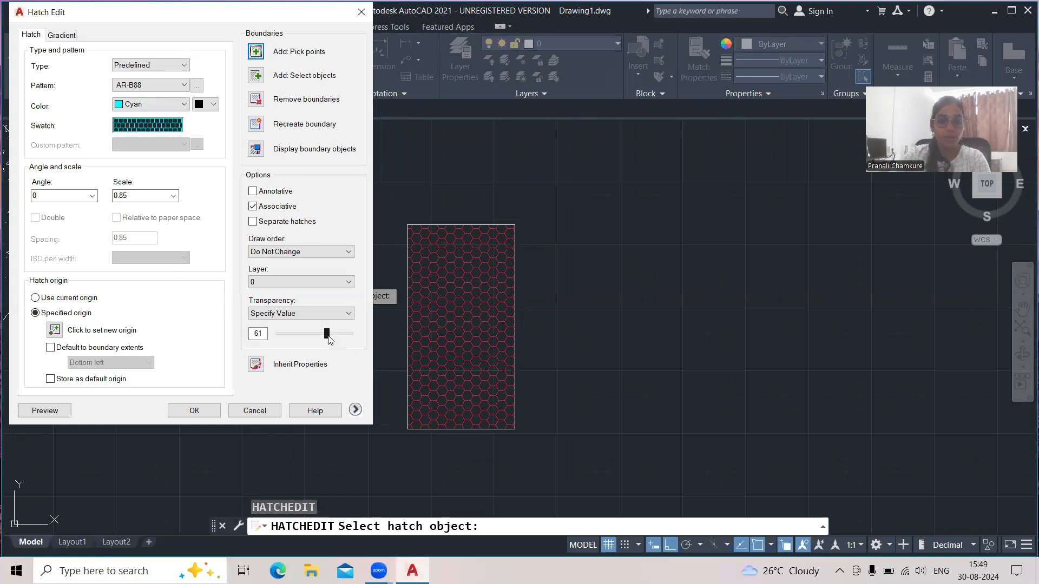
{"action": "left_click_drag", "start_coordinate": [329, 338], "coordinate": [276, 339]}
{"action": "left_click", "coordinate": [206, 414]}
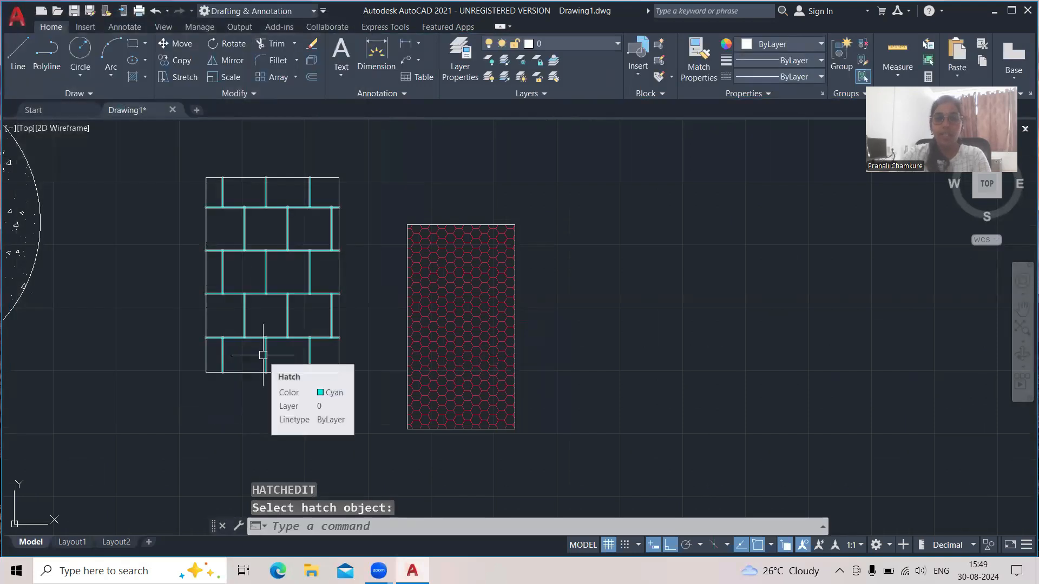
Draw a wide rectangle in the empty area to the right of the honeycomb-hatched rectangle.
{"action": "scroll", "coordinate": [263, 355], "scroll_direction": "down", "scroll_amount": 2}
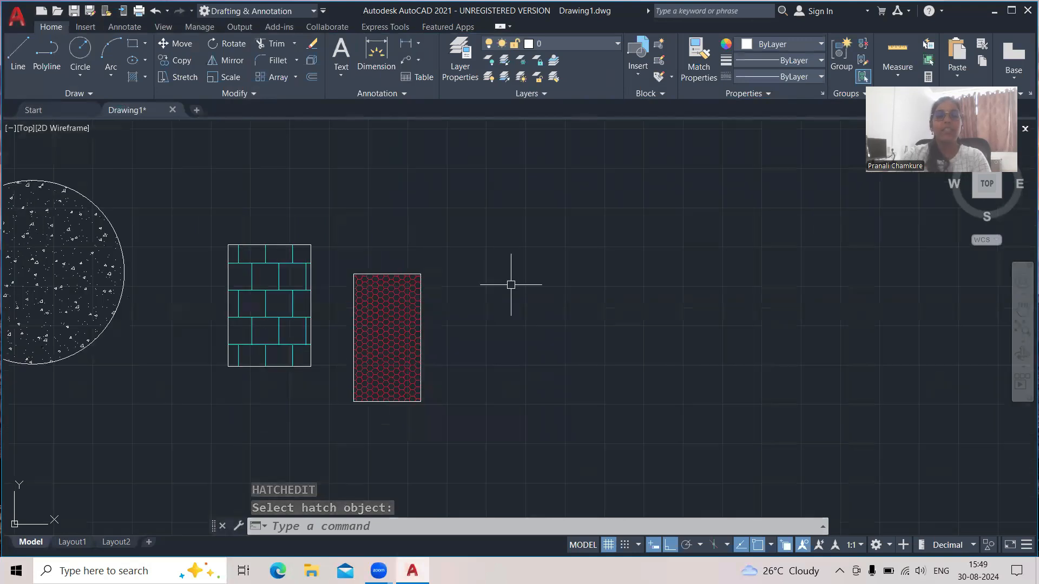
{"action": "middle_click_drag", "start_coordinate": [587, 285], "coordinate": [469, 273]}
{"action": "type", "text": "RE"}
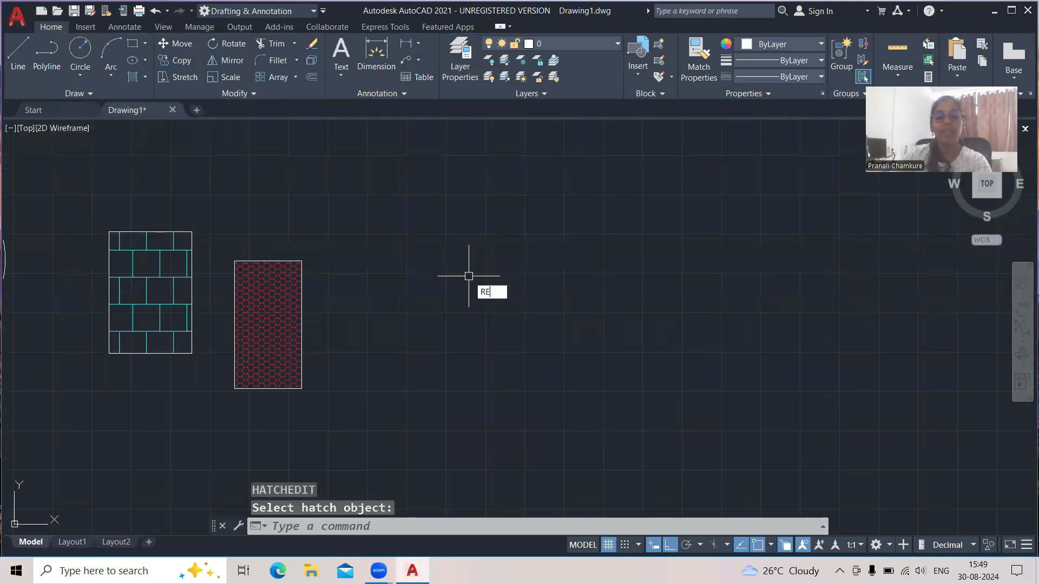
{"action": "type", "text": "C"}
{"action": "key", "text": "Return"}
{"action": "left_click", "coordinate": [467, 237]}
{"action": "left_click", "coordinate": [669, 381]}
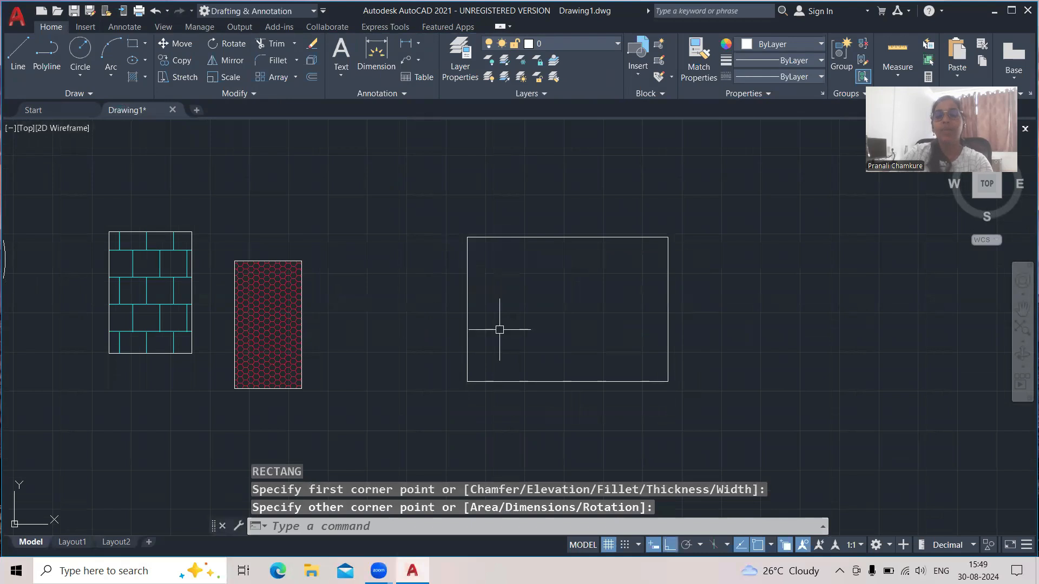
Start a hatch for the new rectangle, set its type to Gradient and choose the GR_SPHER pattern.
{"action": "middle_click_drag", "start_coordinate": [655, 363], "coordinate": [515, 311]}
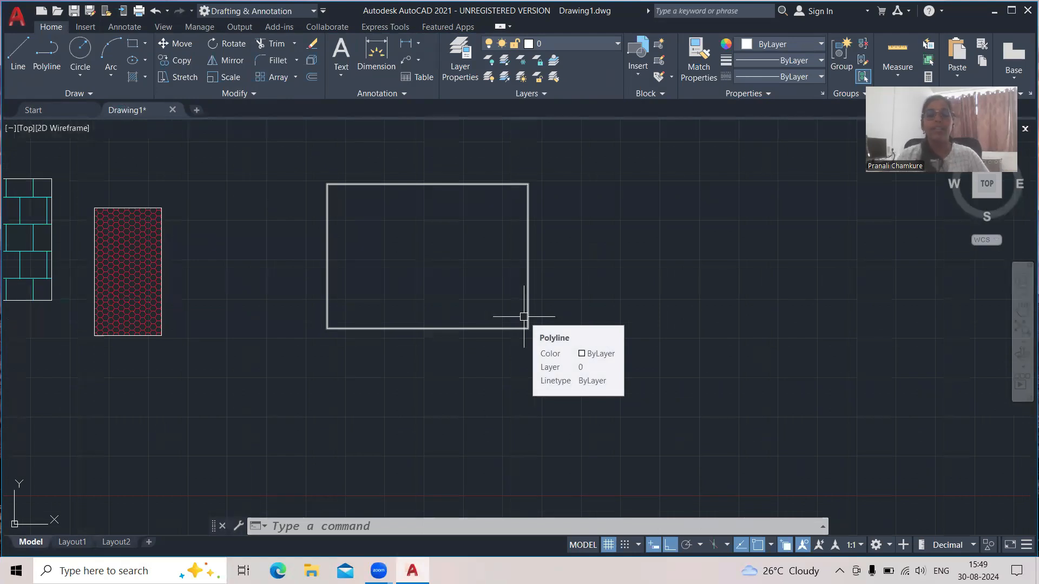
{"action": "type", "text": "h"}
{"action": "key", "text": "Return"}
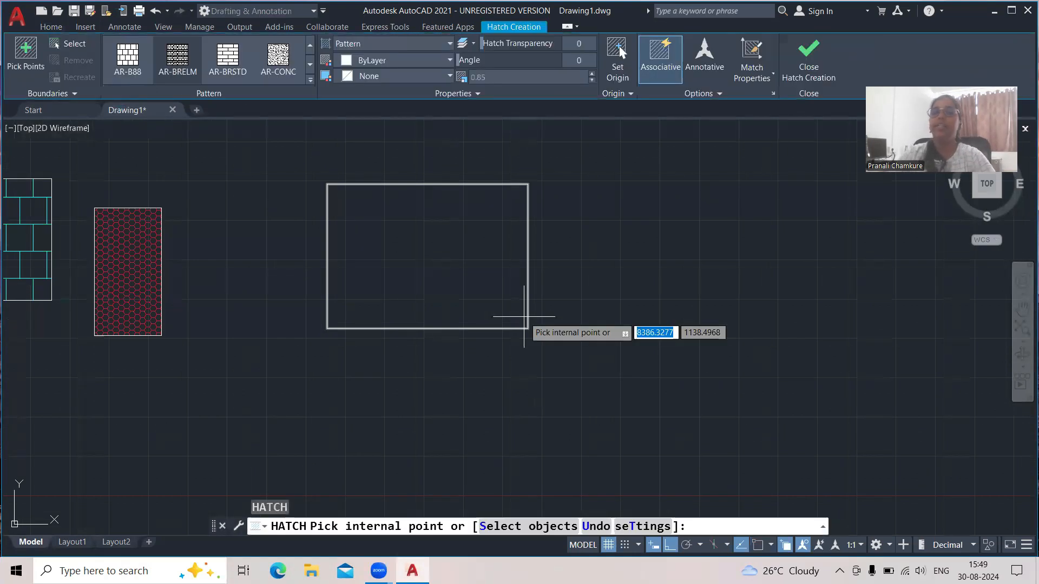
{"action": "left_click", "coordinate": [423, 41]}
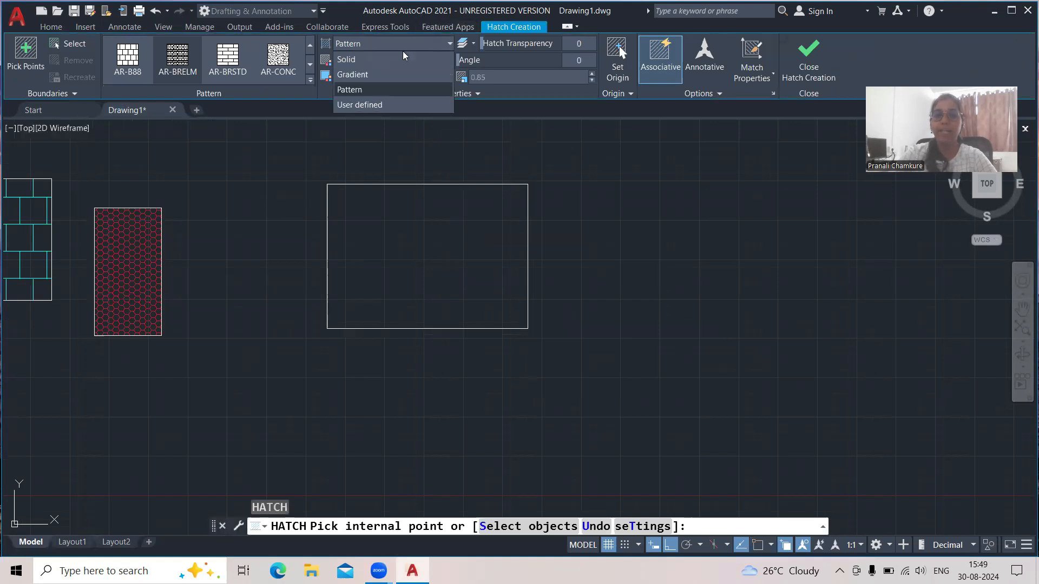
{"action": "left_click", "coordinate": [381, 73]}
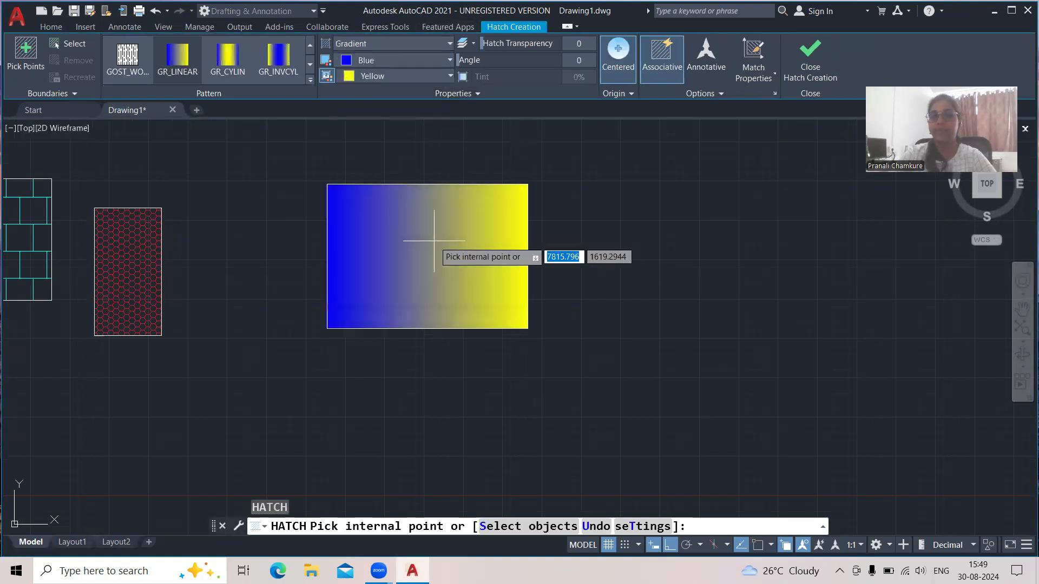
{"action": "left_click", "coordinate": [309, 81]}
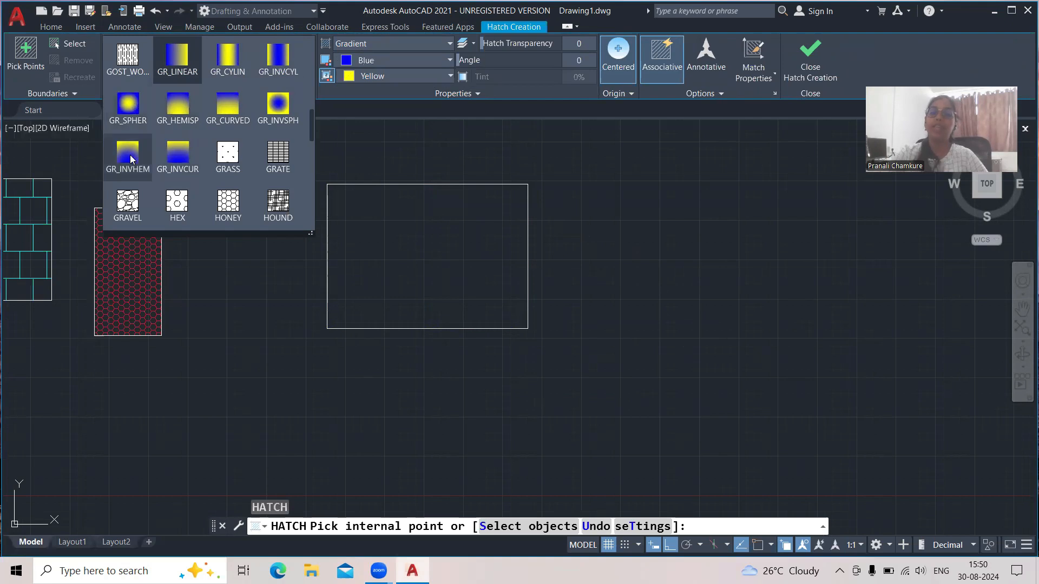
{"action": "left_click", "coordinate": [124, 113]}
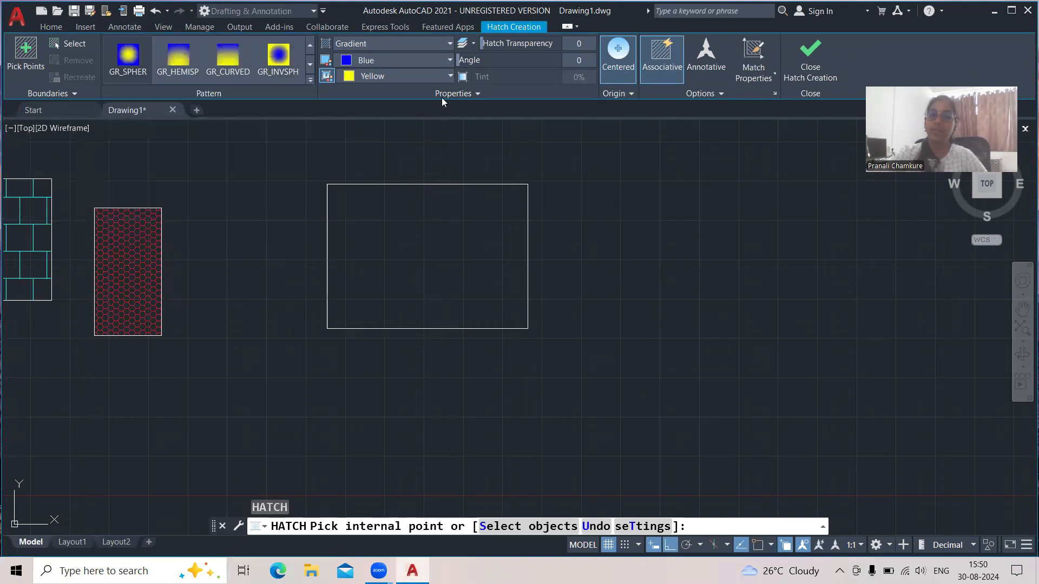
Set the gradient colours to 122,175,223 and 173,221,247, fill the wide rectangle beside the honeycomb-hatched one and finish the hatch.
{"action": "left_click", "coordinate": [342, 60]}
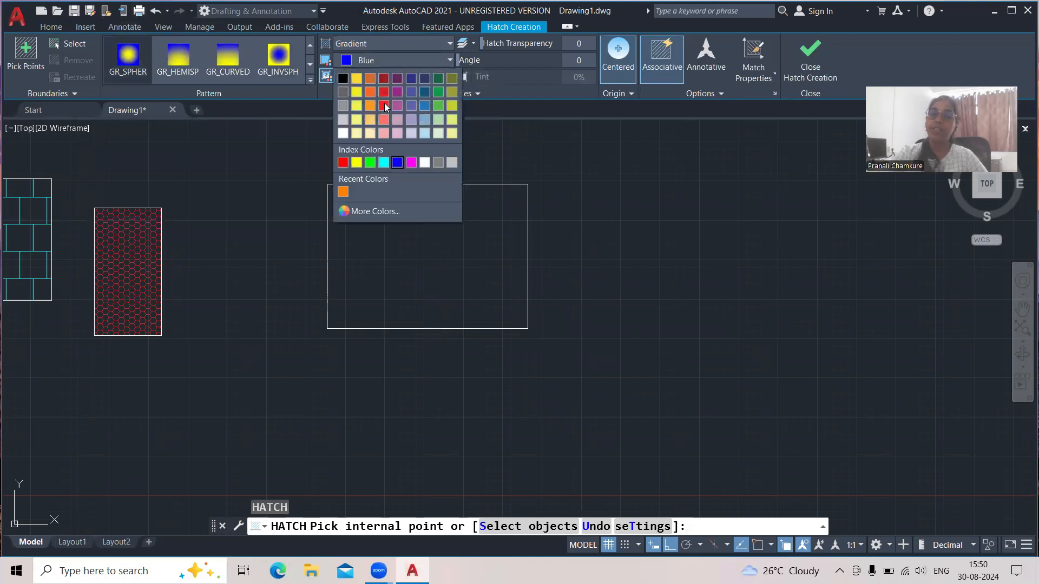
{"action": "left_click", "coordinate": [424, 122]}
{"action": "left_click", "coordinate": [348, 76]}
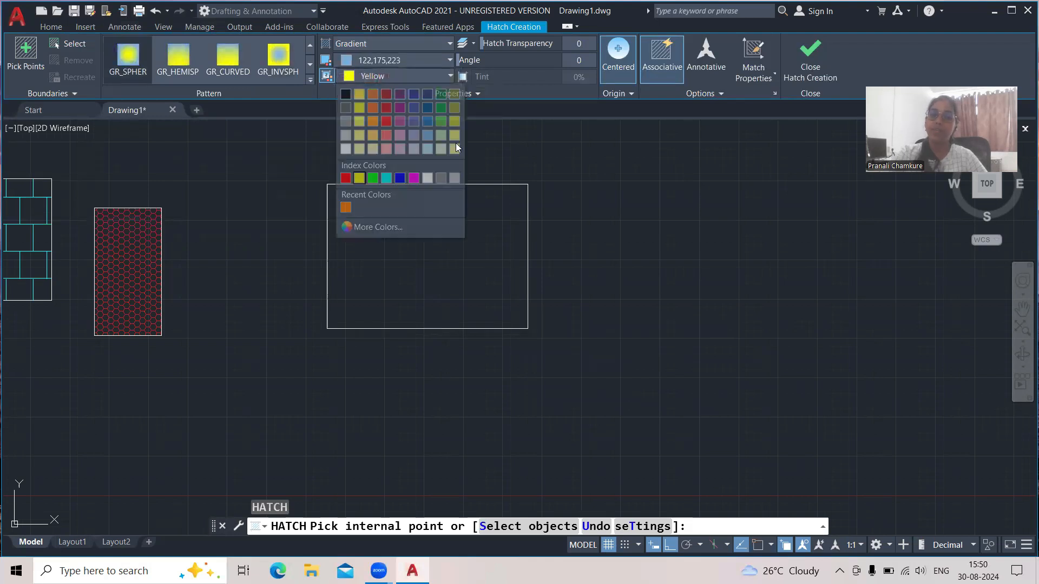
{"action": "left_click", "coordinate": [427, 148]}
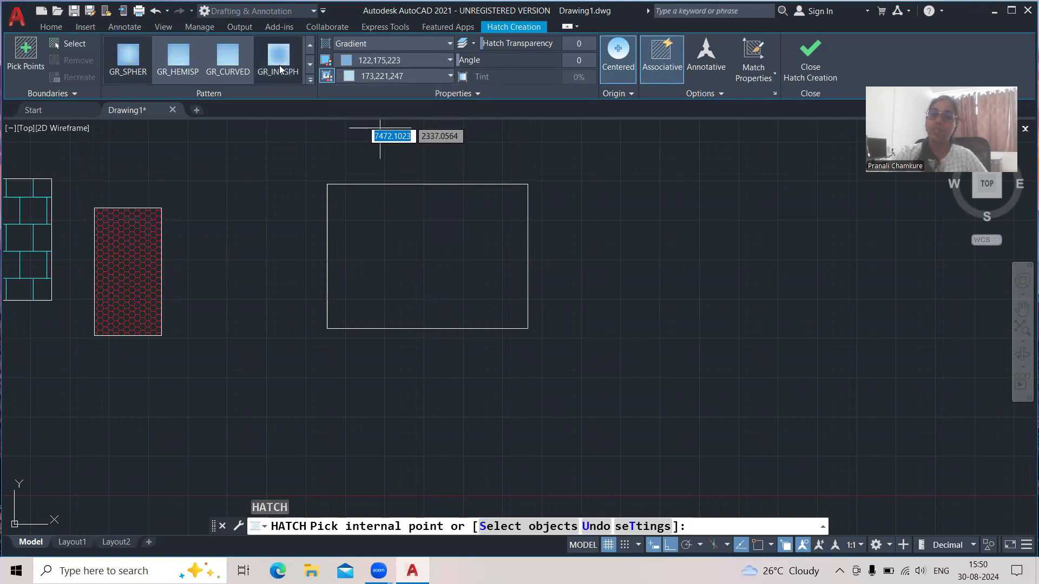
{"action": "left_click", "coordinate": [428, 260]}
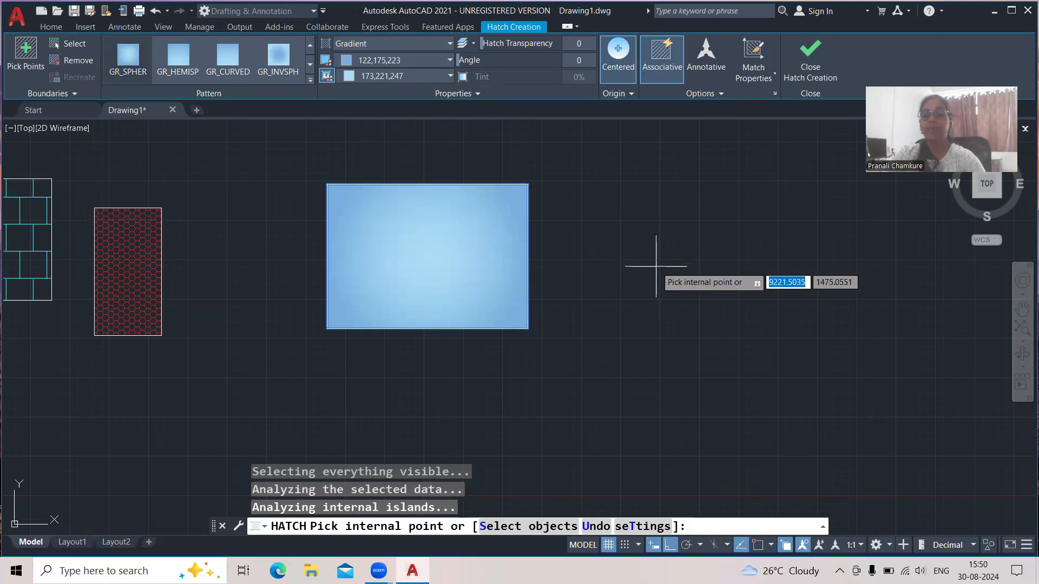
{"action": "key", "text": "Return"}
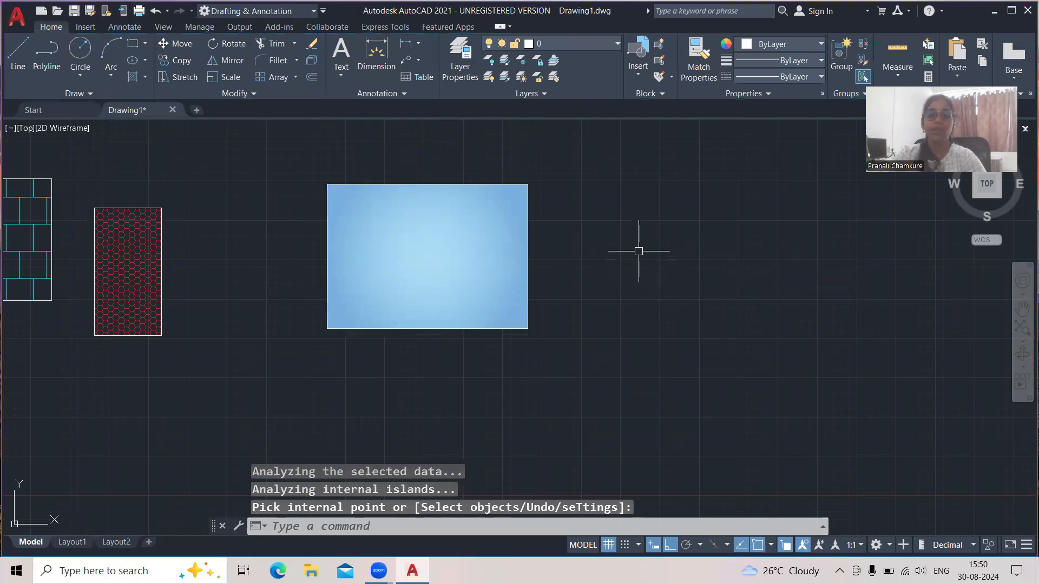
Draw a circle in the empty area to the right of the blue gradient rectangle.
{"action": "type", "text": "c"}
{"action": "key", "text": "Return"}
{"action": "left_click", "coordinate": [661, 257]}
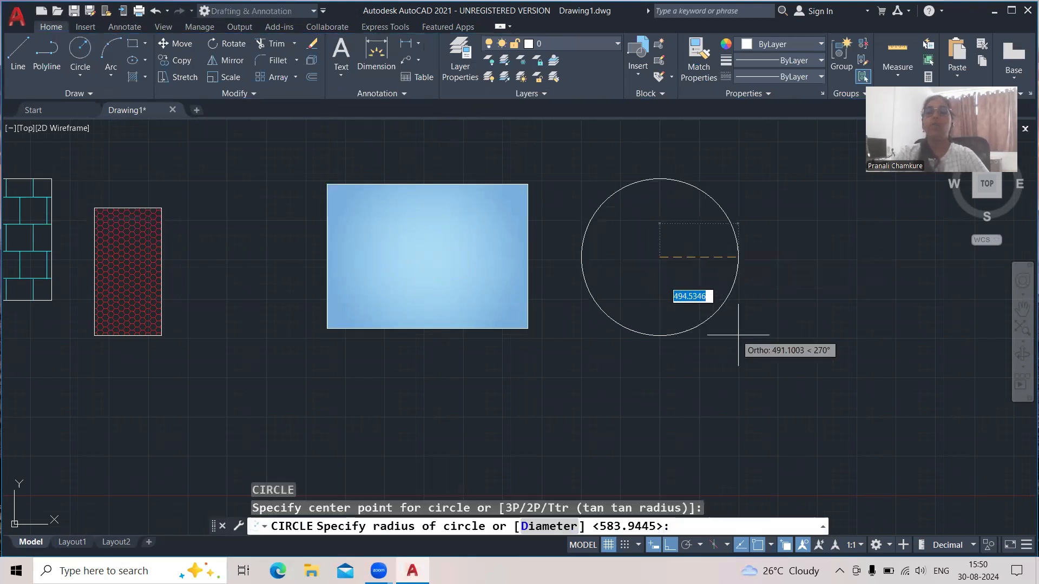
{"action": "mouse_move", "coordinate": [682, 317]}
{"action": "middle_mouse_down"}
{"action": "mouse_move", "coordinate": [595, 290]}
{"action": "mouse_move", "coordinate": [608, 271]}
{"action": "middle_mouse_up"}
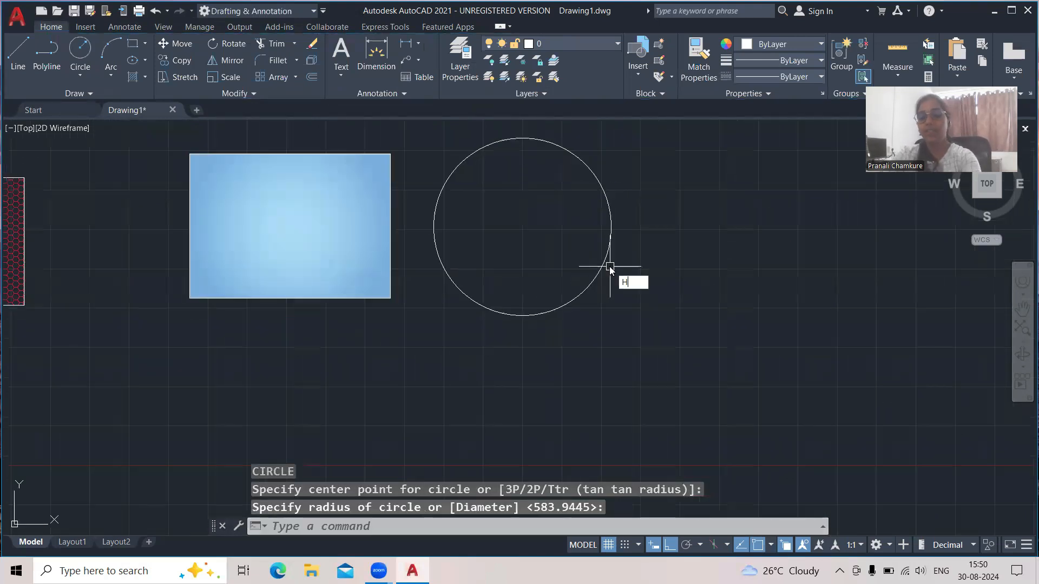
Hatch the circle with a Gradient fill in 122,175,223 and 173,221,247 and close the hatch editor.
{"action": "type", "text": "h"}
{"action": "key", "text": "Return"}
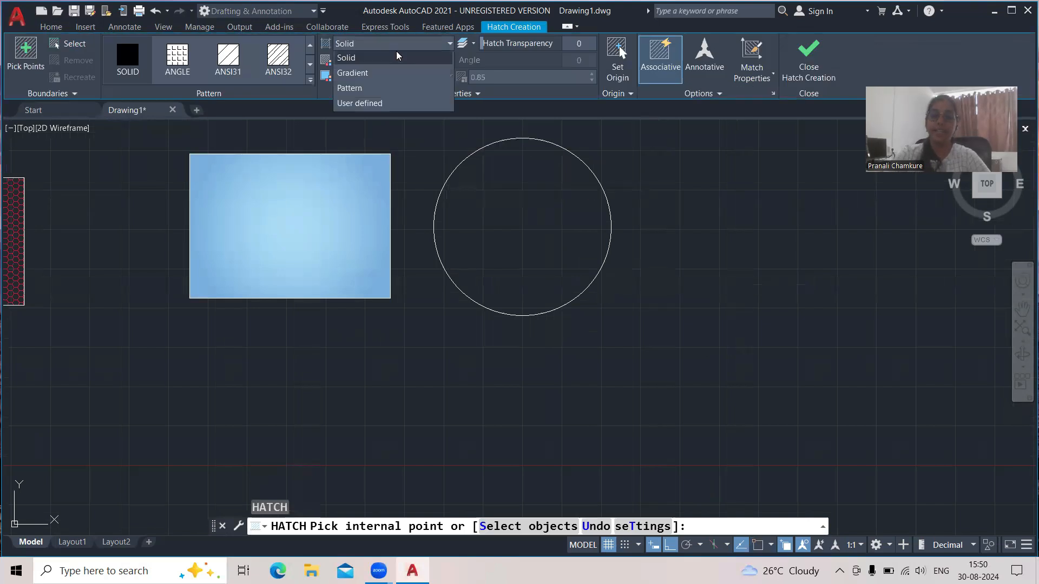
{"action": "left_click", "coordinate": [379, 43]}
{"action": "left_click", "coordinate": [352, 75]}
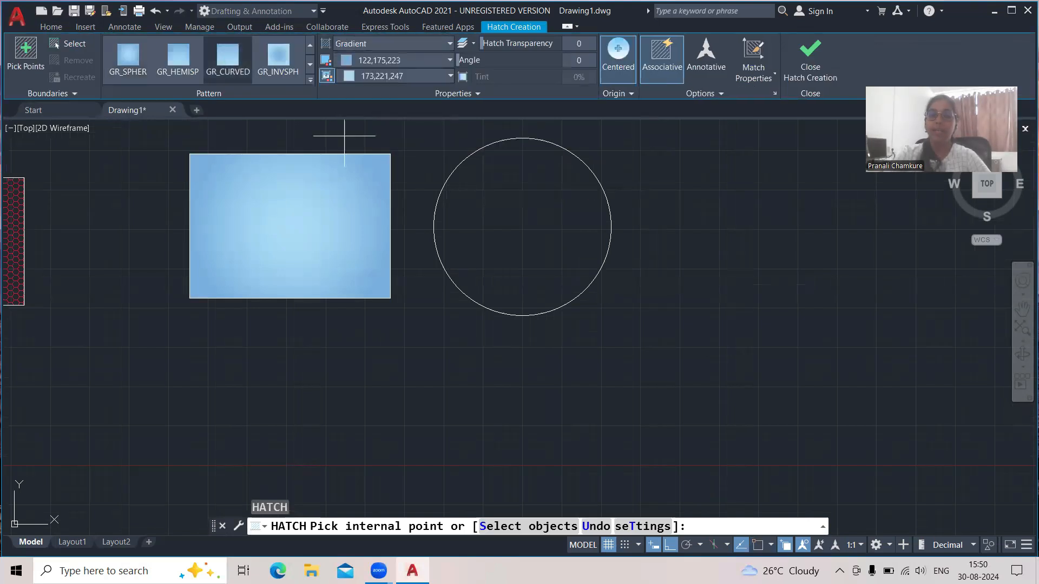
{"action": "left_click", "coordinate": [571, 213]}
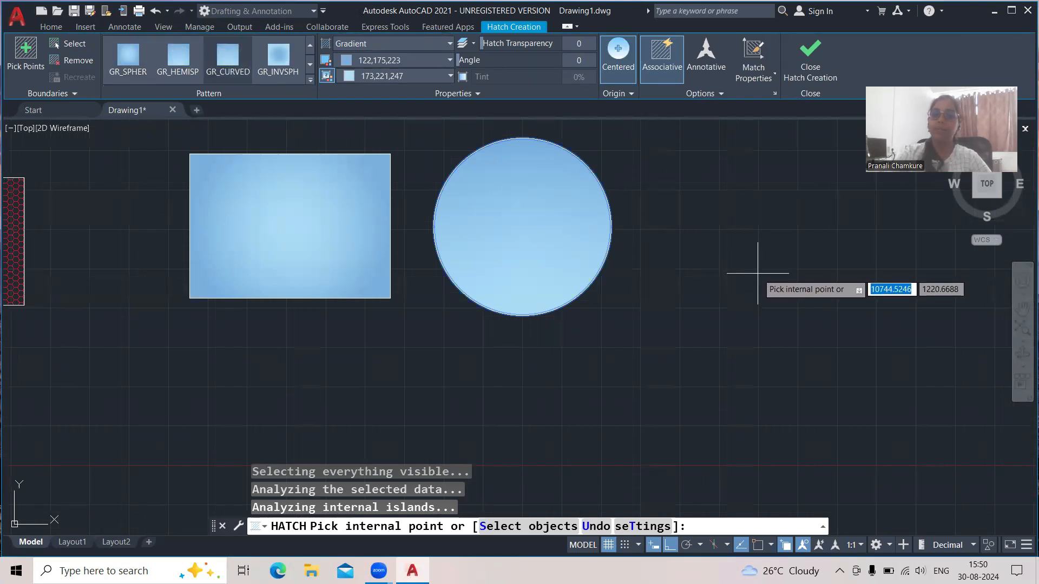
{"action": "left_click", "coordinate": [807, 61]}
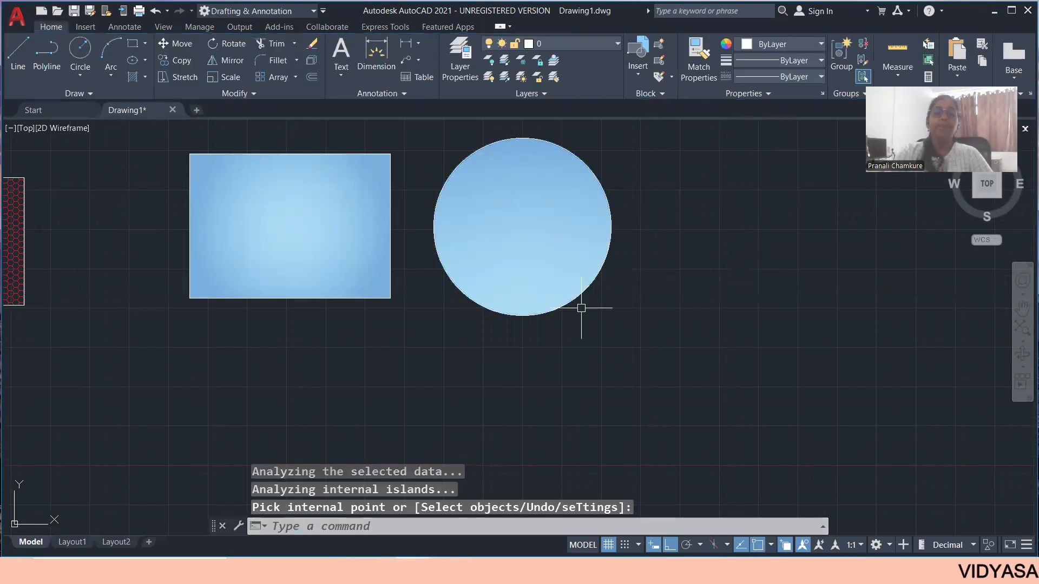
Draw a long horizontal rectangle in the empty area to the right of the gradient-filled circle.
{"action": "type", "text": "REC"}
{"action": "key", "text": "Return"}
{"action": "middle_click_drag", "start_coordinate": [576, 318], "coordinate": [300, 295]}
{"action": "left_click", "coordinate": [433, 222]}
{"action": "left_click", "coordinate": [857, 373]}
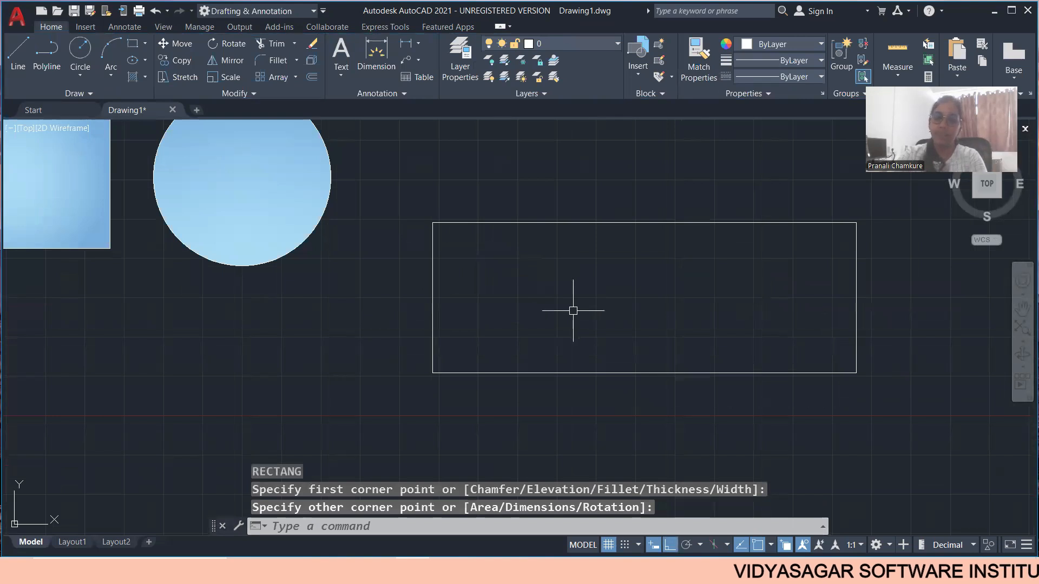
Fill the long rectangle with a Solid hatch in orange 205,105,40 and close the hatch editor.
{"action": "type", "text": "H"}
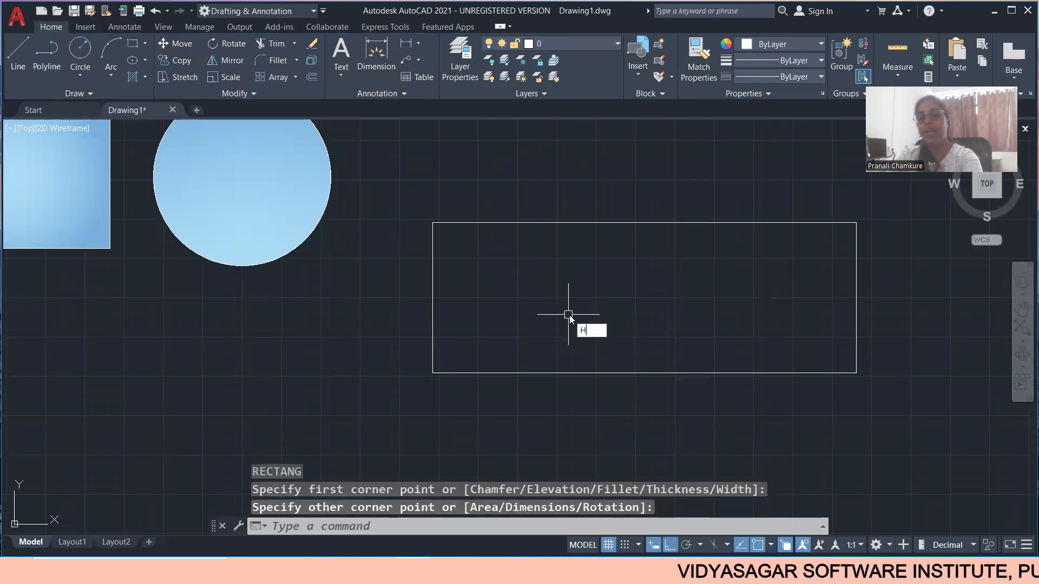
{"action": "key", "text": "Return"}
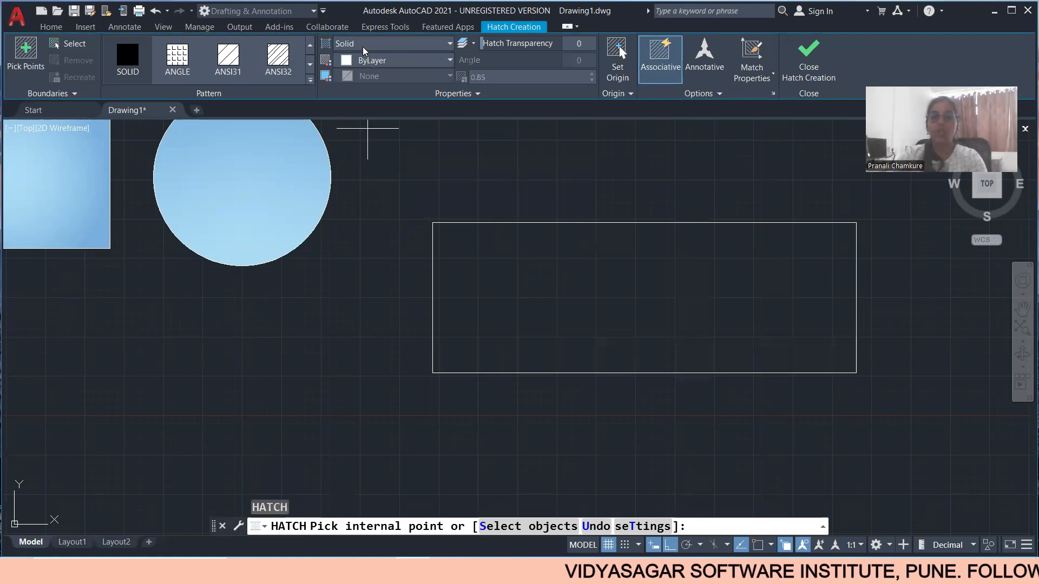
{"action": "left_click", "coordinate": [350, 66]}
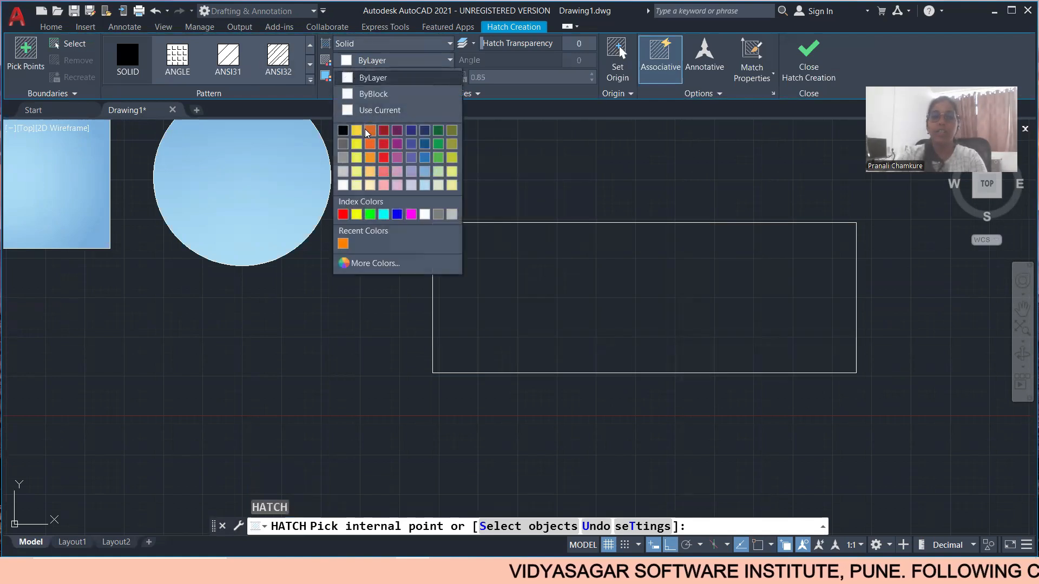
{"action": "left_click", "coordinate": [369, 131]}
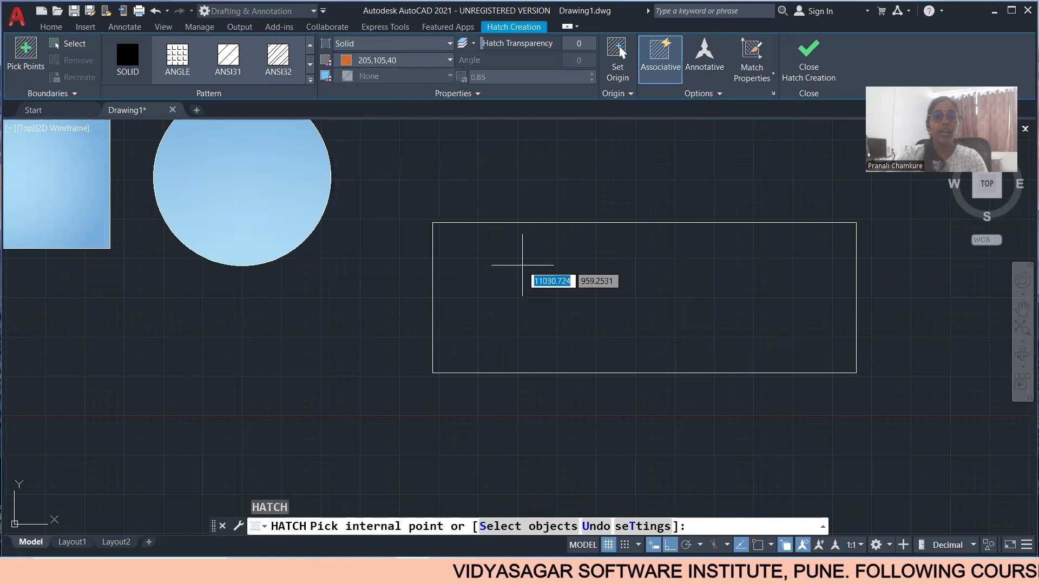
{"action": "left_click", "coordinate": [523, 268]}
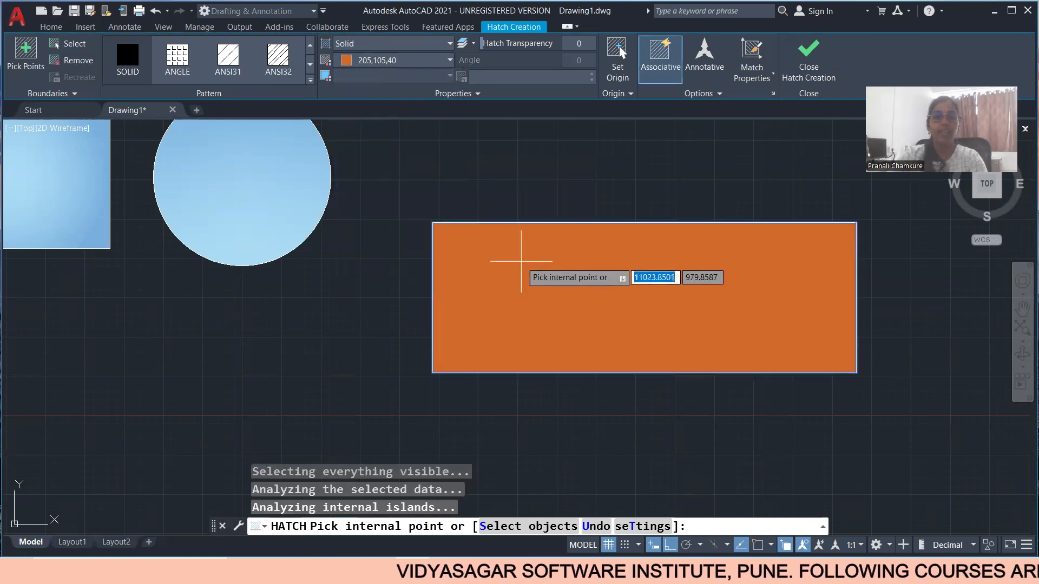
{"action": "left_click", "coordinate": [791, 74]}
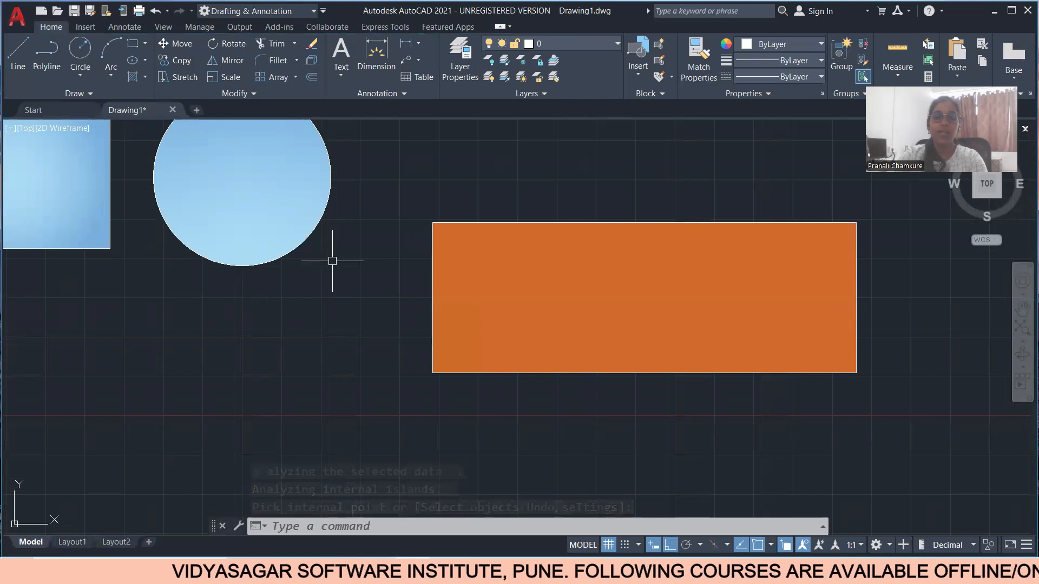
{"action": "middle_click_drag", "start_coordinate": [332, 261], "coordinate": [300, 260]}
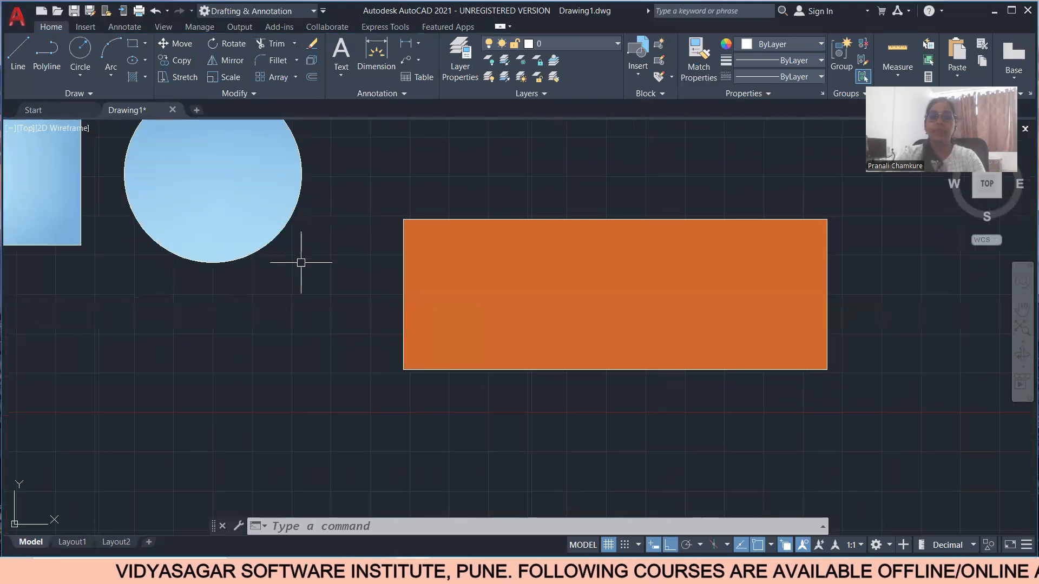
{"action": "scroll", "coordinate": [299, 263], "scroll_direction": "down", "scroll_amount": 4}
{"action": "type", "text": "h"}
{"action": "key", "text": "Return"}
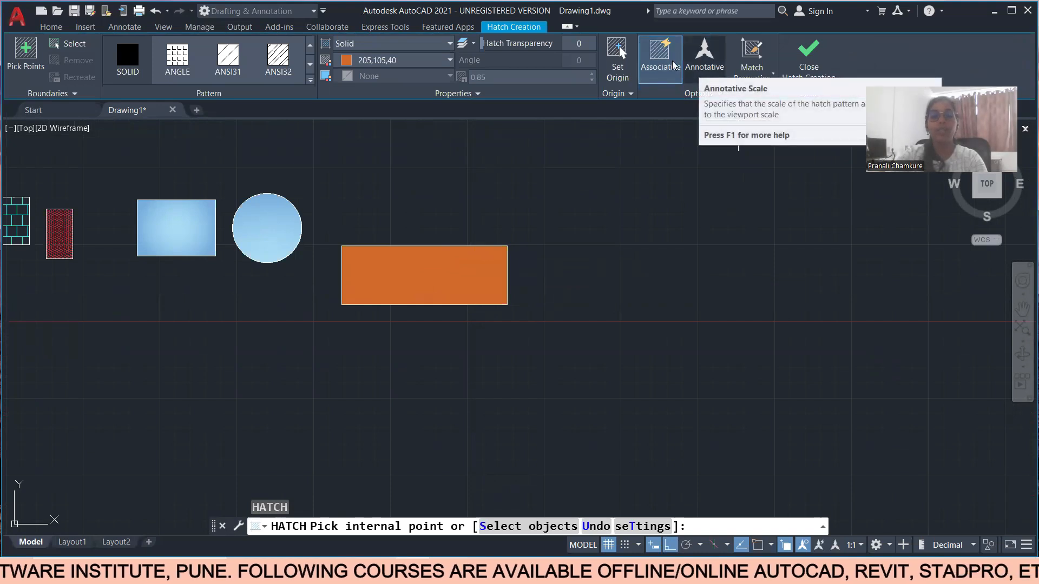
{"action": "middle_click_drag", "start_coordinate": [596, 199], "coordinate": [489, 185]}
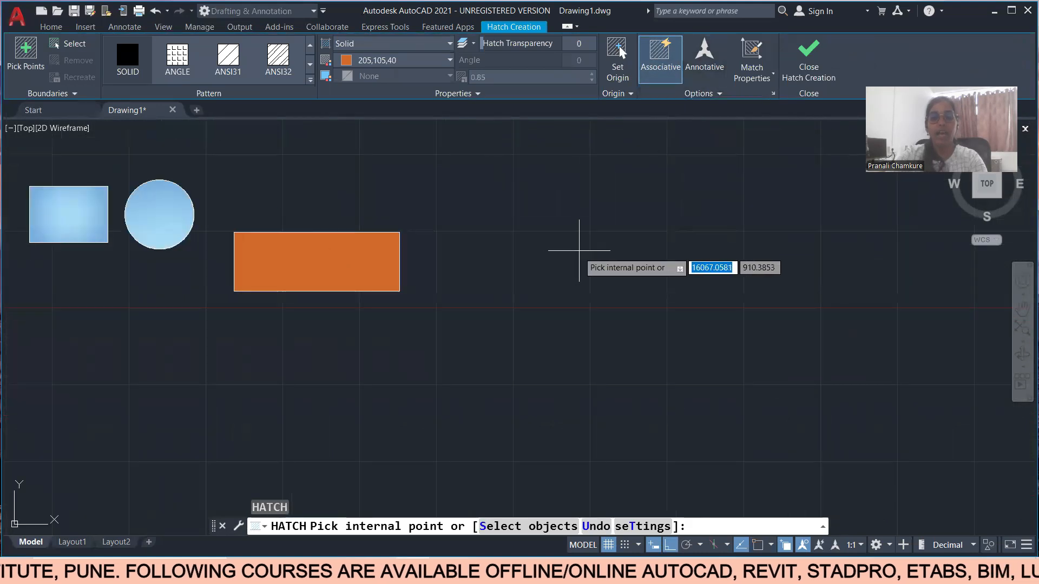
{"action": "key", "text": "Escape"}
Draw a nearly square rectangle, about 3100 by 3200 units, to the right of the orange rectangle.
{"action": "type", "text": "REC"}
{"action": "key", "text": "Return"}
{"action": "left_click", "coordinate": [537, 180]}
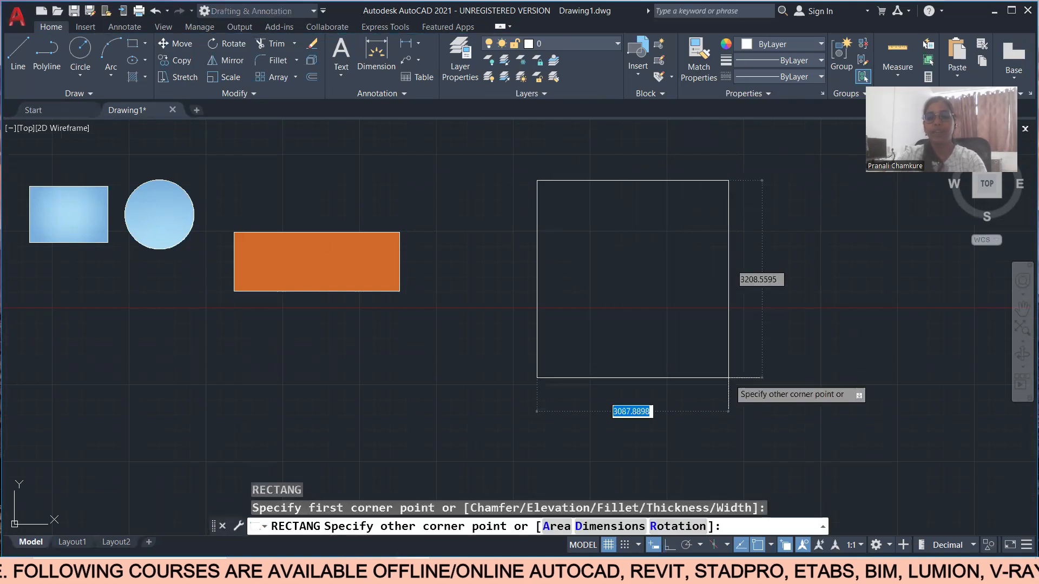
{"action": "middle_click_drag", "start_coordinate": [557, 267], "coordinate": [415, 226]}
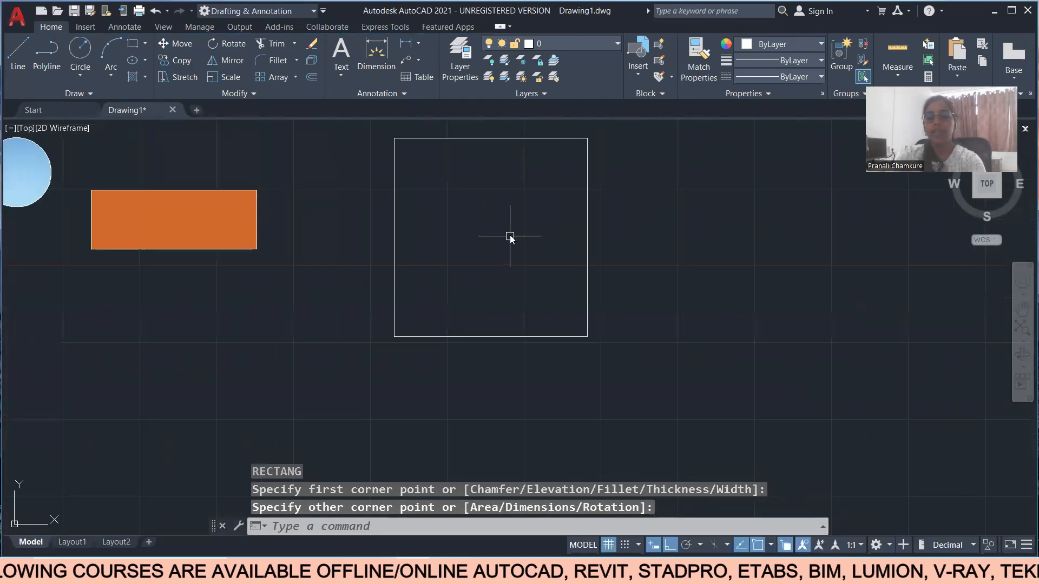
Hatch the new near-square rectangle as Annotative with the ANSI32 pattern and its colour set to ByLayer.
{"action": "type", "text": "h"}
{"action": "key", "text": "Return"}
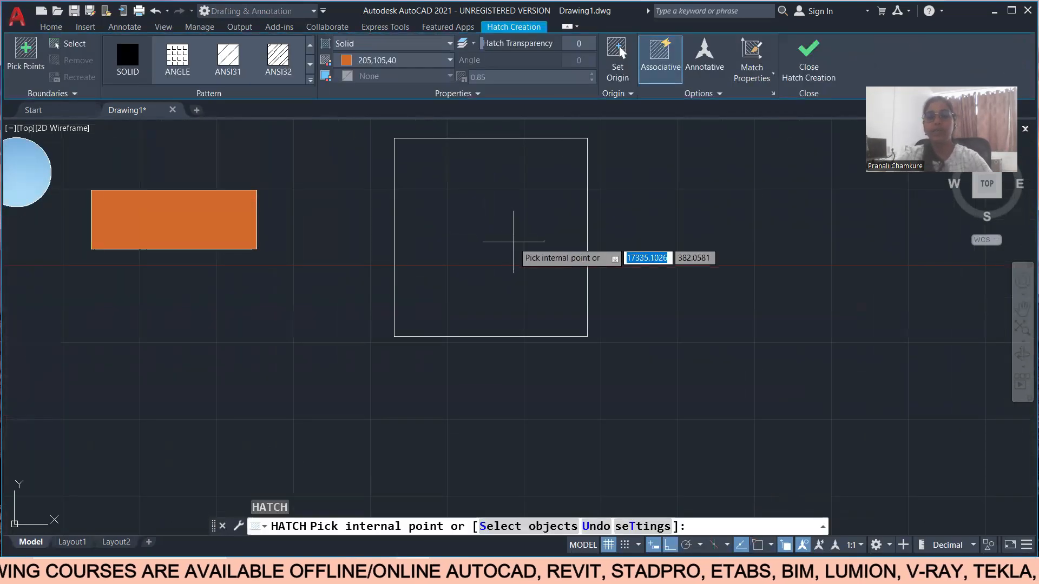
{"action": "left_click", "coordinate": [710, 65]}
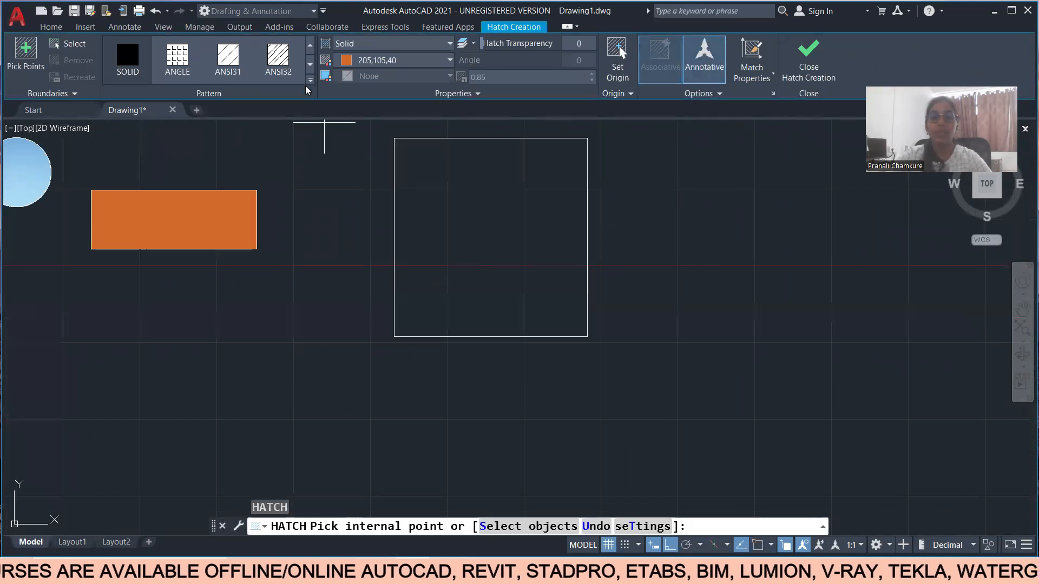
{"action": "left_click", "coordinate": [281, 59]}
{"action": "left_click", "coordinate": [353, 63]}
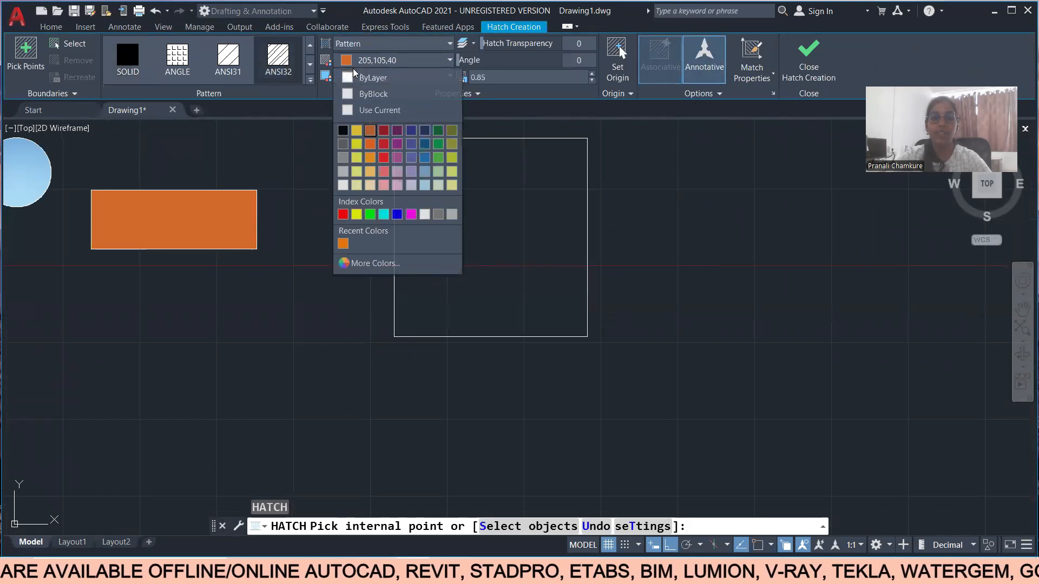
{"action": "left_click", "coordinate": [368, 80]}
{"action": "left_click", "coordinate": [491, 250]}
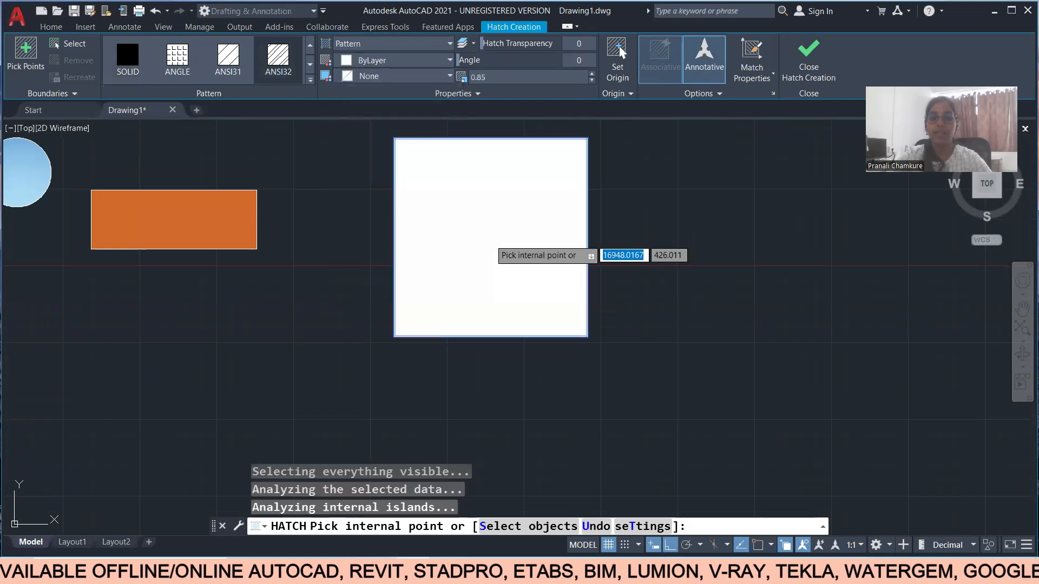
Raise the scale of the ANSI32 hatch to 30 and close the hatch editor.
{"action": "left_click", "coordinate": [594, 73]}
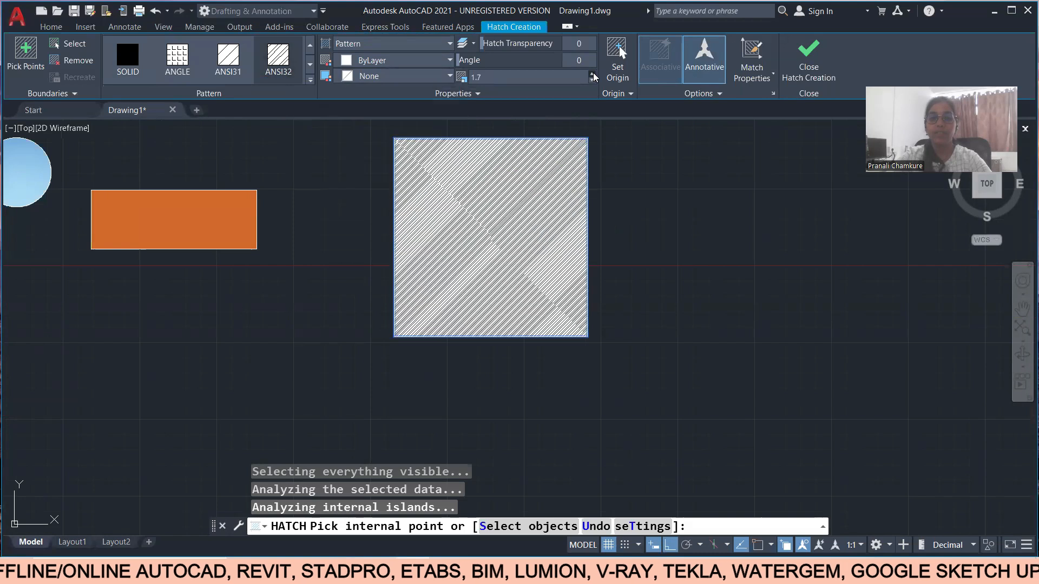
{"action": "left_click", "coordinate": [593, 74]}
{"action": "left_click", "coordinate": [593, 75]}
{"action": "left_click", "coordinate": [593, 75]}
{"action": "left_click", "coordinate": [593, 74]}
{"action": "left_click", "coordinate": [594, 74]}
{"action": "left_click", "coordinate": [593, 74]}
{"action": "left_click", "coordinate": [593, 74]}
{"action": "left_click", "coordinate": [593, 74]}
{"action": "left_click", "coordinate": [593, 74]}
{"action": "left_click", "coordinate": [593, 74]}
{"action": "left_click", "coordinate": [594, 75]}
{"action": "left_click", "coordinate": [594, 74]}
{"action": "left_click", "coordinate": [593, 75]}
{"action": "left_click", "coordinate": [594, 74]}
{"action": "left_click", "coordinate": [594, 75]}
{"action": "left_click", "coordinate": [594, 75]}
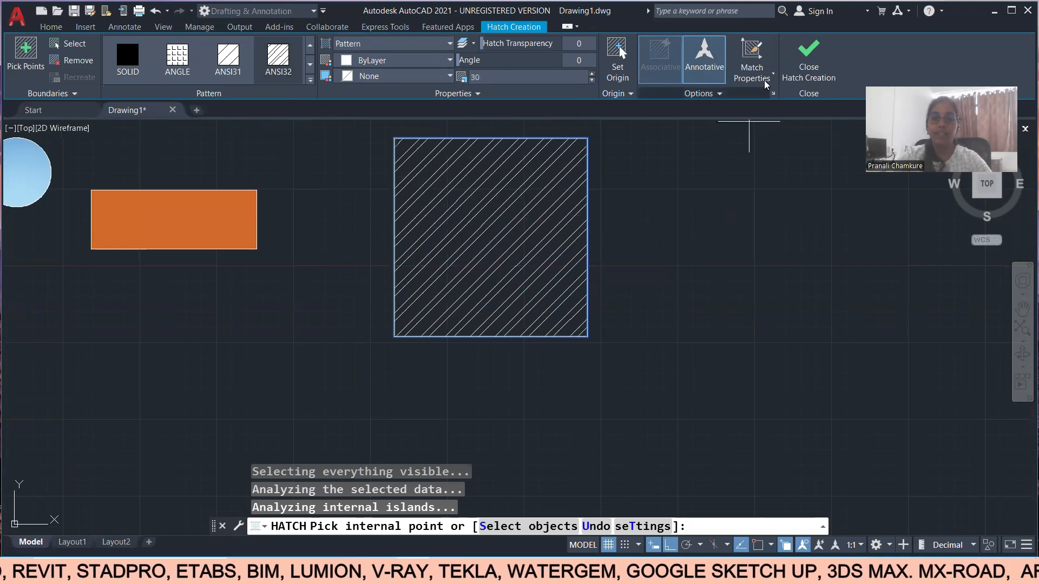
{"action": "left_click", "coordinate": [809, 60]}
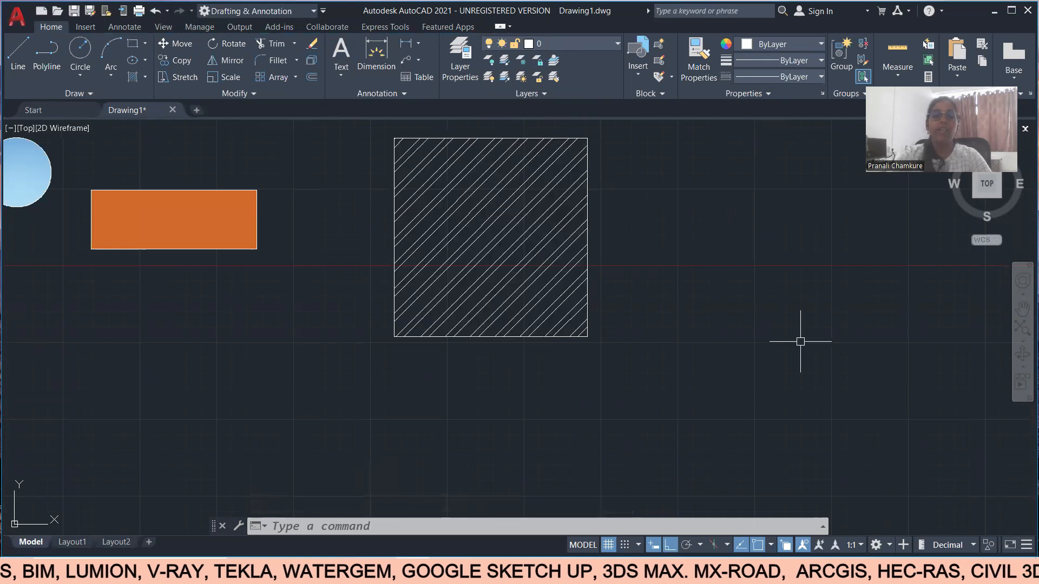
Set the current annotation scale to 1:2 and turn on automatic adding of scales to annotative objects.
{"action": "left_click", "coordinate": [861, 545]}
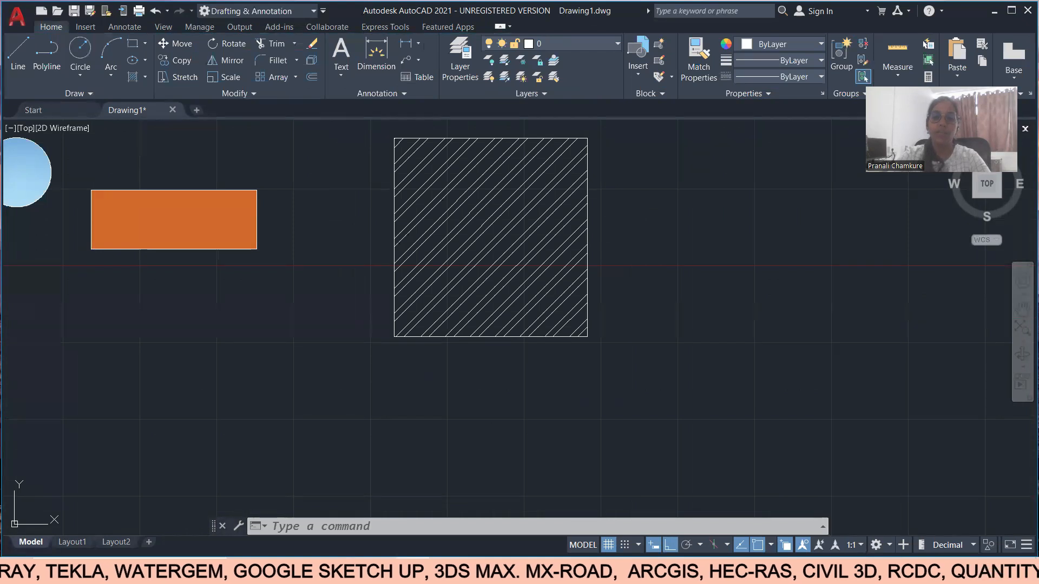
{"action": "left_click", "coordinate": [857, 234]}
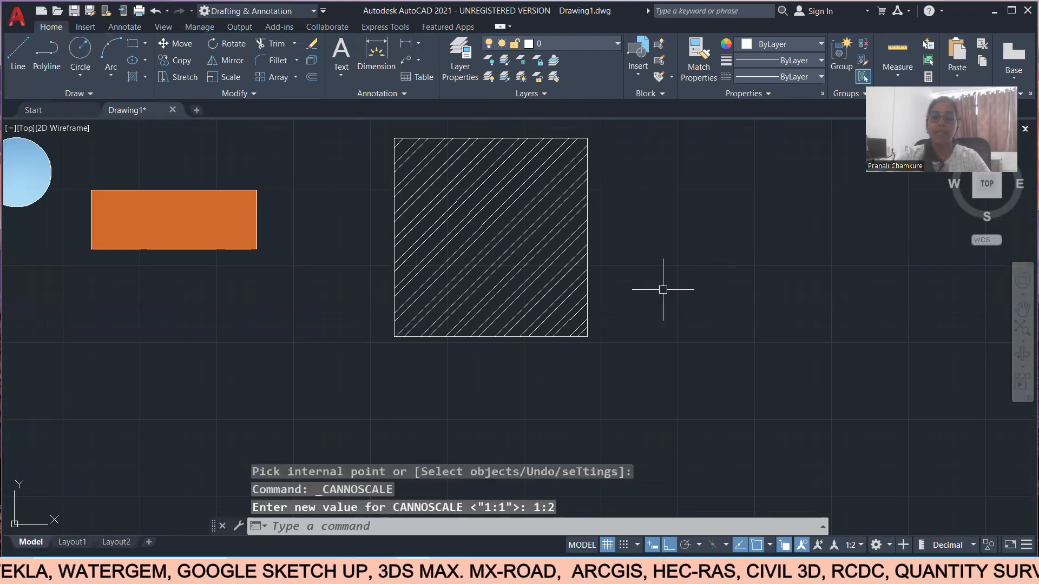
{"action": "left_click", "coordinate": [817, 545]}
Leave the annotation scale at 1:2 and turn on the annotation monitor.
{"action": "left_click", "coordinate": [854, 545]}
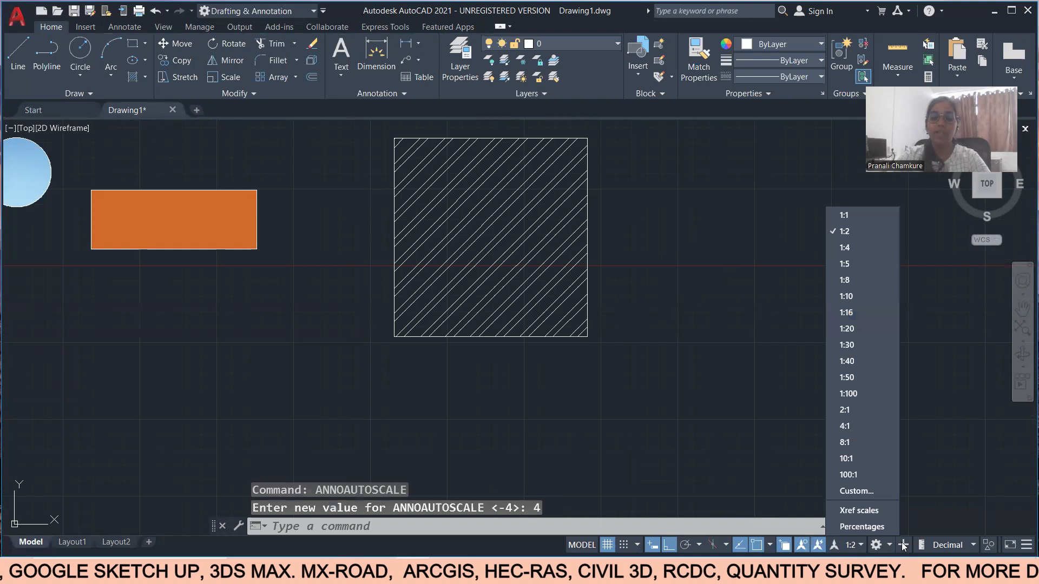
{"action": "left_click", "coordinate": [901, 543]}
{"action": "left_click", "coordinate": [838, 545]}
{"action": "left_click", "coordinate": [851, 545]}
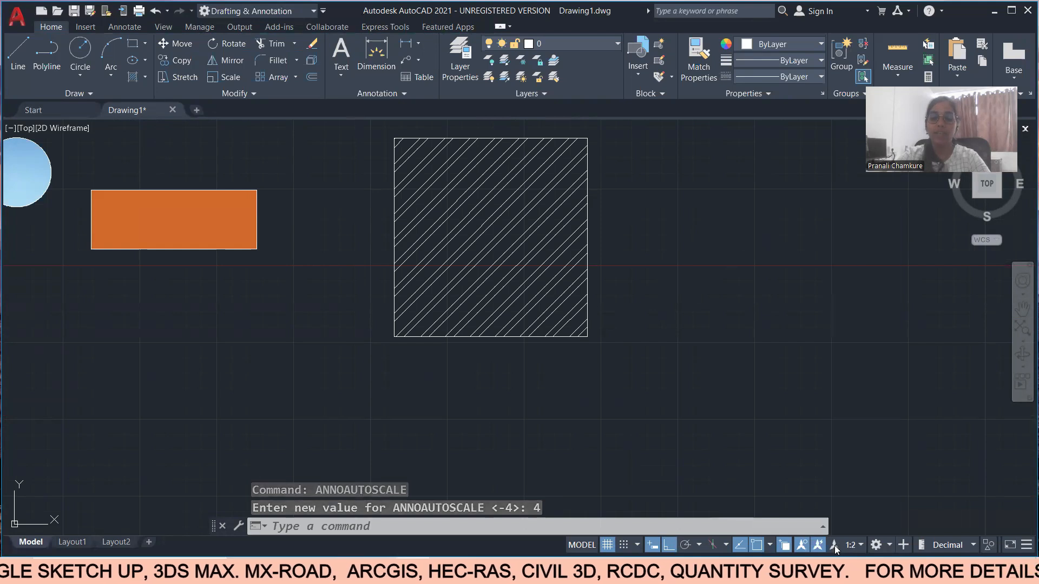
{"action": "left_click", "coordinate": [903, 545]}
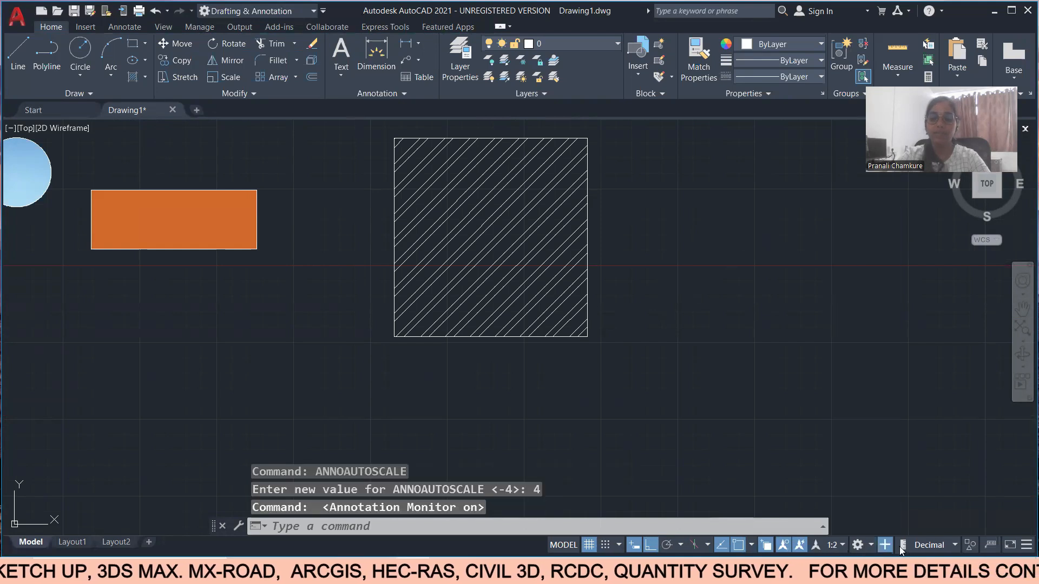
Switch the annotation scale to 1:5, 1:8, 1:4 and 1:2 in turn to compare the annotative hatch's spacing.
{"action": "left_click", "coordinate": [837, 545]}
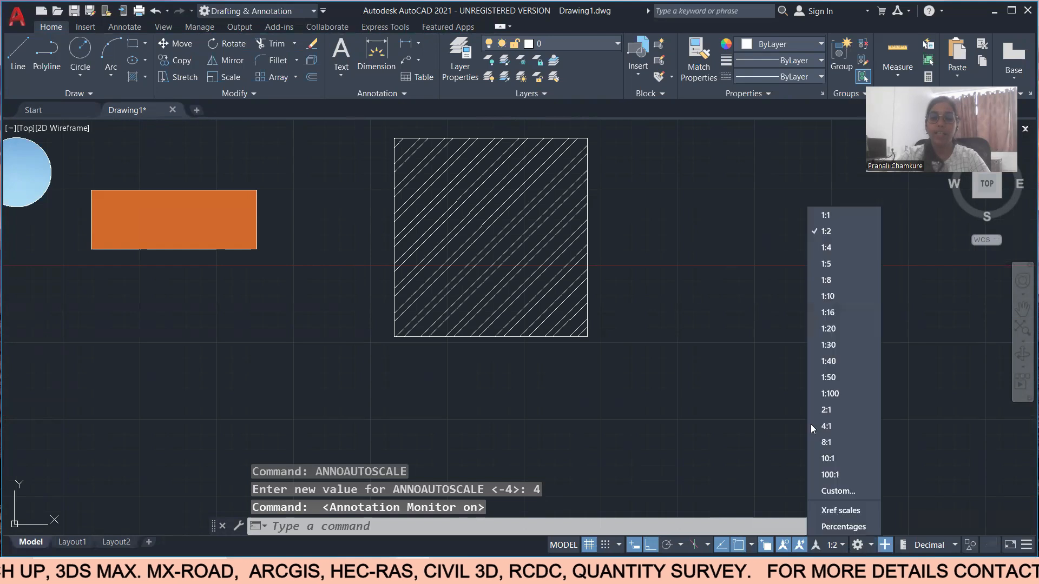
{"action": "left_click", "coordinate": [834, 264]}
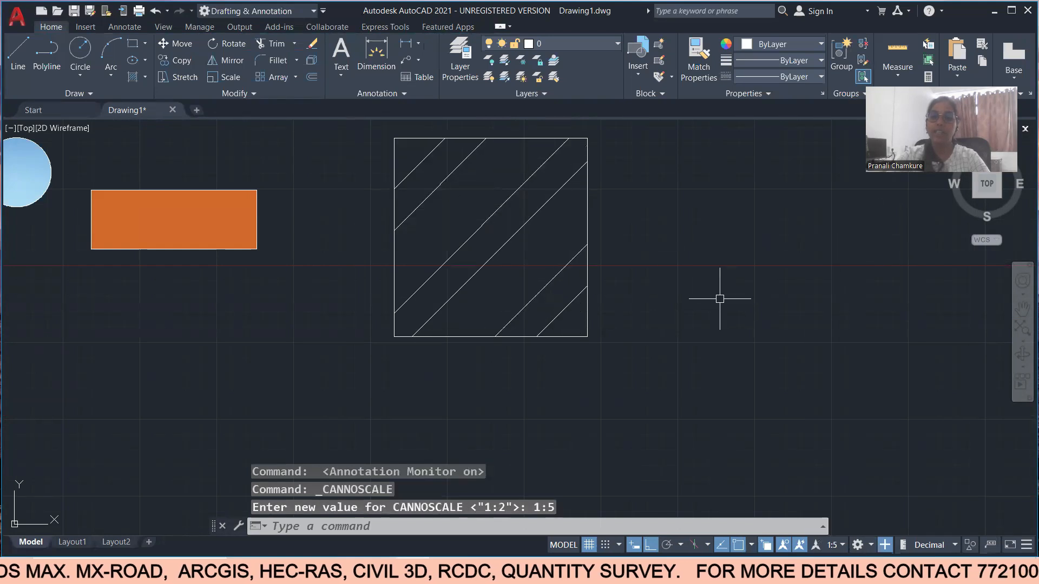
{"action": "left_click", "coordinate": [841, 544]}
{"action": "left_click", "coordinate": [828, 282]}
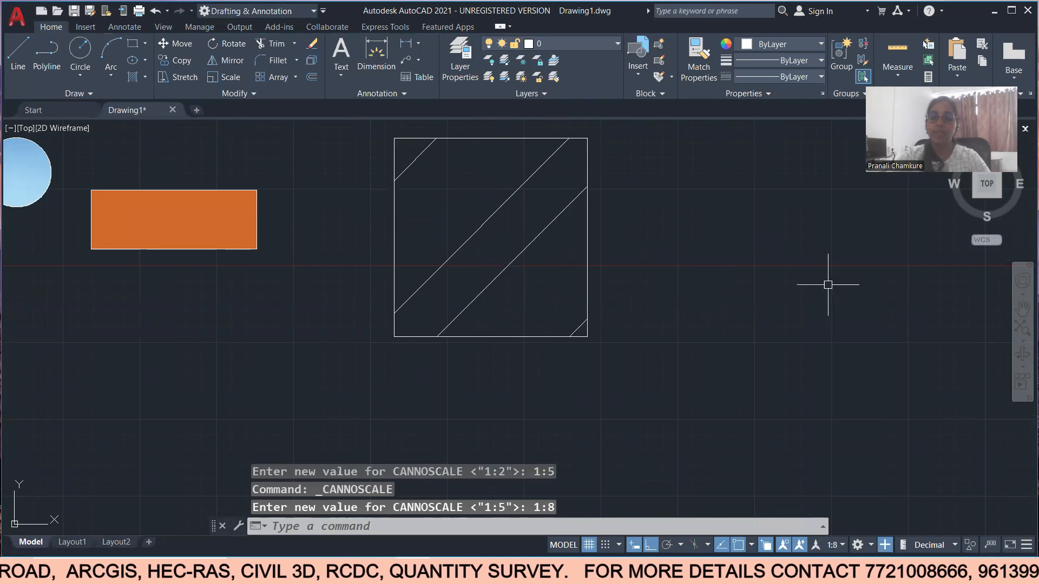
{"action": "left_click", "coordinate": [839, 545]}
{"action": "left_click", "coordinate": [824, 241]}
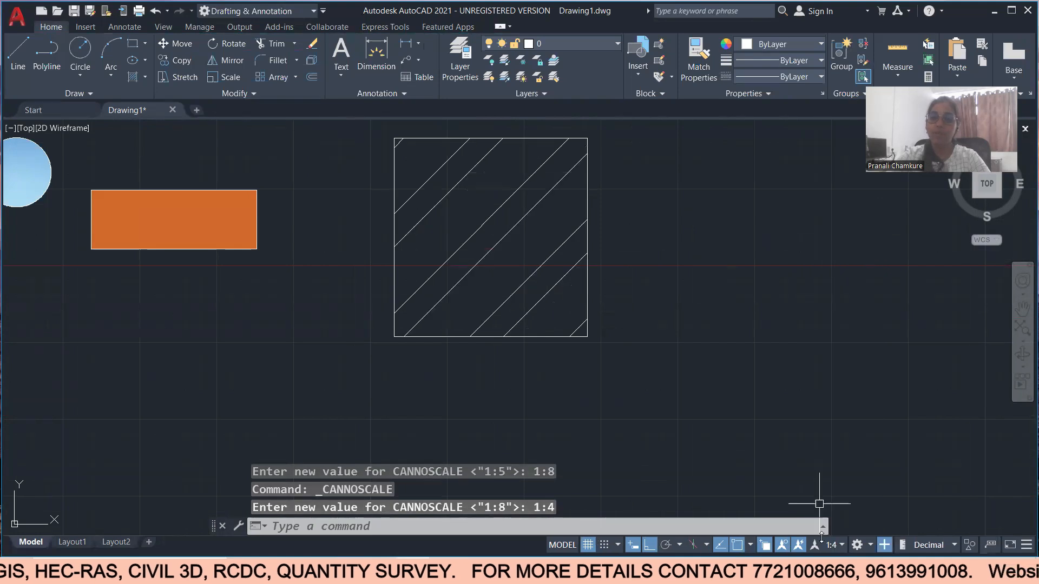
{"action": "left_click", "coordinate": [843, 546]}
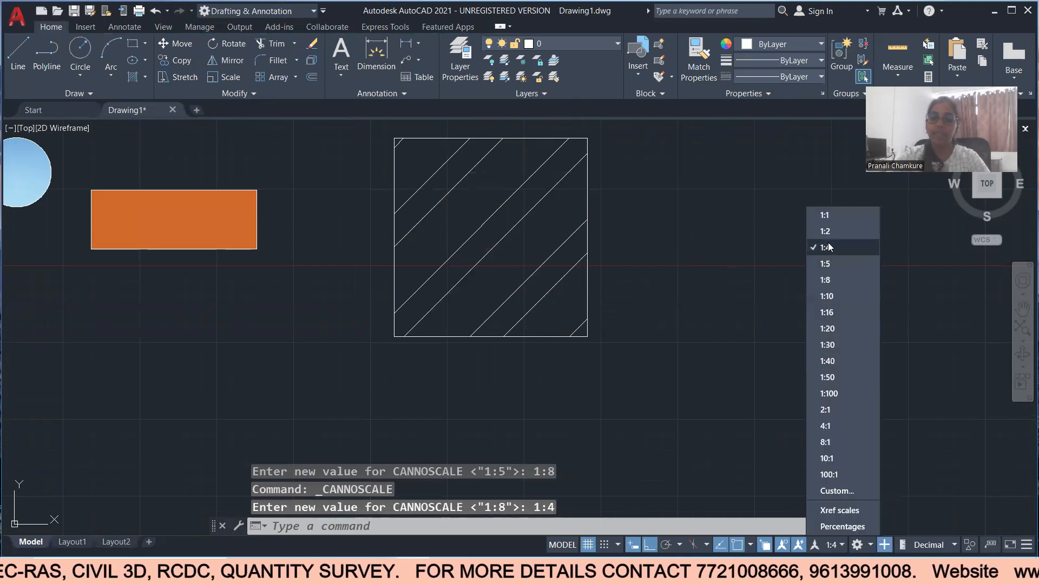
{"action": "left_click", "coordinate": [830, 232]}
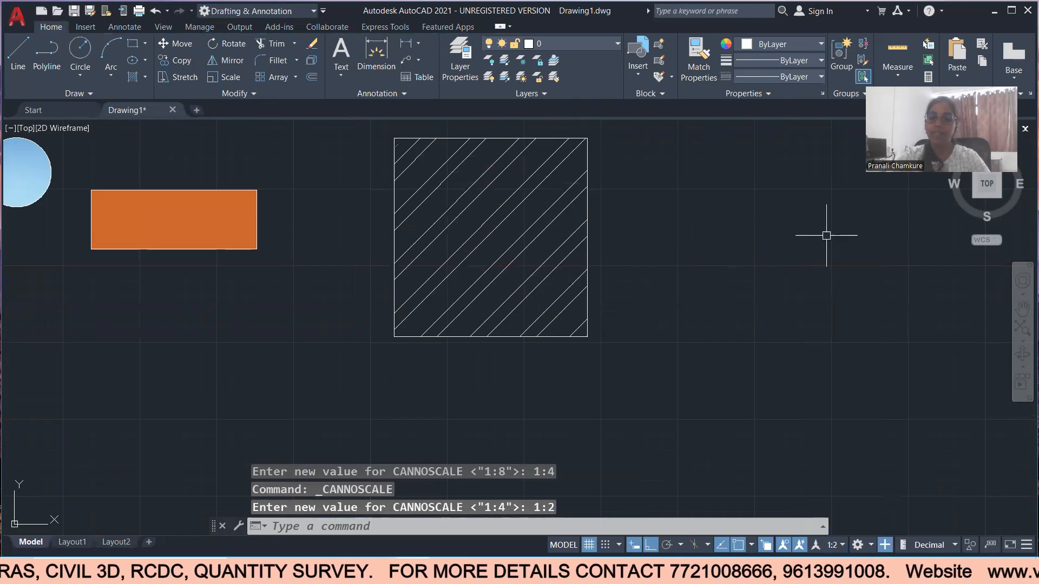
Change the annotation scale to 1:1, switch it to 1:2 for comparison, and return it to 1:1.
{"action": "left_click", "coordinate": [840, 544]}
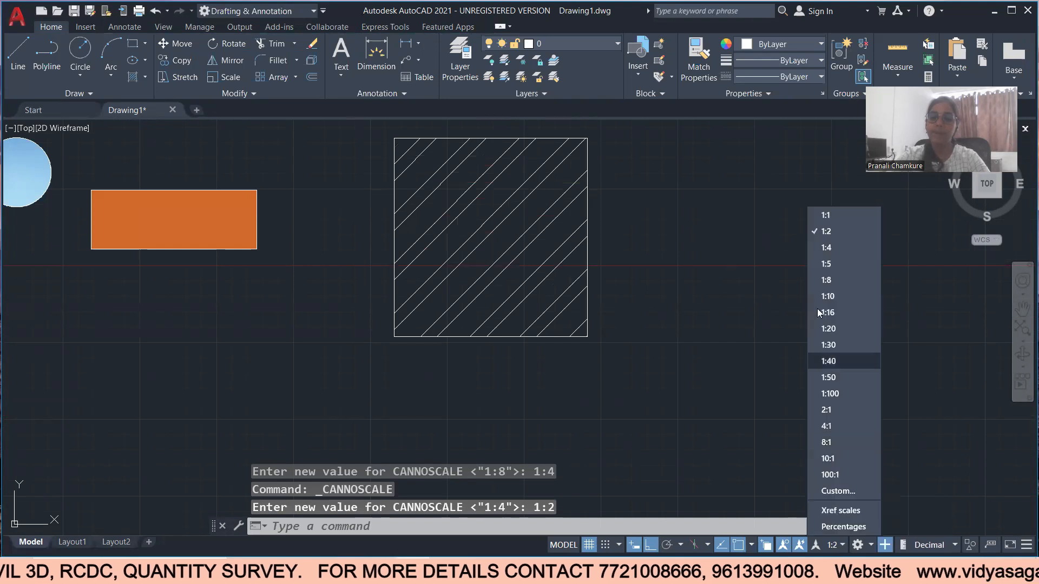
{"action": "left_click", "coordinate": [834, 217]}
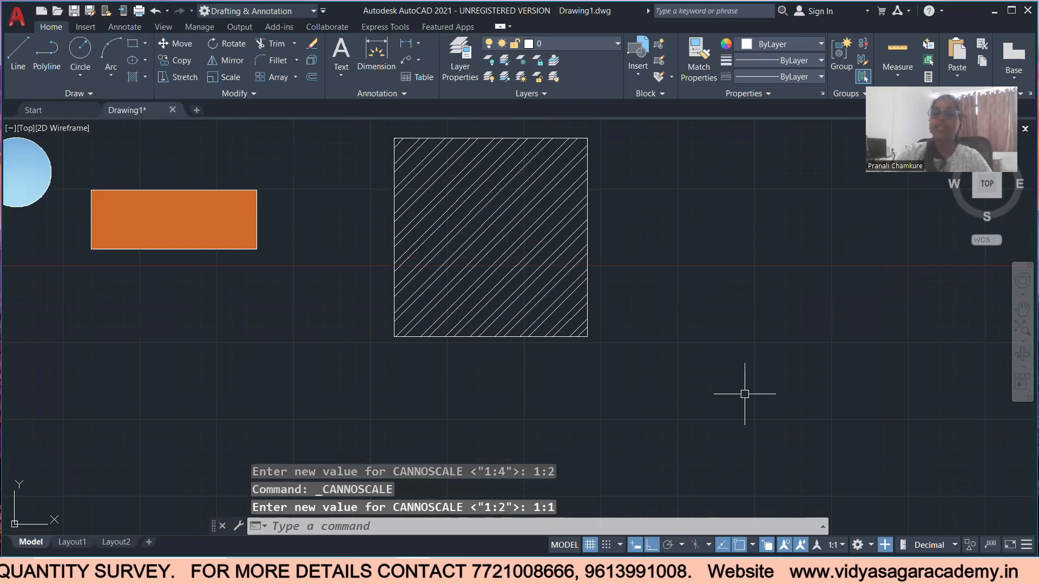
{"action": "left_click", "coordinate": [840, 545]}
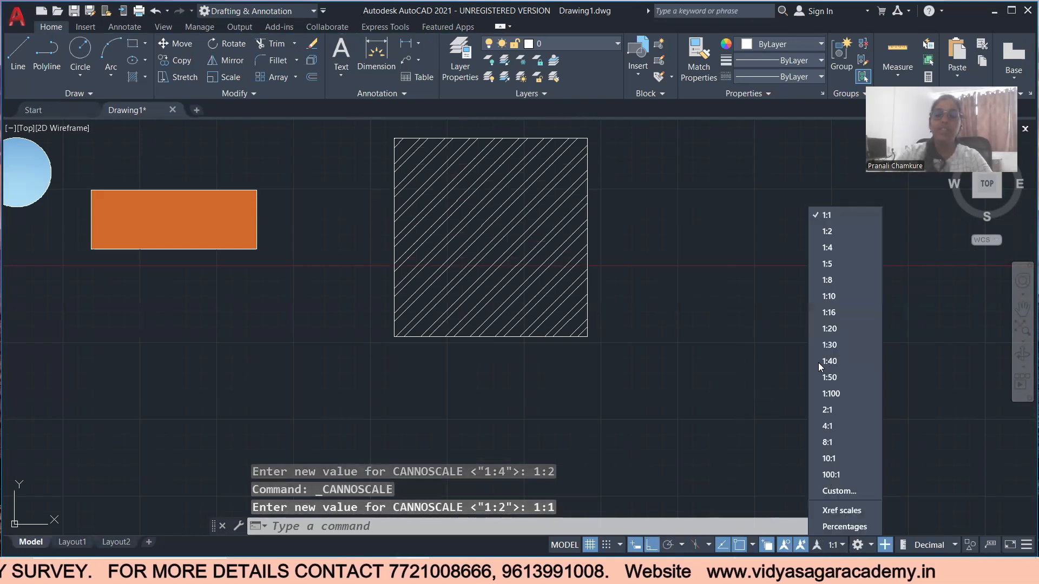
{"action": "left_click", "coordinate": [831, 231]}
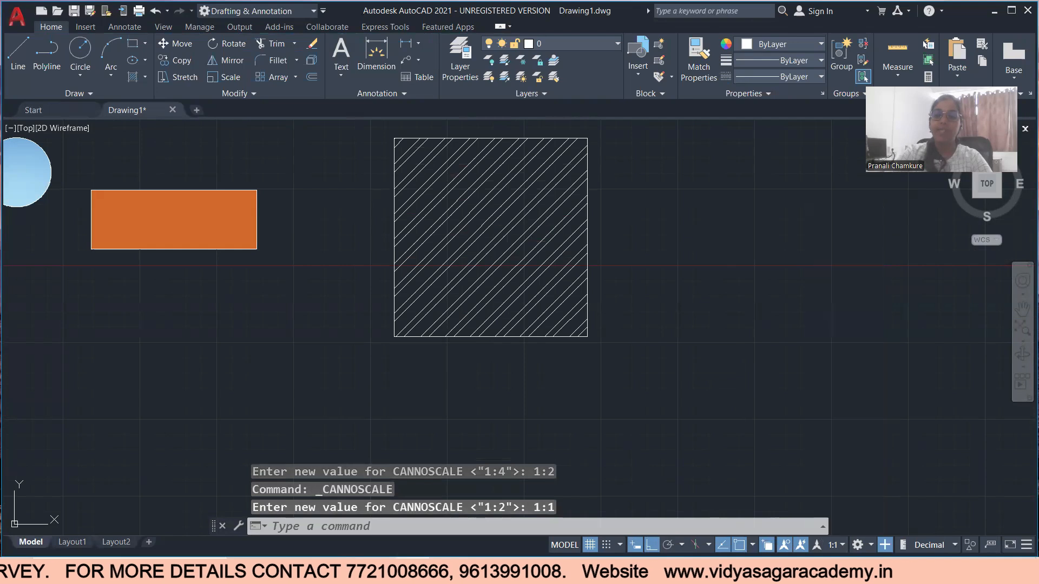
{"action": "left_click", "coordinate": [837, 547]}
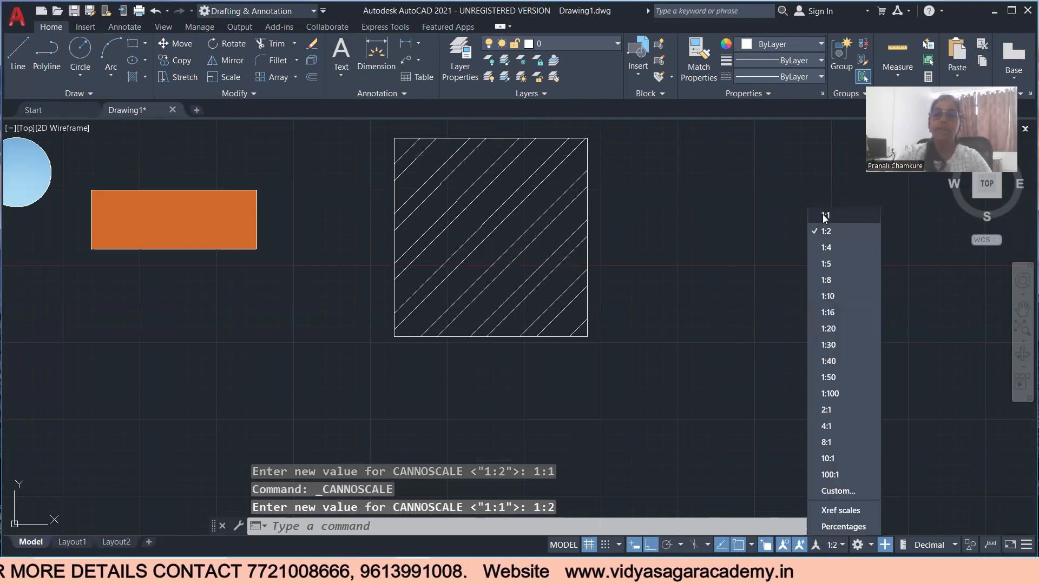
{"action": "left_click", "coordinate": [825, 216]}
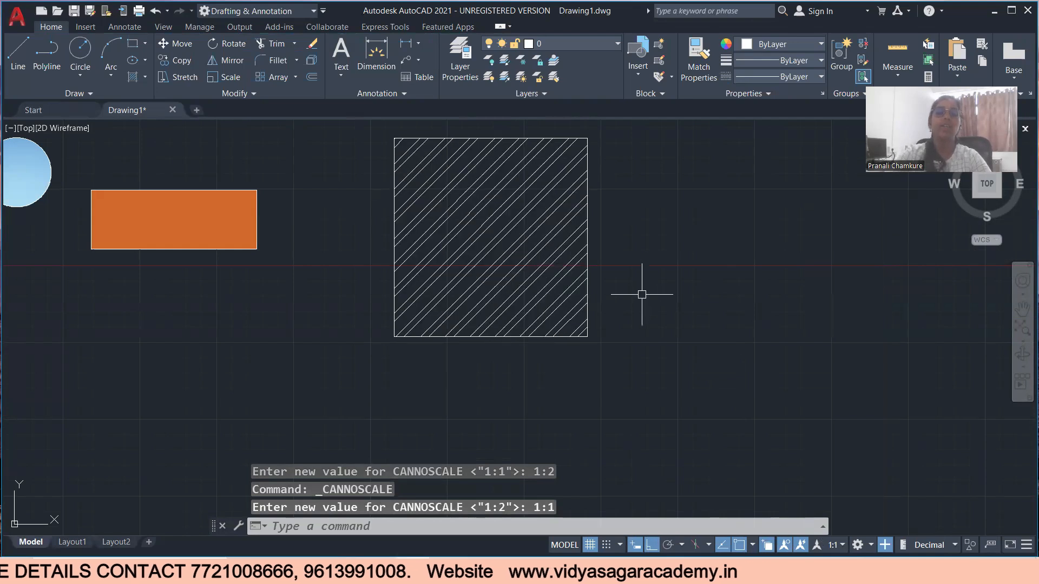
{"action": "key", "text": "Escape"}
{"action": "scroll", "coordinate": [670, 302], "scroll_direction": "down", "scroll_amount": 4}
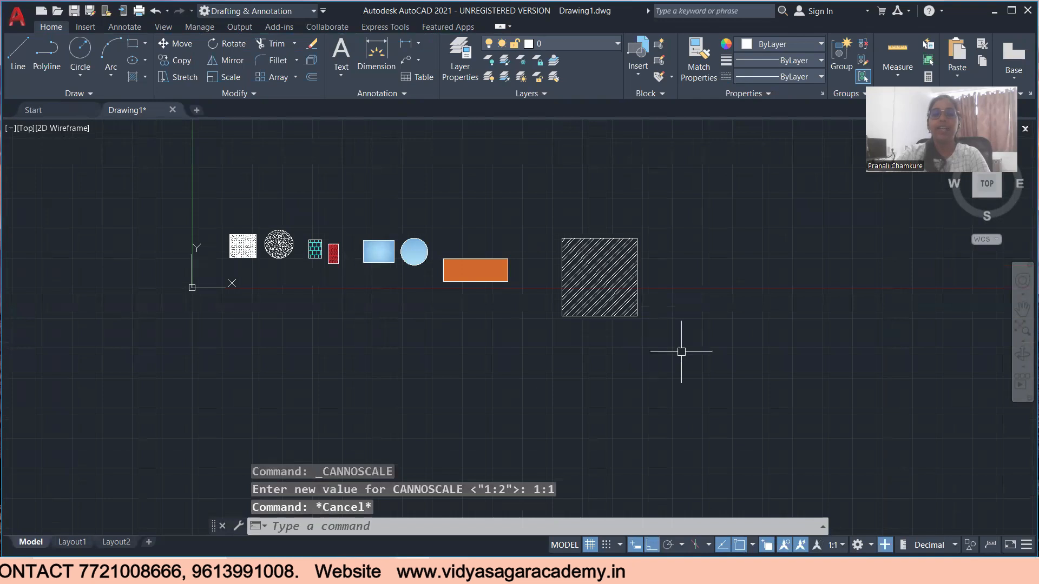
{"action": "left_click", "coordinate": [145, 76]}
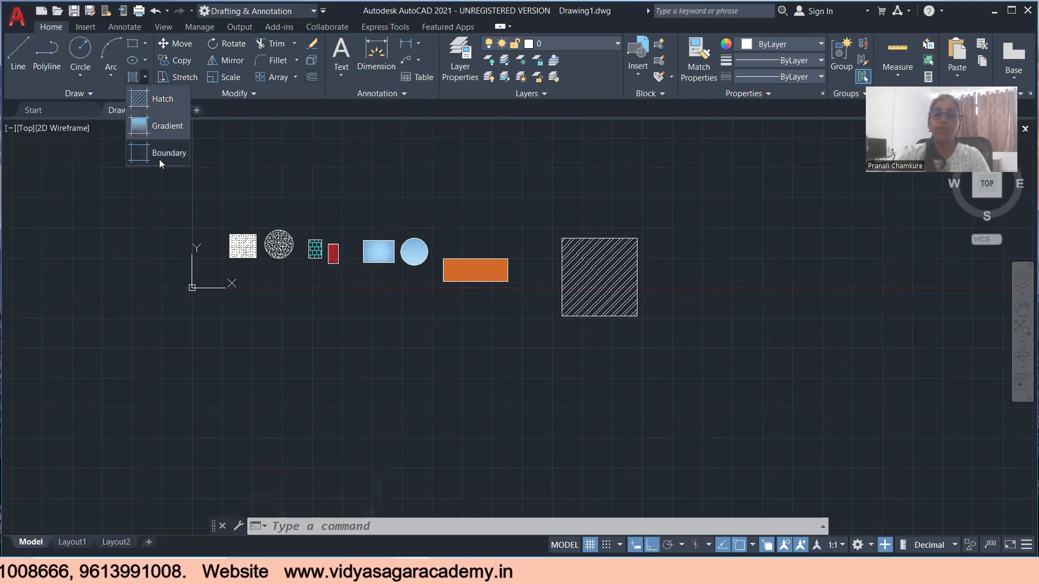
{"action": "left_click", "coordinate": [327, 313]}
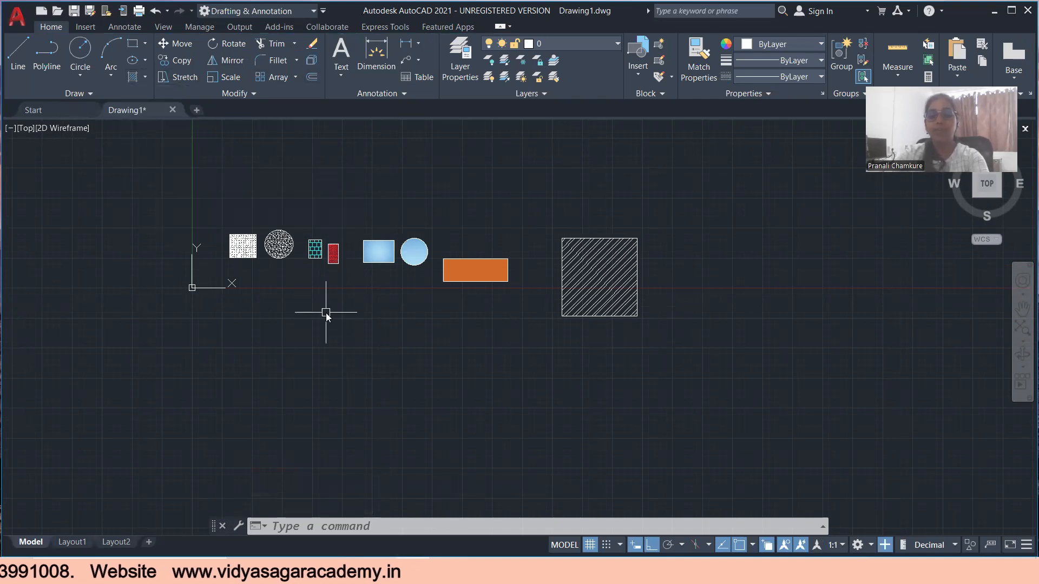
Draw a large rectangle in the empty space beyond the ANSI32-hatched square, about four times the square's width.
{"action": "type", "text": "REC"}
{"action": "key", "text": "Return"}
{"action": "middle_click_drag", "start_coordinate": [547, 303], "coordinate": [386, 289]}
{"action": "middle_click_drag", "start_coordinate": [599, 274], "coordinate": [523, 306]}
{"action": "key", "text": "F8"}
{"action": "left_click", "coordinate": [455, 192]}
{"action": "left_click", "coordinate": [770, 382]}
{"action": "key", "text": "F8"}
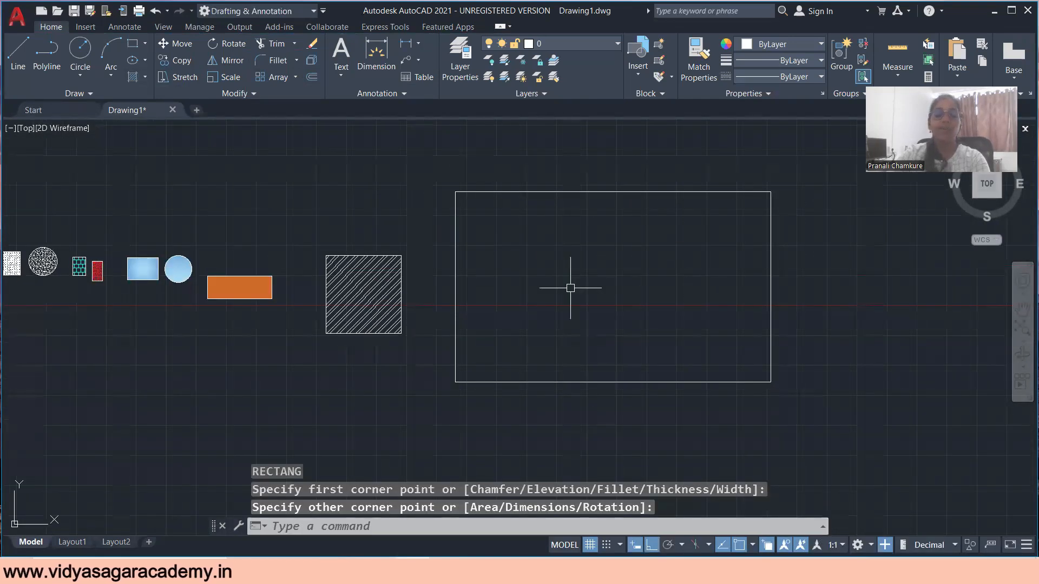
Divide the large rectangle into two halves with a vertical line between the midpoints of its long edges.
{"action": "type", "text": "L"}
{"action": "key", "text": "Return"}
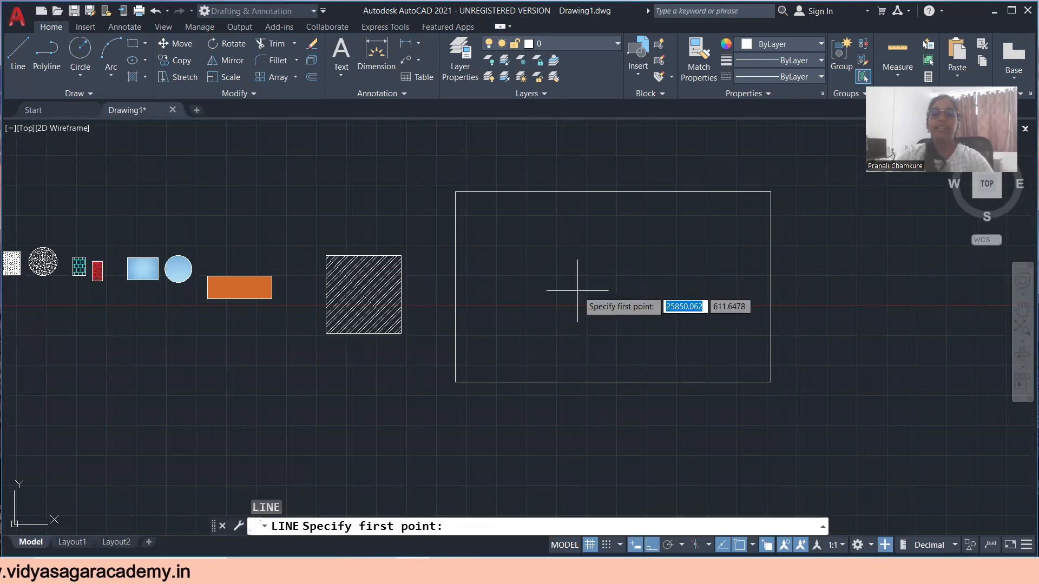
{"action": "left_click", "coordinate": [613, 382]}
{"action": "left_click", "coordinate": [613, 193]}
{"action": "right_click", "coordinate": [614, 196]}
{"action": "left_click", "coordinate": [650, 203]}
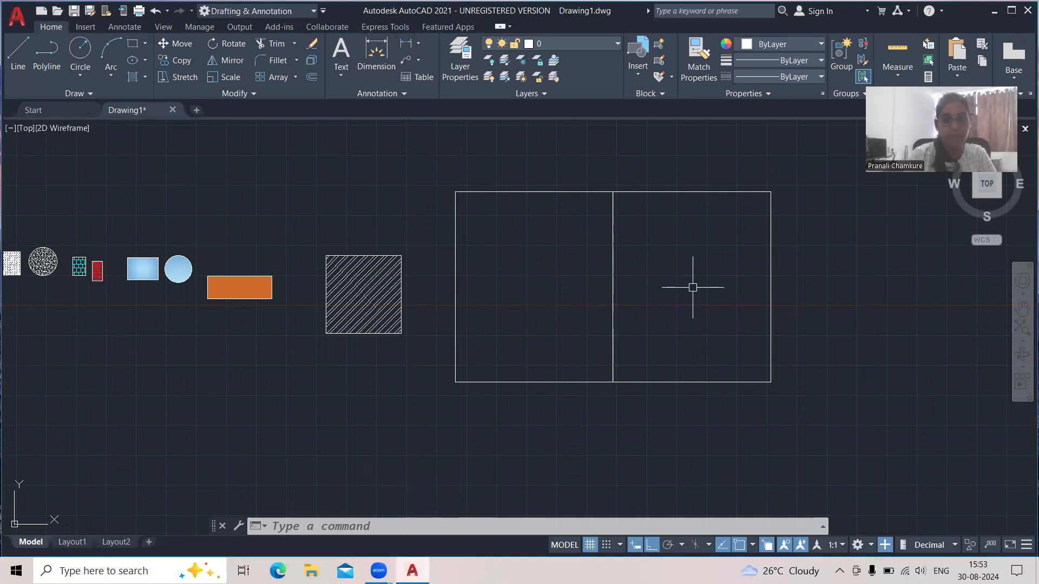
Check how the divided rectangle's outline selects as an object, and clear the selection.
{"action": "scroll", "coordinate": [693, 288], "scroll_direction": "up", "scroll_amount": 2}
{"action": "scroll", "coordinate": [482, 332], "scroll_direction": "down", "scroll_amount": 4}
{"action": "left_click", "coordinate": [484, 257]}
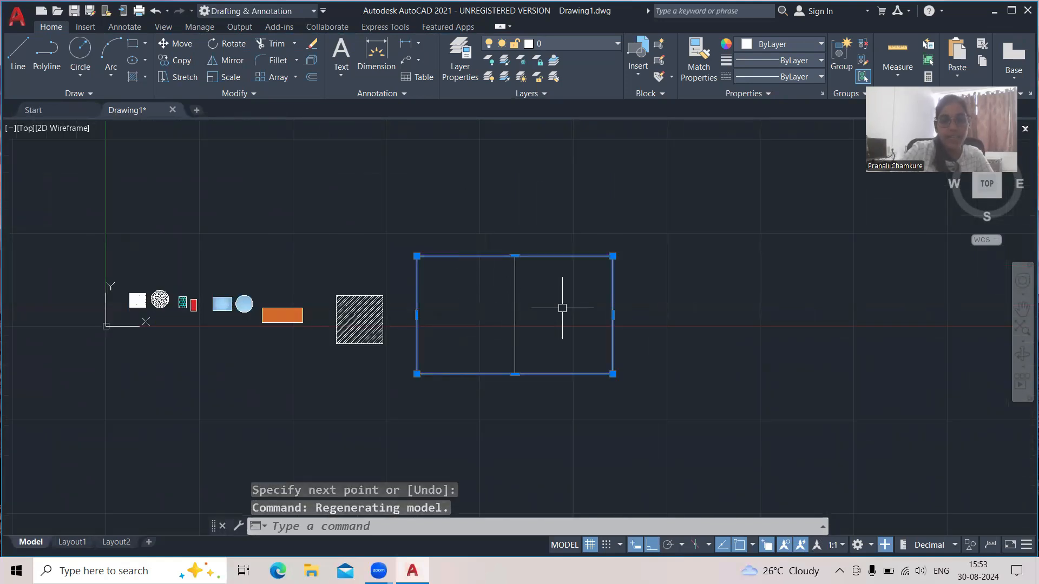
{"action": "key", "text": "Escape"}
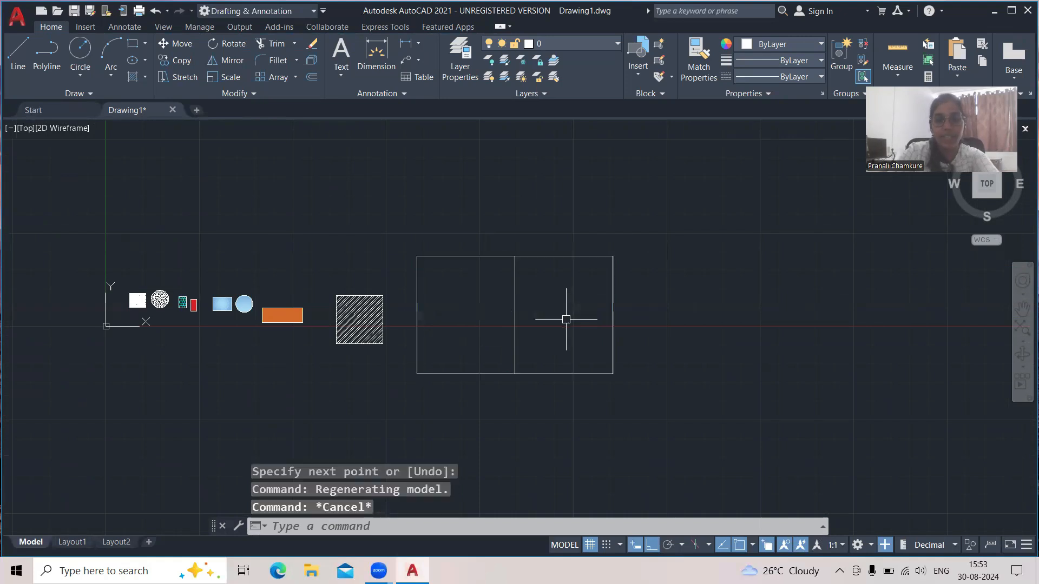
{"action": "middle_click_drag", "start_coordinate": [562, 321], "coordinate": [541, 258]}
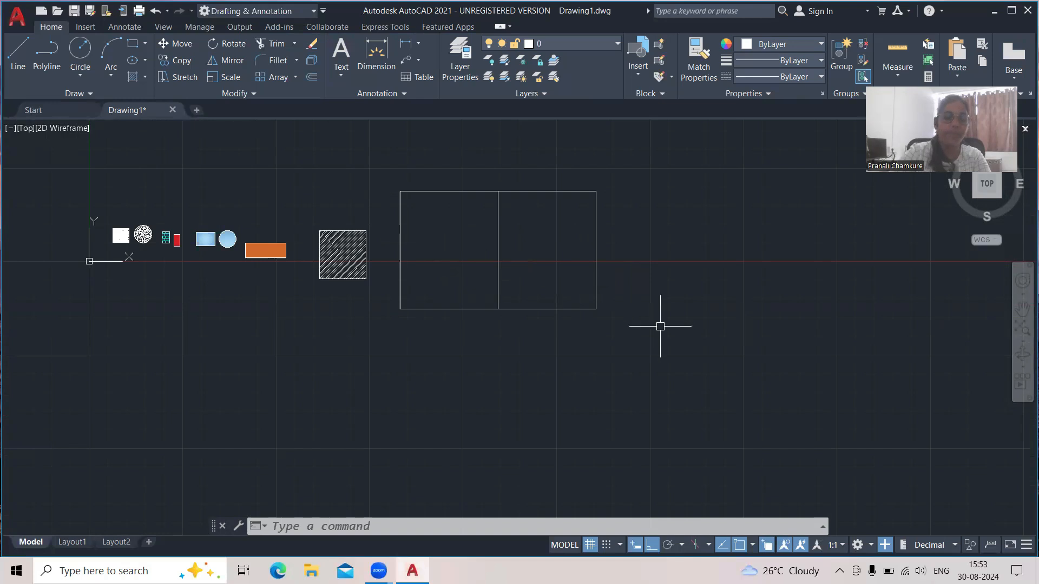
Create polyline boundaries from internal points in both halves of the divided rectangle using the Boundary command.
{"action": "type", "text": "O"}
{"action": "key", "text": "Return"}
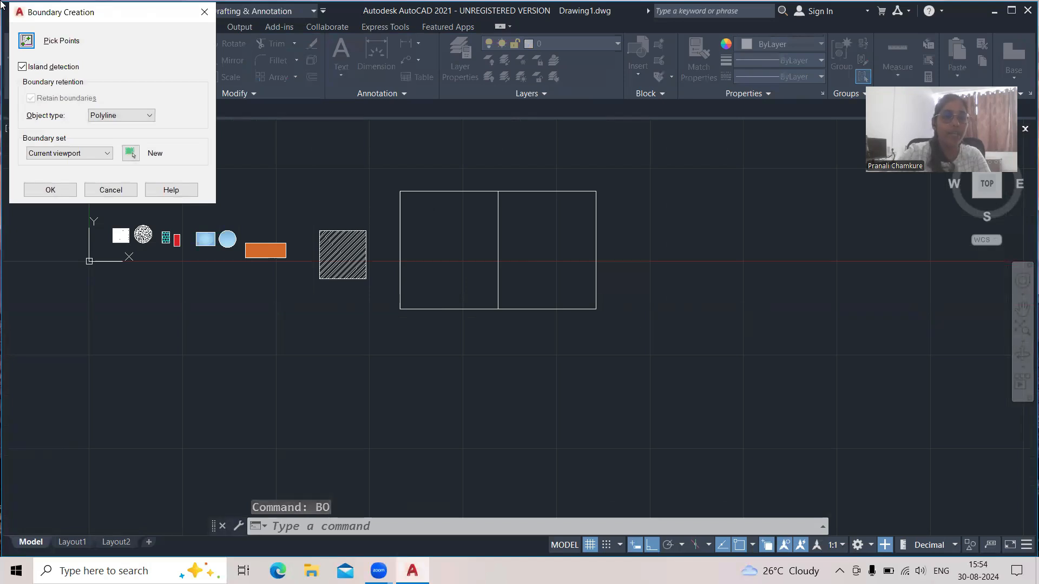
{"action": "left_click_drag", "start_coordinate": [58, 12], "coordinate": [233, 77]}
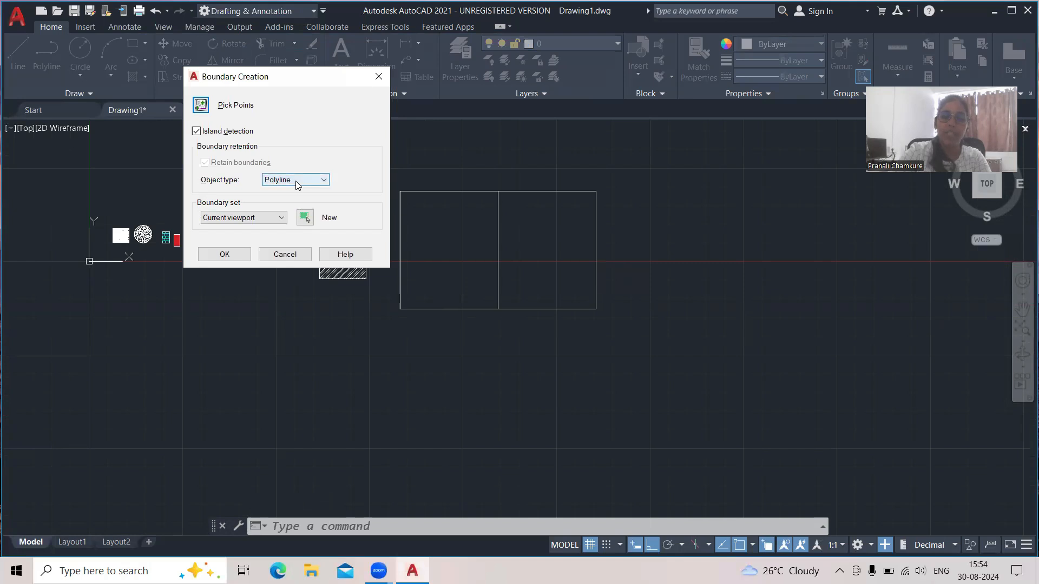
{"action": "left_click", "coordinate": [201, 105]}
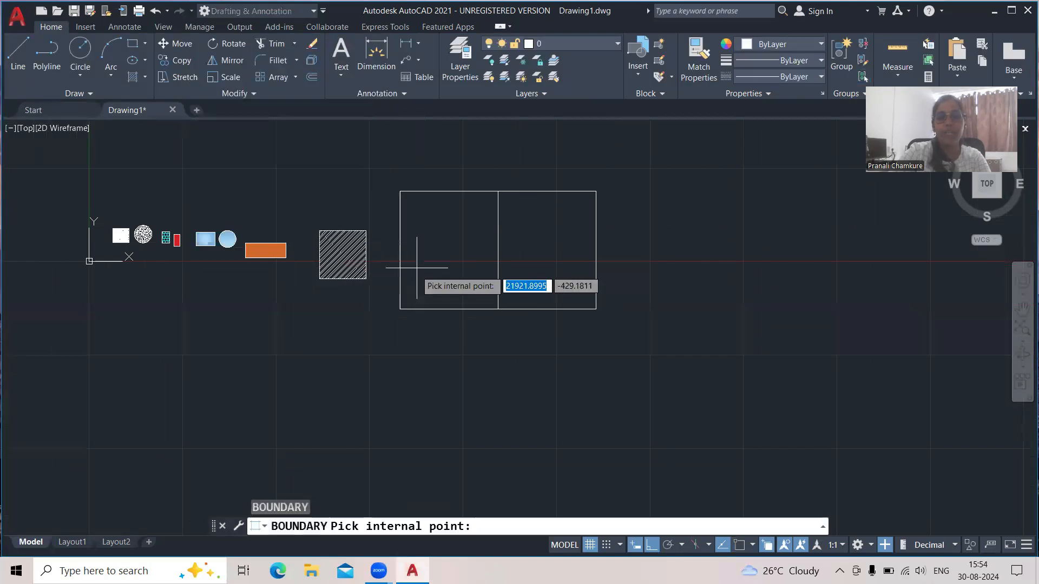
{"action": "left_click", "coordinate": [447, 245]}
{"action": "left_click", "coordinate": [545, 243]}
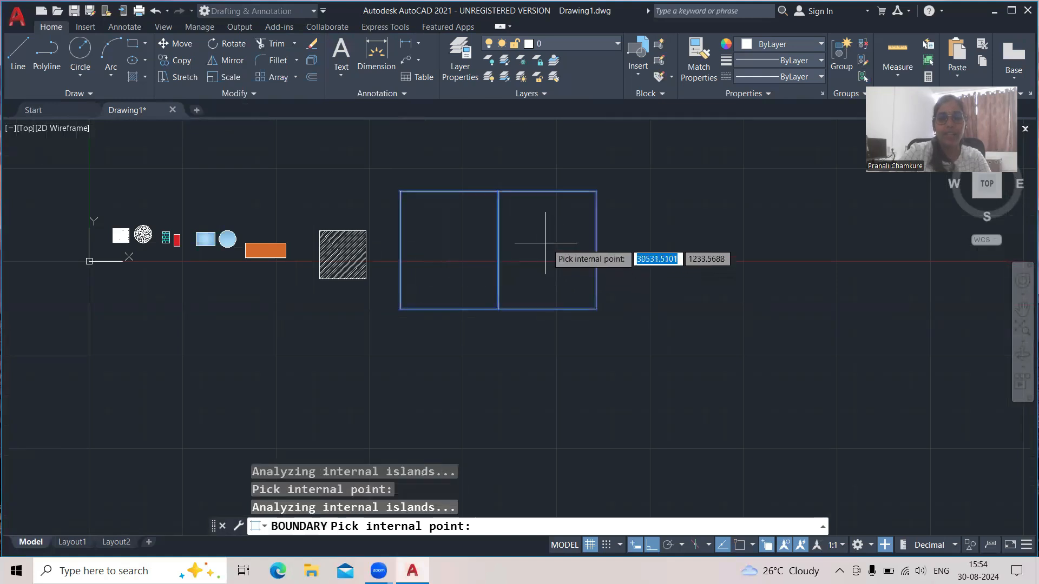
{"action": "key", "text": "Return"}
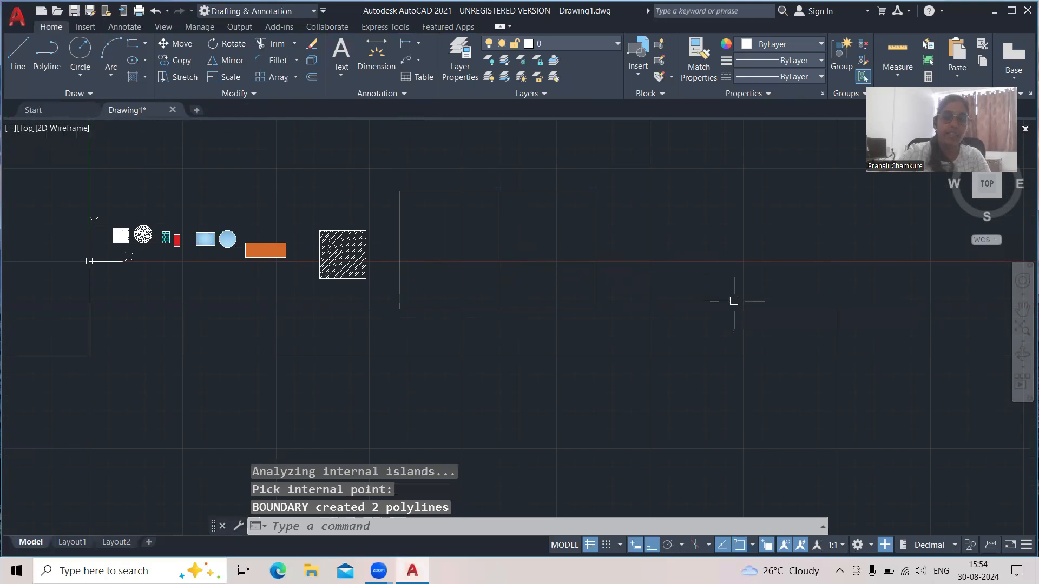
Inspect the separate boundary polylines of the two rectangle halves by selecting them, and clear the selection.
{"action": "left_click", "coordinate": [584, 191]}
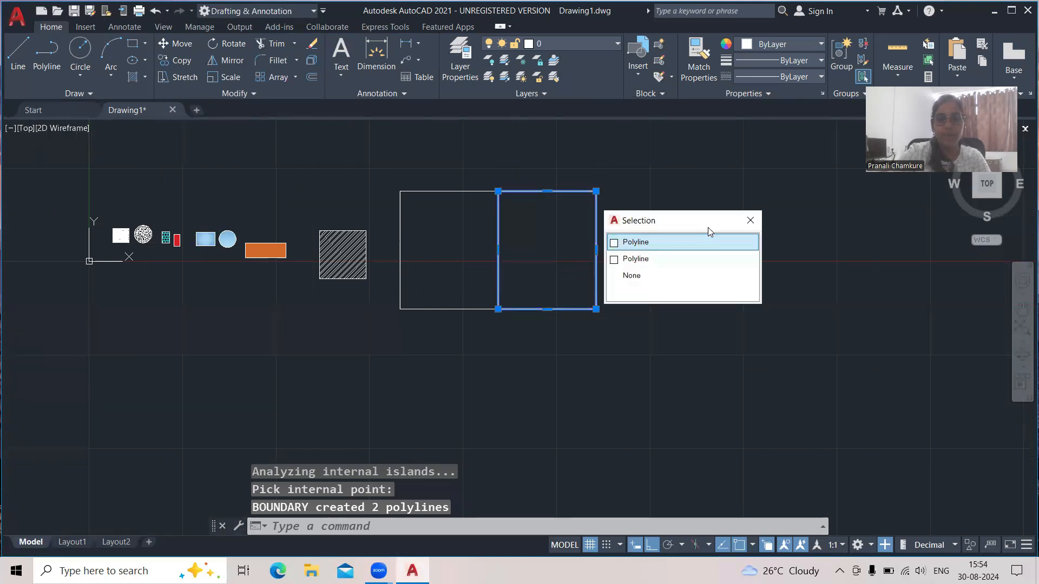
{"action": "left_click", "coordinate": [455, 191]}
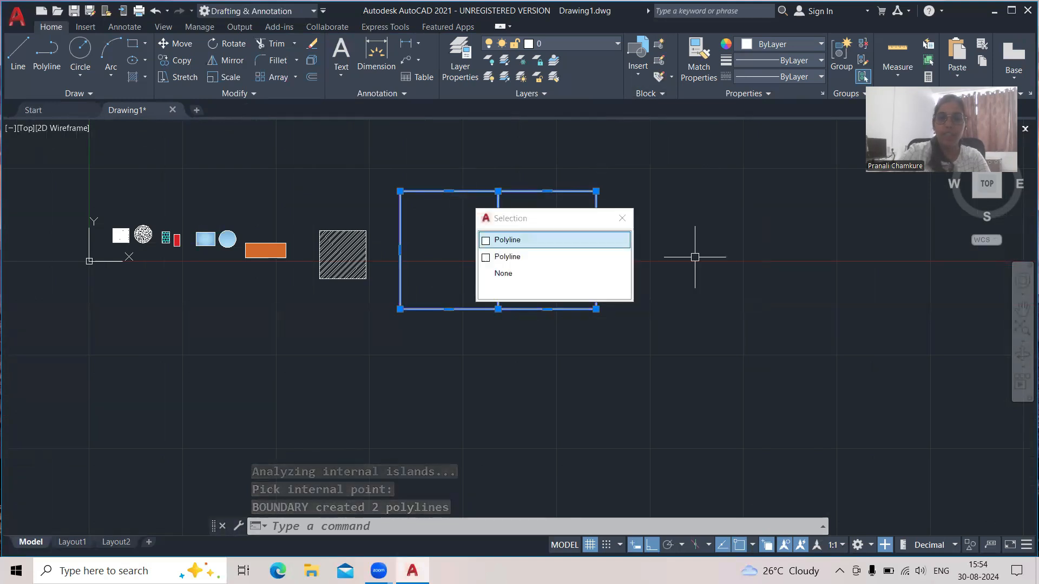
{"action": "key", "text": "Escape"}
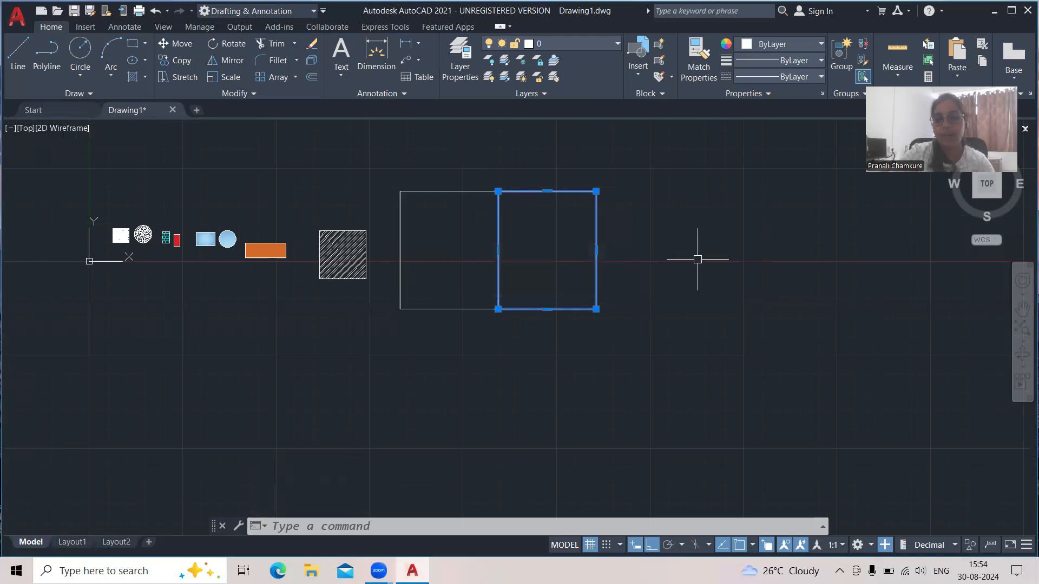
{"action": "key", "text": "Escape"}
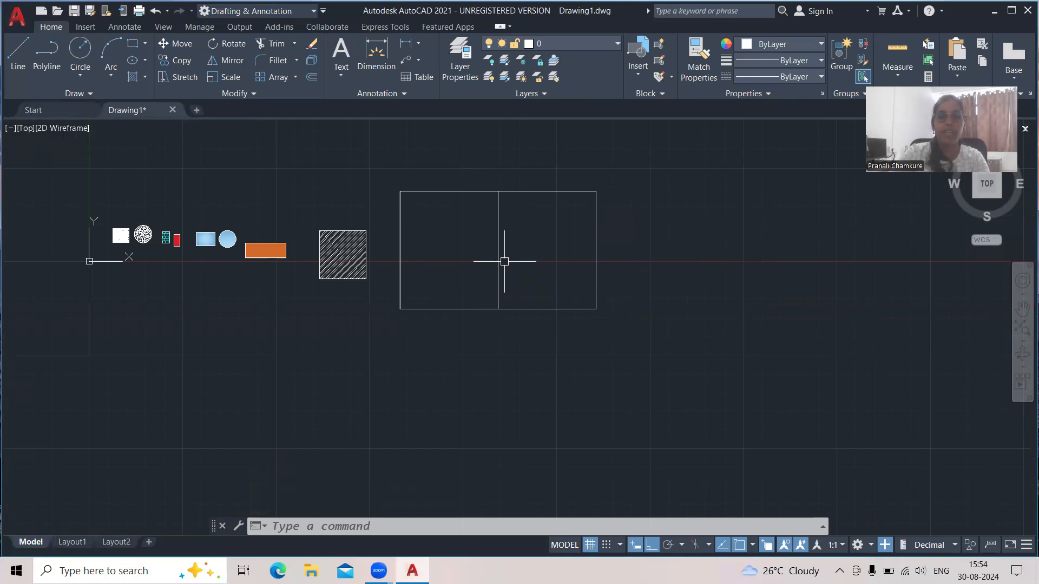
{"action": "scroll", "coordinate": [275, 266], "scroll_direction": "up", "scroll_amount": 2}
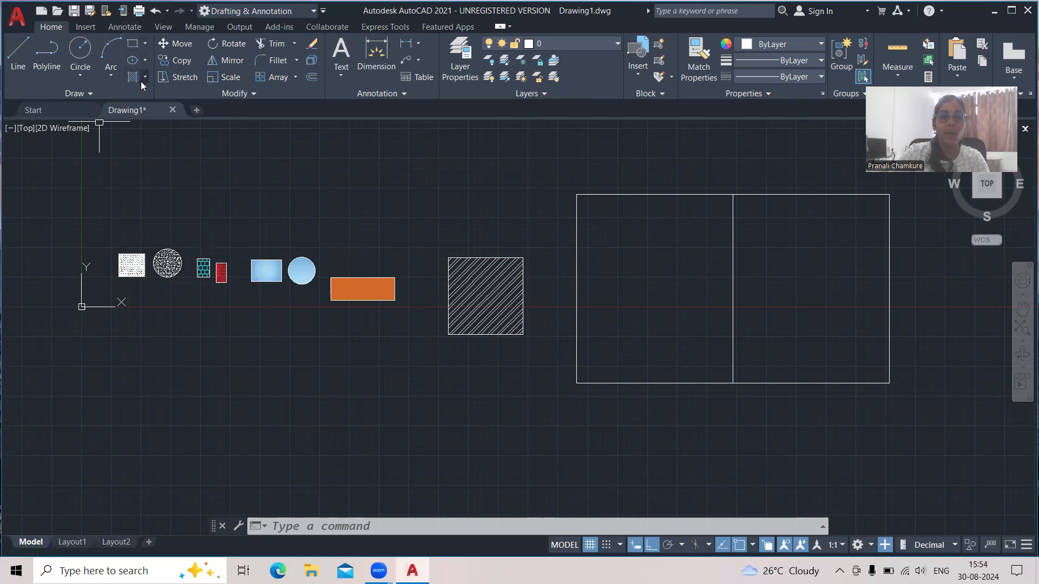
{"action": "left_click", "coordinate": [90, 90]}
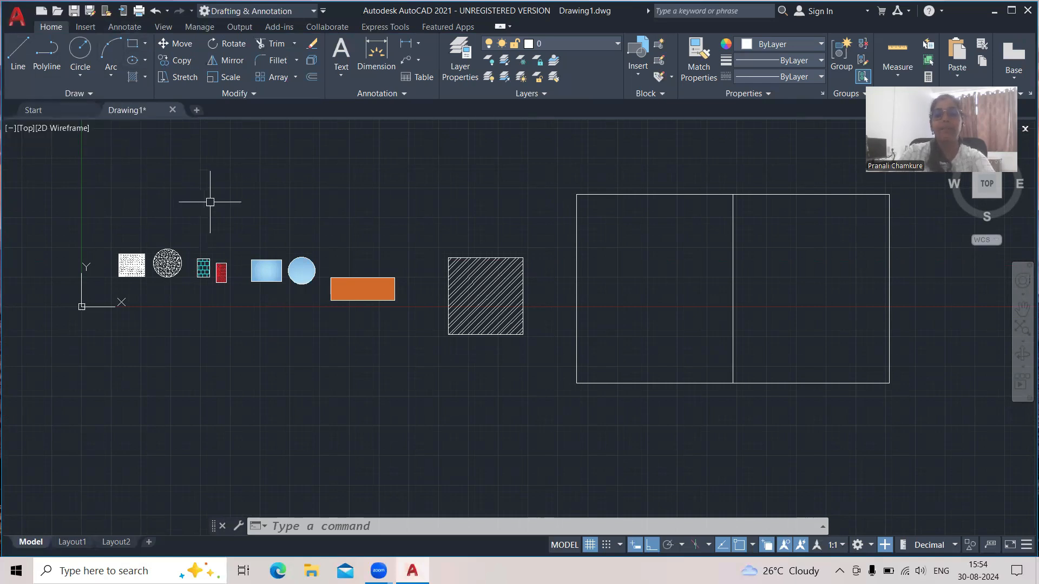
{"action": "key", "text": "Escape"}
{"action": "key", "text": "Escape"}
Erase all the hatched shapes and the divided rectangle from the drawing.
{"action": "scroll", "coordinate": [210, 202], "scroll_direction": "down", "scroll_amount": 6}
{"action": "mouse_move", "coordinate": [432, 283]}
{"action": "left_mouse_down"}
{"action": "mouse_move", "coordinate": [187, 216]}
{"action": "mouse_move", "coordinate": [190, 256]}
{"action": "left_mouse_up"}
{"action": "key", "text": "Delete"}
{"action": "scroll", "coordinate": [190, 257], "scroll_direction": "up", "scroll_amount": 4}
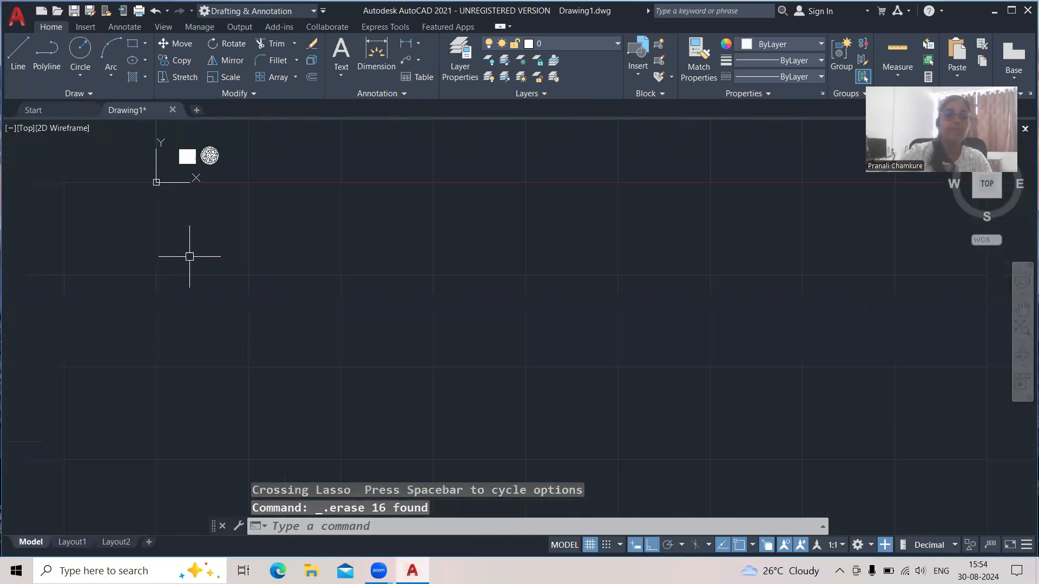
{"action": "middle_click_drag", "start_coordinate": [182, 214], "coordinate": [198, 324]}
{"action": "left_click_drag", "start_coordinate": [276, 294], "coordinate": [167, 309]}
{"action": "key", "text": "Delete"}
Draw a long winding spline through alternating high and low points across the empty drawing area using the Fit method.
{"action": "middle_click_drag", "start_coordinate": [197, 209], "coordinate": [102, 354]}
{"action": "scroll", "coordinate": [103, 354], "scroll_direction": "up", "scroll_amount": 4}
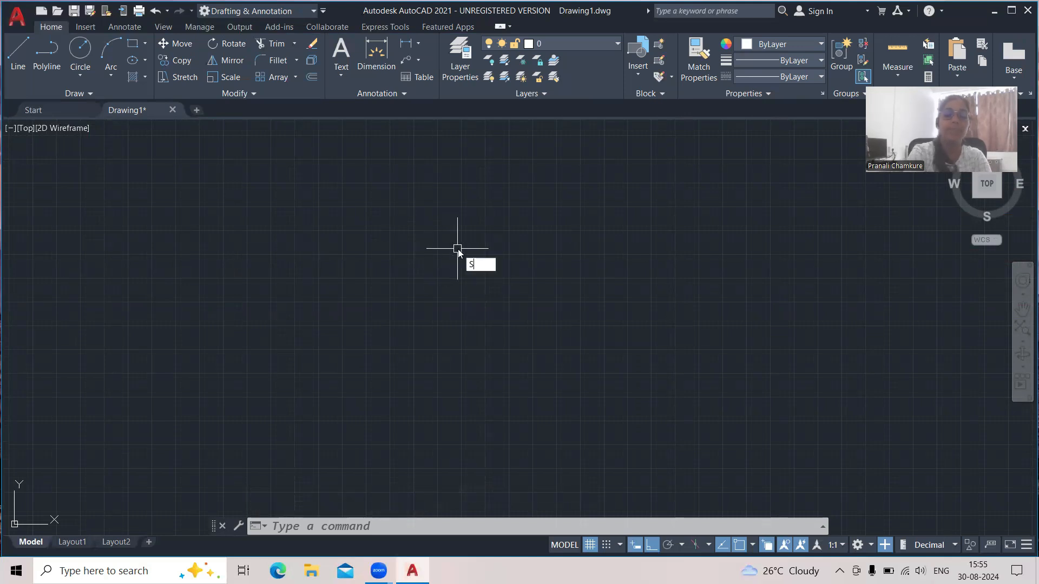
{"action": "type", "text": "pl"}
{"action": "key", "text": "Return"}
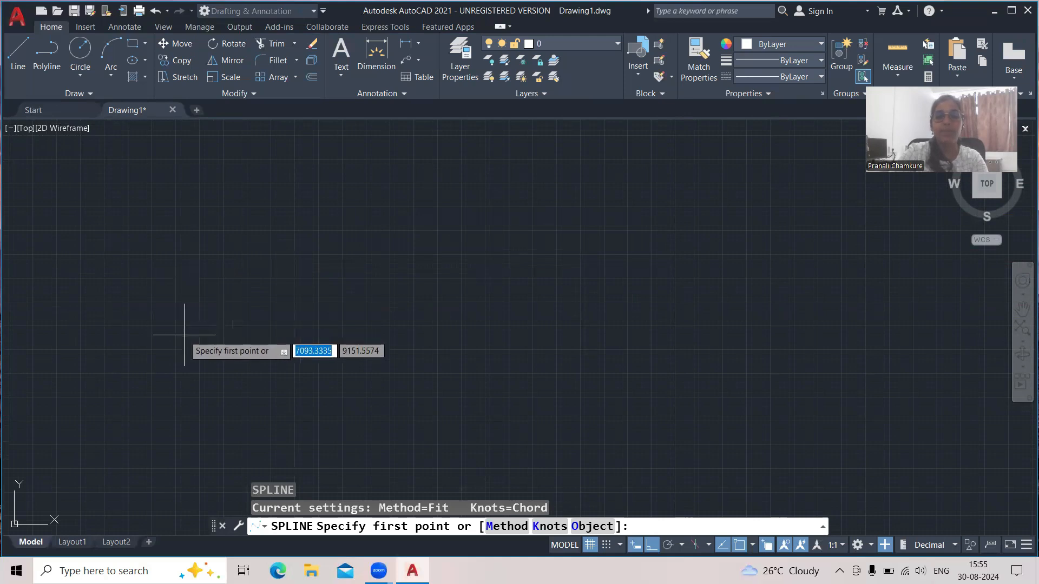
{"action": "left_click", "coordinate": [75, 93]}
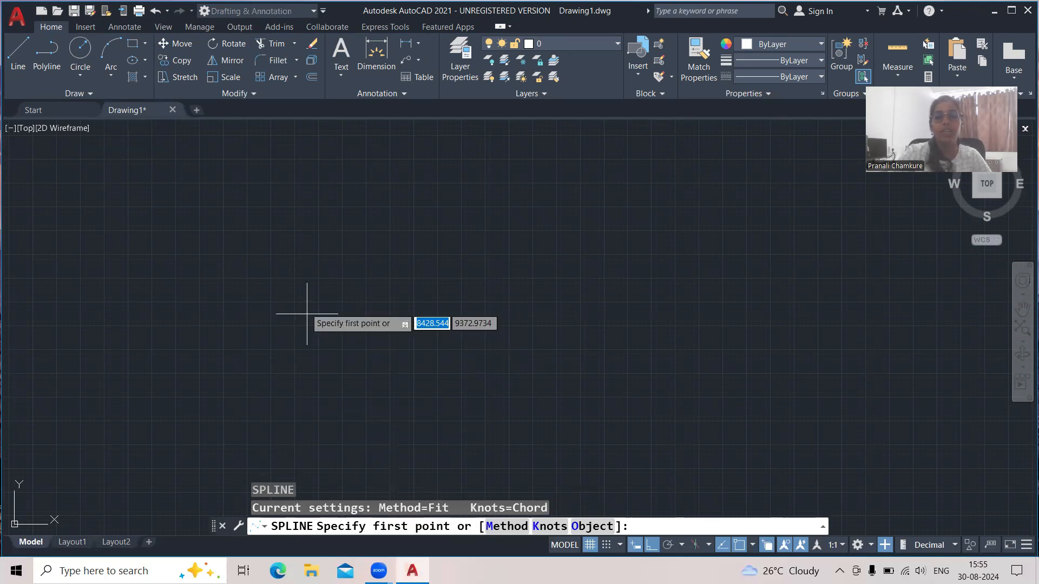
{"action": "left_click", "coordinate": [193, 341]}
{"action": "left_click", "coordinate": [228, 250]}
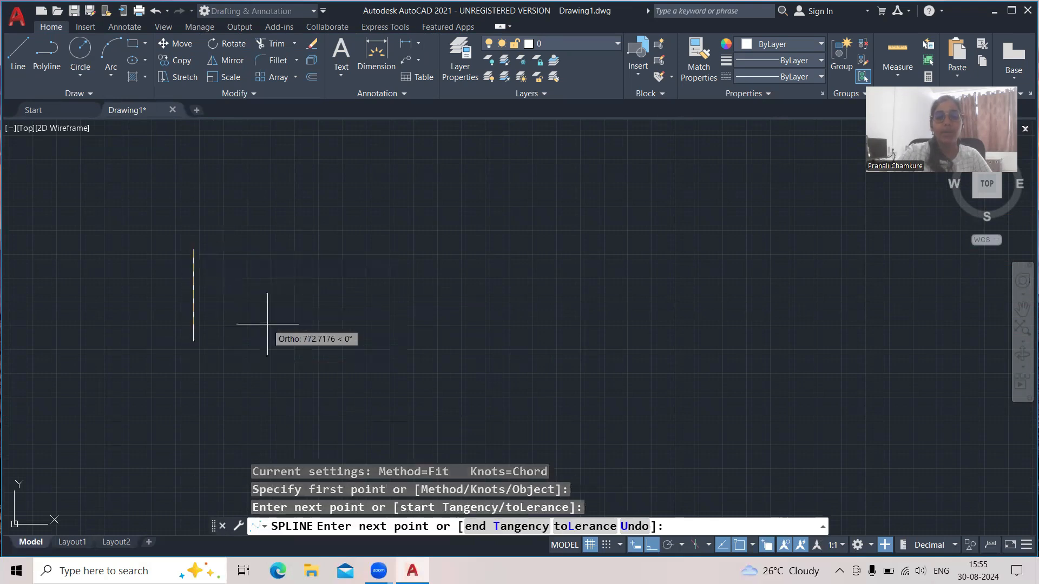
{"action": "left_click", "coordinate": [287, 291]}
{"action": "left_click", "coordinate": [335, 215]}
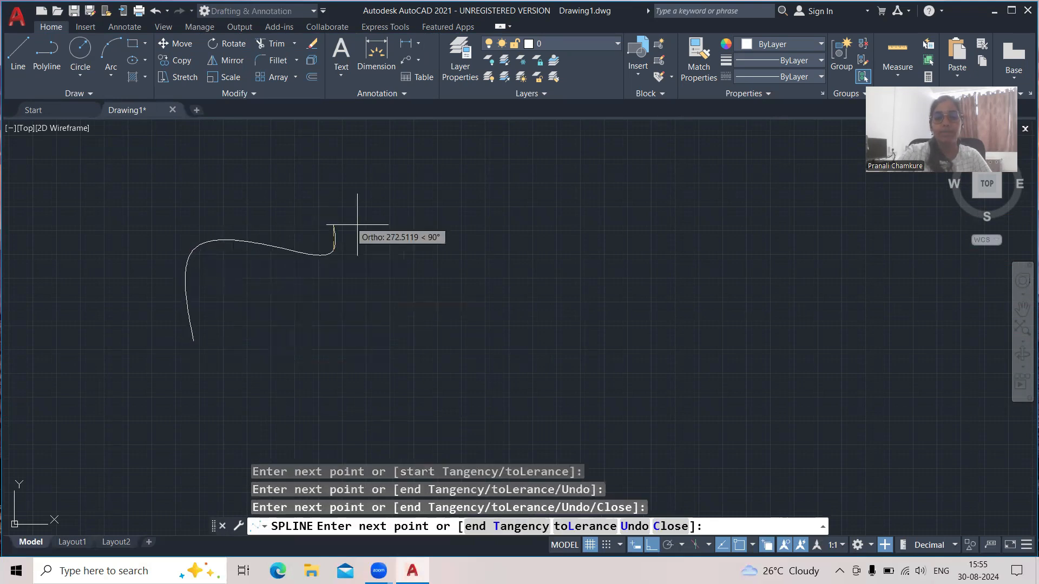
{"action": "left_click", "coordinate": [360, 326]}
{"action": "left_click", "coordinate": [457, 319]}
{"action": "left_click", "coordinate": [458, 219]}
{"action": "left_click", "coordinate": [581, 221]}
{"action": "left_click", "coordinate": [588, 328]}
{"action": "left_click", "coordinate": [704, 330]}
{"action": "left_click", "coordinate": [697, 225]}
{"action": "left_click", "coordinate": [811, 228]}
{"action": "left_click", "coordinate": [814, 361]}
{"action": "left_click", "coordinate": [923, 361]}
{"action": "left_click", "coordinate": [923, 451]}
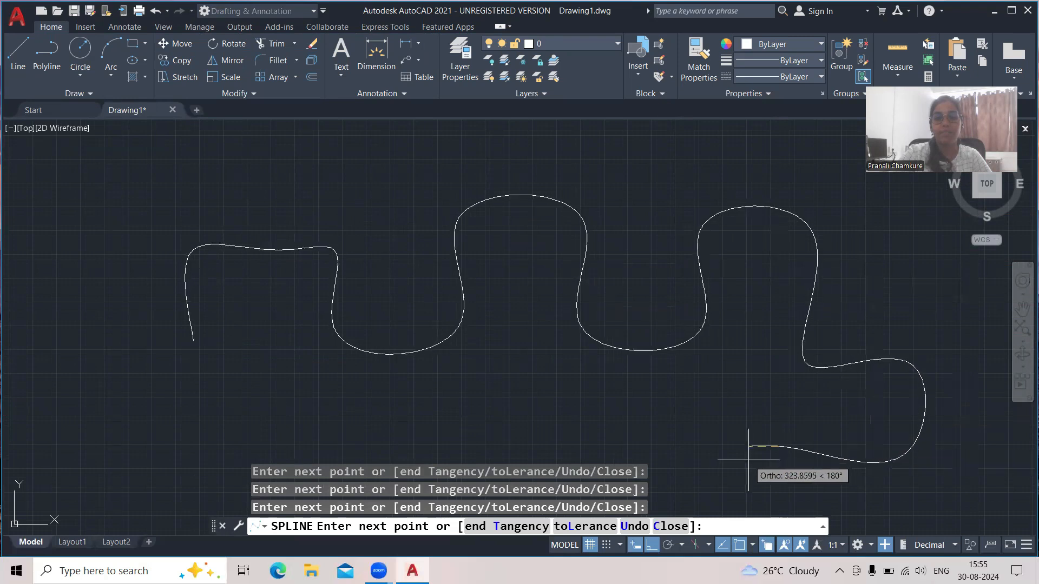
{"action": "left_click", "coordinate": [715, 452]}
{"action": "key", "text": "Return"}
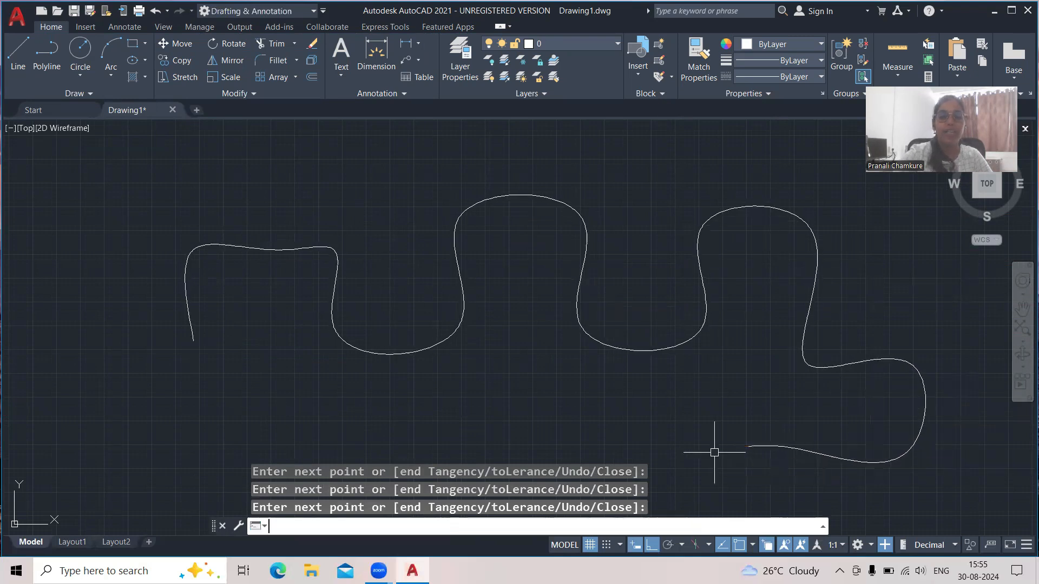
Draw a large rectangle in the empty space beside the winding spline.
{"action": "scroll", "coordinate": [447, 269], "scroll_direction": "up", "scroll_amount": 2}
{"action": "scroll", "coordinate": [301, 325], "scroll_direction": "down", "scroll_amount": 5}
{"action": "scroll", "coordinate": [353, 340], "scroll_direction": "up", "scroll_amount": 3}
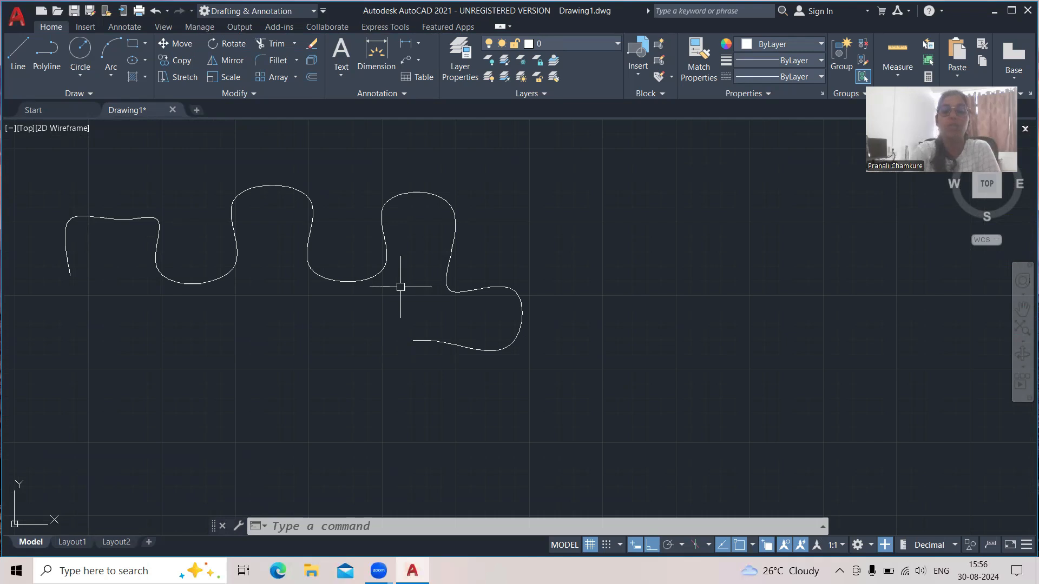
{"action": "type", "text": "REC"}
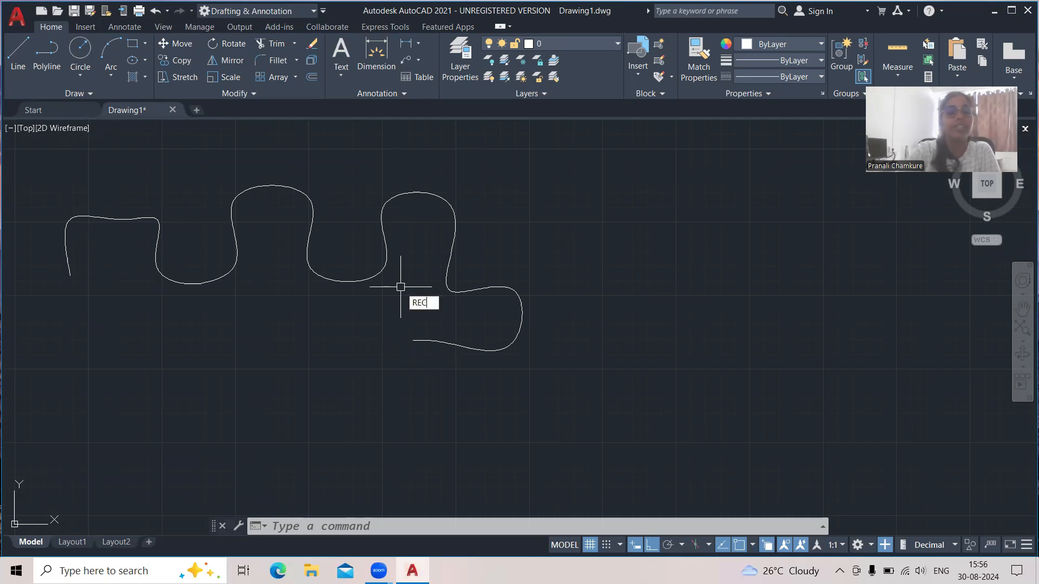
{"action": "key", "text": "Return"}
{"action": "scroll", "coordinate": [400, 287], "scroll_direction": "down", "scroll_amount": 8}
{"action": "middle_click_drag", "start_coordinate": [390, 287], "coordinate": [251, 272]}
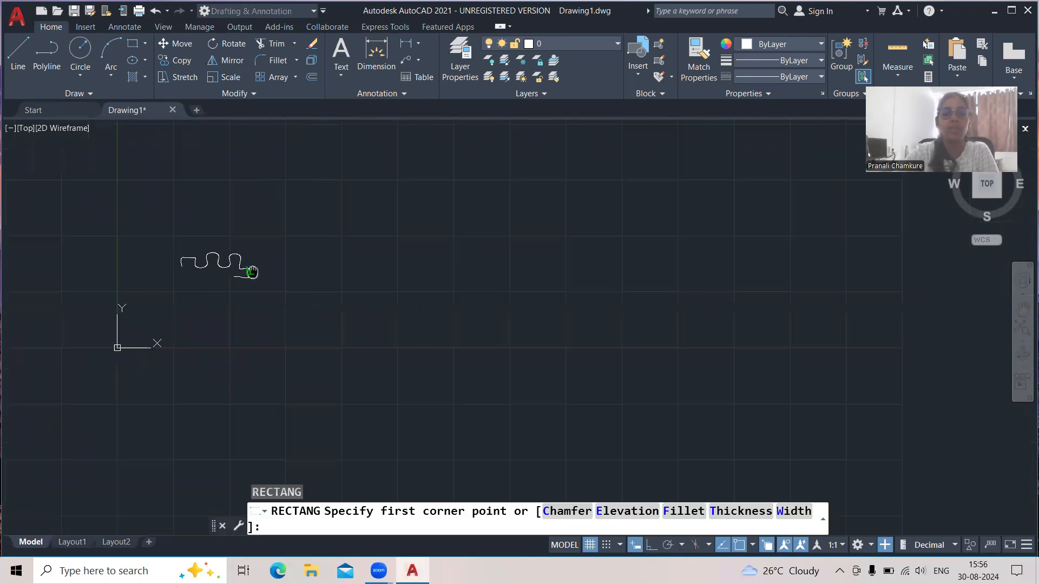
{"action": "left_click", "coordinate": [354, 175]}
{"action": "left_click", "coordinate": [643, 363]}
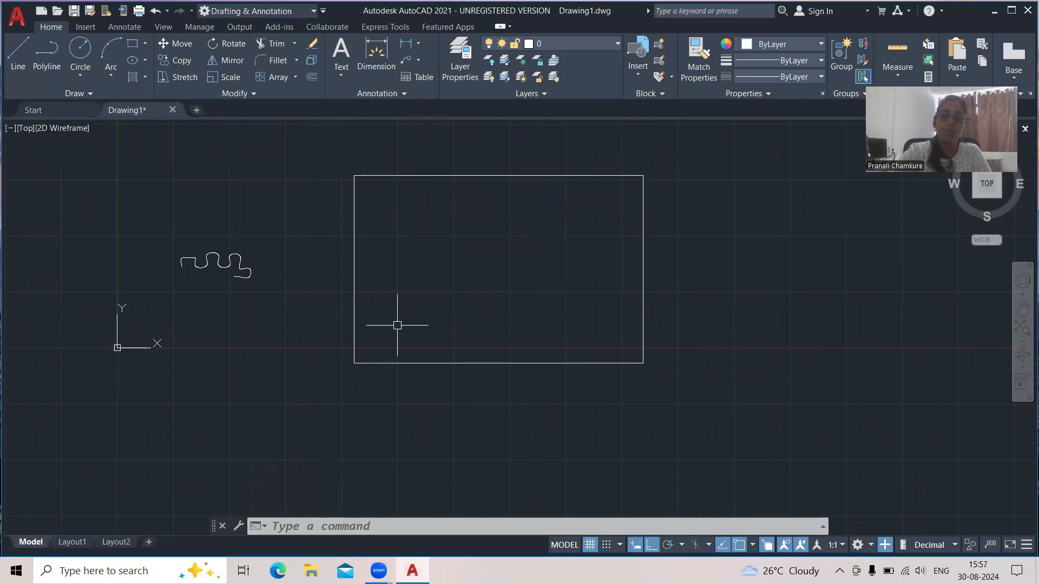
Draw a stepped fit spline starting outside the rectangle's lower-left corner, passing through its interior and ending above its upper edge.
{"action": "type", "text": "SPL"}
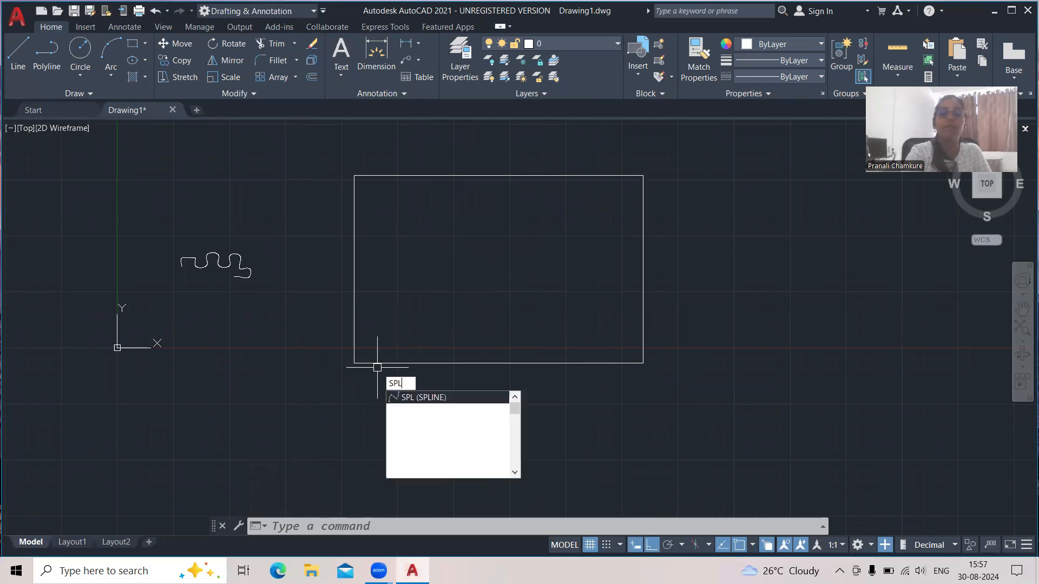
{"action": "key", "text": "Return"}
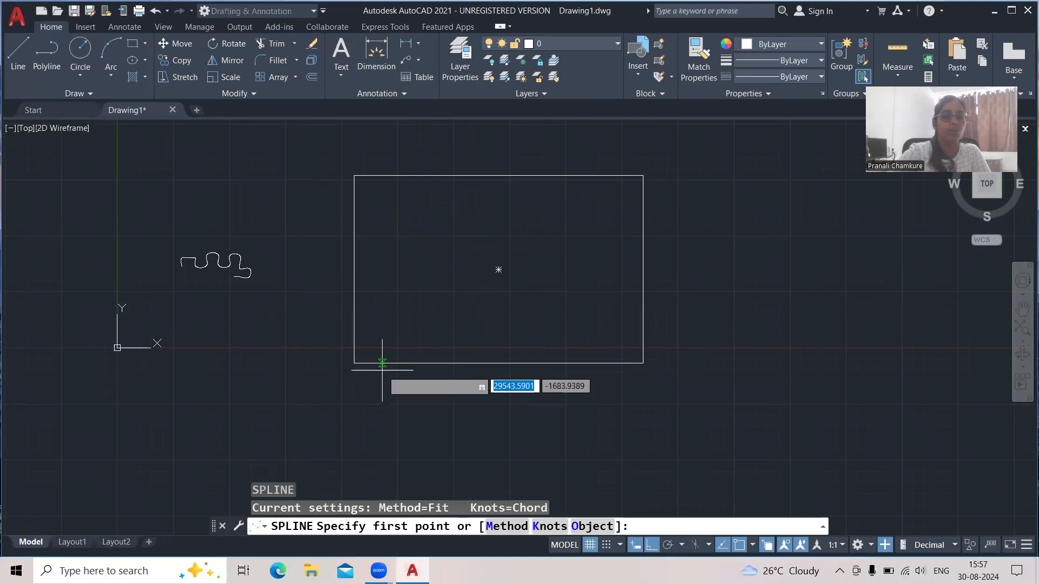
{"action": "left_click", "coordinate": [295, 348]}
{"action": "left_click", "coordinate": [396, 330]}
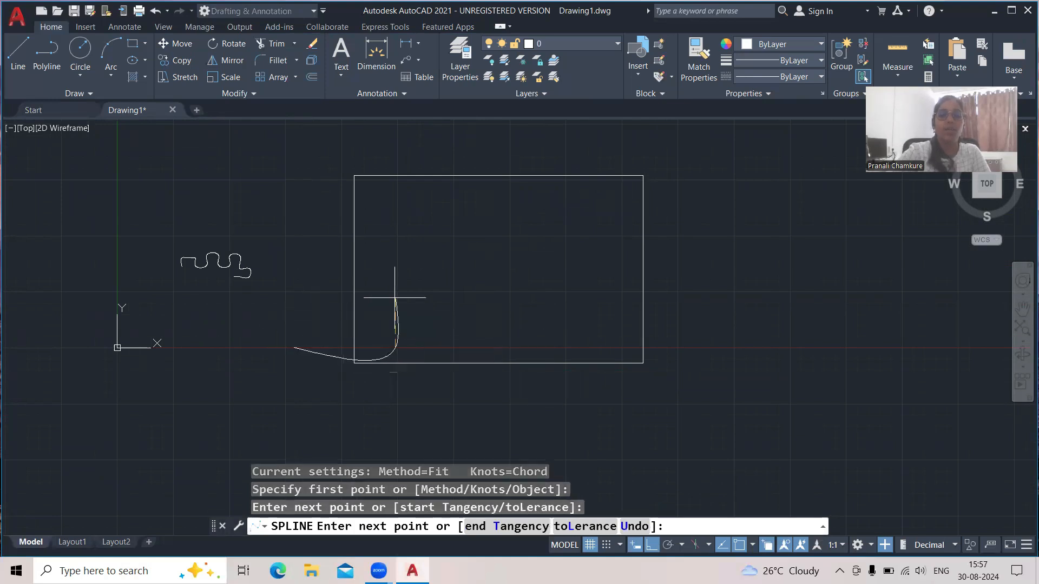
{"action": "left_click", "coordinate": [399, 252]}
{"action": "left_click", "coordinate": [472, 253]}
{"action": "left_click", "coordinate": [508, 198]}
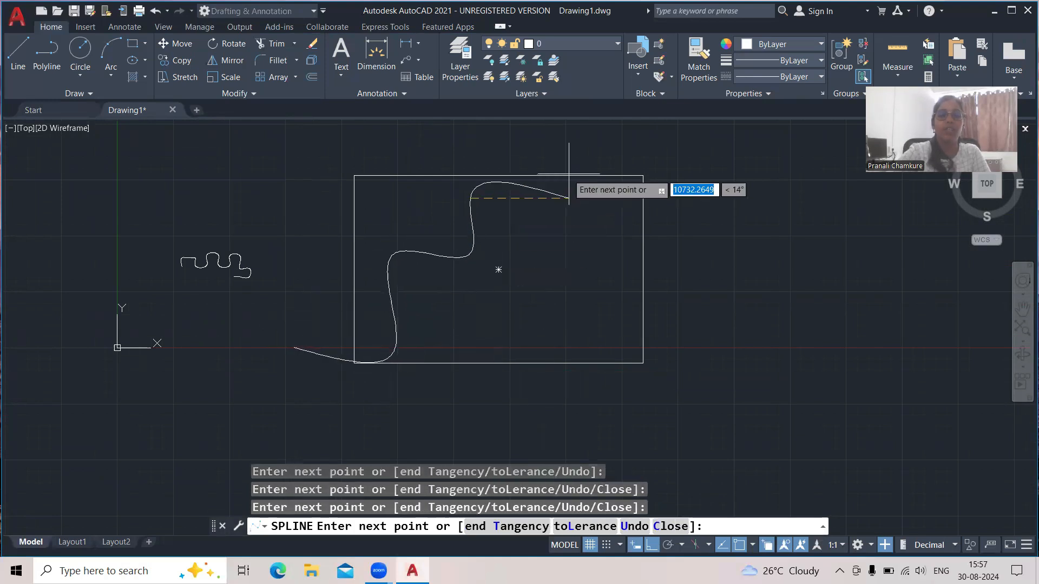
{"action": "left_click", "coordinate": [512, 146]}
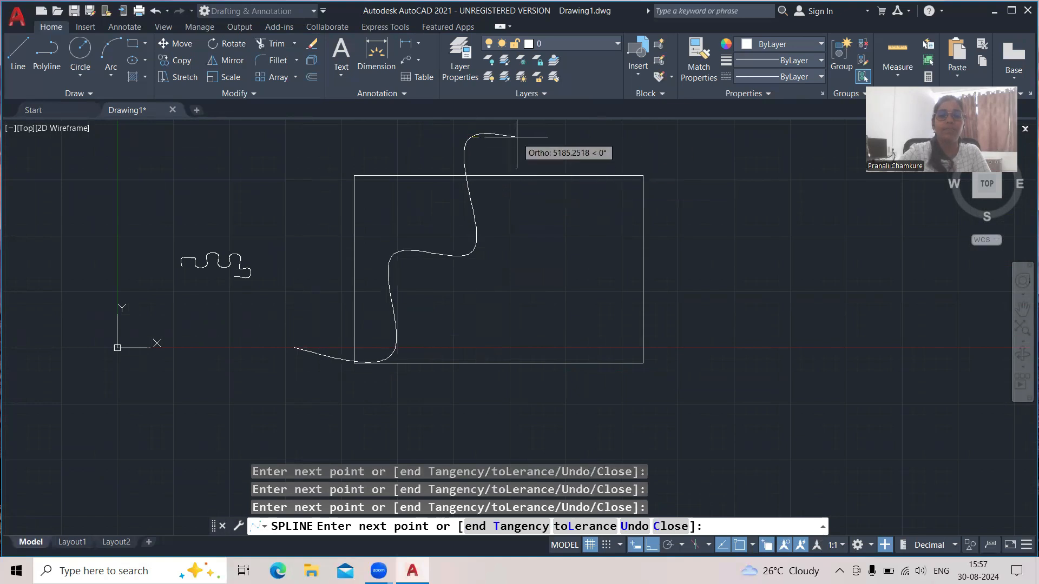
{"action": "right_click", "coordinate": [517, 137]}
{"action": "left_click", "coordinate": [541, 145]}
Draw a second fit spline curving from below the rectangle up through its right part to beyond its upper edge.
{"action": "middle_click_drag", "start_coordinate": [436, 274], "coordinate": [401, 244]}
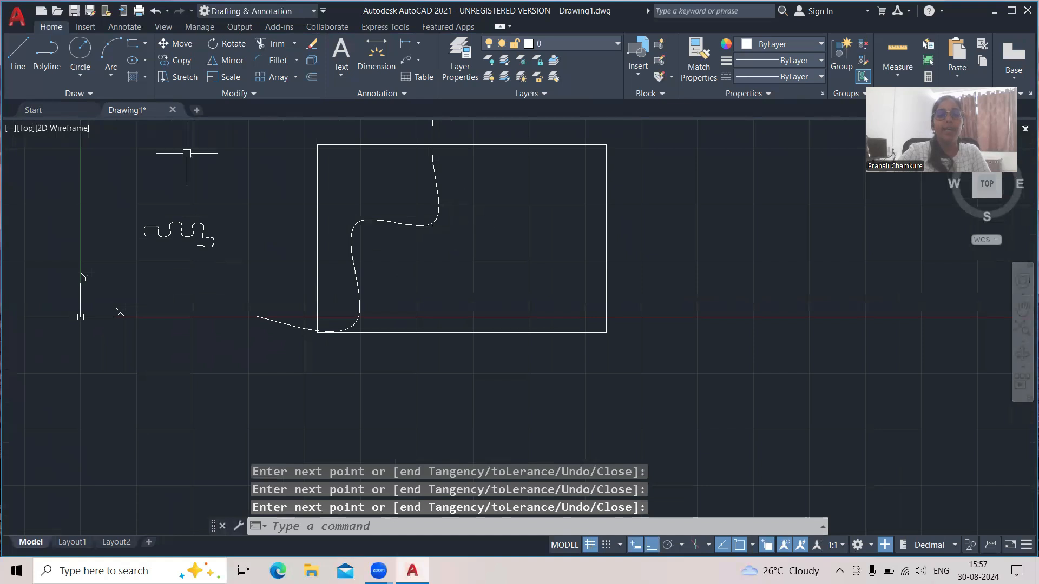
{"action": "right_click", "coordinate": [196, 211]}
{"action": "left_click", "coordinate": [227, 213]}
{"action": "left_click", "coordinate": [368, 377]}
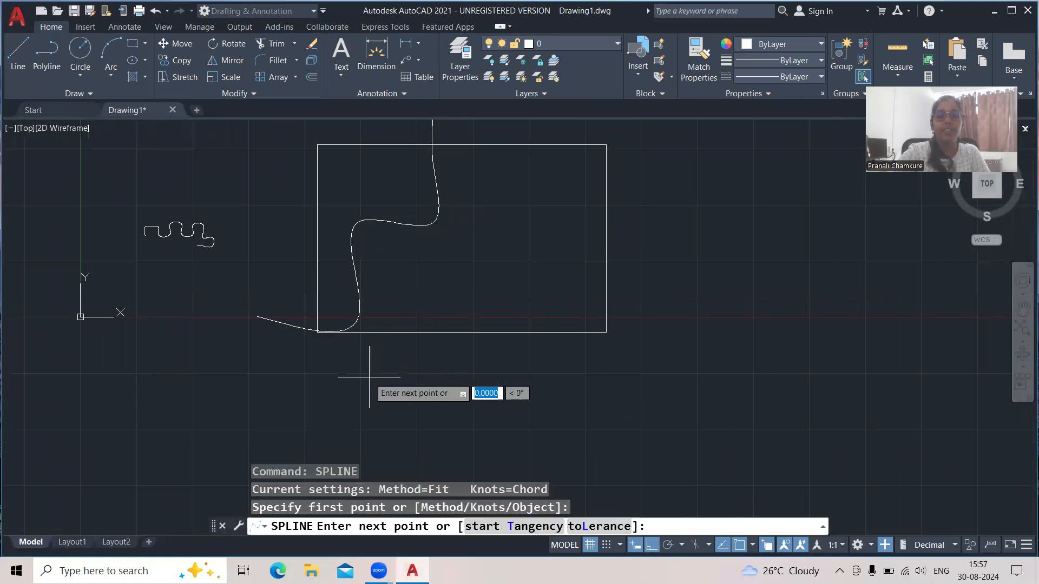
{"action": "left_click", "coordinate": [536, 213]}
{"action": "middle_click_drag", "start_coordinate": [652, 192], "coordinate": [605, 281]}
{"action": "left_click", "coordinate": [559, 176]}
{"action": "left_click", "coordinate": [559, 177]}
{"action": "right_click", "coordinate": [608, 250]}
{"action": "left_click", "coordinate": [621, 260]}
{"action": "scroll", "coordinate": [481, 184], "scroll_direction": "down", "scroll_amount": 4}
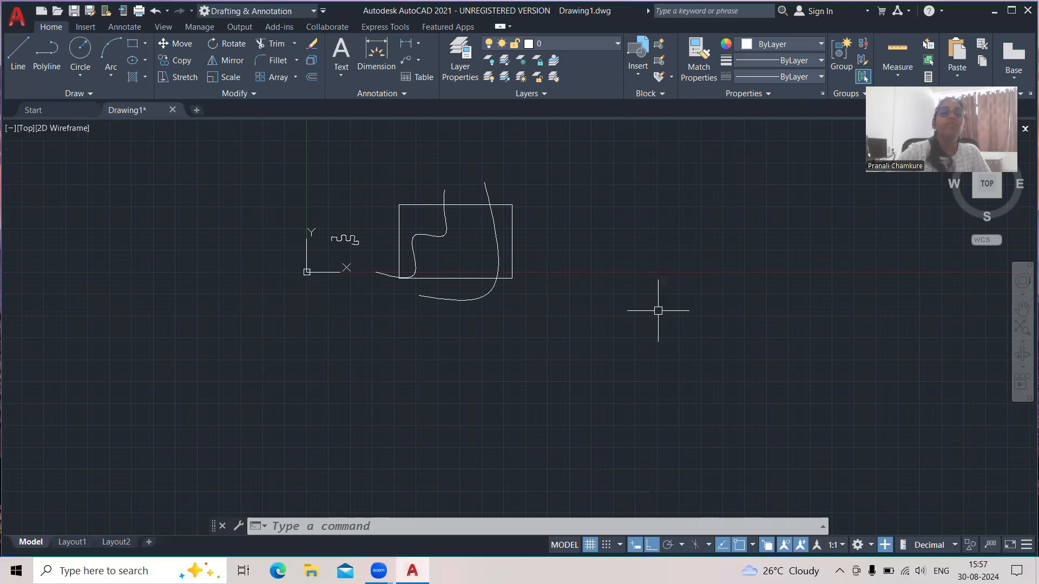
Draw a long wavy spline to the right of the rectangle using the CV method, placing control vertices in alternating high and low pairs.
{"action": "scroll", "coordinate": [463, 253], "scroll_direction": "up", "scroll_amount": 5}
{"action": "scroll", "coordinate": [450, 257], "scroll_direction": "down", "scroll_amount": 4}
{"action": "middle_click_drag", "start_coordinate": [337, 248], "coordinate": [307, 287]}
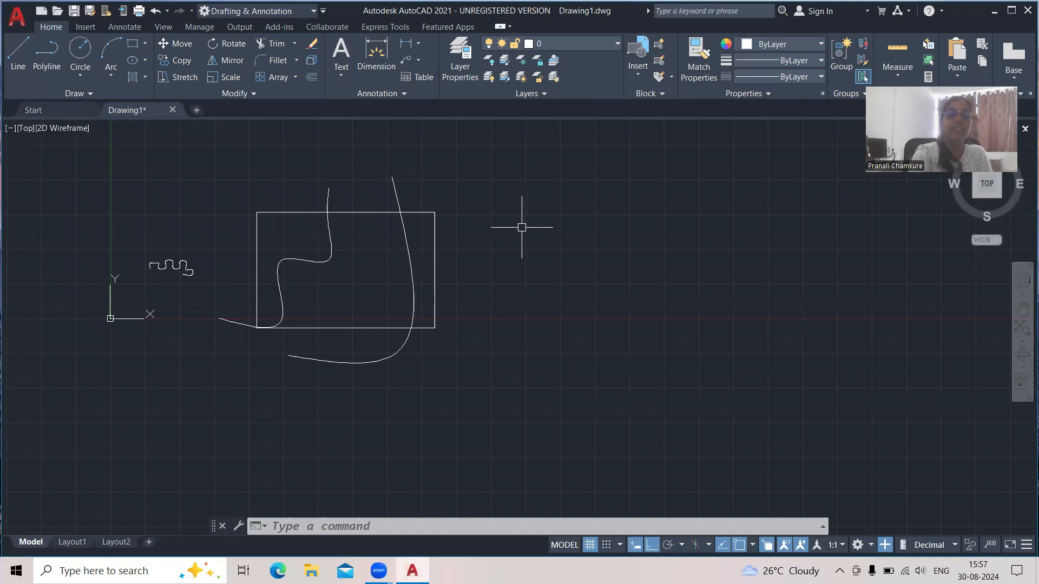
{"action": "type", "text": "spl"}
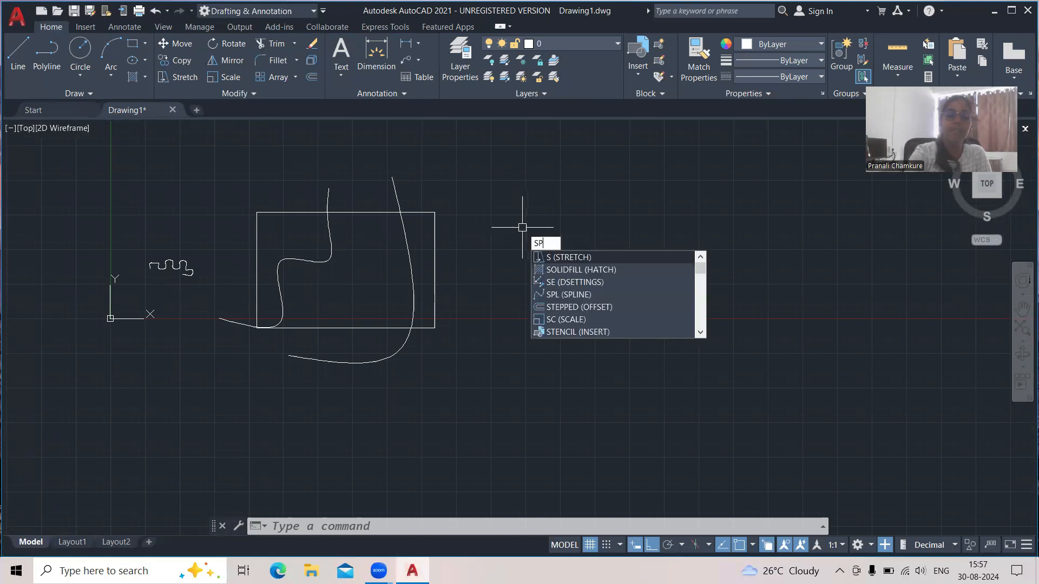
{"action": "key", "text": "Return"}
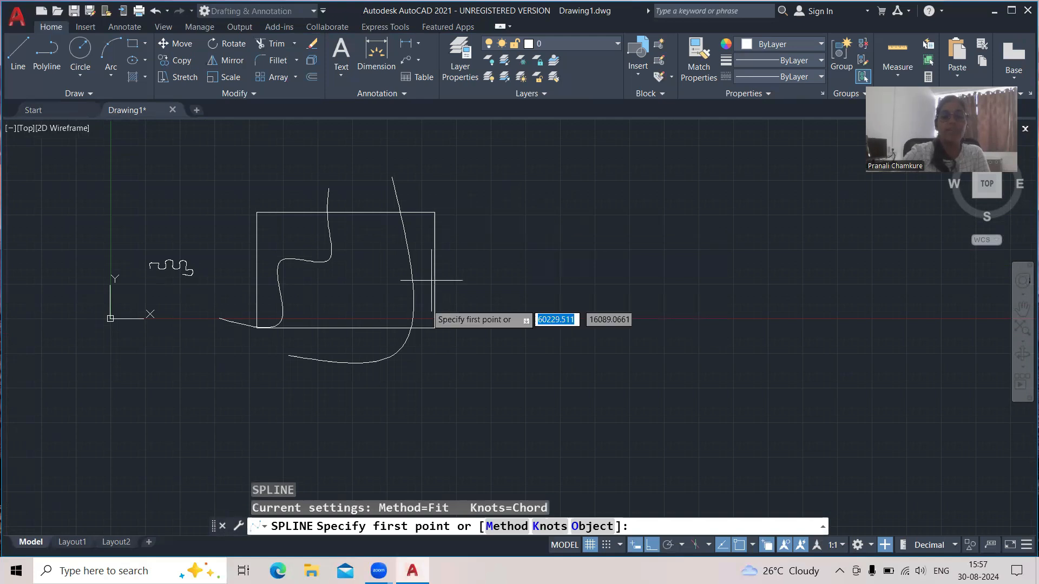
{"action": "left_click", "coordinate": [507, 528]}
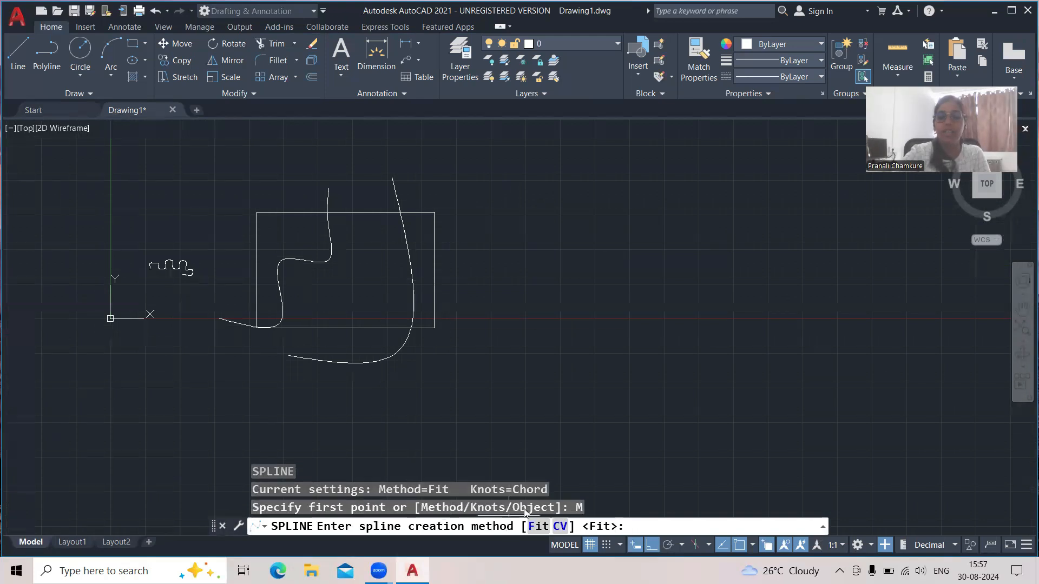
{"action": "left_click", "coordinate": [561, 528]}
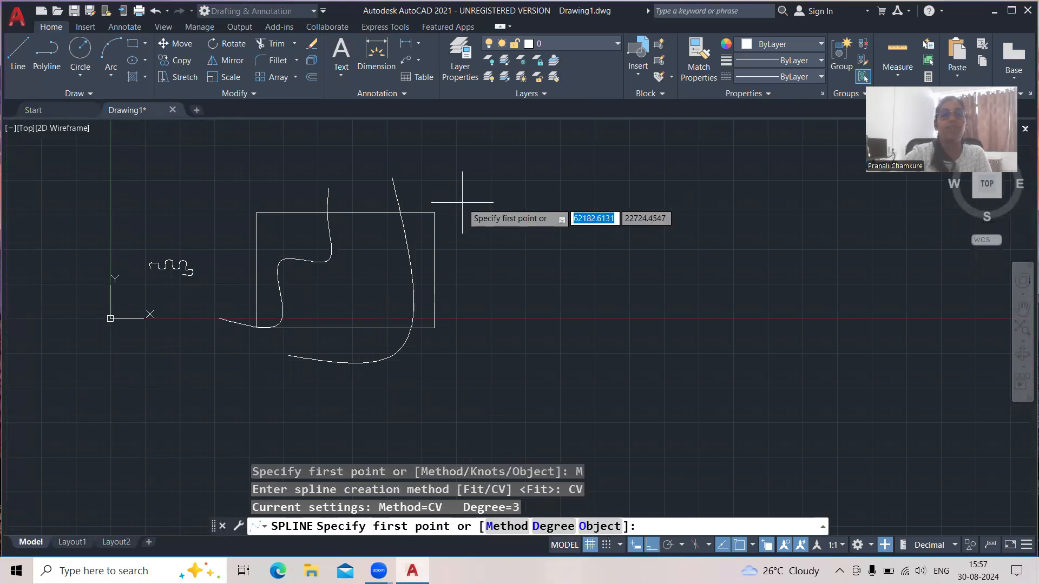
{"action": "middle_click_drag", "start_coordinate": [585, 290], "coordinate": [312, 297]}
{"action": "left_click", "coordinate": [333, 252]}
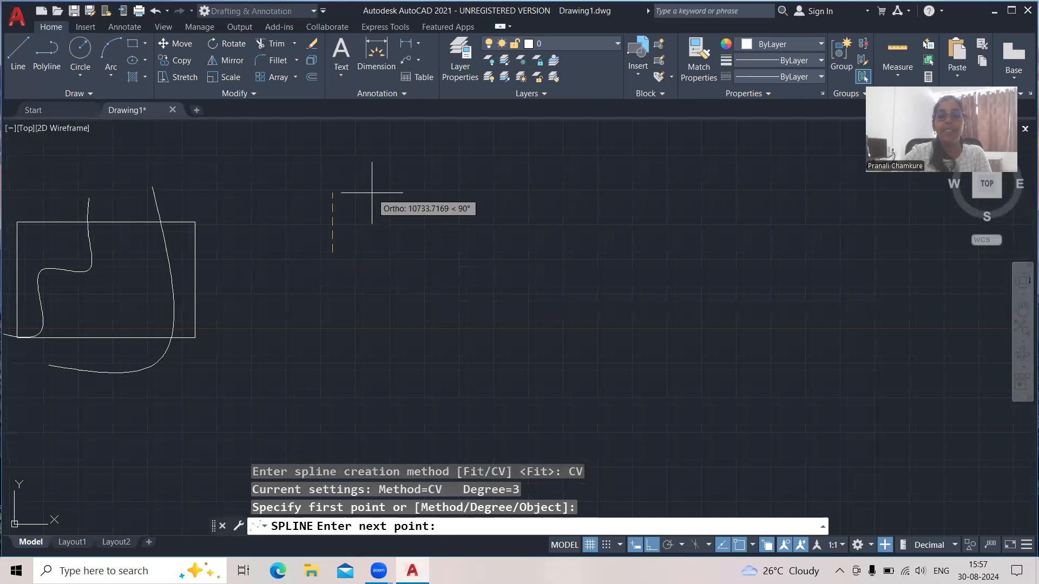
{"action": "left_click", "coordinate": [332, 192]}
{"action": "left_click", "coordinate": [403, 192]}
{"action": "left_click", "coordinate": [403, 257]}
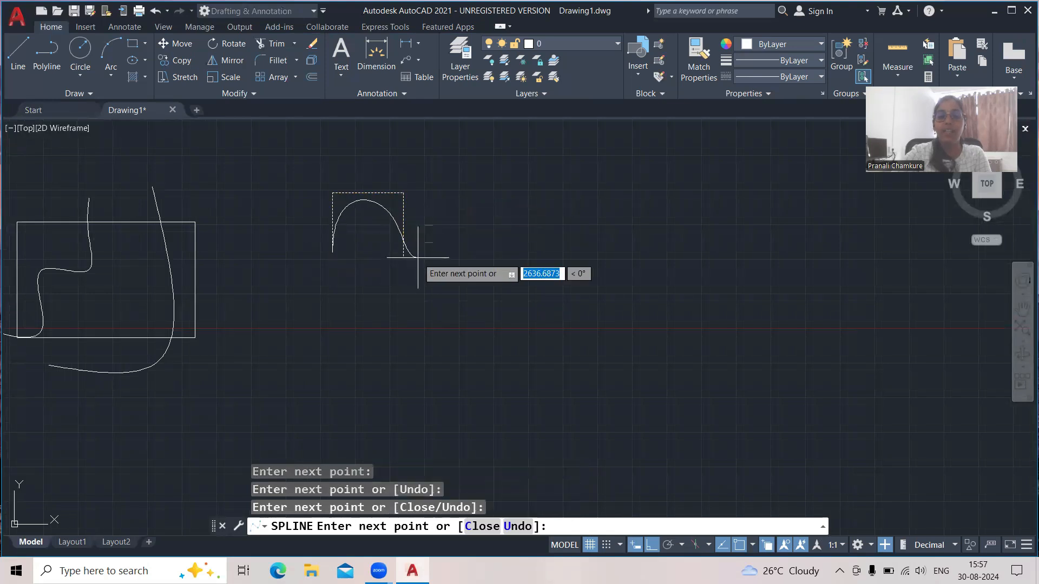
{"action": "left_click", "coordinate": [473, 258]}
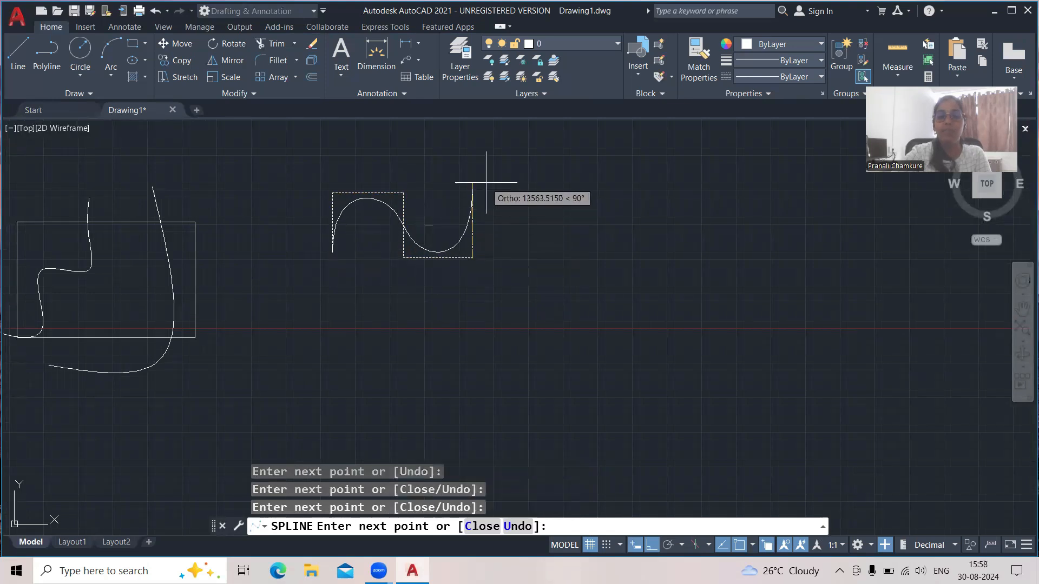
{"action": "left_click", "coordinate": [480, 183]}
{"action": "left_click", "coordinate": [548, 183]}
{"action": "left_click", "coordinate": [556, 264]}
{"action": "left_click", "coordinate": [609, 264]}
{"action": "left_click", "coordinate": [609, 182]}
{"action": "left_click", "coordinate": [707, 184]}
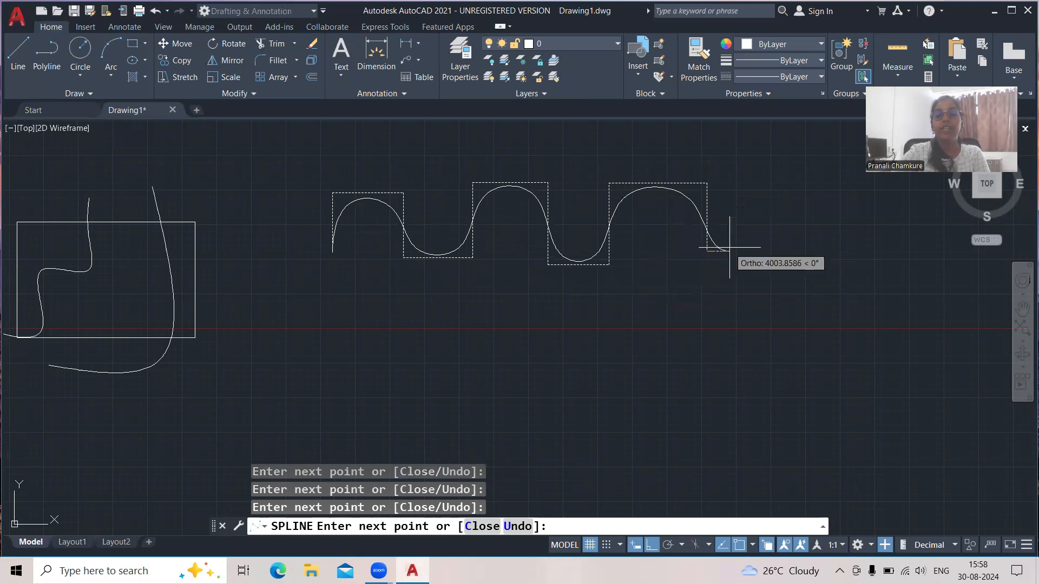
{"action": "middle_click_drag", "start_coordinate": [711, 264], "coordinate": [420, 280]}
{"action": "left_click", "coordinate": [418, 287]}
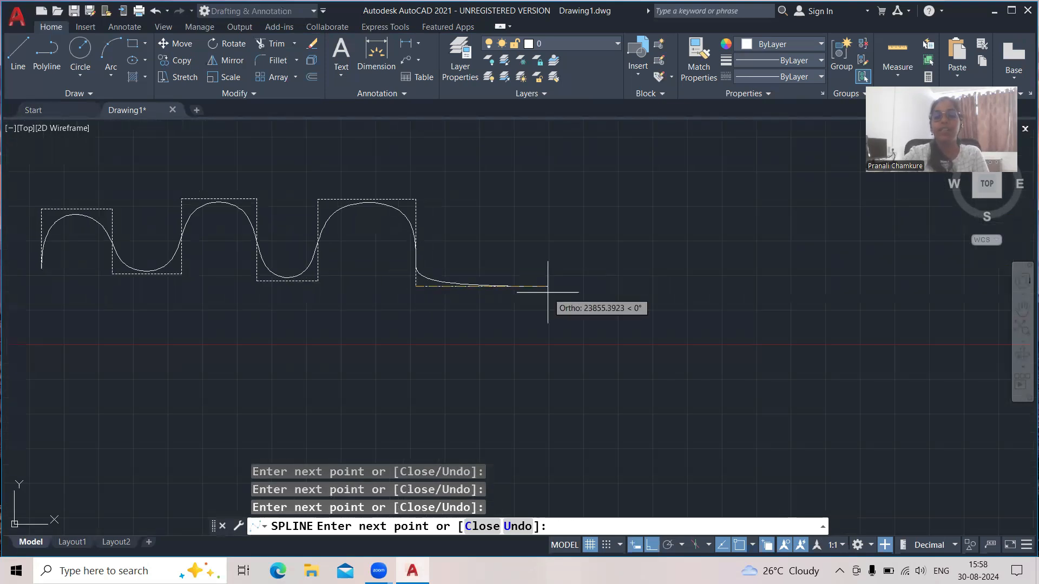
{"action": "left_click", "coordinate": [518, 286]}
{"action": "left_click", "coordinate": [518, 188]}
{"action": "left_click", "coordinate": [654, 187]}
{"action": "left_click", "coordinate": [627, 291]}
{"action": "left_click", "coordinate": [749, 291]}
{"action": "middle_click_drag", "start_coordinate": [749, 204], "coordinate": [601, 206]}
{"action": "left_click", "coordinate": [600, 195]}
{"action": "left_click", "coordinate": [687, 195]}
{"action": "right_click", "coordinate": [698, 304]}
{"action": "left_click", "coordinate": [720, 309]}
Examine the finished CV spline and compare its shape with the rectangle and fit splines beside it.
{"action": "scroll", "coordinate": [216, 476], "scroll_direction": "down", "scroll_amount": 5}
{"action": "middle_click_drag", "start_coordinate": [260, 420], "coordinate": [278, 325]}
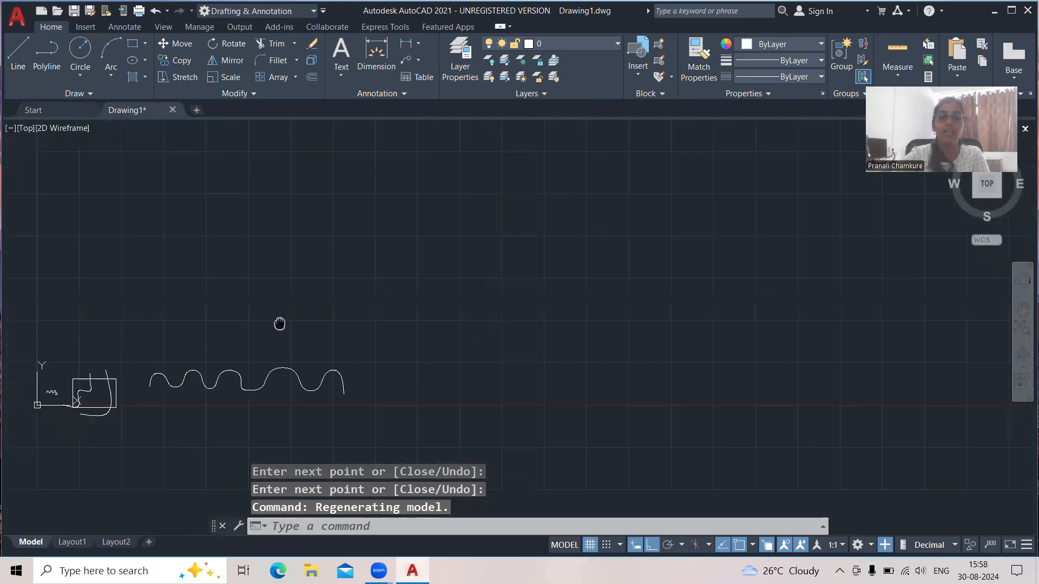
{"action": "scroll", "coordinate": [276, 303], "scroll_direction": "up", "scroll_amount": 4}
{"action": "middle_click_drag", "start_coordinate": [157, 352], "coordinate": [290, 329]}
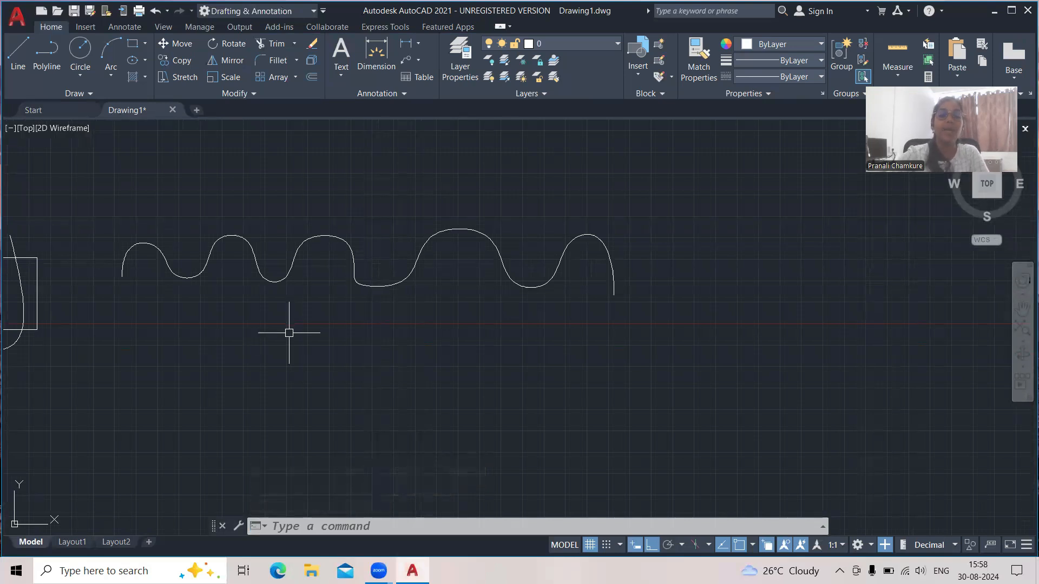
{"action": "scroll", "coordinate": [291, 331], "scroll_direction": "down", "scroll_amount": 3}
{"action": "scroll", "coordinate": [280, 325], "scroll_direction": "up", "scroll_amount": 3}
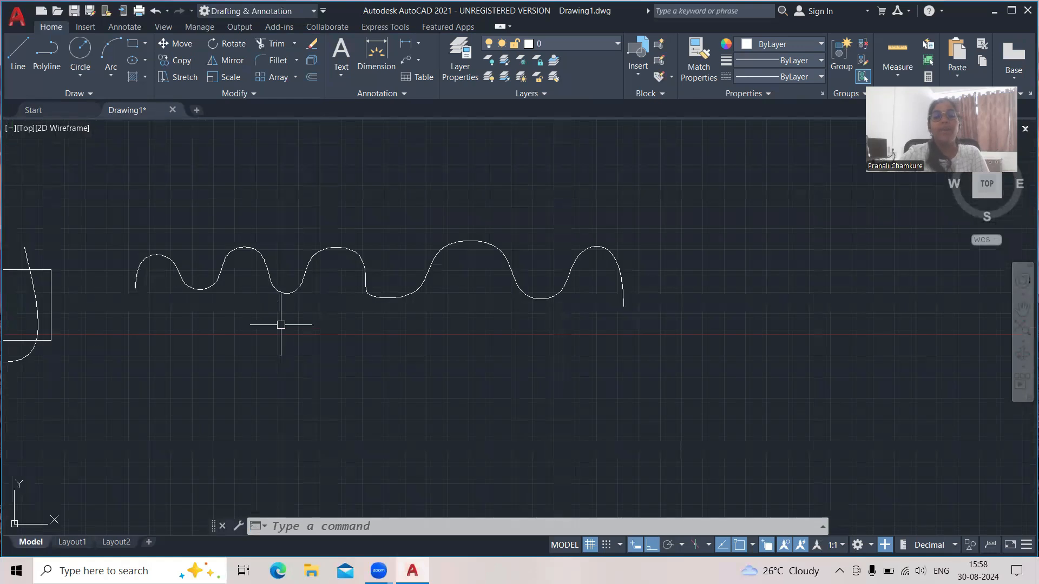
{"action": "middle_click_drag", "start_coordinate": [169, 304], "coordinate": [251, 296]}
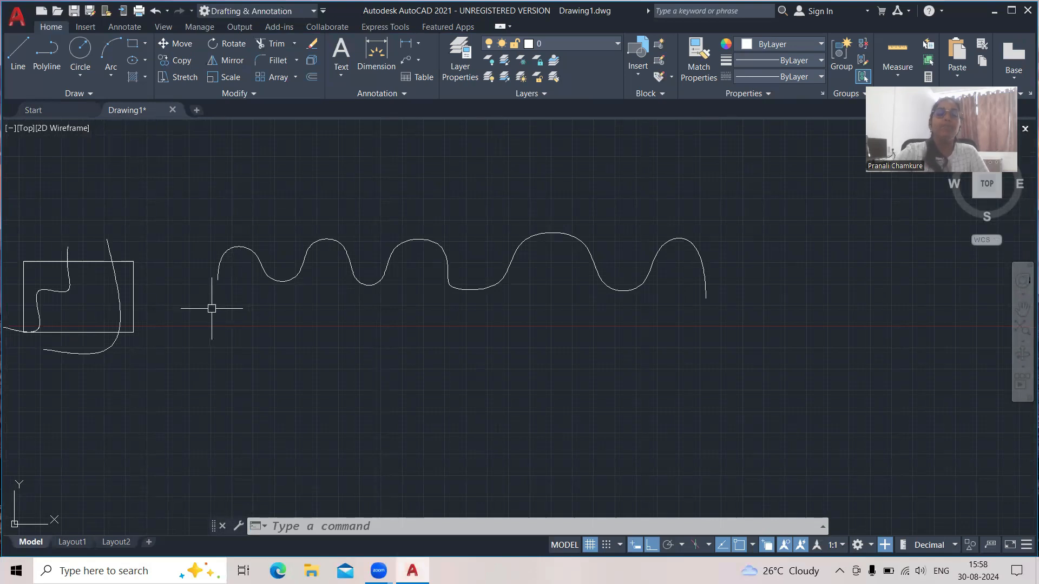
{"action": "middle_click_drag", "start_coordinate": [173, 297], "coordinate": [247, 309]}
{"action": "scroll", "coordinate": [246, 309], "scroll_direction": "down", "scroll_amount": 4}
{"action": "scroll", "coordinate": [190, 307], "scroll_direction": "up", "scroll_amount": 6}
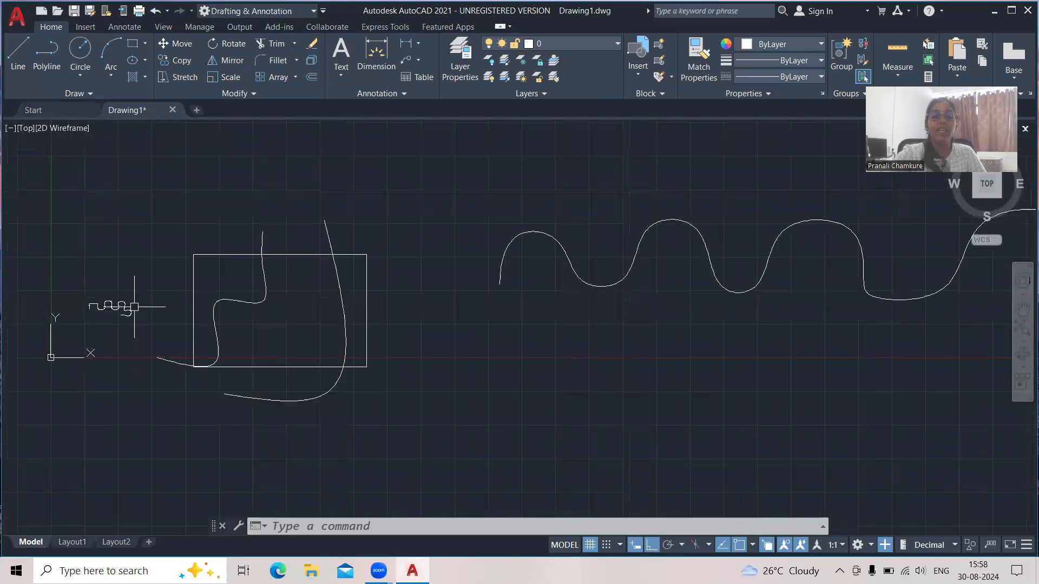
Select the small winding spline, the rectangle's right-hand fit spline and the long CV spline to compare their grips.
{"action": "left_click", "coordinate": [134, 307]}
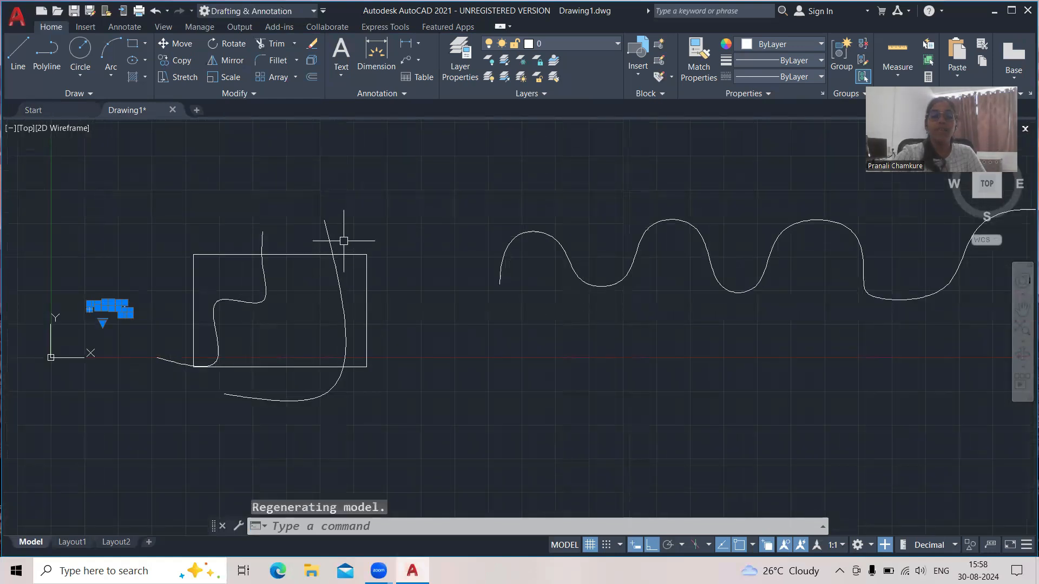
{"action": "left_click", "coordinate": [331, 233]}
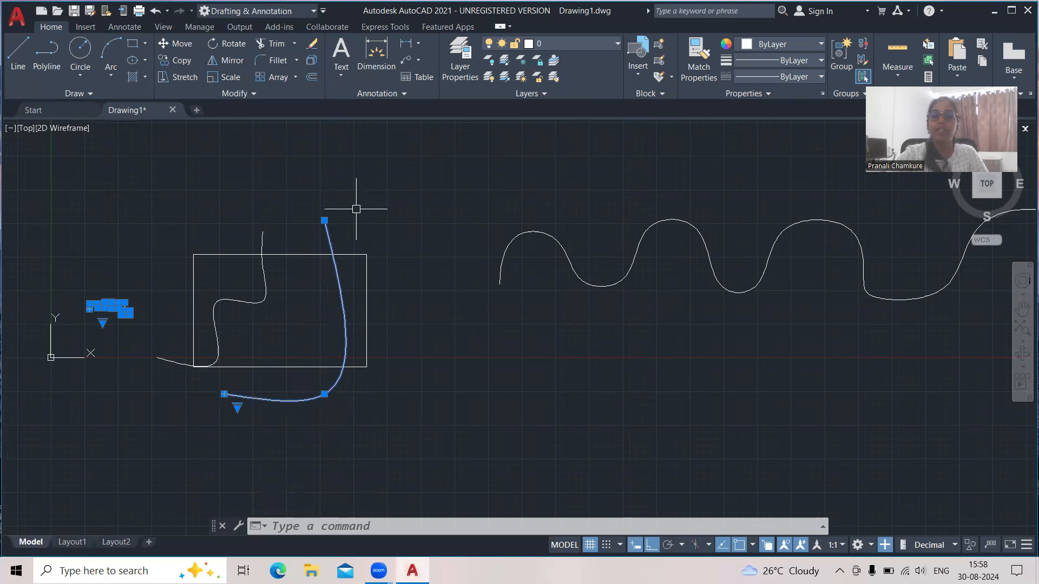
{"action": "left_click", "coordinate": [546, 232]}
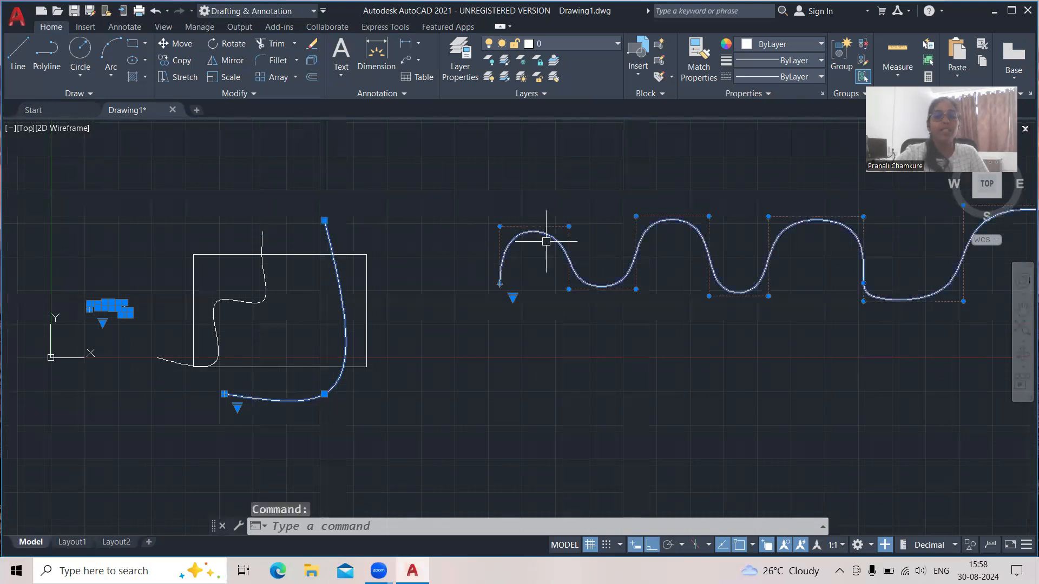
{"action": "middle_click_drag", "start_coordinate": [470, 303], "coordinate": [350, 299]}
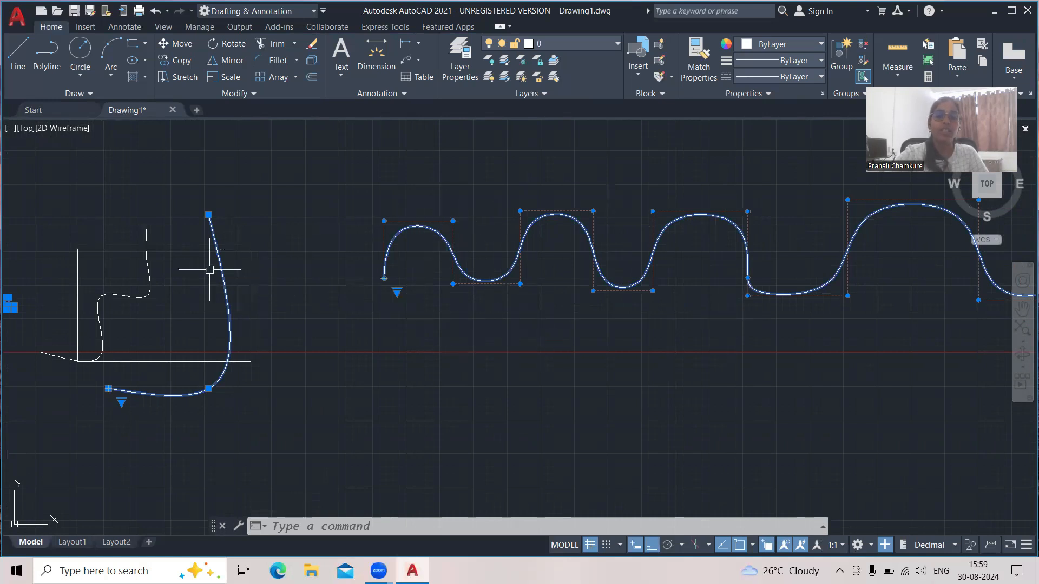
Reshape the first waves of the CV spline by stretching its first six movable control vertices, narrowing the humps and deepening the first trough.
{"action": "left_click", "coordinate": [384, 221]}
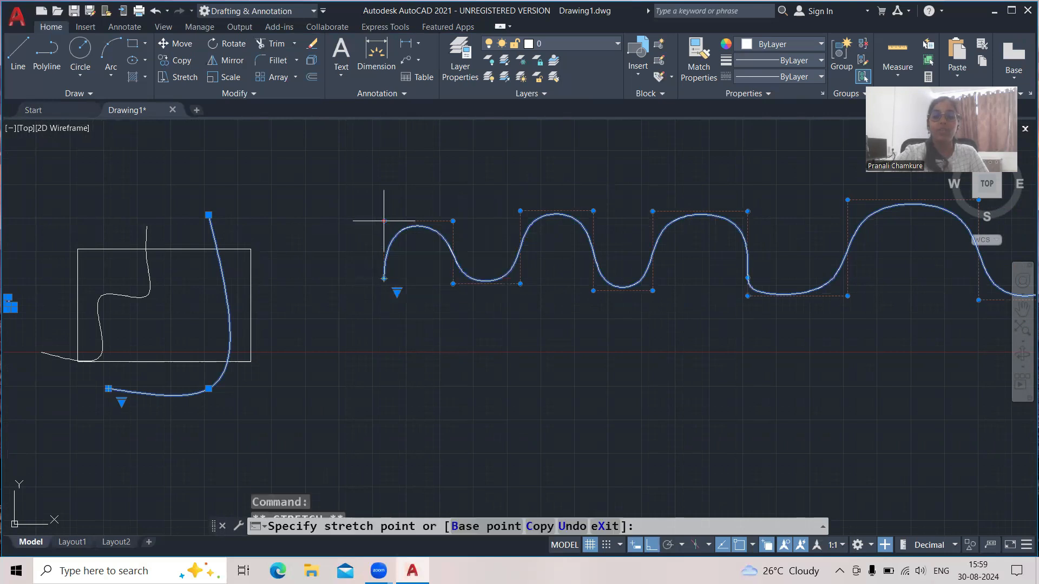
{"action": "left_click", "coordinate": [418, 221]}
{"action": "left_click", "coordinate": [453, 283]}
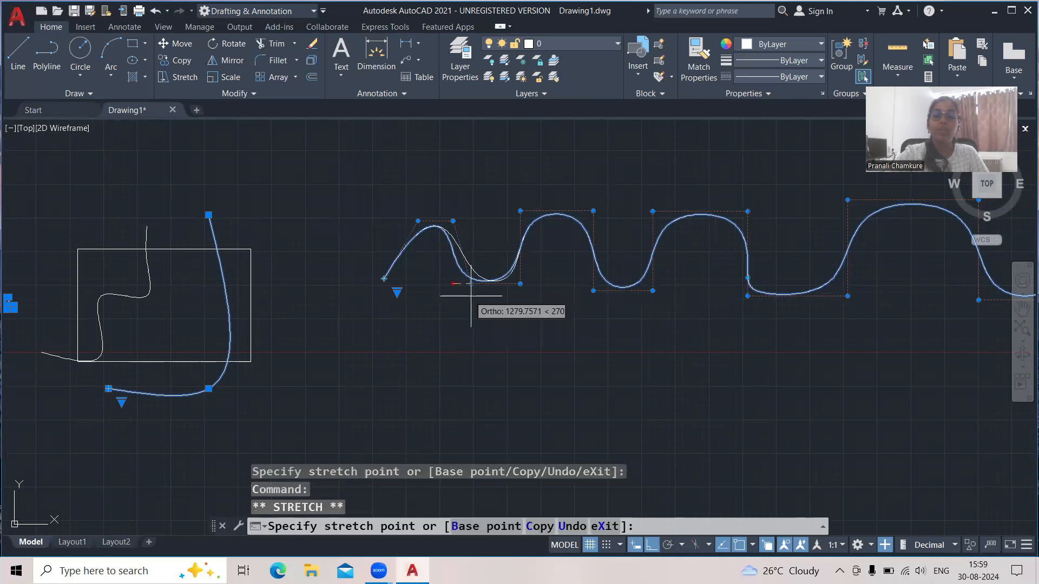
{"action": "left_click", "coordinate": [452, 307]}
{"action": "left_click", "coordinate": [520, 210]}
{"action": "left_click", "coordinate": [481, 211]}
{"action": "left_click", "coordinate": [521, 283]}
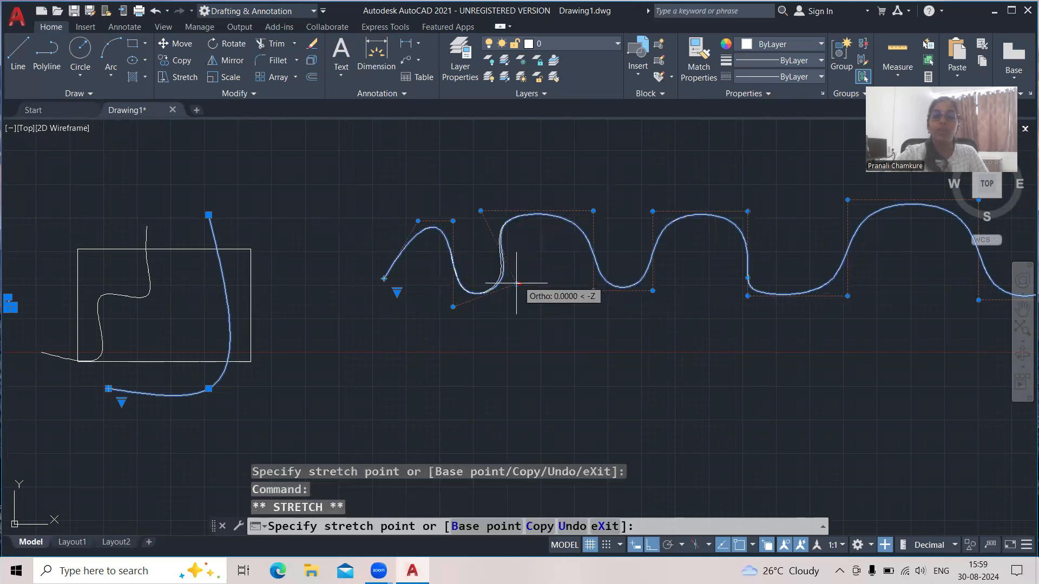
{"action": "left_click", "coordinate": [482, 304]}
{"action": "left_click", "coordinate": [593, 211]}
{"action": "left_click", "coordinate": [544, 204]}
{"action": "left_click", "coordinate": [593, 290]}
{"action": "left_click", "coordinate": [544, 307]}
Stretch the third hump's control vertices and the lower vertex after it toward the start of the CV spline.
{"action": "middle_click_drag", "start_coordinate": [622, 308], "coordinate": [510, 302]}
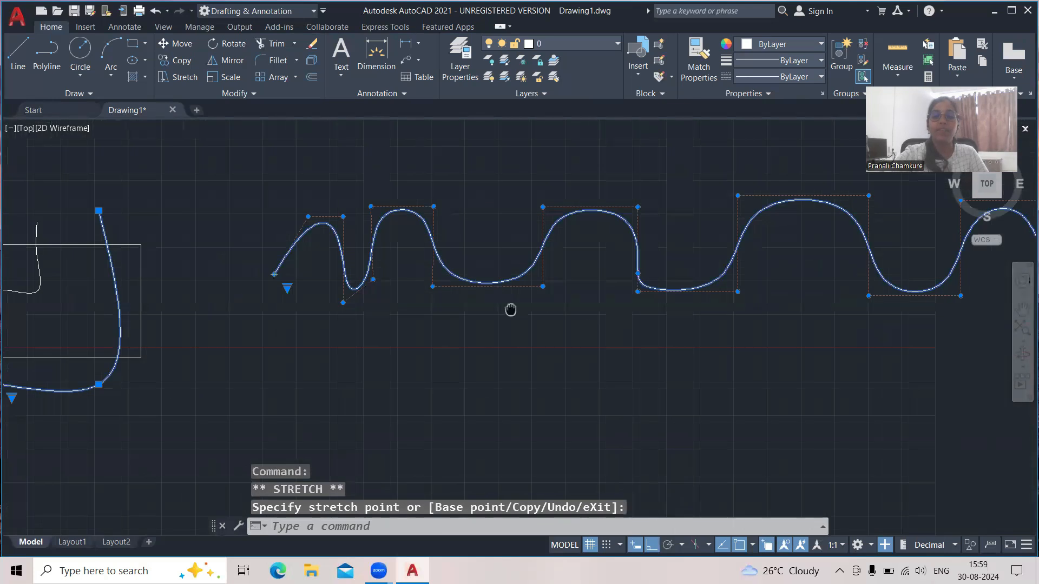
{"action": "left_click", "coordinate": [540, 205]}
{"action": "left_click", "coordinate": [490, 205]}
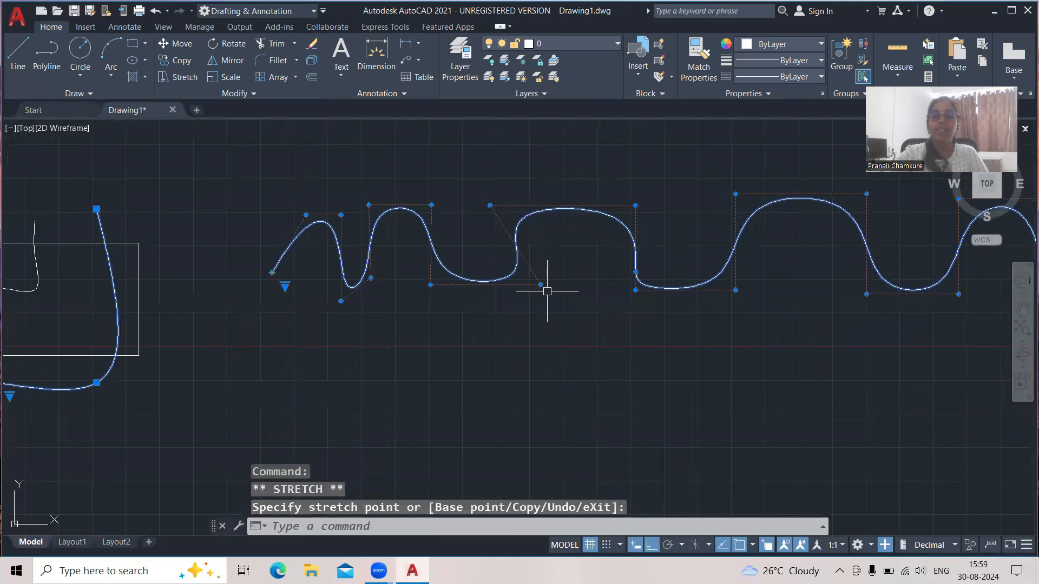
{"action": "left_click", "coordinate": [541, 284]}
{"action": "left_click", "coordinate": [480, 285]}
{"action": "left_click", "coordinate": [636, 206]}
{"action": "left_click", "coordinate": [579, 205]}
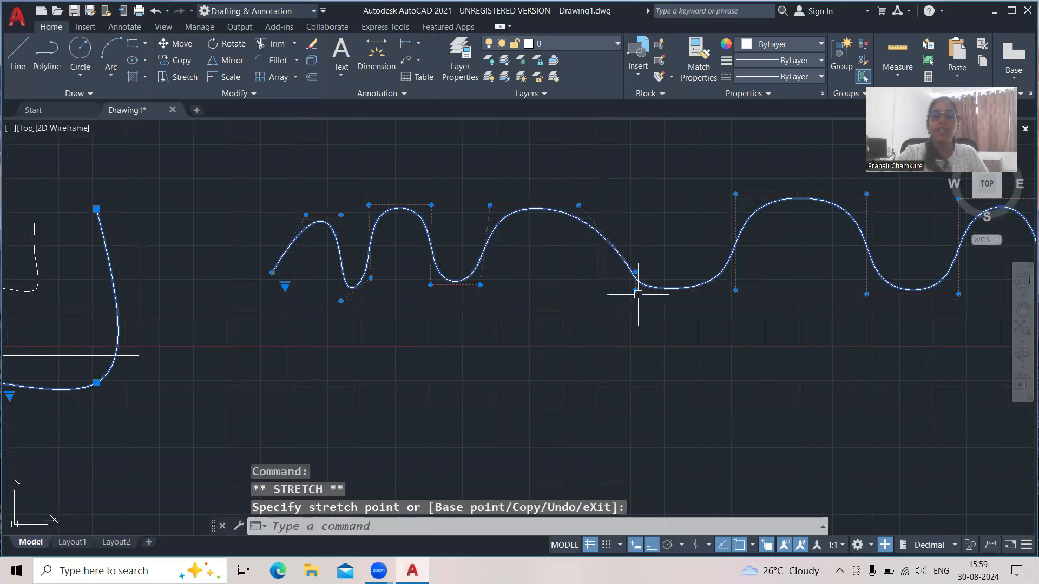
{"action": "left_click", "coordinate": [639, 295]}
{"action": "left_click", "coordinate": [557, 304]}
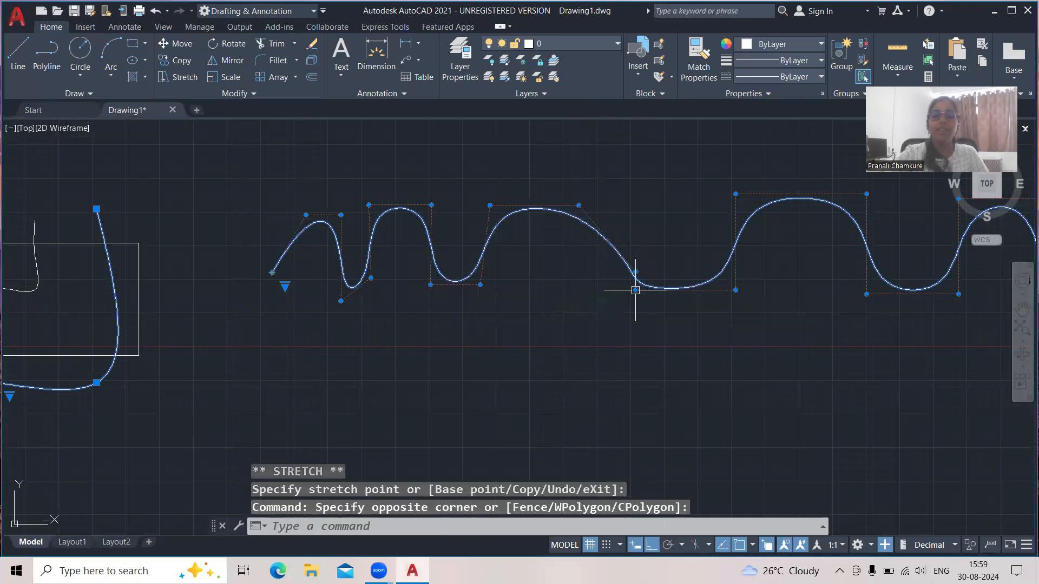
{"action": "left_click", "coordinate": [636, 290]}
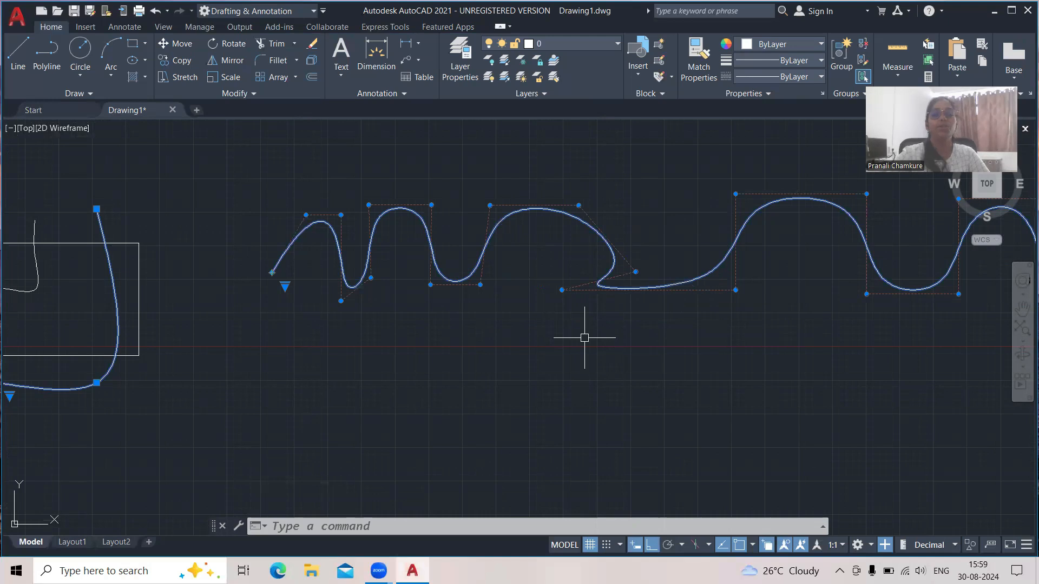
Erase the three selected splines, plus the remaining rectangle and stepped fit spline, to clear the drawing.
{"action": "key", "text": "Delete"}
{"action": "scroll", "coordinate": [207, 219], "scroll_direction": "down", "scroll_amount": 4}
{"action": "scroll", "coordinate": [207, 219], "scroll_direction": "down", "scroll_amount": 3}
{"action": "mouse_move", "coordinate": [285, 276]}
{"action": "left_mouse_down"}
{"action": "mouse_move", "coordinate": [204, 197]}
{"action": "mouse_move", "coordinate": [157, 258]}
{"action": "left_mouse_up"}
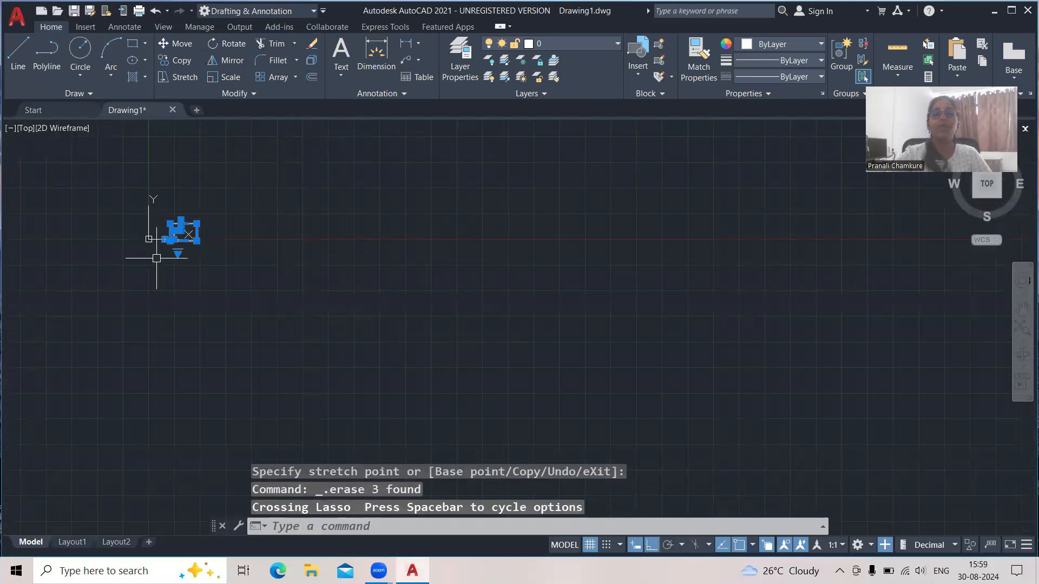
{"action": "key", "text": "Delete"}
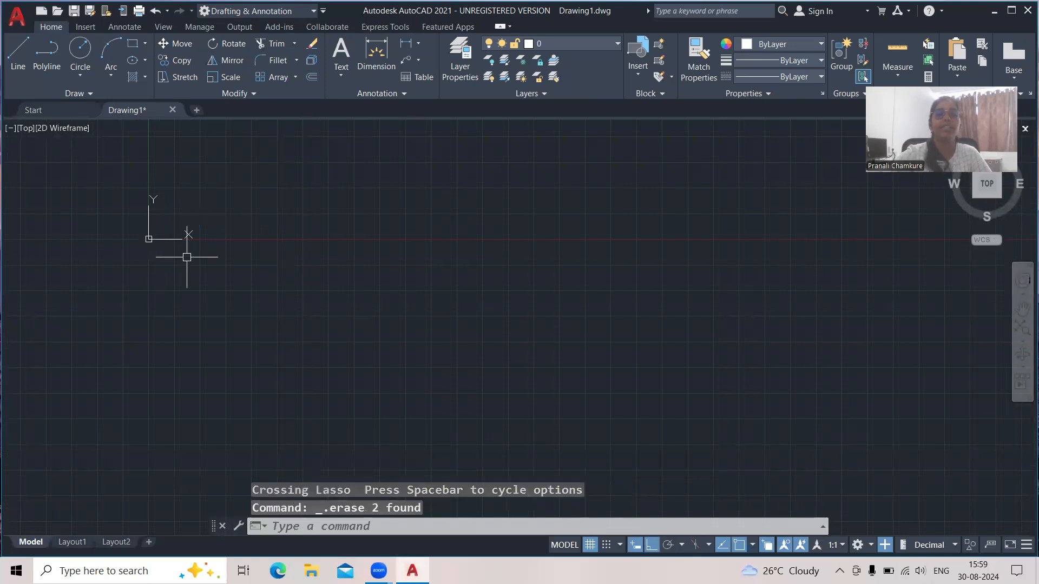
Set the insertion scale in the drawing units to Meters.
{"action": "type", "text": "un"}
{"action": "key", "text": "Return"}
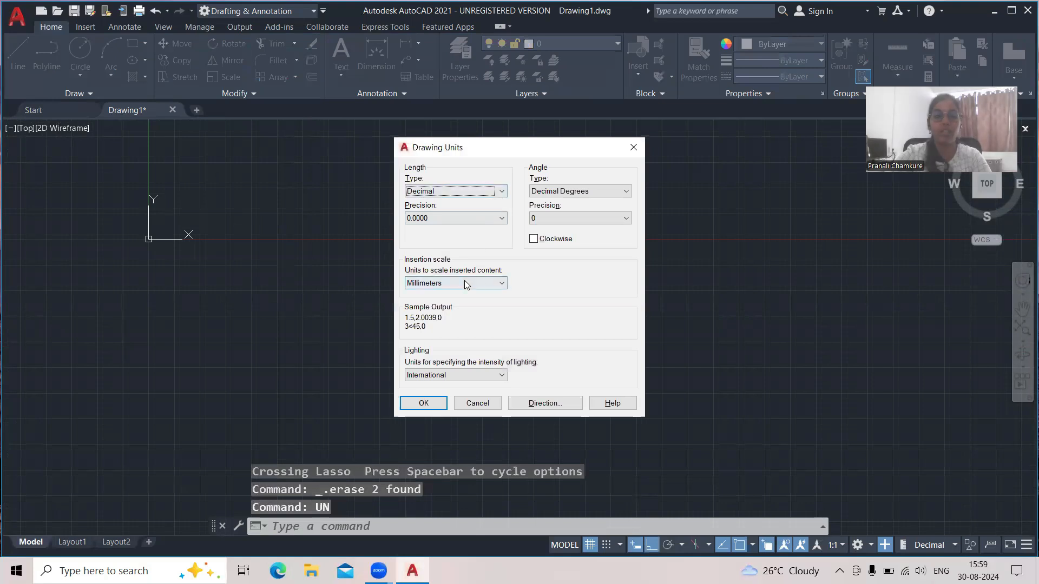
{"action": "left_click", "coordinate": [460, 285]}
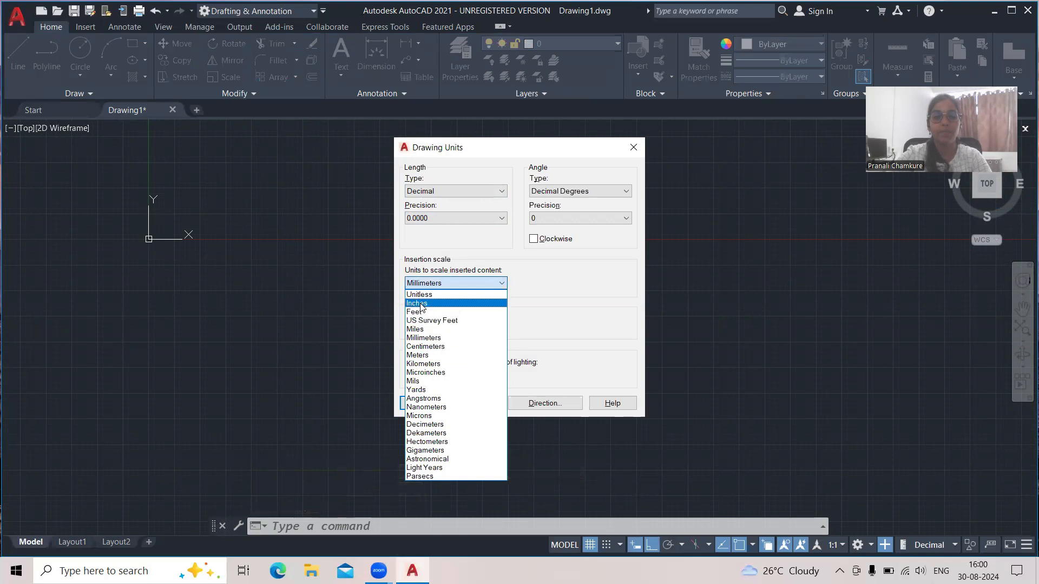
{"action": "left_click", "coordinate": [429, 356]}
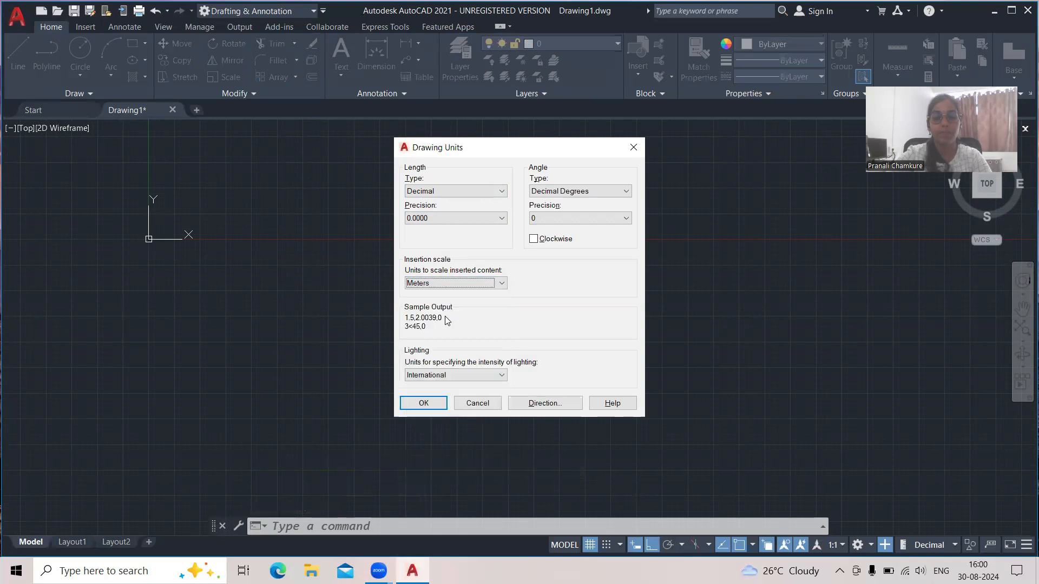
{"action": "left_click", "coordinate": [423, 403]}
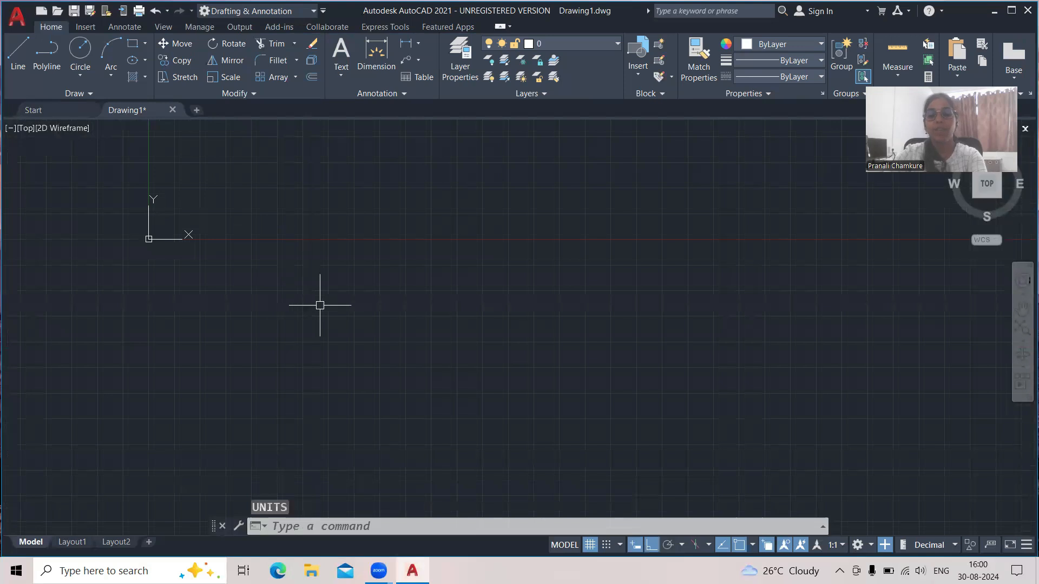
Set the model space limits with the lower left corner at 0,0 and the upper right corner at 420,297.
{"action": "type", "text": "LIM"}
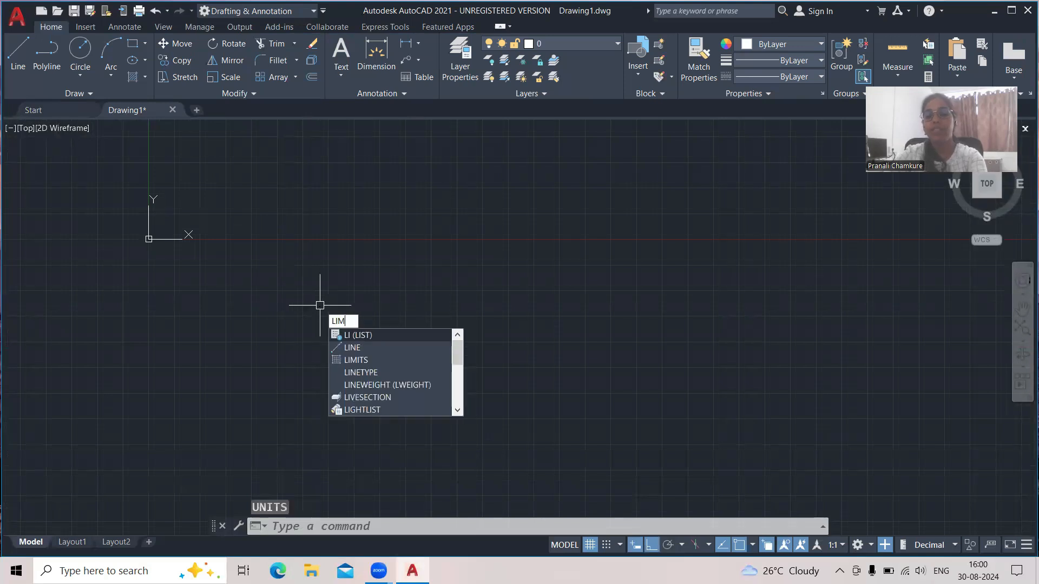
{"action": "key", "text": "Return"}
{"action": "type", "text": "0"}
{"action": "key", "text": "Tab"}
{"action": "type", "text": "0"}
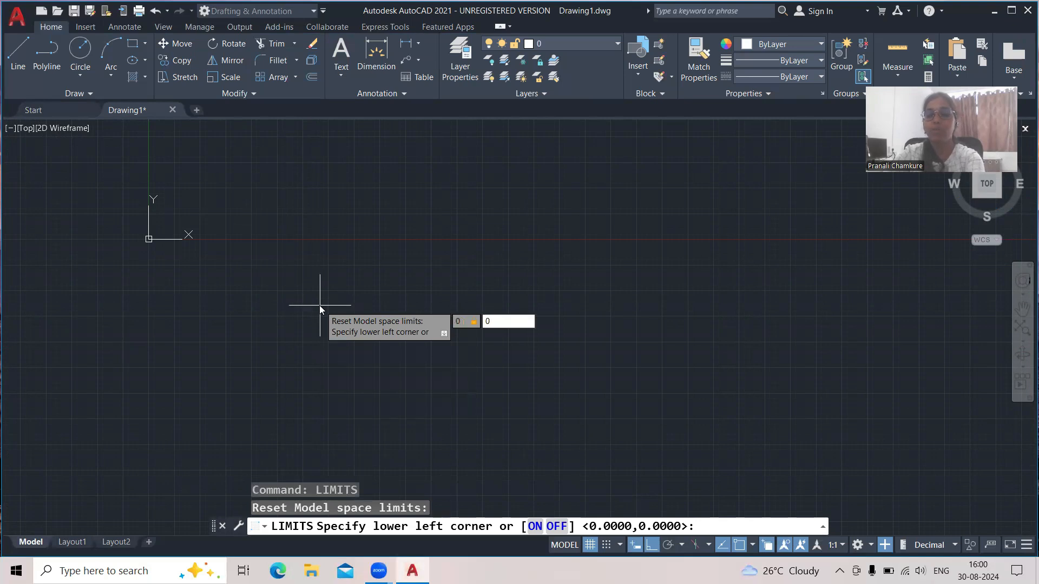
{"action": "key", "text": "Return"}
{"action": "type", "text": "4"}
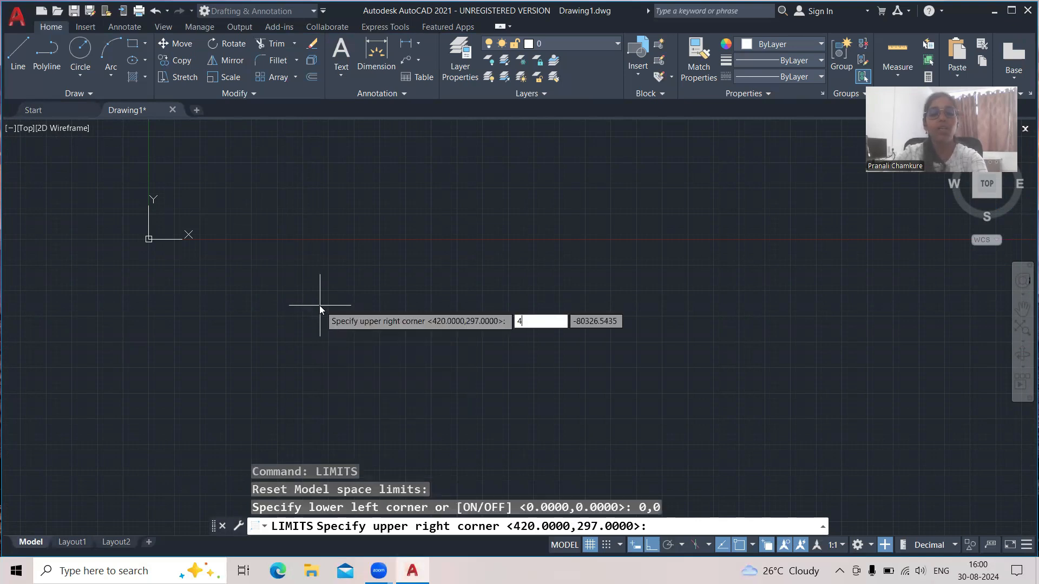
{"action": "type", "text": "20"}
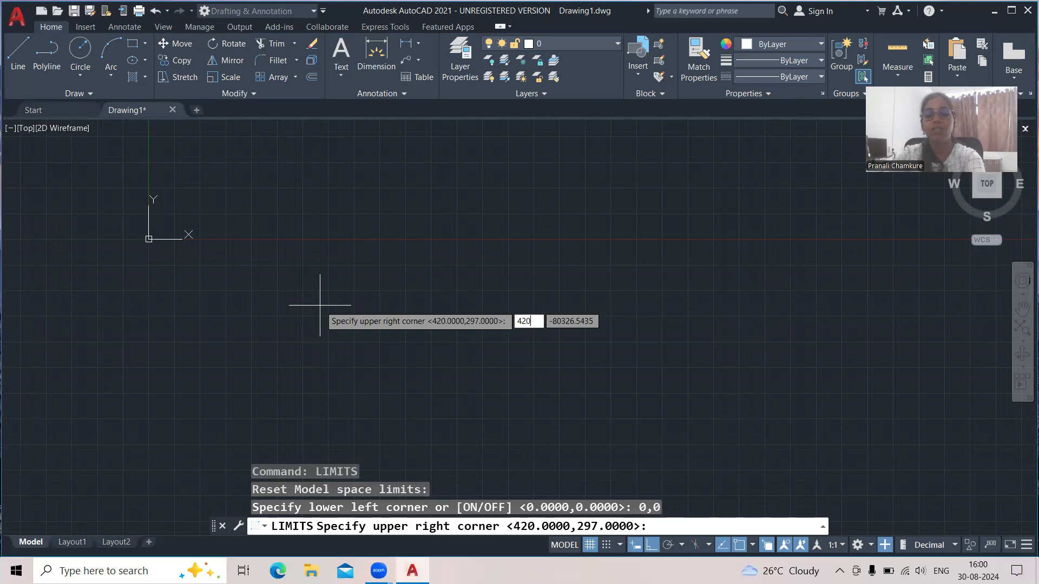
{"action": "key", "text": "Tab"}
{"action": "type", "text": "297"}
{"action": "key", "text": "Return"}
Zoom with the All option to fit the drawing limits in the view.
{"action": "type", "text": "z"}
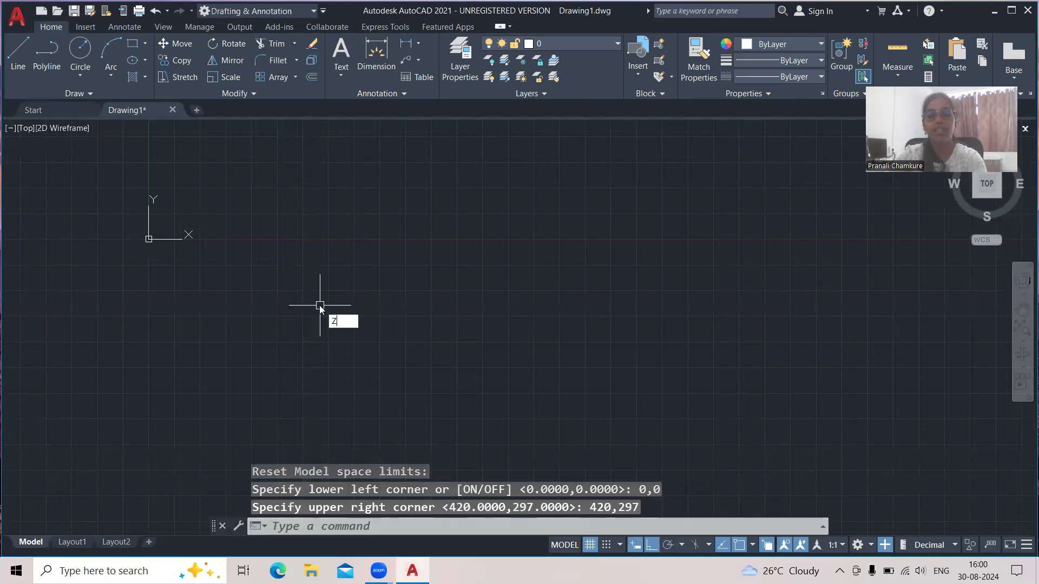
{"action": "key", "text": "Return"}
{"action": "type", "text": "a"}
{"action": "key", "text": "Return"}
Turn off grid display beyond the limits and allow subdivision below grid spacing in the drafting settings.
{"action": "type", "text": "d"}
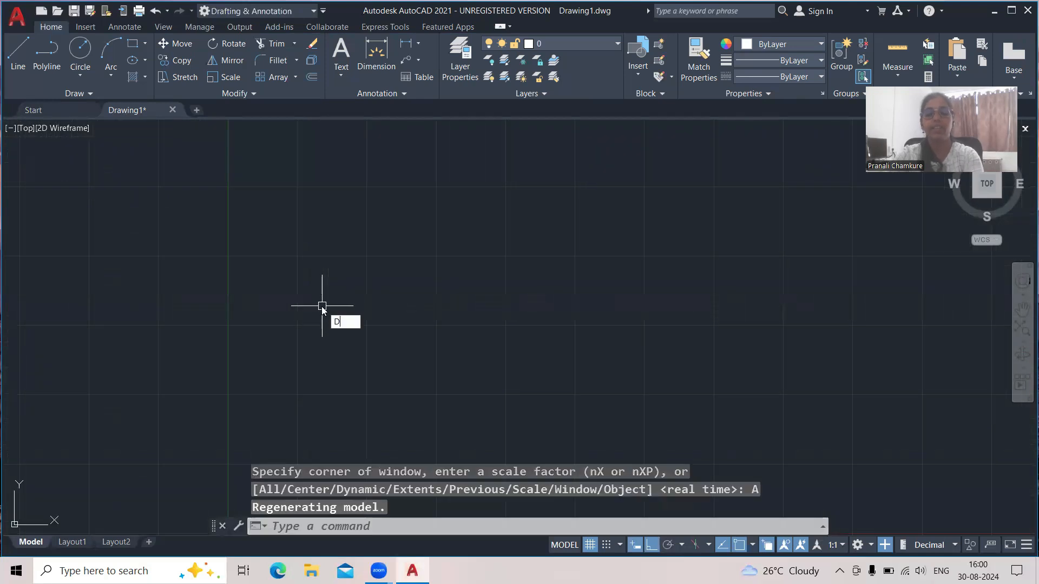
{"action": "type", "text": "s"}
{"action": "key", "text": "Return"}
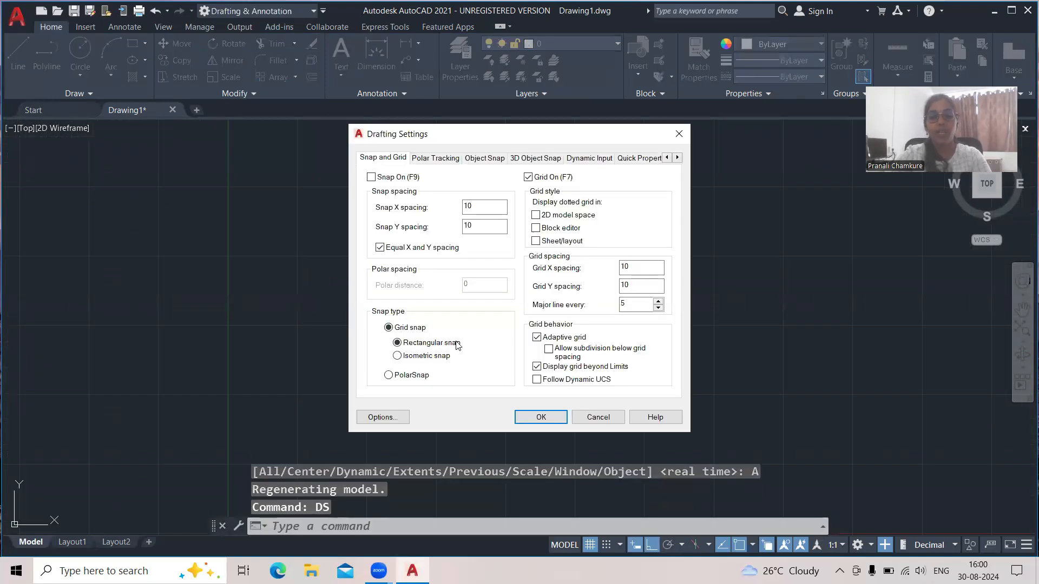
{"action": "left_click", "coordinate": [537, 366]}
{"action": "left_click", "coordinate": [548, 349]}
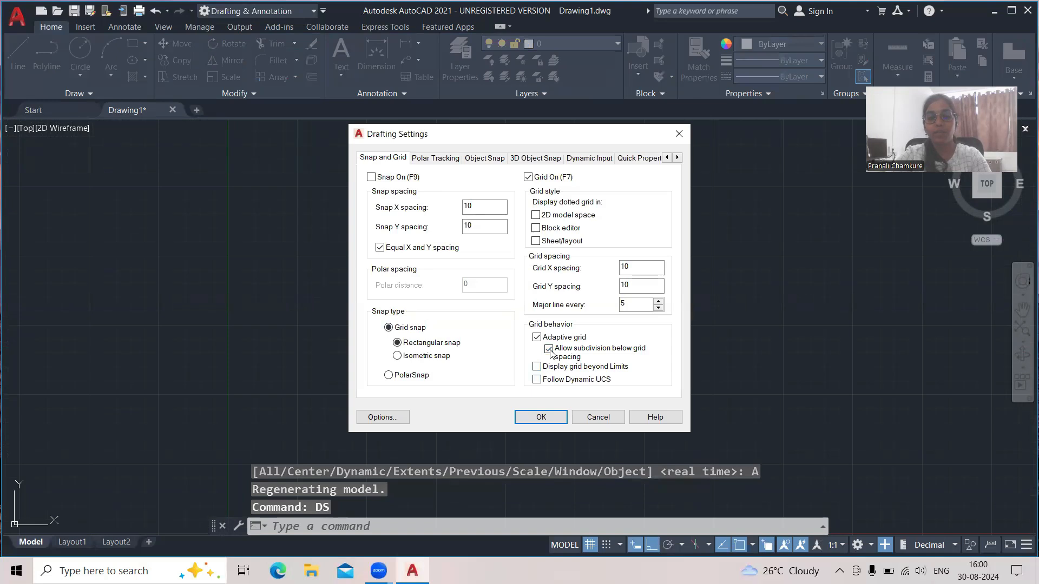
{"action": "left_click", "coordinate": [537, 417]}
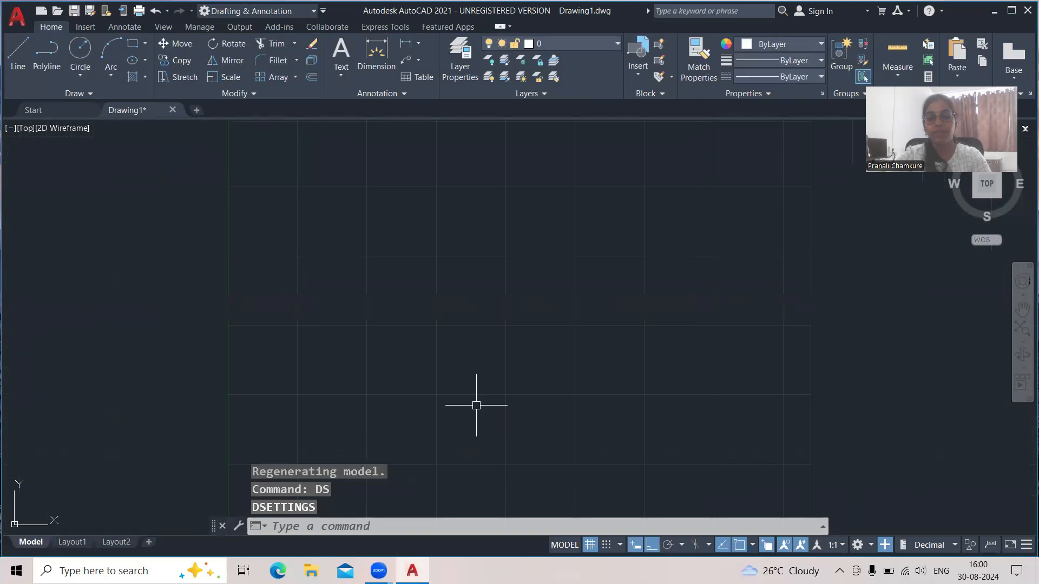
{"action": "scroll", "coordinate": [326, 289], "scroll_direction": "down", "scroll_amount": 2}
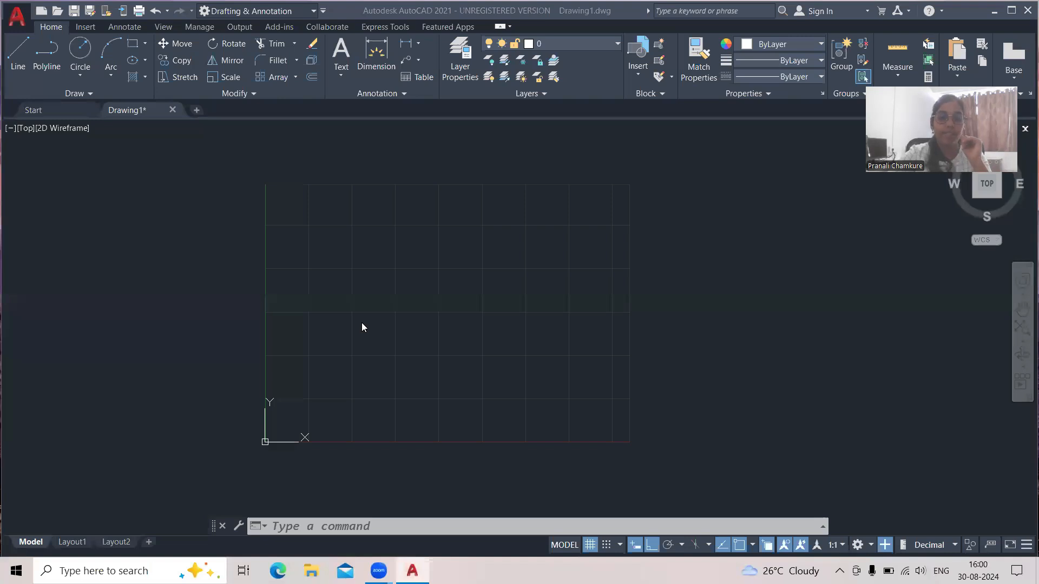
{"action": "scroll", "coordinate": [359, 327], "scroll_direction": "up", "scroll_amount": 2}
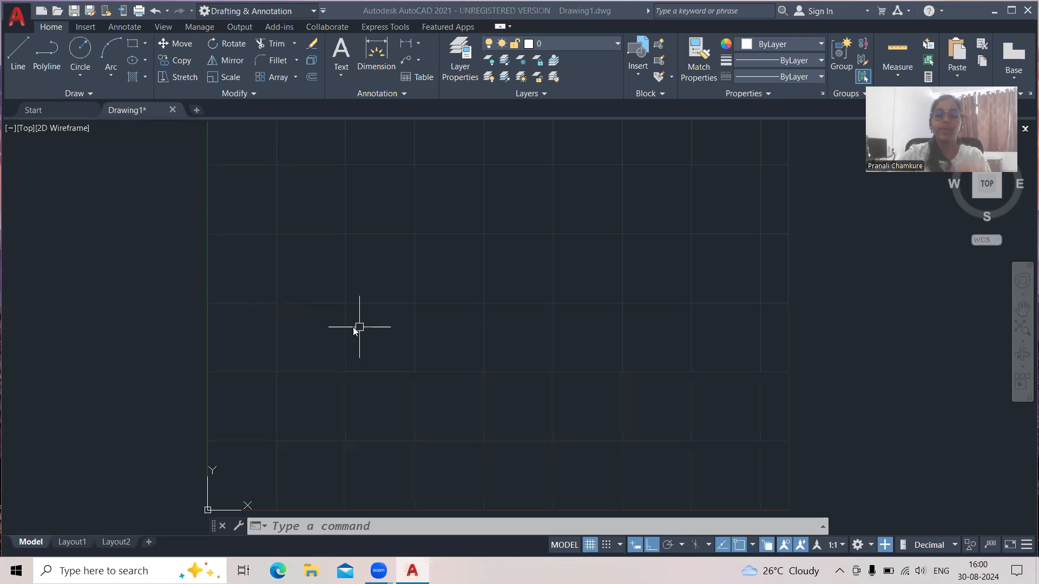
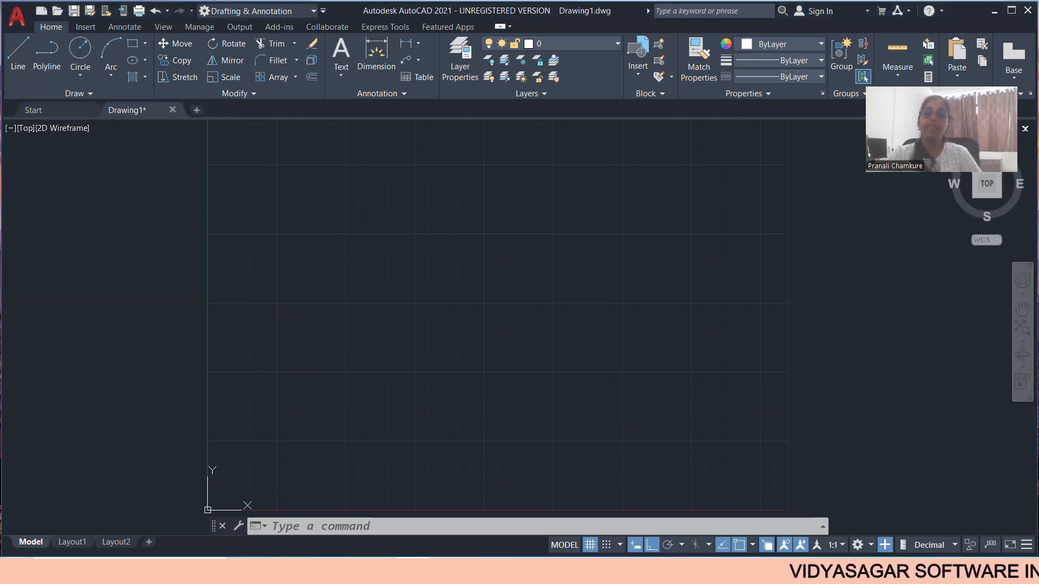
Draw a freehand rectangle inside the drawing limits as the room's outer wall outline.
{"action": "left_click", "coordinate": [74, 93]}
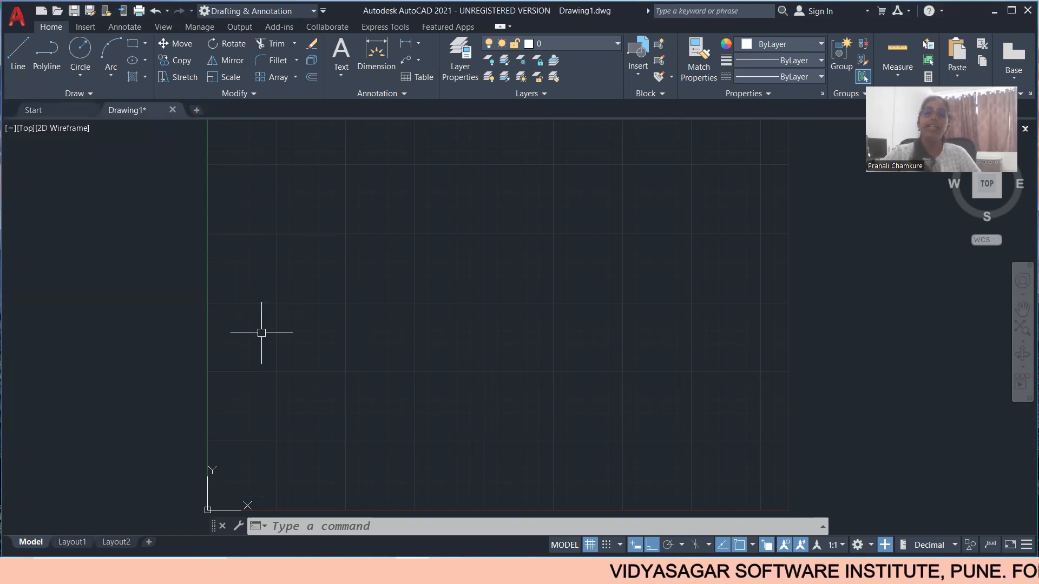
{"action": "type", "text": "REC"}
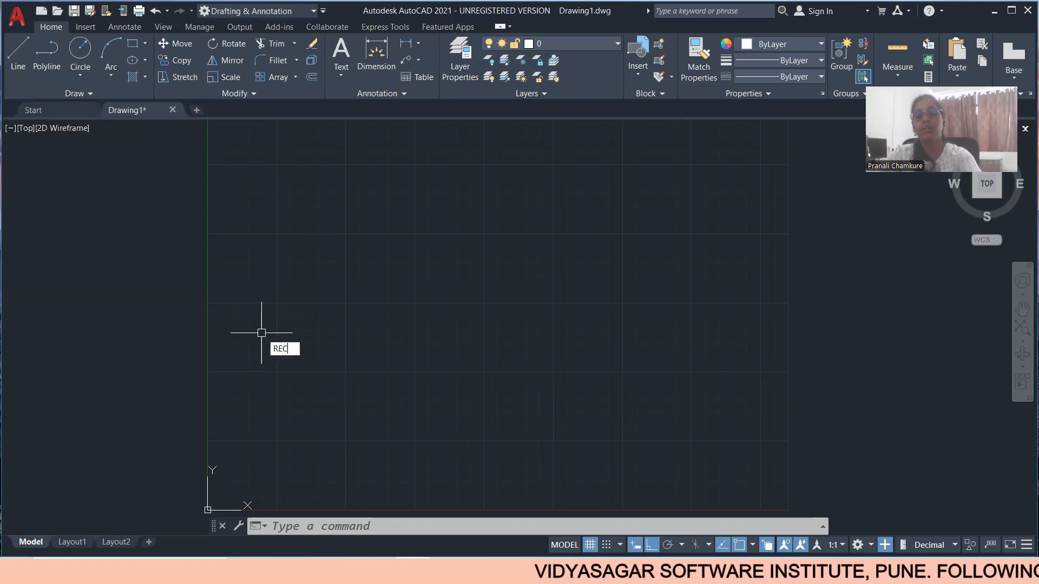
{"action": "key", "text": "Return"}
{"action": "scroll", "coordinate": [217, 336], "scroll_direction": "down", "scroll_amount": 4}
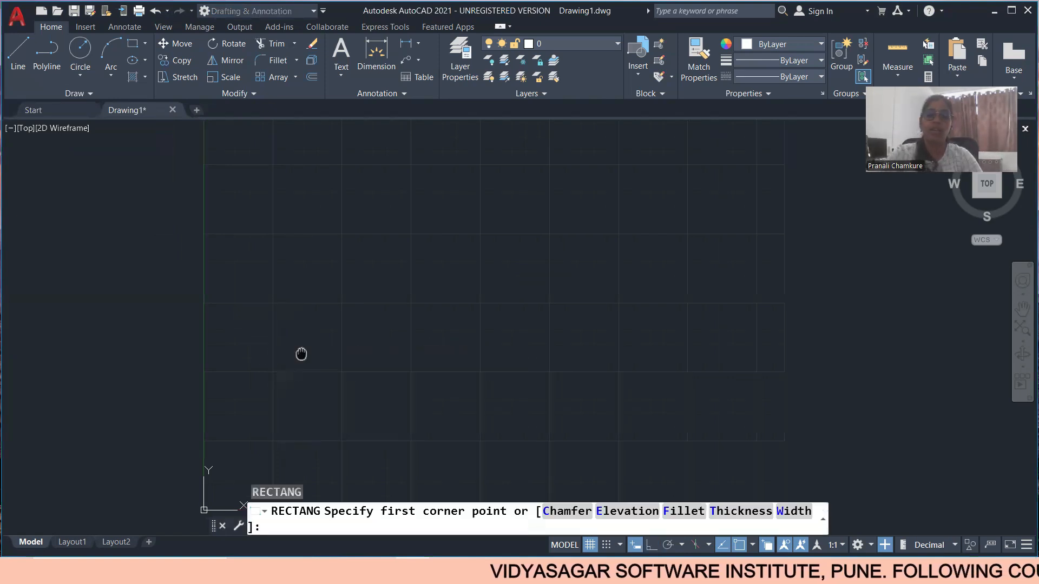
{"action": "scroll", "coordinate": [237, 309], "scroll_direction": "down", "scroll_amount": 2}
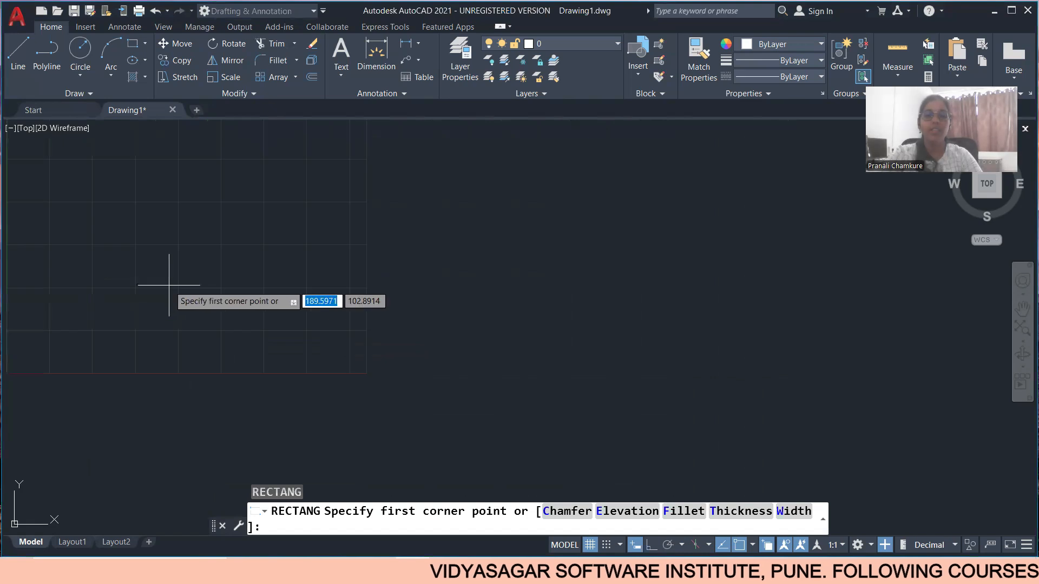
{"action": "left_click", "coordinate": [98, 217]}
{"action": "left_click", "coordinate": [245, 339]}
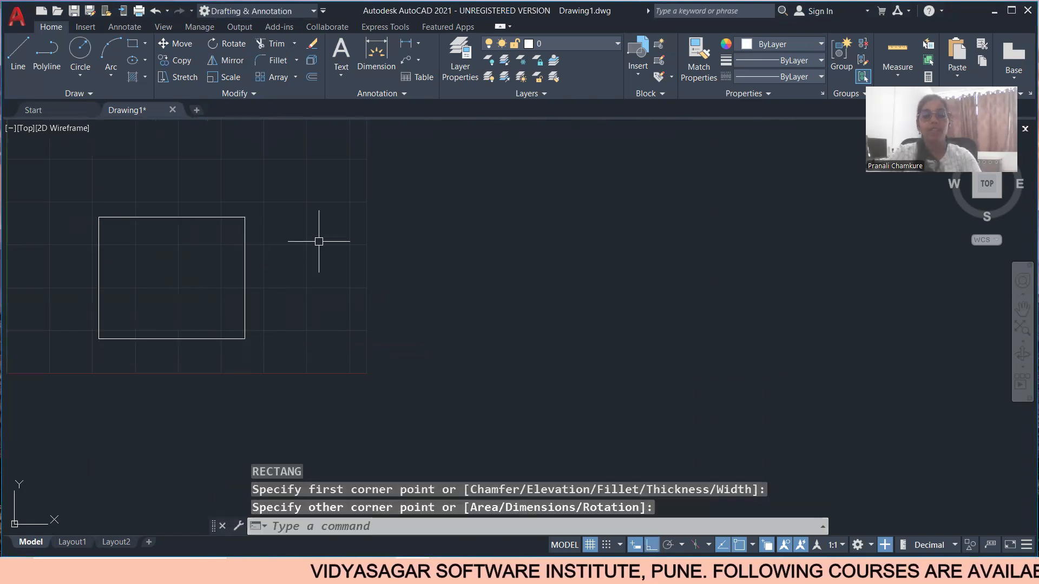
Offset the rectangle inward by a distance of 2.
{"action": "key", "text": "Return"}
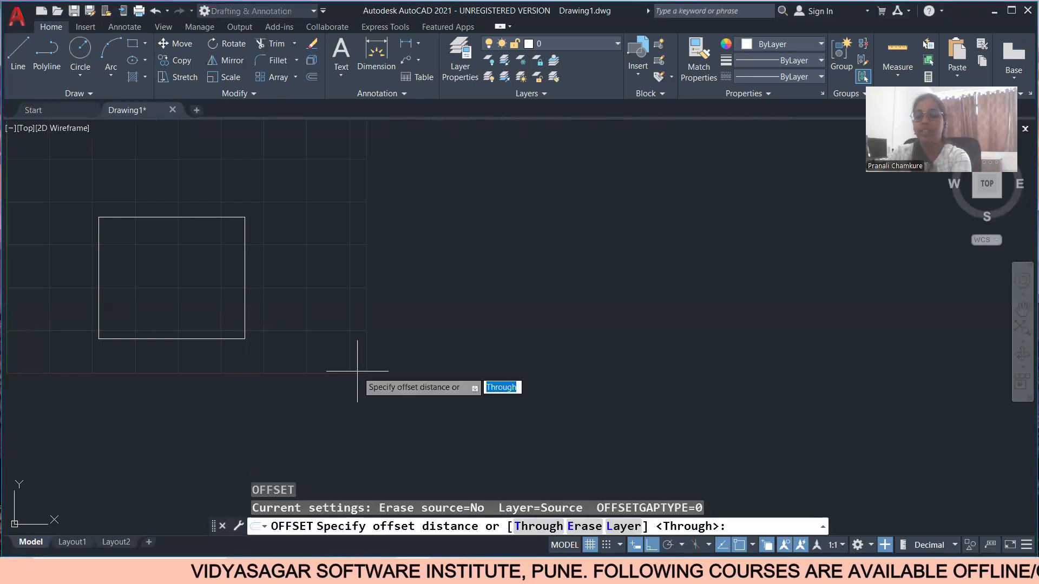
{"action": "key", "text": "Return"}
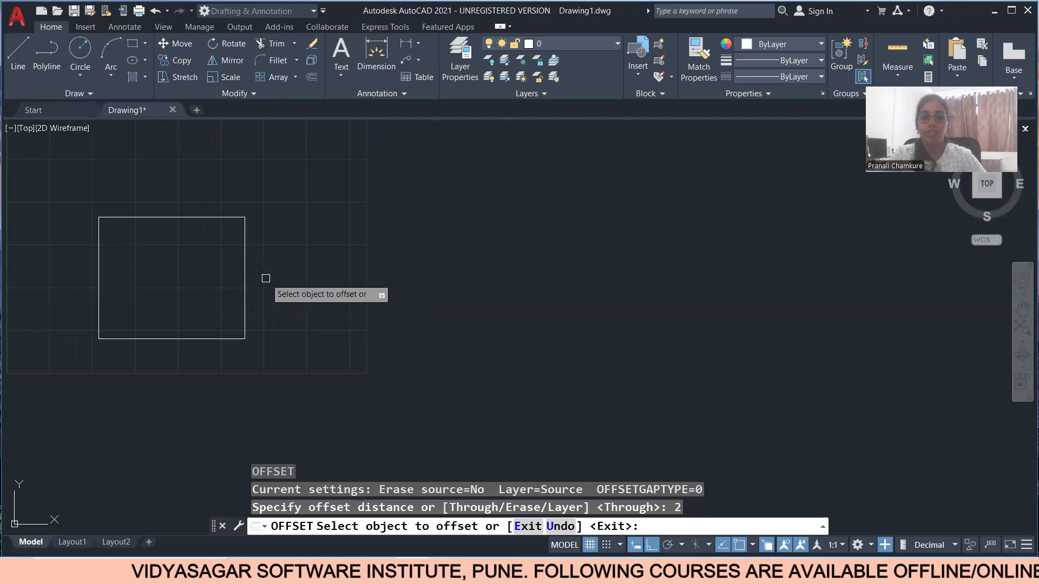
{"action": "left_click", "coordinate": [246, 287]}
{"action": "left_click", "coordinate": [217, 281]}
Offset the inner rectangle inward by 2 as well and delete the middle rectangle, leaving a double-line wall.
{"action": "middle_click_drag", "start_coordinate": [149, 285], "coordinate": [263, 285]}
{"action": "scroll", "coordinate": [263, 284], "scroll_direction": "up", "scroll_amount": 5}
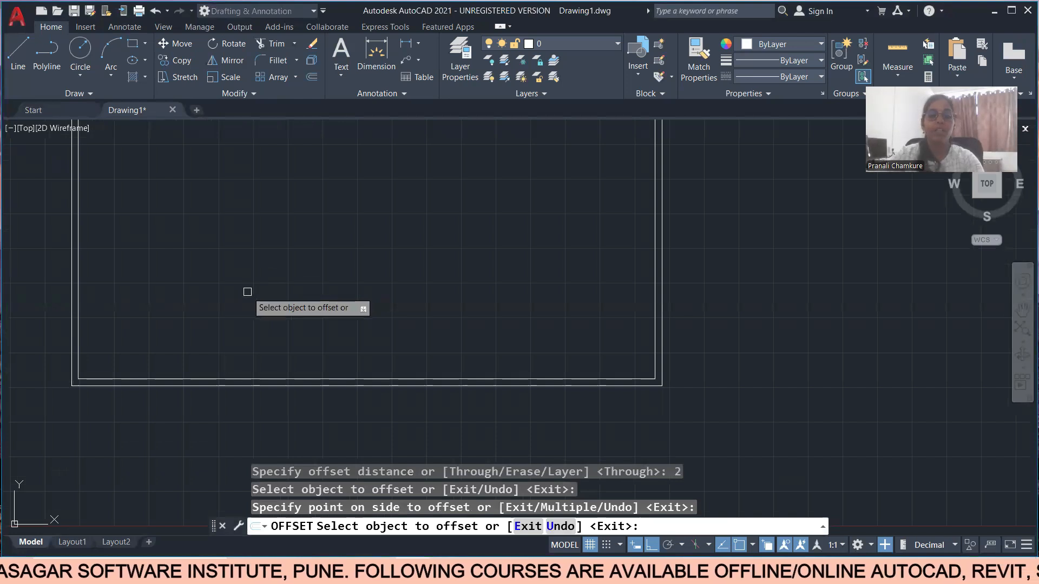
{"action": "left_click", "coordinate": [78, 355]}
{"action": "left_click", "coordinate": [108, 339]}
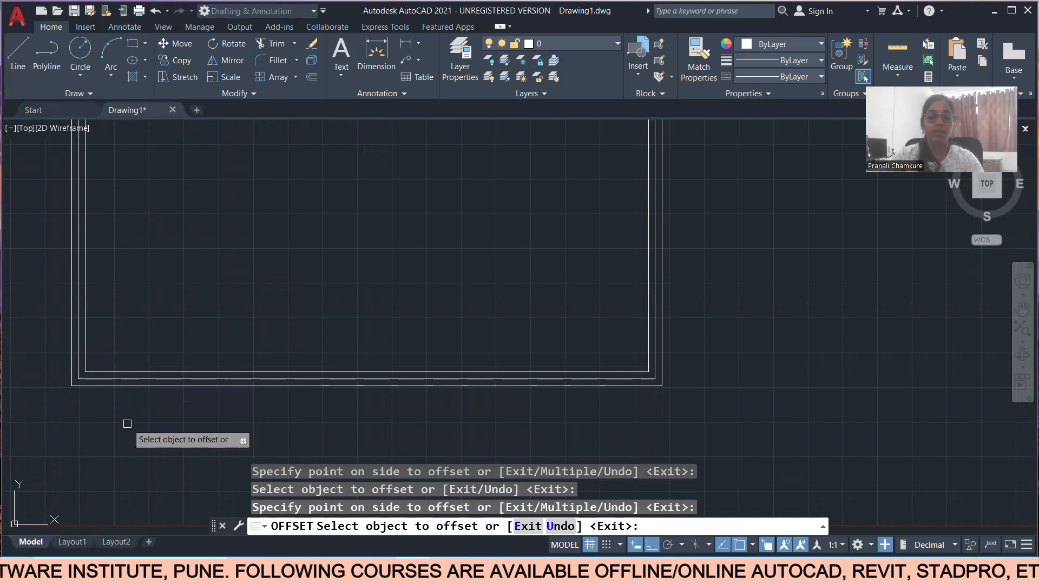
{"action": "key", "text": "Escape"}
{"action": "left_click", "coordinate": [115, 379]}
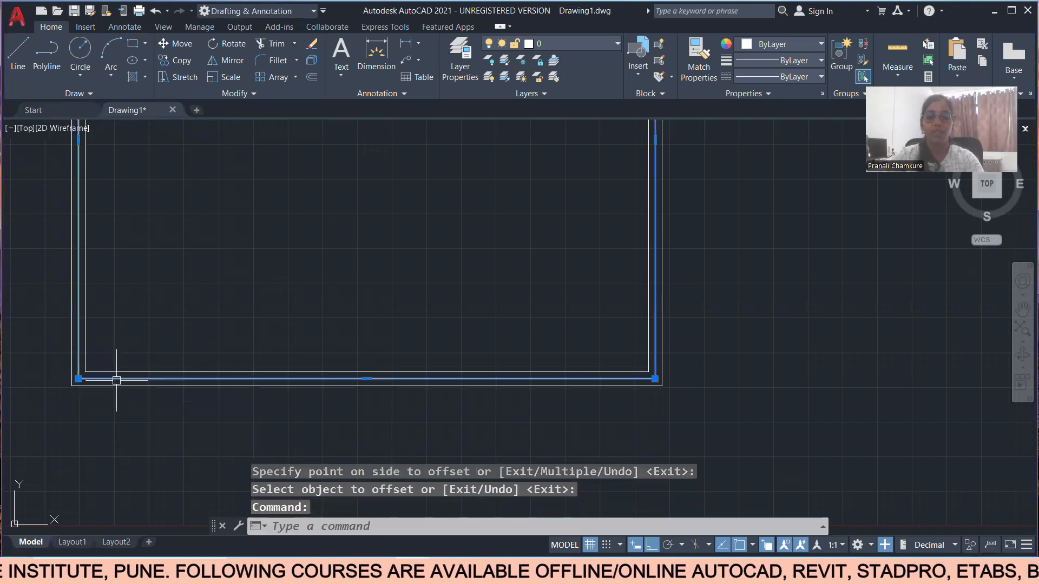
{"action": "key", "text": "Delete"}
{"action": "scroll", "coordinate": [116, 377], "scroll_direction": "down", "scroll_amount": 4}
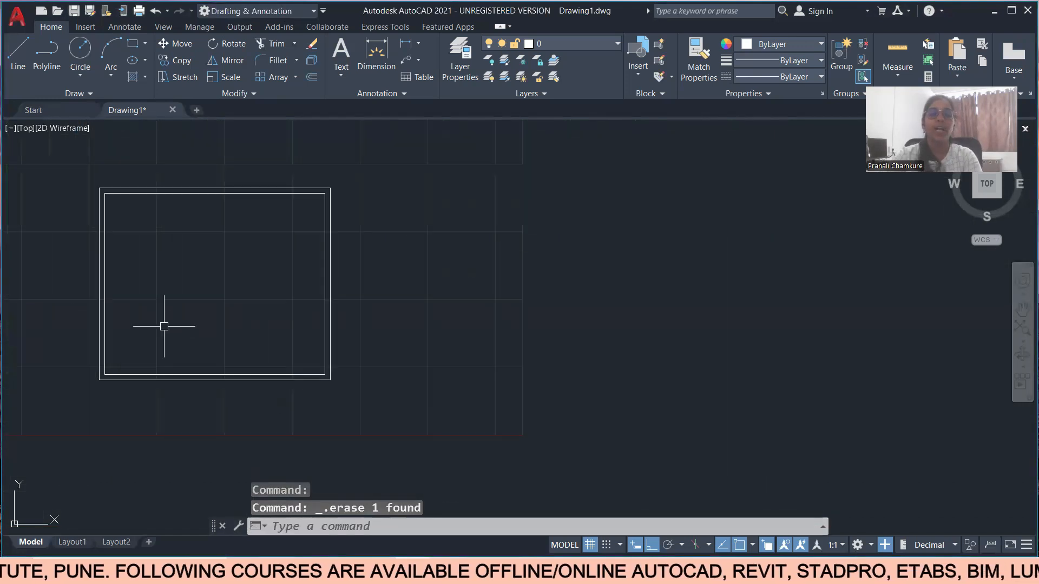
Draw a short vertical line across the lower wall near its left corner as the window's first edge.
{"action": "type", "text": "l"}
{"action": "key", "text": "Return"}
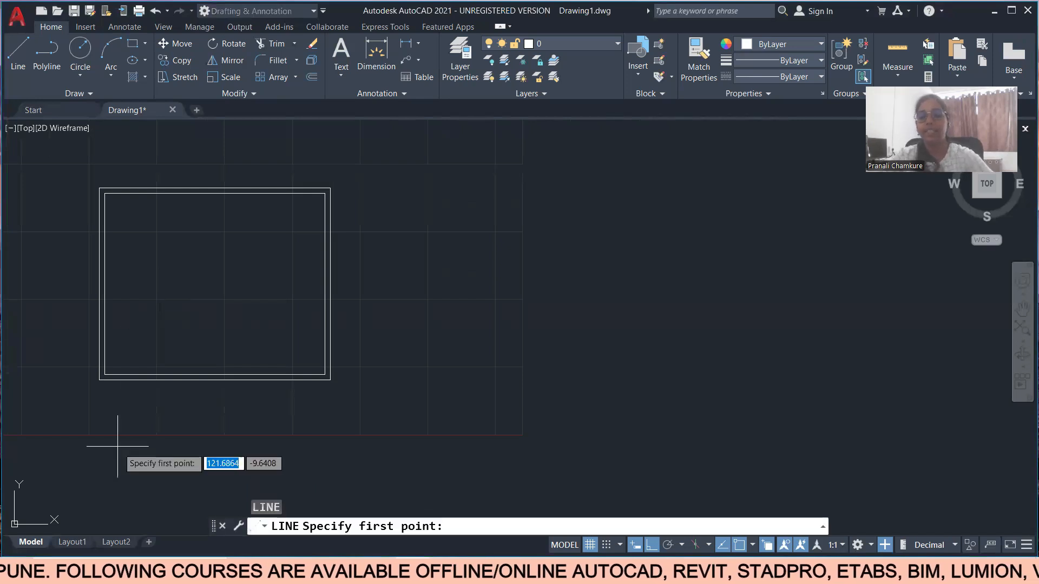
{"action": "scroll", "coordinate": [114, 424], "scroll_direction": "up", "scroll_amount": 4}
{"action": "left_click", "coordinate": [120, 311]}
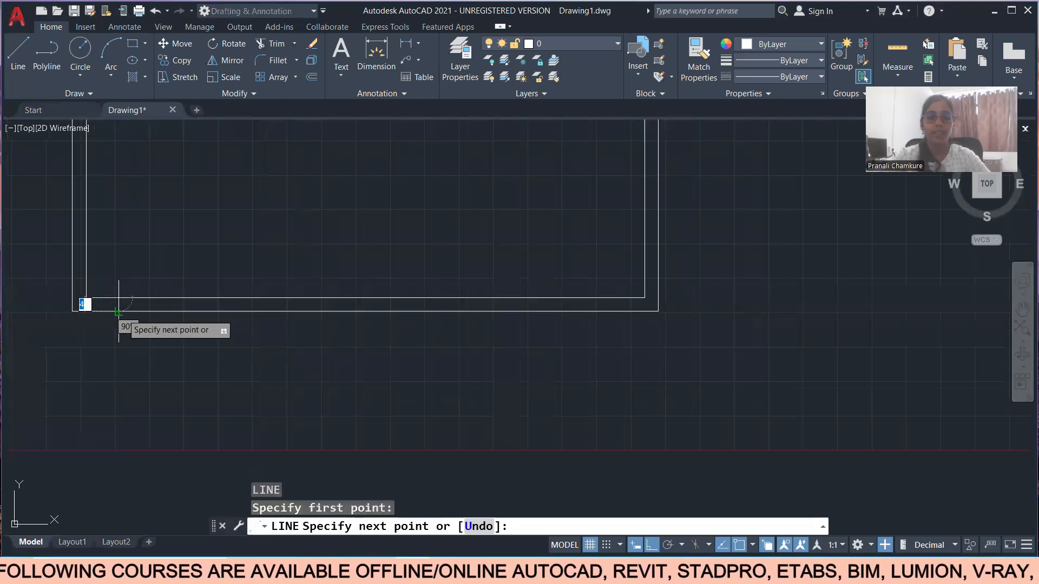
{"action": "right_click", "coordinate": [119, 312]}
{"action": "left_click", "coordinate": [145, 324]}
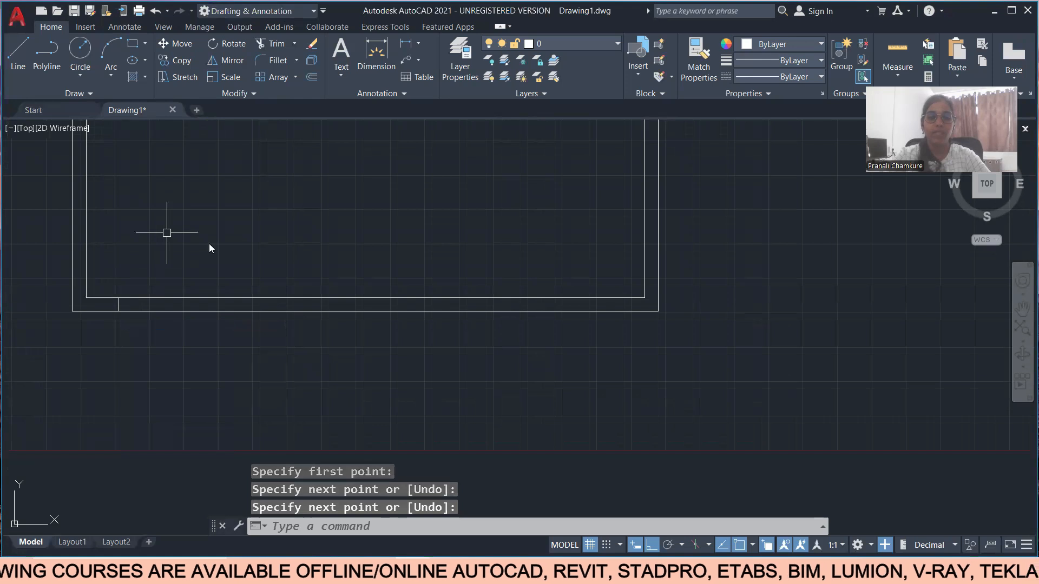
Draw a second short vertical line across the lower wall, further right, as the window's other edge.
{"action": "key", "text": "Return"}
{"action": "left_click", "coordinate": [267, 297]}
{"action": "left_click", "coordinate": [268, 311]}
{"action": "right_click", "coordinate": [267, 312]}
{"action": "left_click", "coordinate": [291, 322]}
Draw the window's centre line between the midpoints of its two short end lines.
{"action": "right_click", "coordinate": [247, 233]}
{"action": "left_click", "coordinate": [253, 236]}
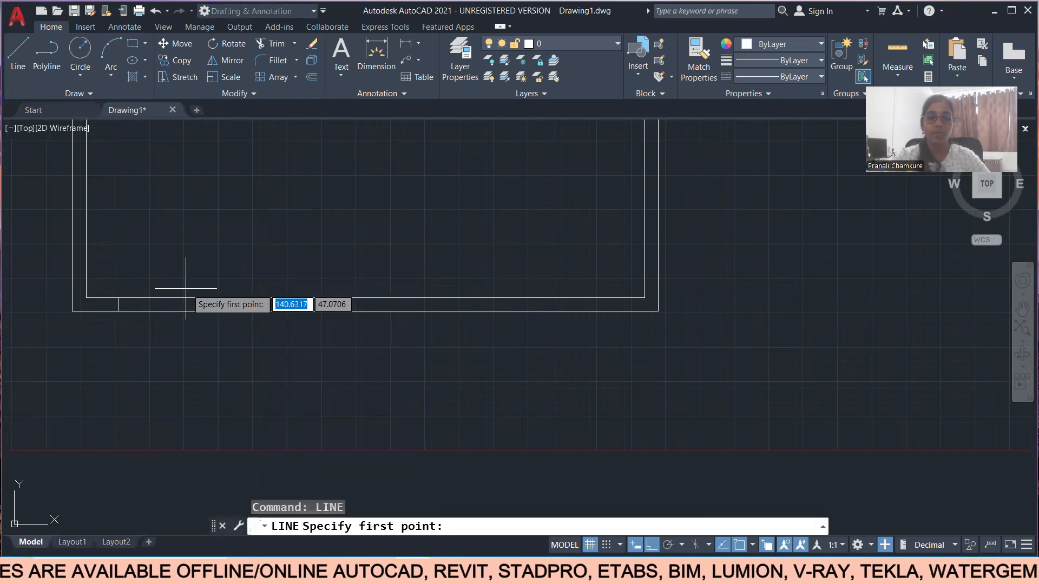
{"action": "scroll", "coordinate": [134, 310], "scroll_direction": "up", "scroll_amount": 2}
{"action": "left_click", "coordinate": [72, 283]}
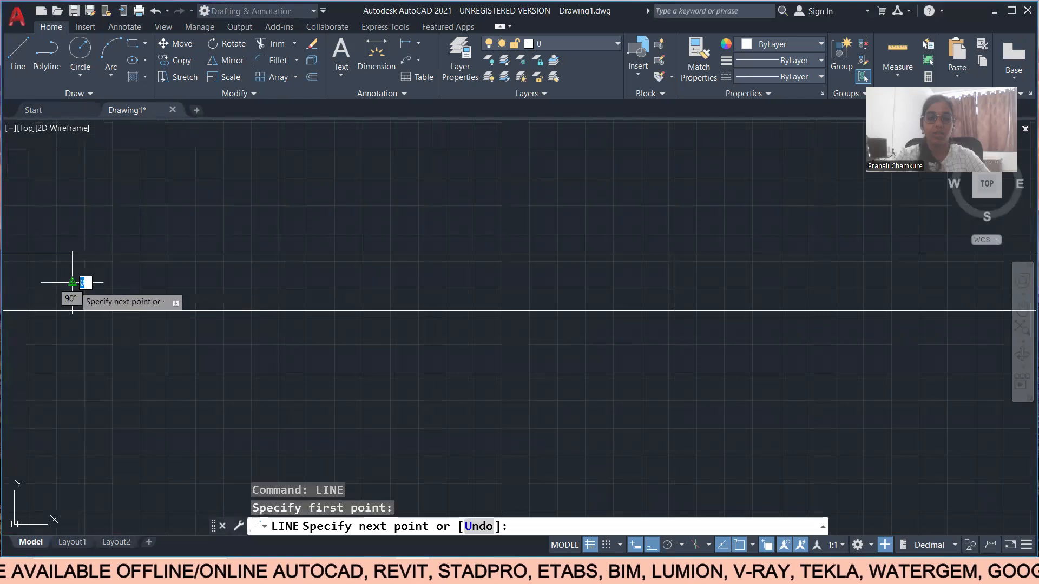
{"action": "scroll", "coordinate": [361, 292], "scroll_direction": "down", "scroll_amount": 3}
{"action": "scroll", "coordinate": [432, 297], "scroll_direction": "up", "scroll_amount": 5}
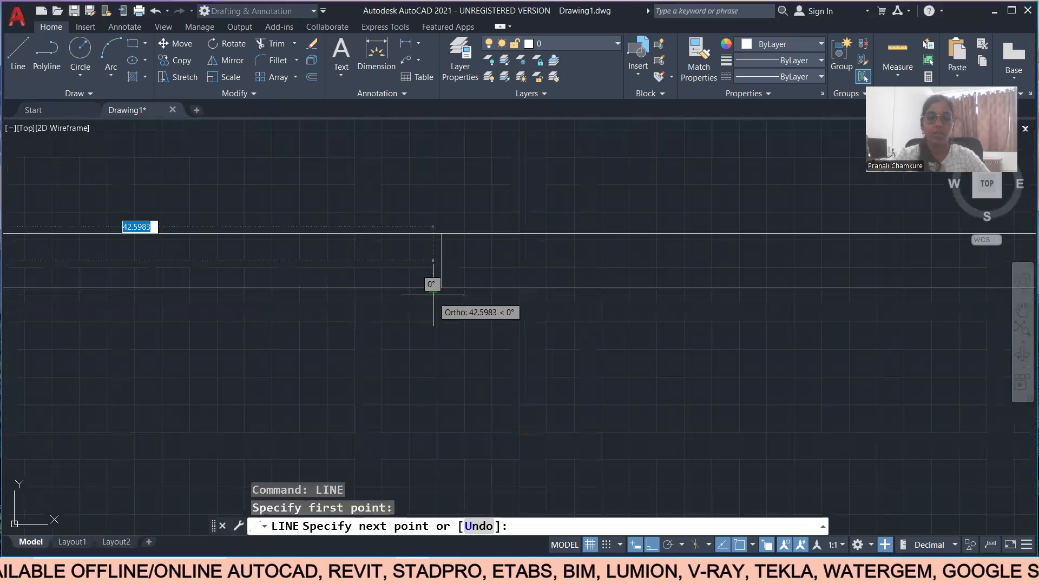
{"action": "left_click", "coordinate": [442, 261]}
{"action": "right_click", "coordinate": [443, 260]}
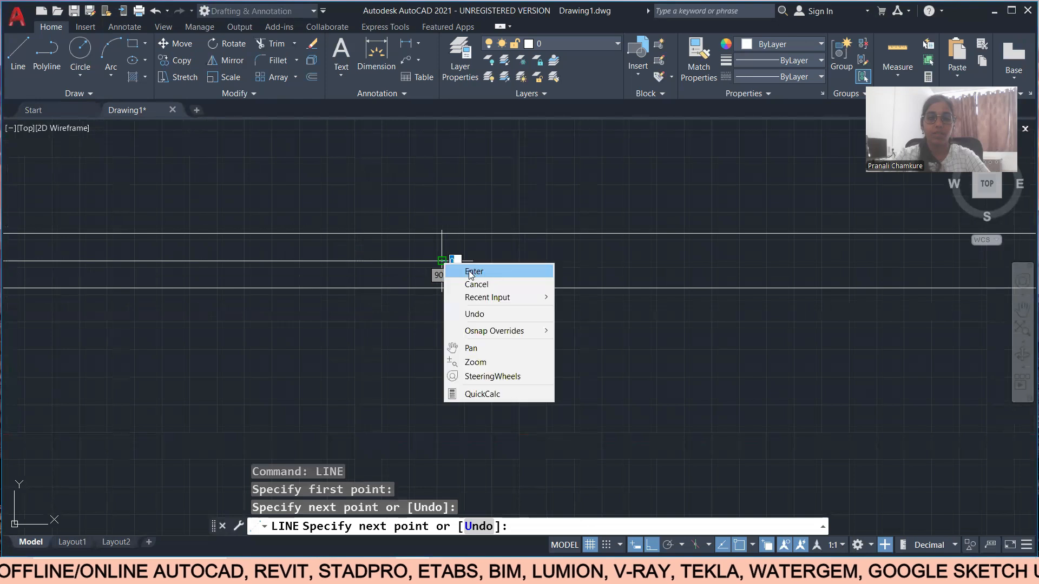
{"action": "left_click", "coordinate": [471, 271]}
Insert the Door - Metric block from the Architectural tool palette below the lower wall and close the palettes.
{"action": "scroll", "coordinate": [371, 267], "scroll_direction": "down", "scroll_amount": 3}
{"action": "scroll", "coordinate": [272, 274], "scroll_direction": "up", "scroll_amount": 3}
{"action": "middle_click_drag", "start_coordinate": [401, 274], "coordinate": [387, 312]}
{"action": "type", "text": "TO"}
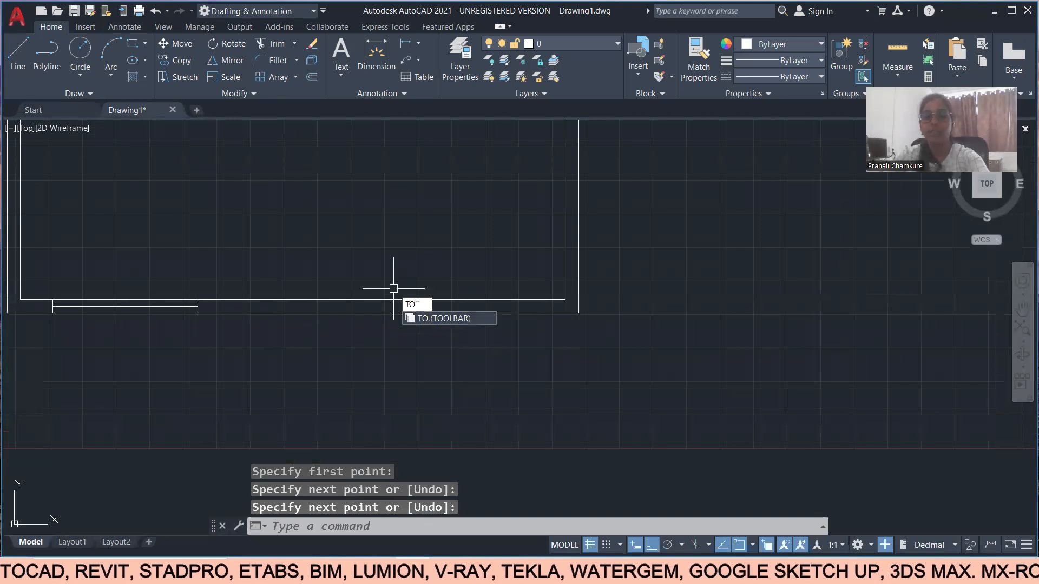
{"action": "key", "text": "Escape"}
{"action": "type", "text": "TP"}
{"action": "key", "text": "Return"}
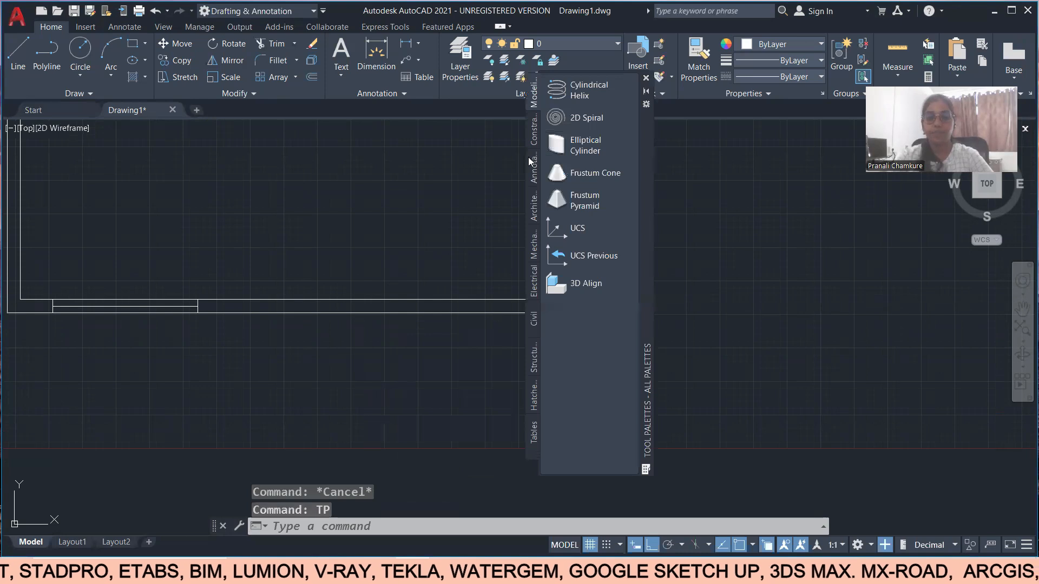
{"action": "left_click", "coordinate": [533, 208]}
{"action": "left_click", "coordinate": [563, 115]}
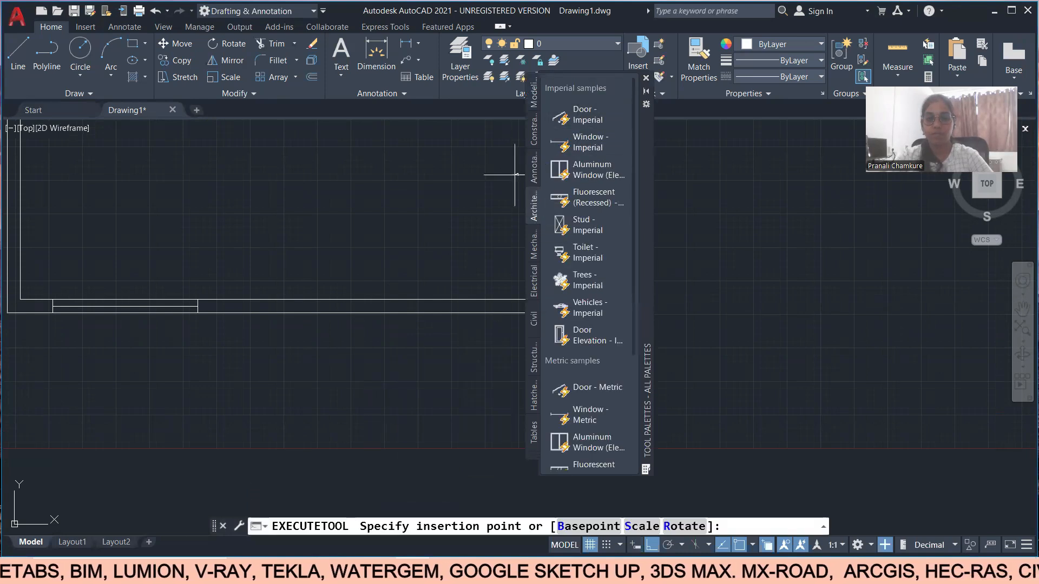
{"action": "left_click", "coordinate": [587, 388]}
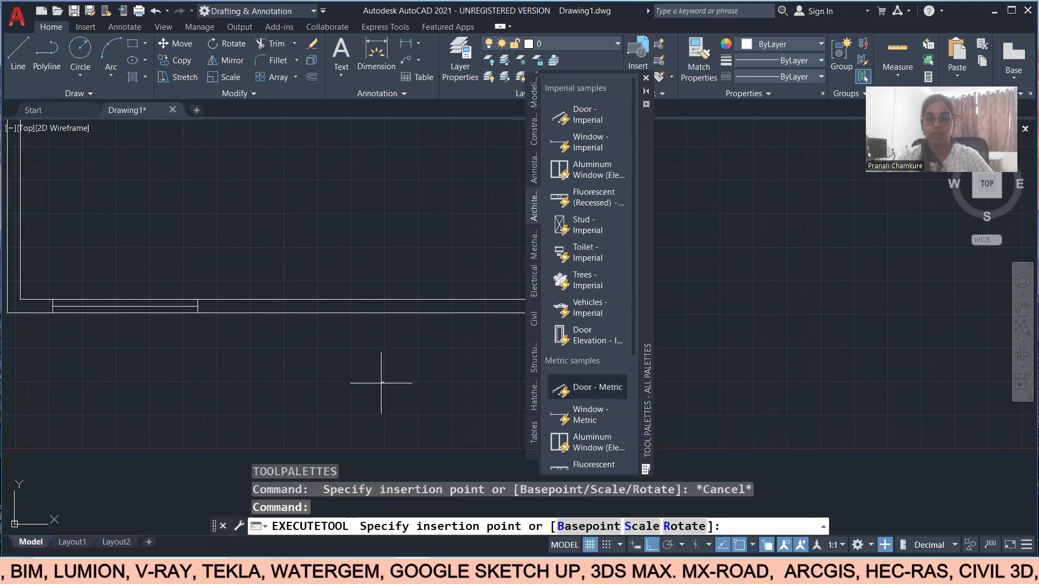
{"action": "key", "text": "Escape"}
{"action": "scroll", "coordinate": [384, 382], "scroll_direction": "up", "scroll_amount": 2}
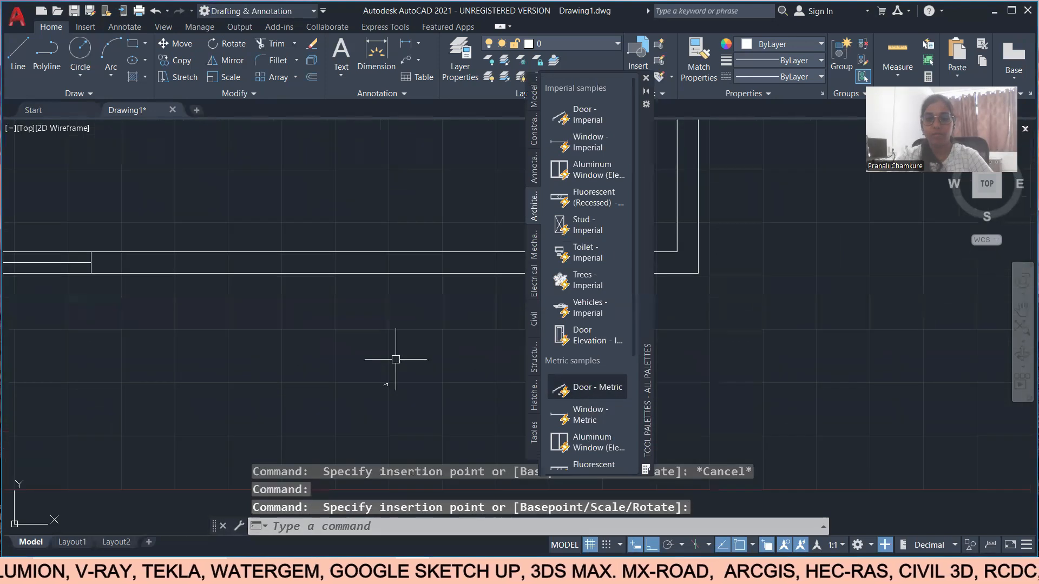
{"action": "left_click", "coordinate": [646, 78]}
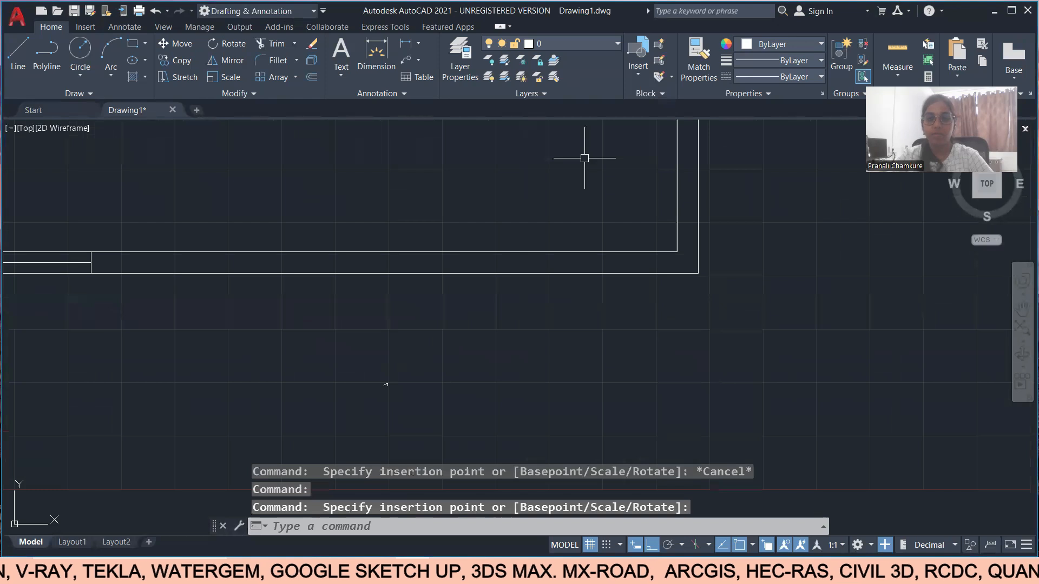
Scale up the tiny door block from its hinge-side end, picking the scale factor freehand.
{"action": "left_click_drag", "start_coordinate": [385, 384], "coordinate": [345, 366]}
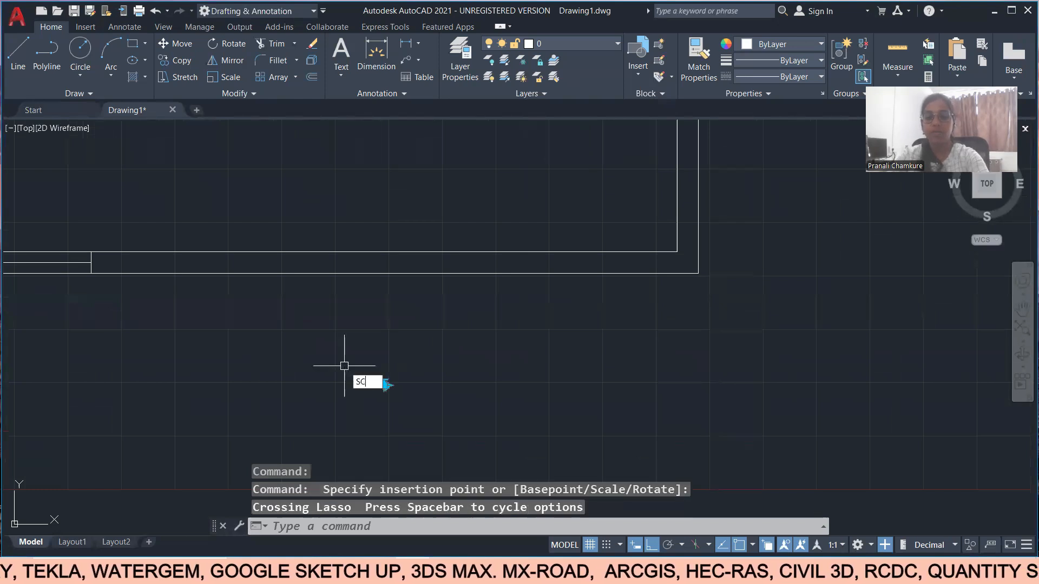
{"action": "key", "text": "Return"}
{"action": "scroll", "coordinate": [379, 390], "scroll_direction": "down", "scroll_amount": 10}
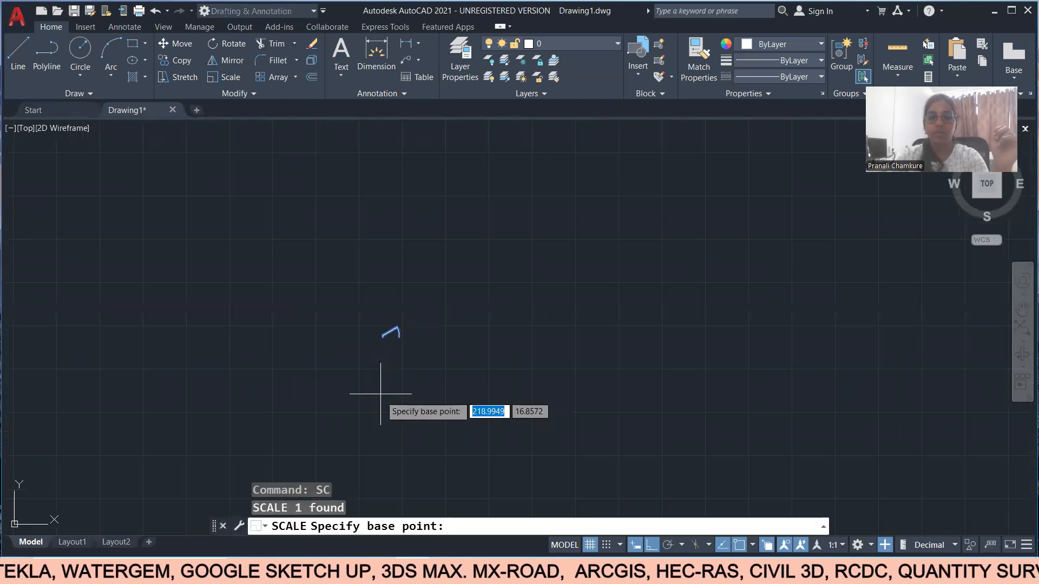
{"action": "left_click", "coordinate": [383, 337]}
{"action": "left_click", "coordinate": [562, 176]}
{"action": "scroll", "coordinate": [366, 197], "scroll_direction": "down", "scroll_amount": 5}
Enlarge the door block again from its hinge corner with a freehand scale factor to suit the room.
{"action": "mouse_move", "coordinate": [374, 361]}
{"action": "left_mouse_down"}
{"action": "mouse_move", "coordinate": [176, 329]}
{"action": "mouse_move", "coordinate": [174, 343]}
{"action": "left_mouse_up"}
{"action": "type", "text": "S"}
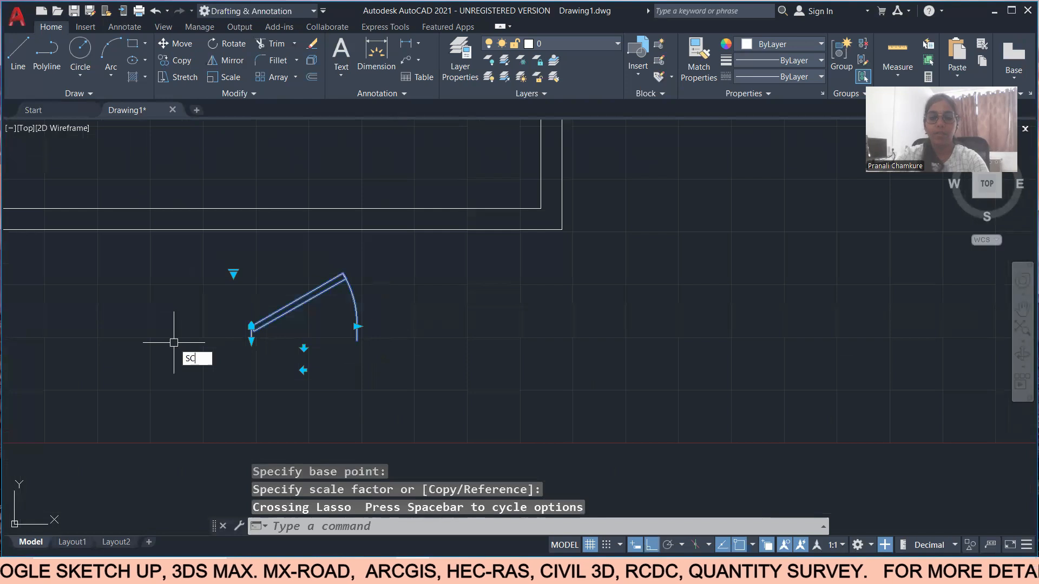
{"action": "type", "text": "C"}
{"action": "key", "text": "Return"}
{"action": "left_click", "coordinate": [251, 330]}
{"action": "left_click", "coordinate": [348, 267]}
Change the door block's opening angle so that its leaf stands perpendicular to the lower wall.
{"action": "scroll", "coordinate": [171, 347], "scroll_direction": "down", "scroll_amount": 3}
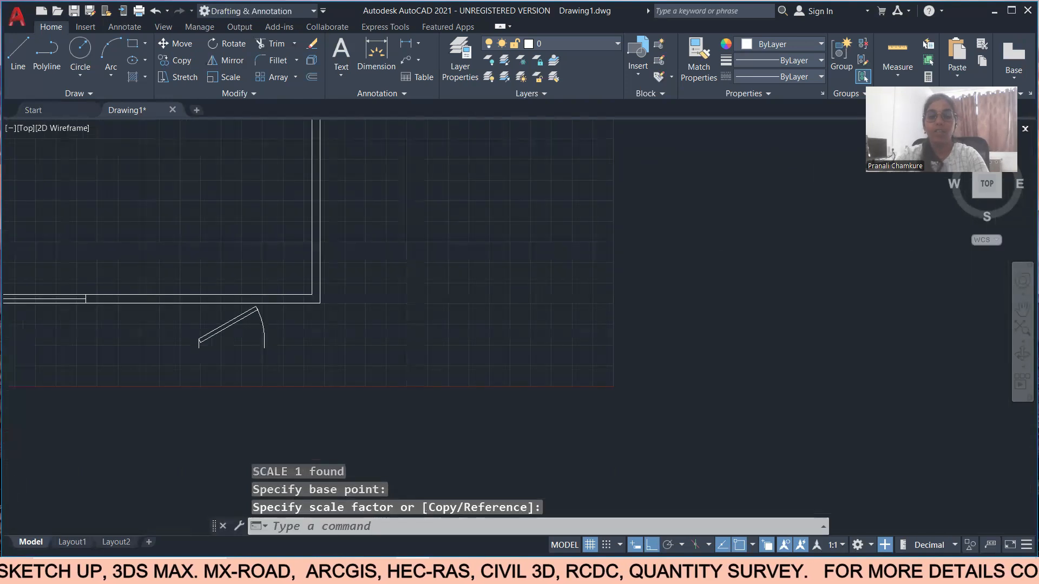
{"action": "scroll", "coordinate": [174, 354], "scroll_direction": "down", "scroll_amount": 2}
{"action": "left_click", "coordinate": [197, 350]}
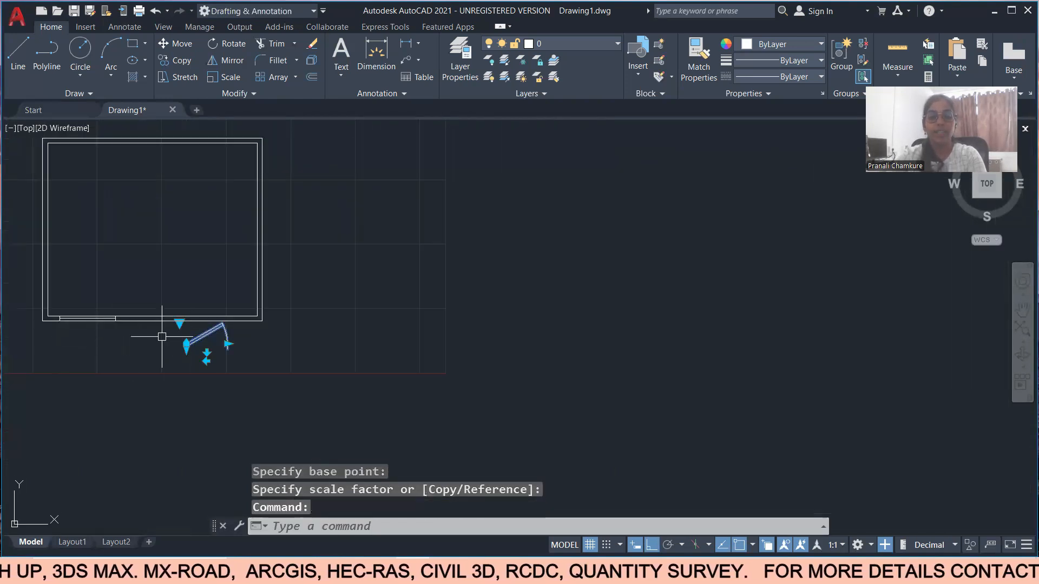
{"action": "left_click", "coordinate": [179, 323]}
{"action": "left_click", "coordinate": [216, 343]}
{"action": "left_click", "coordinate": [179, 325]}
{"action": "left_click", "coordinate": [206, 370]}
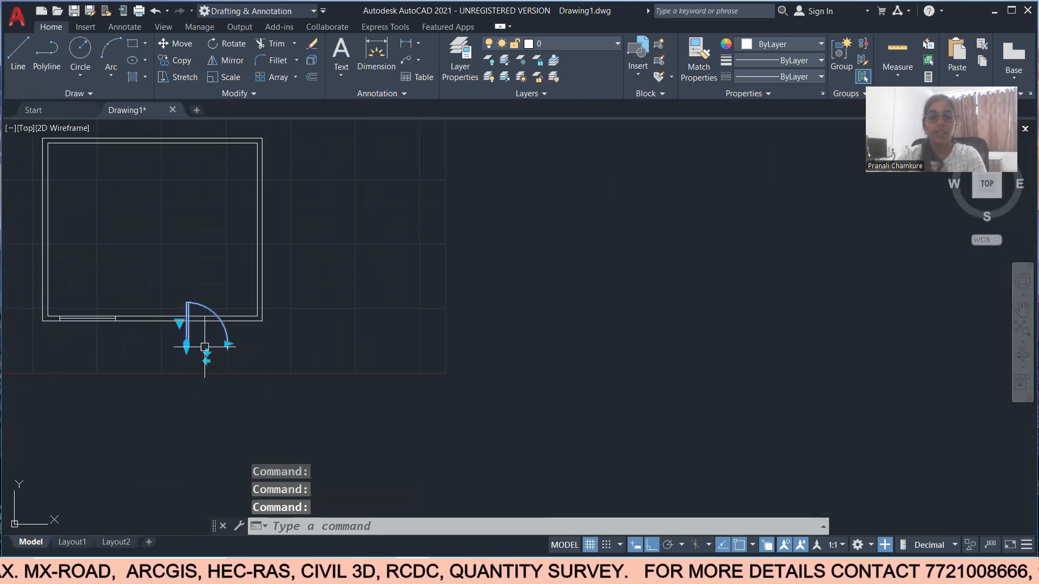
Move the door by its lower hinge-side end onto the lower wall's outer line, between the window and the right corner.
{"action": "scroll", "coordinate": [197, 355], "scroll_direction": "up", "scroll_amount": 2}
{"action": "type", "text": "m"}
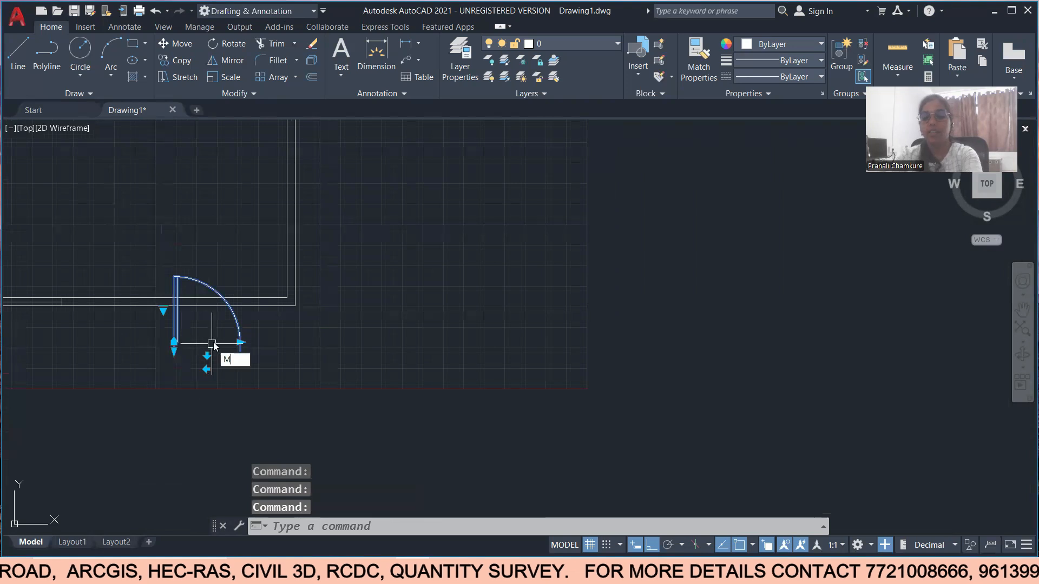
{"action": "key", "text": "Return"}
{"action": "left_click", "coordinate": [175, 351]}
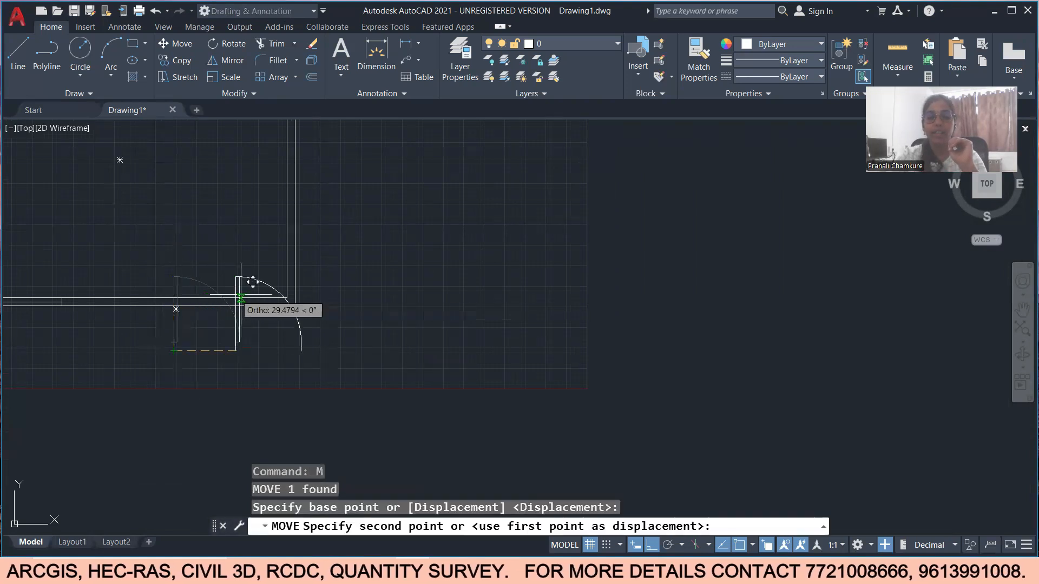
{"action": "scroll", "coordinate": [252, 284], "scroll_direction": "up", "scroll_amount": 7}
{"action": "scroll", "coordinate": [254, 286], "scroll_direction": "down", "scroll_amount": 7}
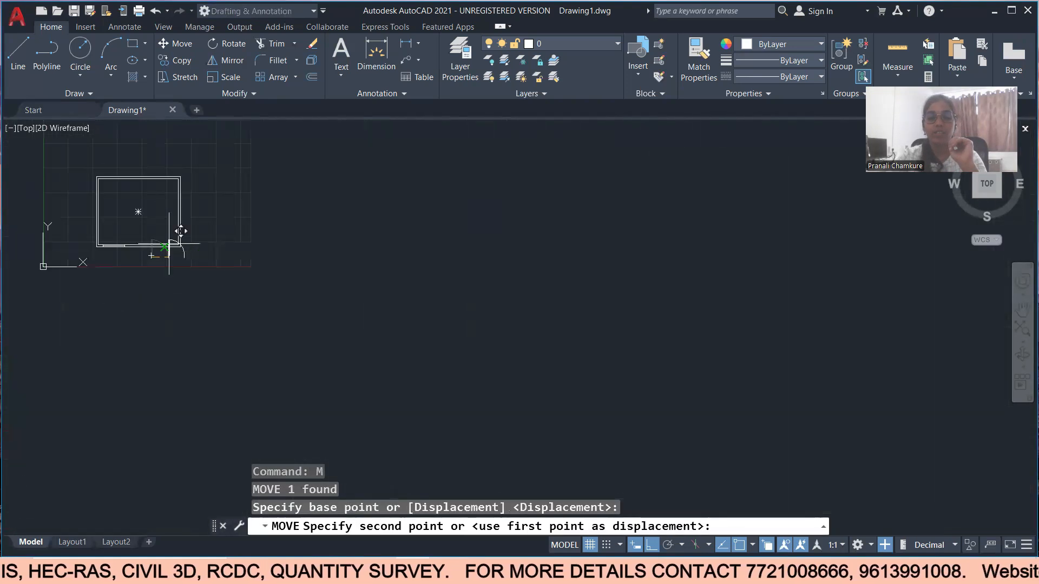
{"action": "scroll", "coordinate": [162, 234], "scroll_direction": "up", "scroll_amount": 7}
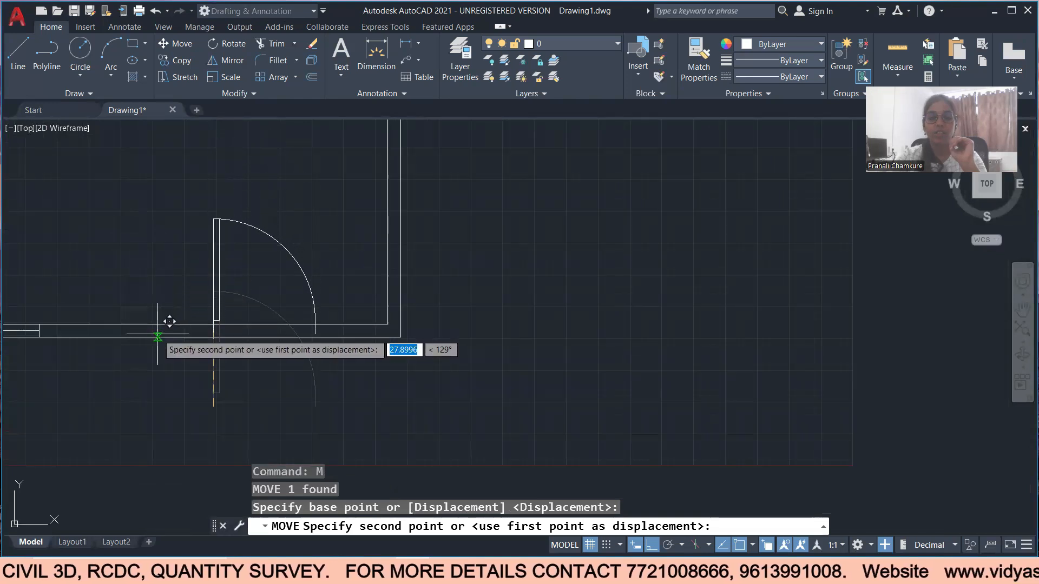
{"action": "left_click", "coordinate": [158, 335]}
Trim both lower wall lines across the door opening.
{"action": "type", "text": "TR"}
{"action": "key", "text": "Return"}
{"action": "mouse_move", "coordinate": [207, 373]}
{"action": "left_mouse_down"}
{"action": "mouse_move", "coordinate": [205, 319]}
{"action": "mouse_move", "coordinate": [207, 367]}
{"action": "left_mouse_up"}
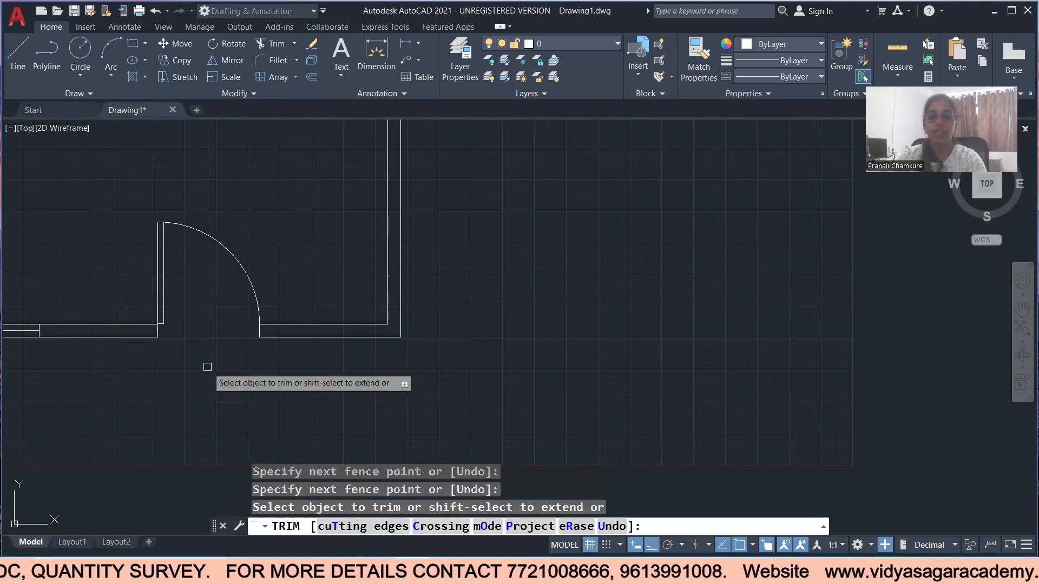
Draw a trial vertical line from the room's lower-left outer corner up past the upper wall and erase it.
{"action": "key", "text": "Return"}
{"action": "scroll", "coordinate": [228, 373], "scroll_direction": "down", "scroll_amount": 6}
{"action": "scroll", "coordinate": [289, 353], "scroll_direction": "up", "scroll_amount": 2}
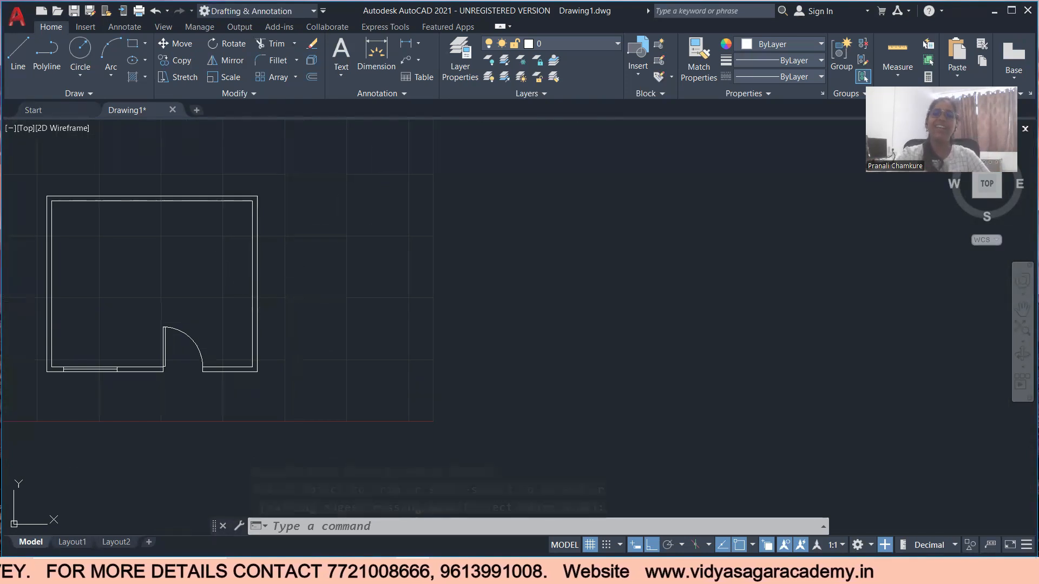
{"action": "middle_click_drag", "start_coordinate": [222, 252], "coordinate": [327, 269]}
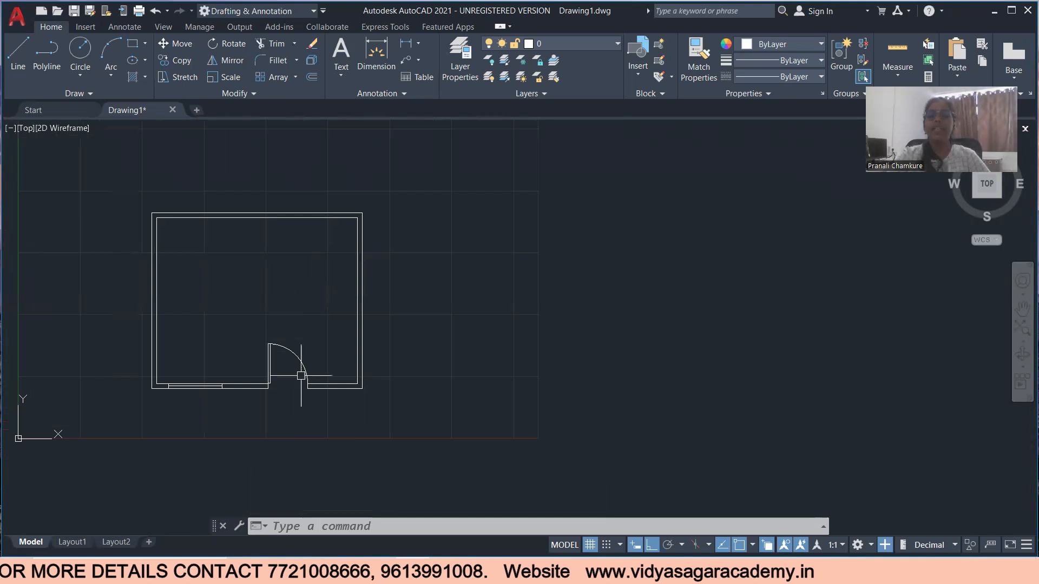
{"action": "middle_click_drag", "start_coordinate": [251, 220], "coordinate": [252, 292]}
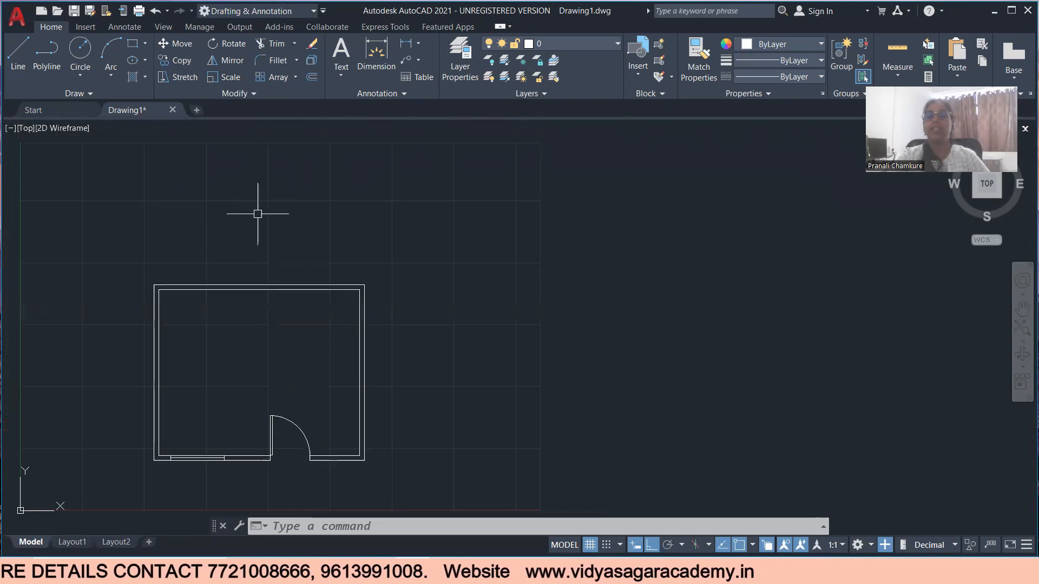
{"action": "left_click", "coordinate": [18, 52]}
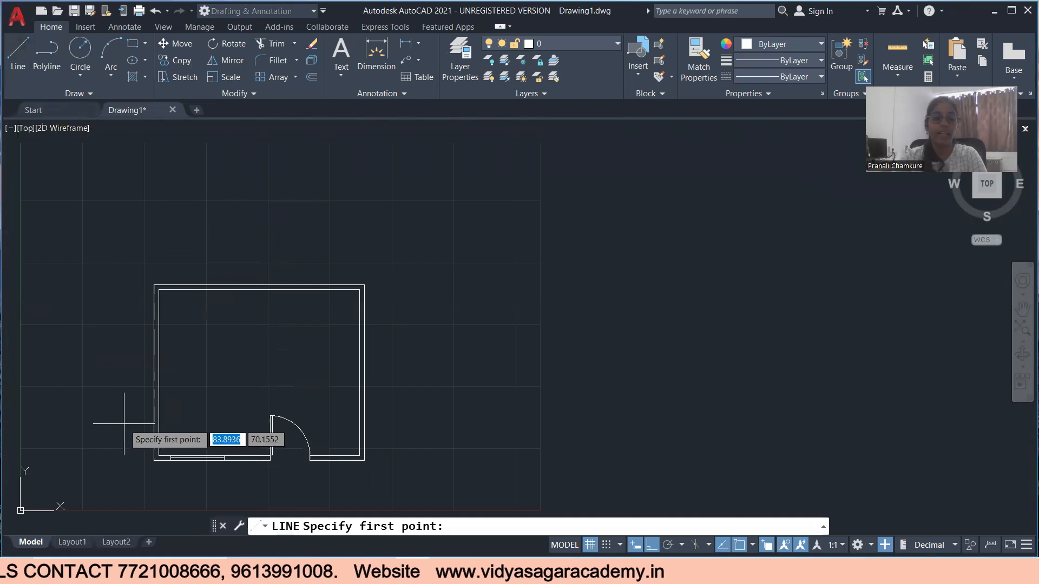
{"action": "left_click", "coordinate": [154, 460]}
{"action": "left_click", "coordinate": [157, 132]}
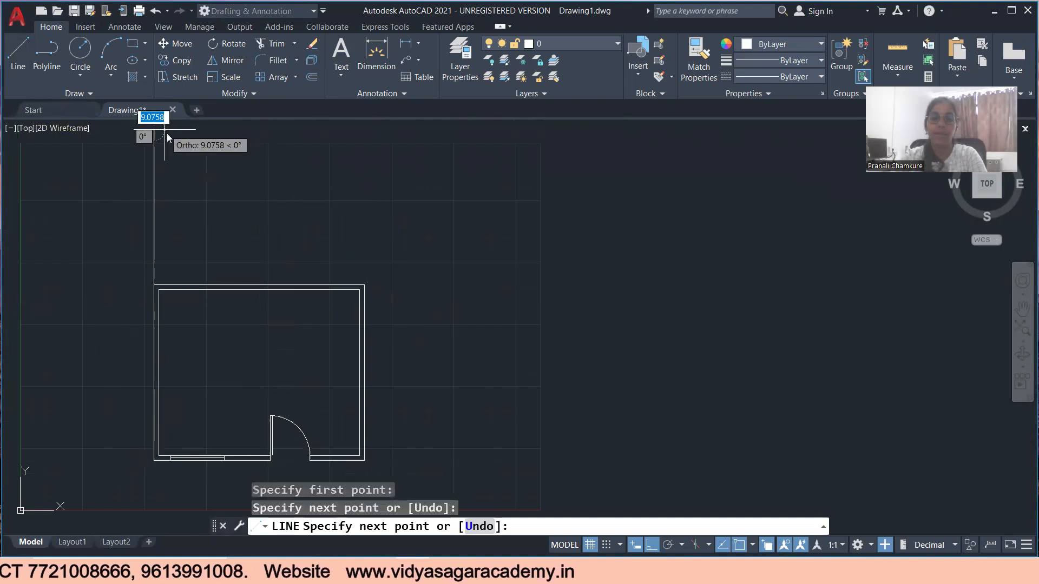
{"action": "right_click", "coordinate": [166, 133]}
{"action": "left_click", "coordinate": [203, 138]}
{"action": "left_click", "coordinate": [211, 221]}
{"action": "left_click", "coordinate": [77, 222]}
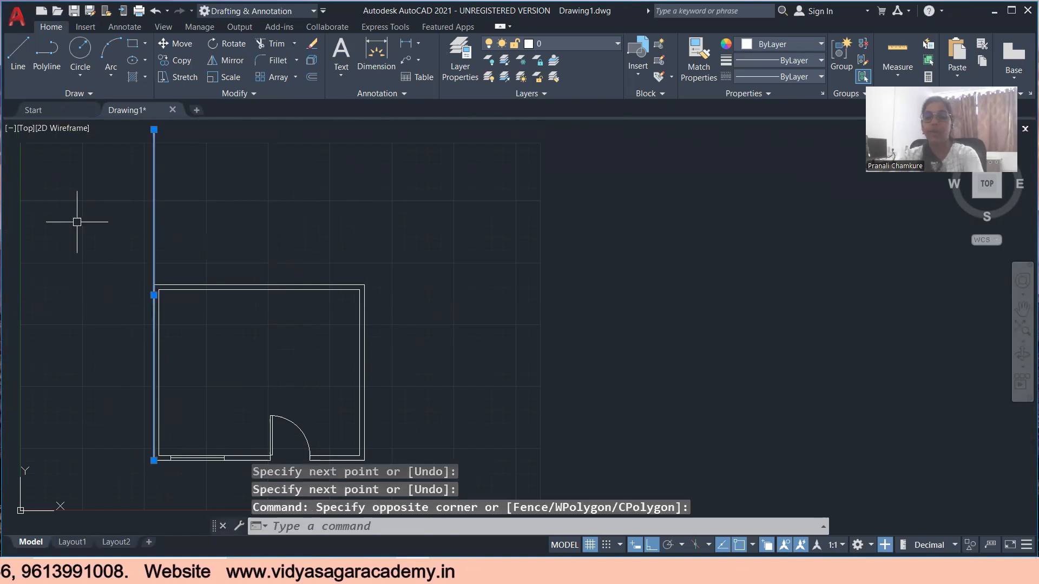
{"action": "key", "text": "Delete"}
Draw a horizontal construction line above the room plan, clear of the drawing limits.
{"action": "type", "text": "Xl"}
{"action": "key", "text": "Return"}
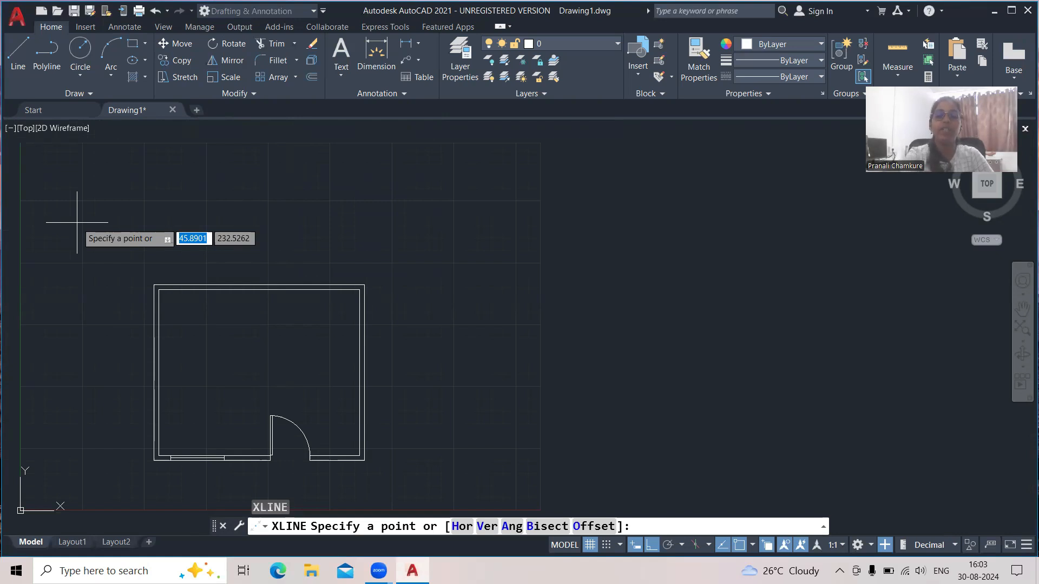
{"action": "type", "text": "h"}
{"action": "key", "text": "Return"}
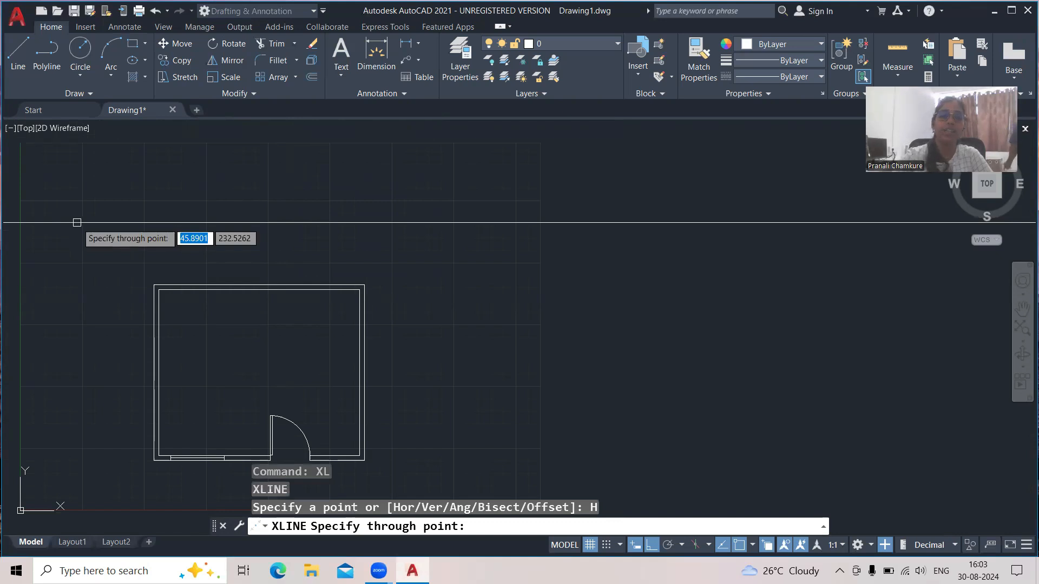
{"action": "scroll", "coordinate": [168, 219], "scroll_direction": "down", "scroll_amount": 4}
{"action": "scroll", "coordinate": [171, 298], "scroll_direction": "up", "scroll_amount": 4}
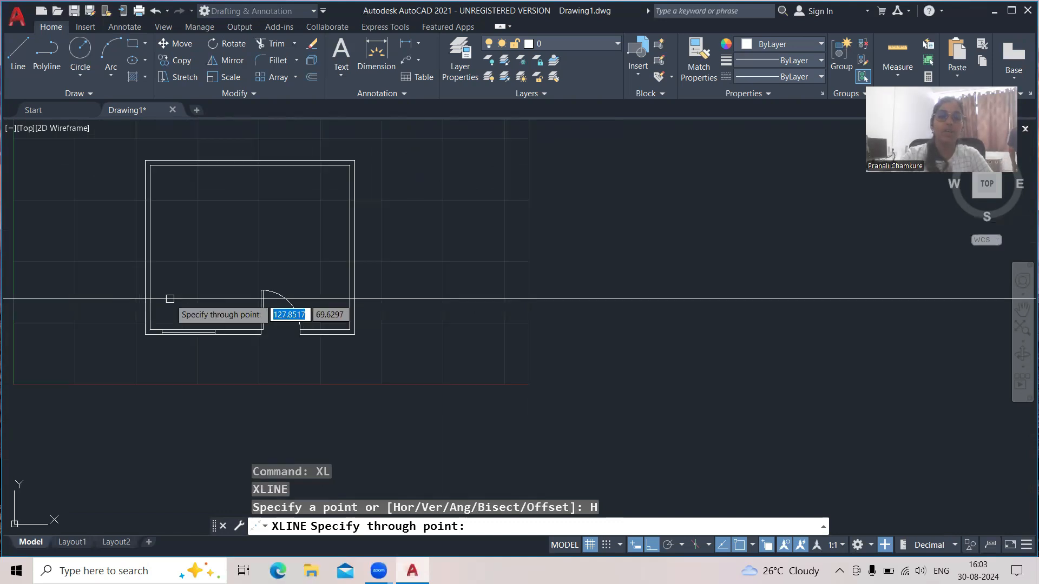
{"action": "middle_click_drag", "start_coordinate": [172, 238], "coordinate": [173, 340]}
{"action": "scroll", "coordinate": [190, 310], "scroll_direction": "down", "scroll_amount": 5}
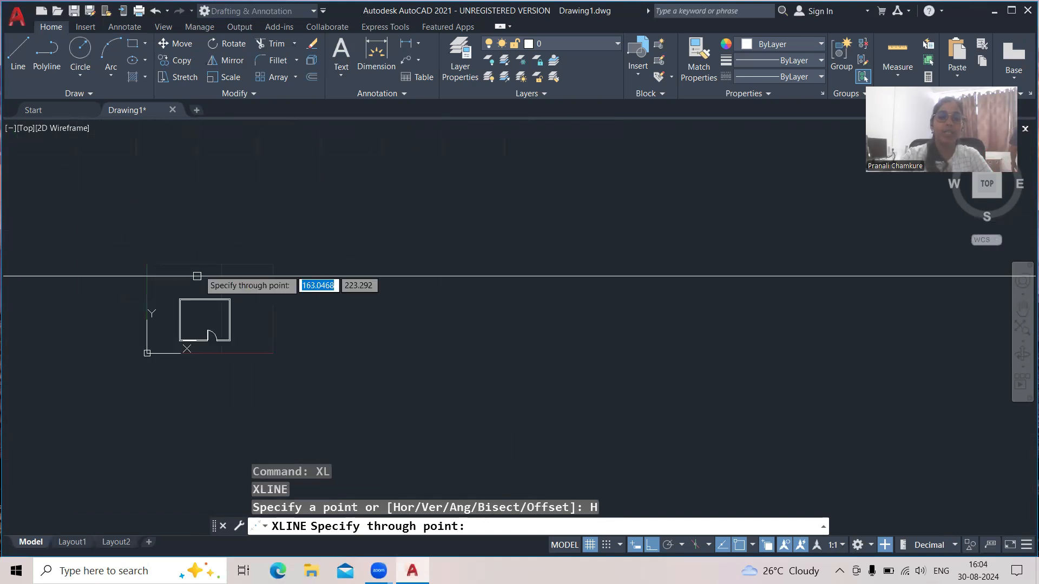
{"action": "left_click", "coordinate": [214, 220]}
{"action": "key", "text": "Return"}
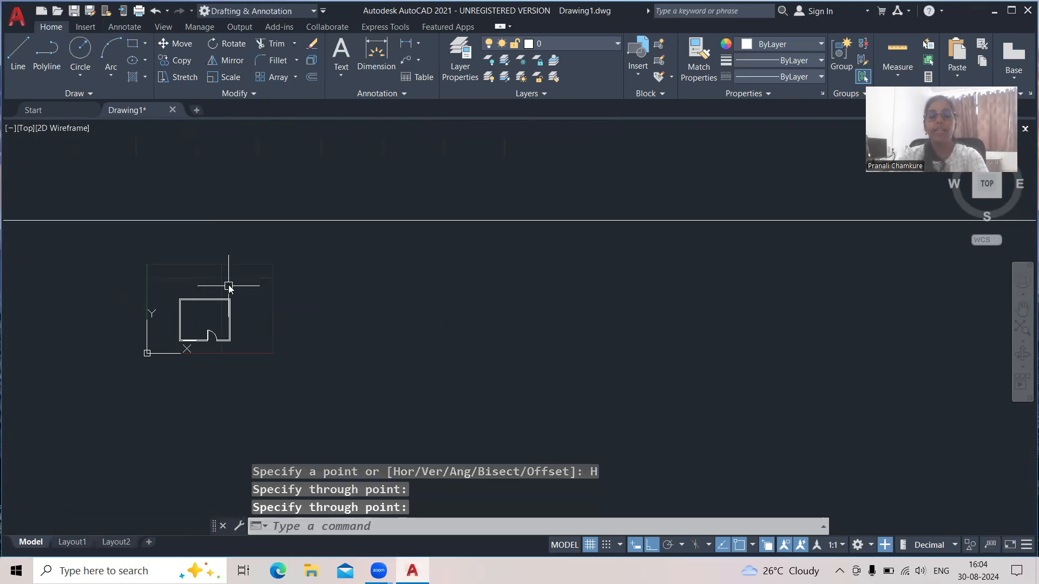
Draw vertical construction lines through the left wall's outer and inner faces and the window's left end.
{"action": "type", "text": "XL"}
{"action": "key", "text": "Return"}
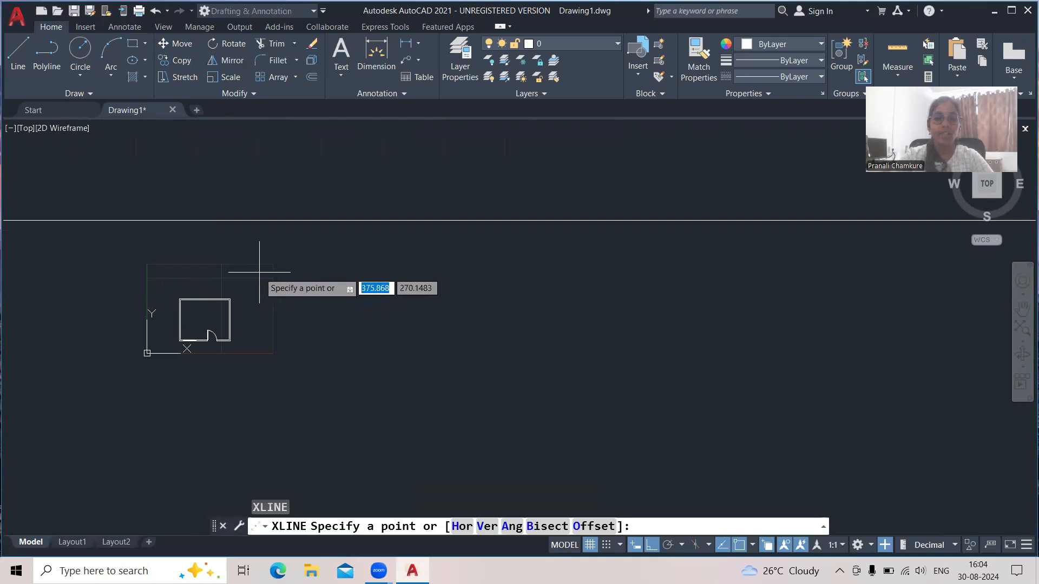
{"action": "type", "text": "V"}
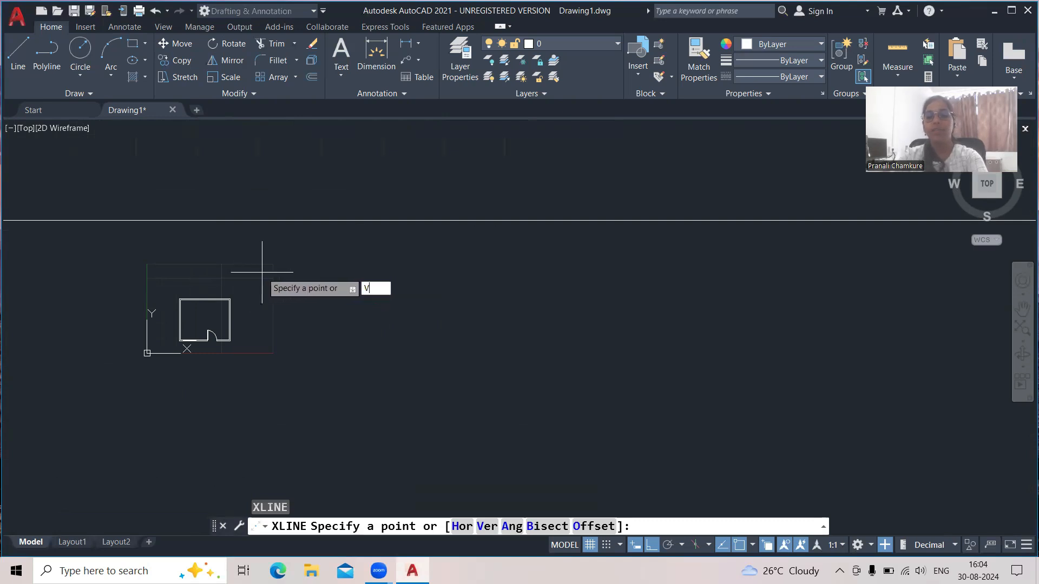
{"action": "key", "text": "Return"}
{"action": "scroll", "coordinate": [185, 330], "scroll_direction": "up", "scroll_amount": 5}
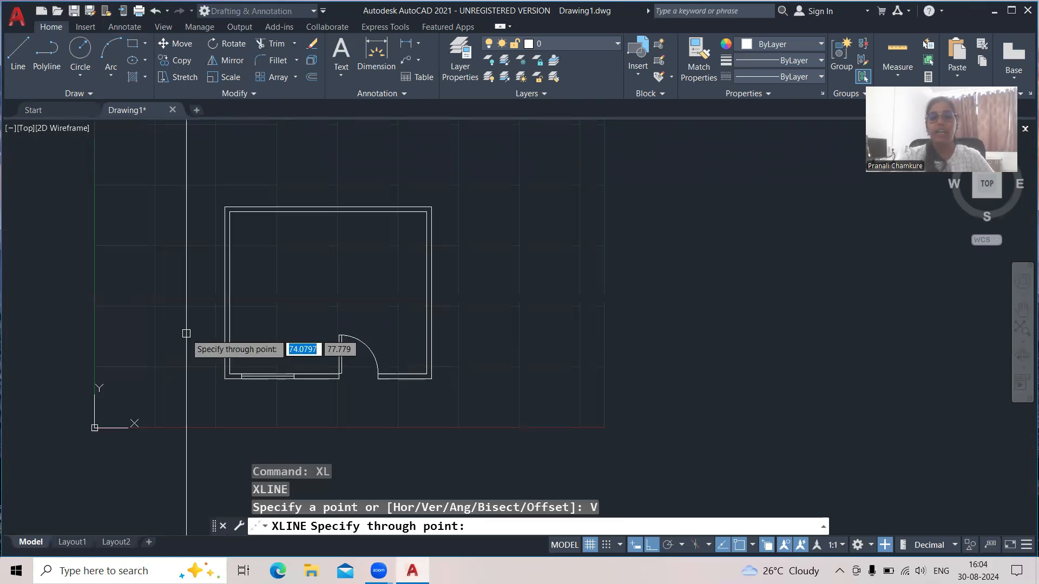
{"action": "left_click", "coordinate": [307, 328]}
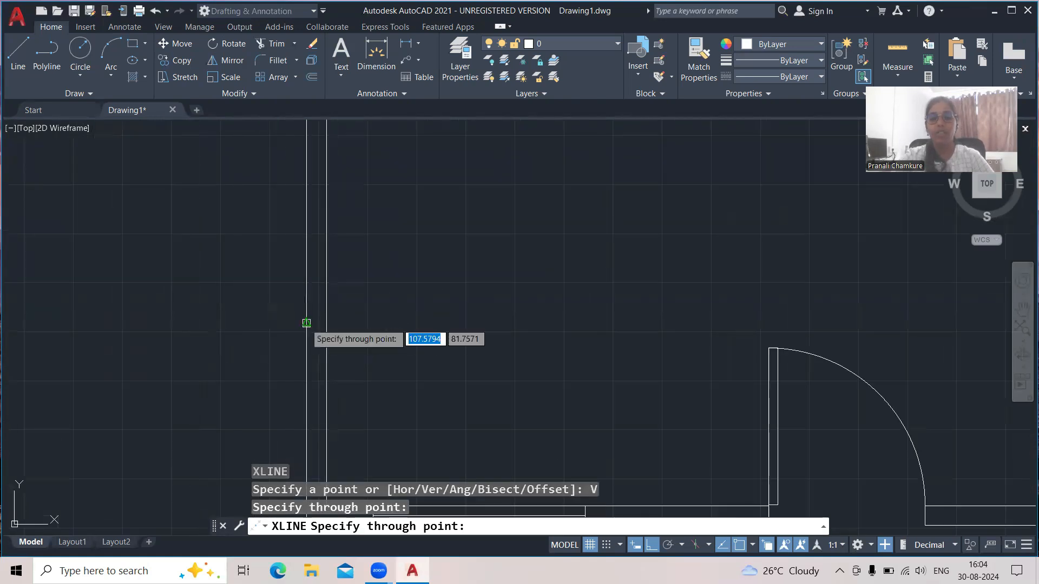
{"action": "left_click", "coordinate": [330, 325]}
{"action": "scroll", "coordinate": [349, 238], "scroll_direction": "down", "scroll_amount": 4}
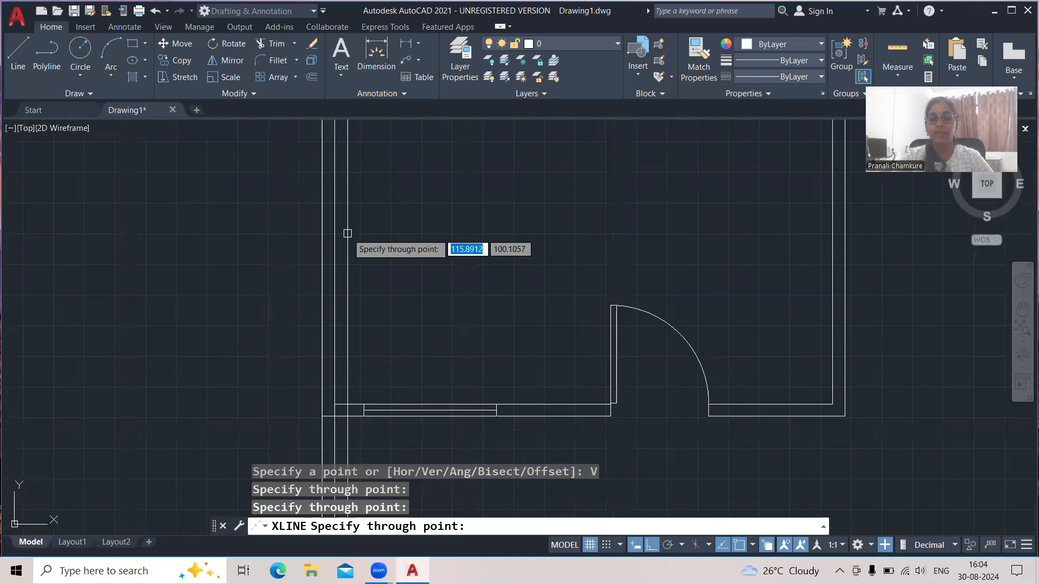
{"action": "scroll", "coordinate": [374, 356], "scroll_direction": "up", "scroll_amount": 4}
{"action": "left_click", "coordinate": [326, 328]}
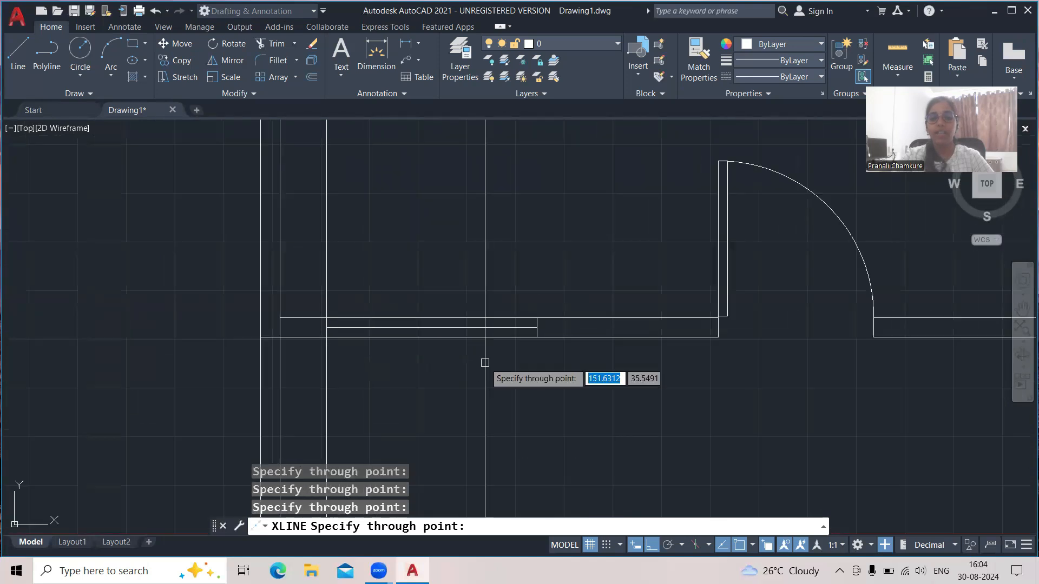
Add vertical construction lines through the window's right end, both sides of the door opening and the right wall's outer face.
{"action": "left_click", "coordinate": [537, 336]}
{"action": "left_click", "coordinate": [718, 337]}
{"action": "left_click", "coordinate": [874, 328]}
{"action": "middle_click_drag", "start_coordinate": [761, 370], "coordinate": [427, 263]}
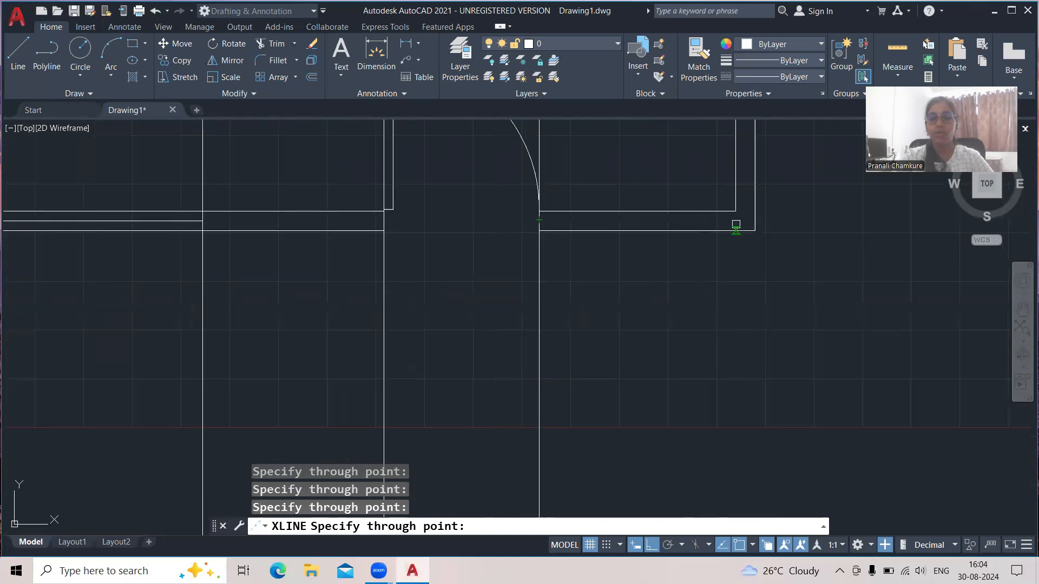
{"action": "left_click", "coordinate": [755, 228]}
{"action": "key", "text": "Return"}
Erase the vertical construction line running along the left wall's inner face.
{"action": "scroll", "coordinate": [704, 309], "scroll_direction": "down", "scroll_amount": 8}
{"action": "scroll", "coordinate": [666, 256], "scroll_direction": "up", "scroll_amount": 12}
{"action": "scroll", "coordinate": [602, 235], "scroll_direction": "down", "scroll_amount": 6}
{"action": "middle_click_drag", "start_coordinate": [616, 239], "coordinate": [476, 371]}
{"action": "left_click", "coordinate": [457, 189]}
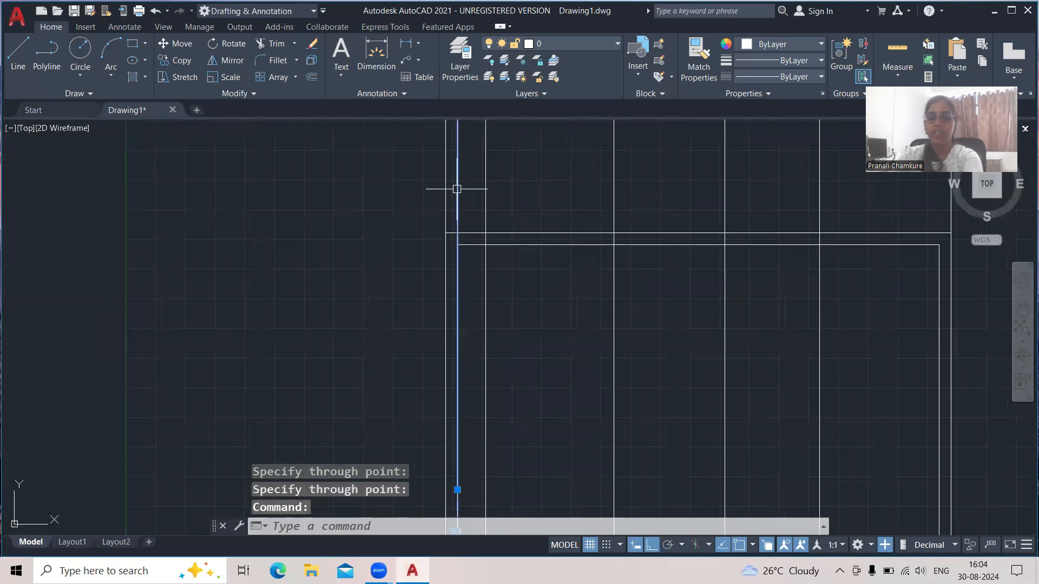
{"action": "key", "text": "Delete"}
{"action": "scroll", "coordinate": [412, 206], "scroll_direction": "down", "scroll_amount": 8}
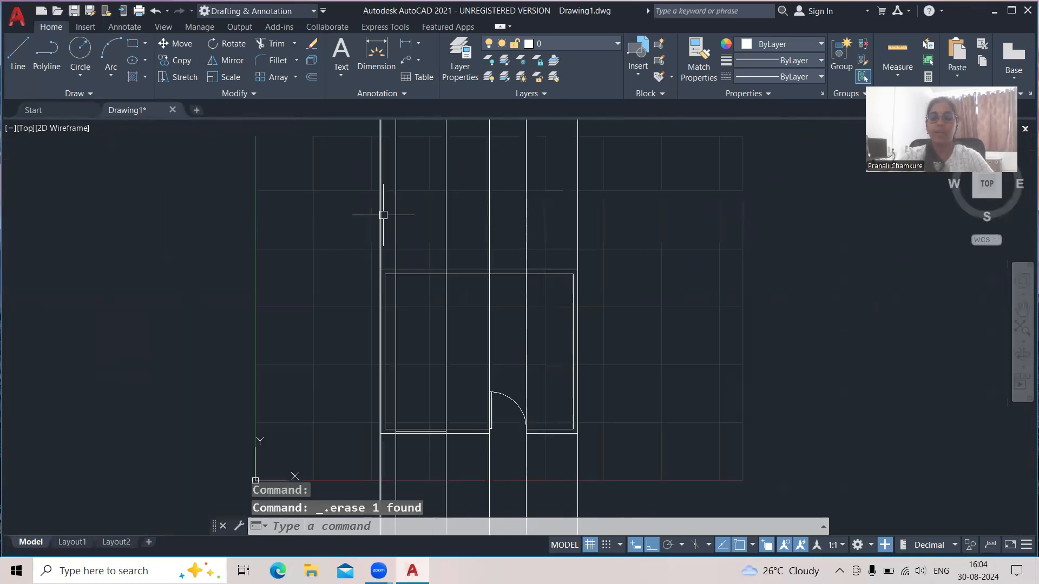
{"action": "scroll", "coordinate": [406, 184], "scroll_direction": "up", "scroll_amount": 5}
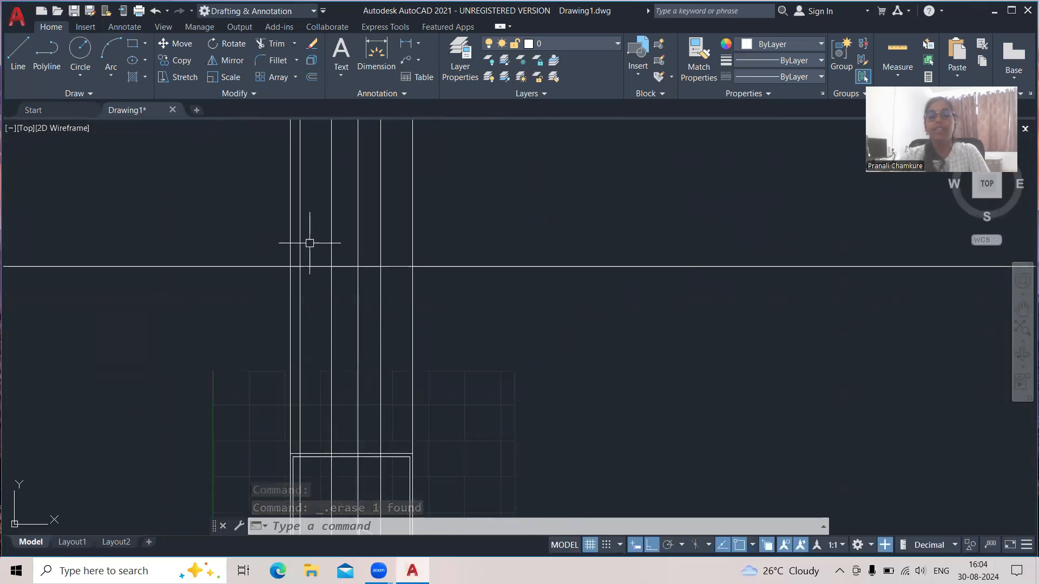
{"action": "scroll", "coordinate": [309, 243], "scroll_direction": "down", "scroll_amount": 3}
{"action": "scroll", "coordinate": [310, 243], "scroll_direction": "up", "scroll_amount": 4}
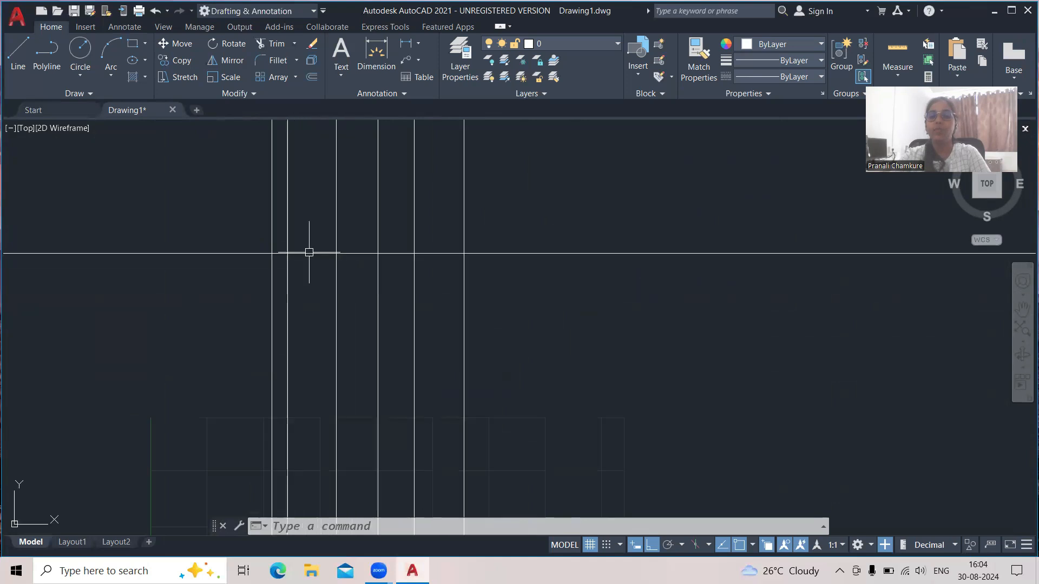
{"action": "scroll", "coordinate": [309, 267], "scroll_direction": "up", "scroll_amount": 4}
{"action": "scroll", "coordinate": [268, 281], "scroll_direction": "down", "scroll_amount": 5}
Draw a second horizontal construction line above the first one, across the vertical projection lines.
{"action": "middle_click_drag", "start_coordinate": [265, 127], "coordinate": [174, 373]}
{"action": "scroll", "coordinate": [176, 327], "scroll_direction": "up", "scroll_amount": 2}
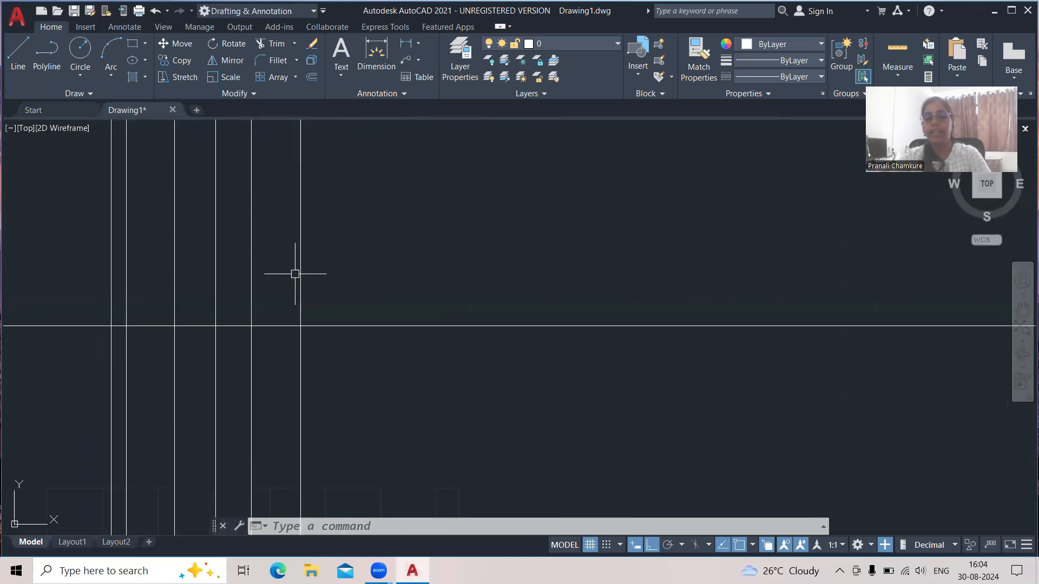
{"action": "middle_click_drag", "start_coordinate": [144, 308], "coordinate": [211, 376]}
{"action": "scroll", "coordinate": [196, 352], "scroll_direction": "up", "scroll_amount": 2}
{"action": "scroll", "coordinate": [197, 353], "scroll_direction": "up", "scroll_amount": 2}
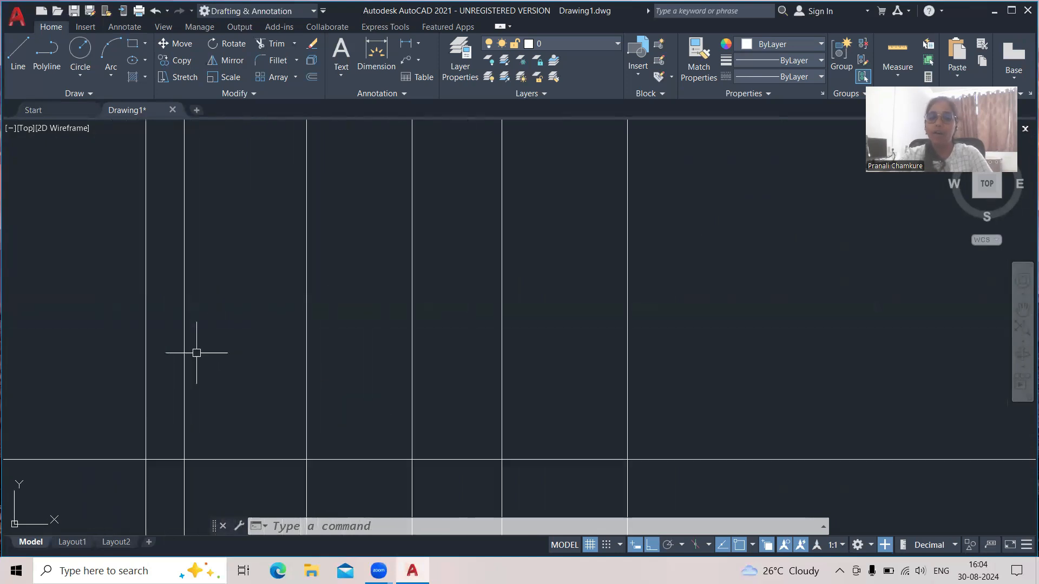
{"action": "type", "text": "L"}
{"action": "key", "text": "Return"}
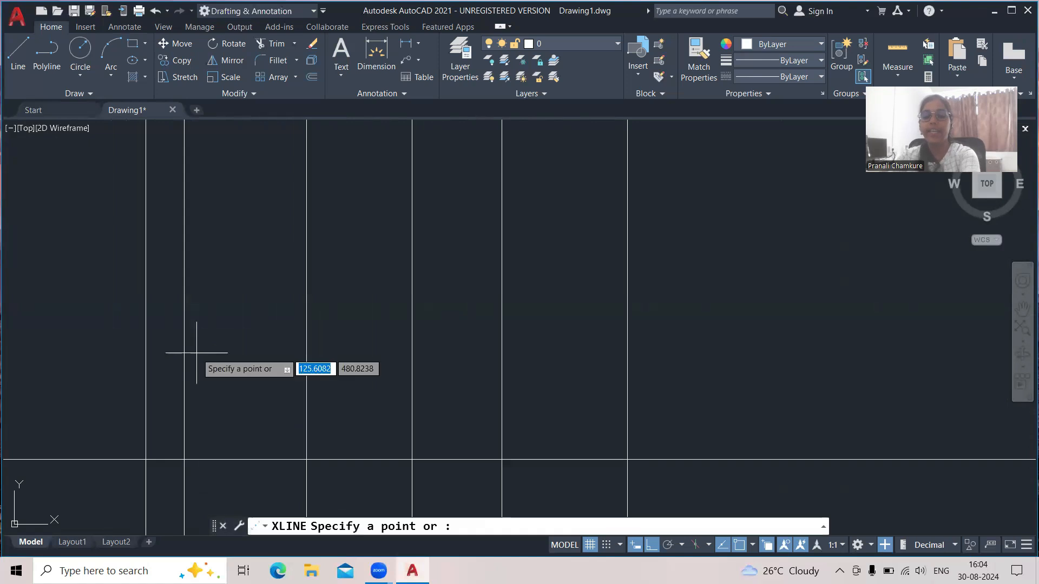
{"action": "type", "text": "H"}
{"action": "key", "text": "Return"}
{"action": "scroll", "coordinate": [197, 353], "scroll_direction": "down", "scroll_amount": 4}
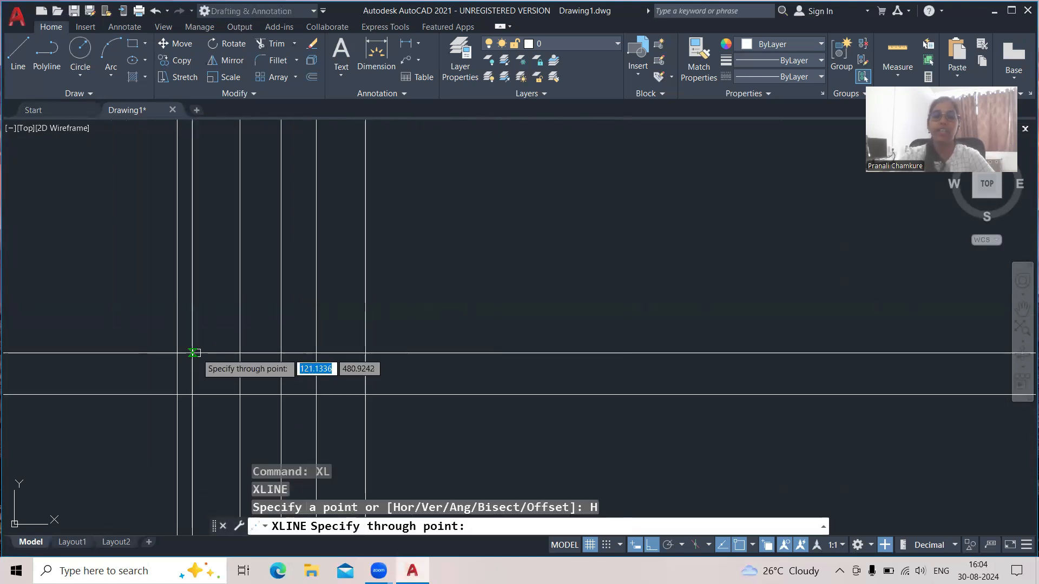
{"action": "left_click", "coordinate": [177, 327]}
{"action": "key", "text": "Return"}
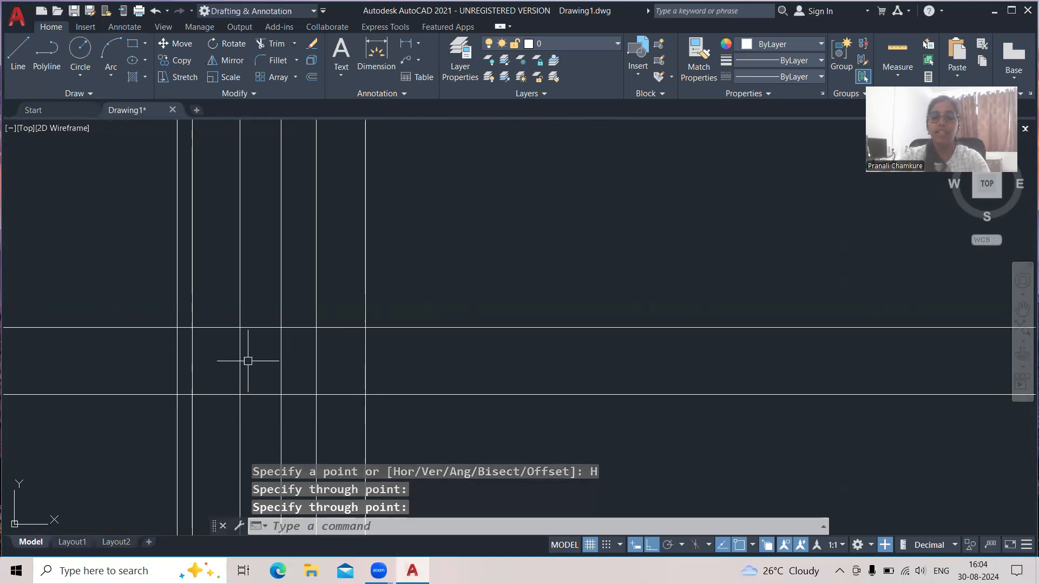
Erase all the horizontal and vertical construction lines above the room plan, keeping the plan itself.
{"action": "middle_click_drag", "start_coordinate": [290, 385], "coordinate": [254, 357]}
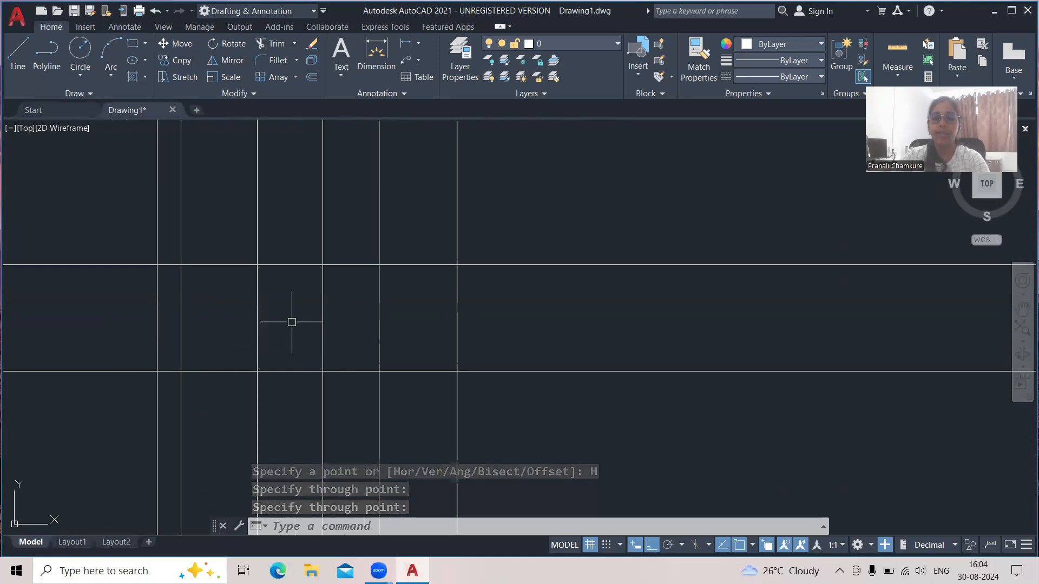
{"action": "middle_click_drag", "start_coordinate": [219, 317], "coordinate": [185, 298]}
{"action": "scroll", "coordinate": [185, 299], "scroll_direction": "down", "scroll_amount": 6}
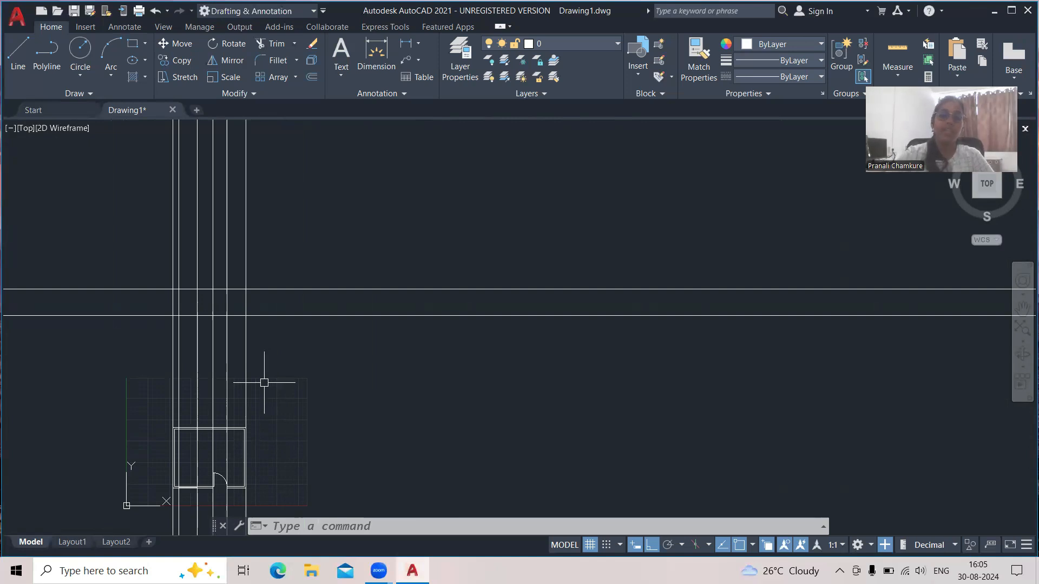
{"action": "mouse_move", "coordinate": [306, 324]}
{"action": "left_mouse_down"}
{"action": "mouse_move", "coordinate": [259, 232]}
{"action": "mouse_move", "coordinate": [174, 379]}
{"action": "mouse_move", "coordinate": [175, 404]}
{"action": "left_mouse_up"}
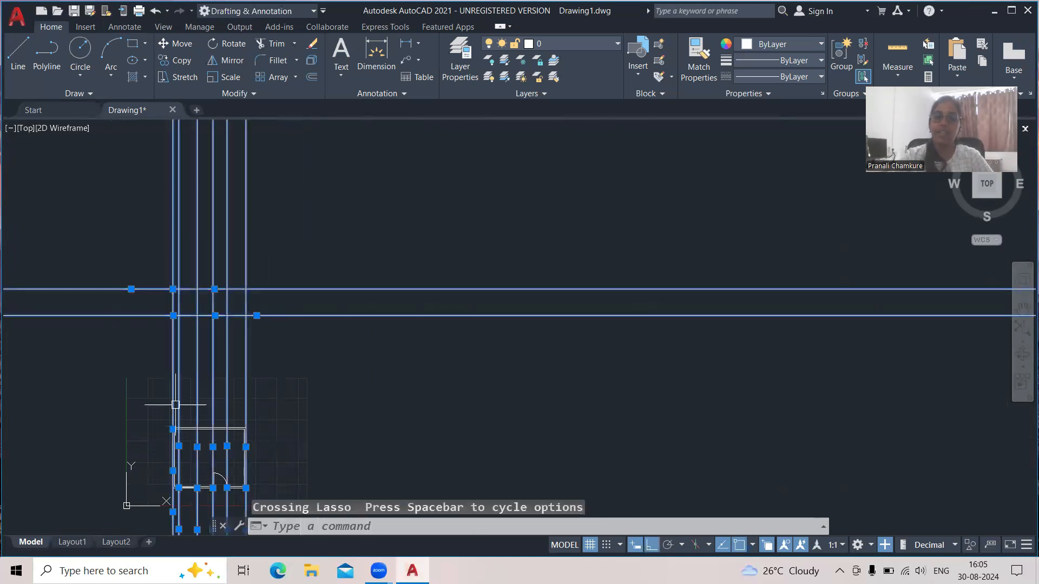
{"action": "key", "text": "Delete"}
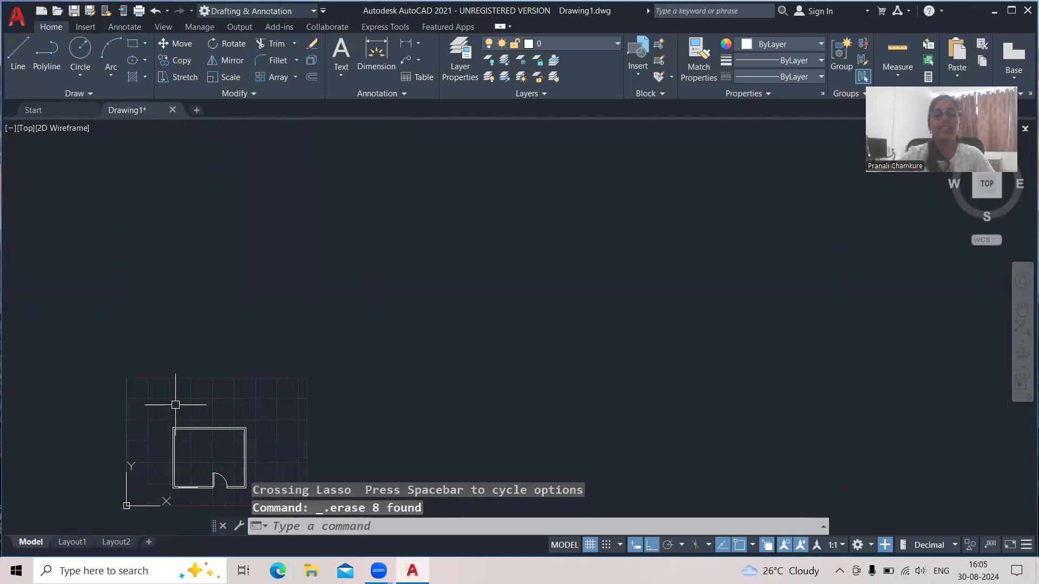
Draw a series of parallel construction lines at a 45° angle, spaced across and around the room plan.
{"action": "type", "text": "XL"}
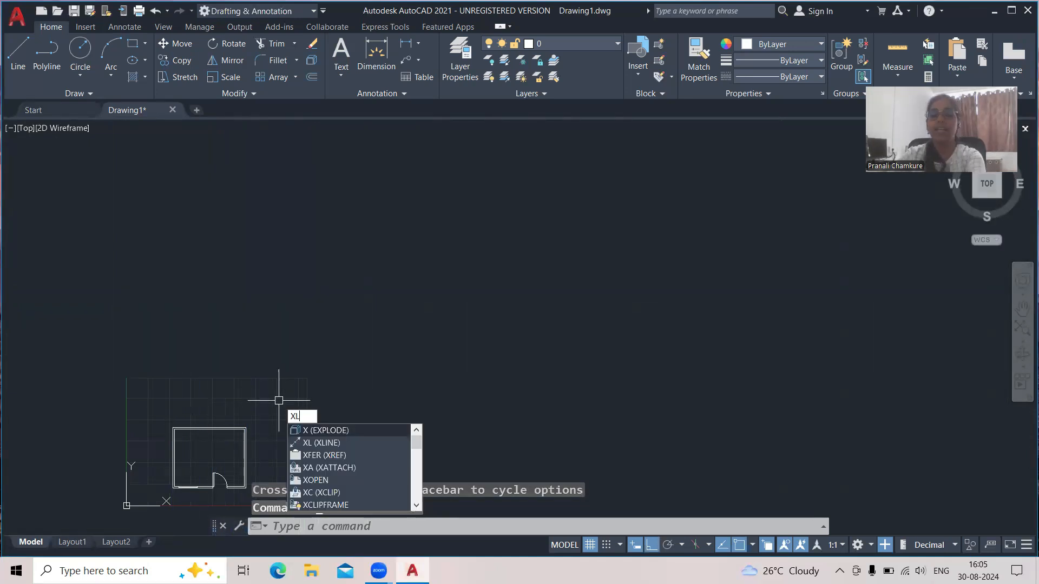
{"action": "key", "text": "Return"}
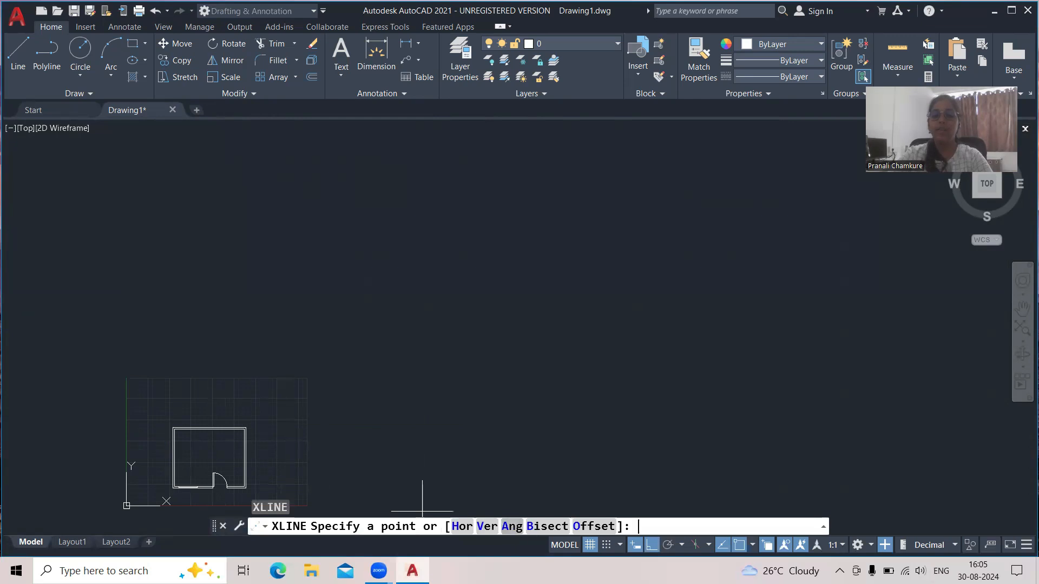
{"action": "type", "text": "A"}
{"action": "key", "text": "Return"}
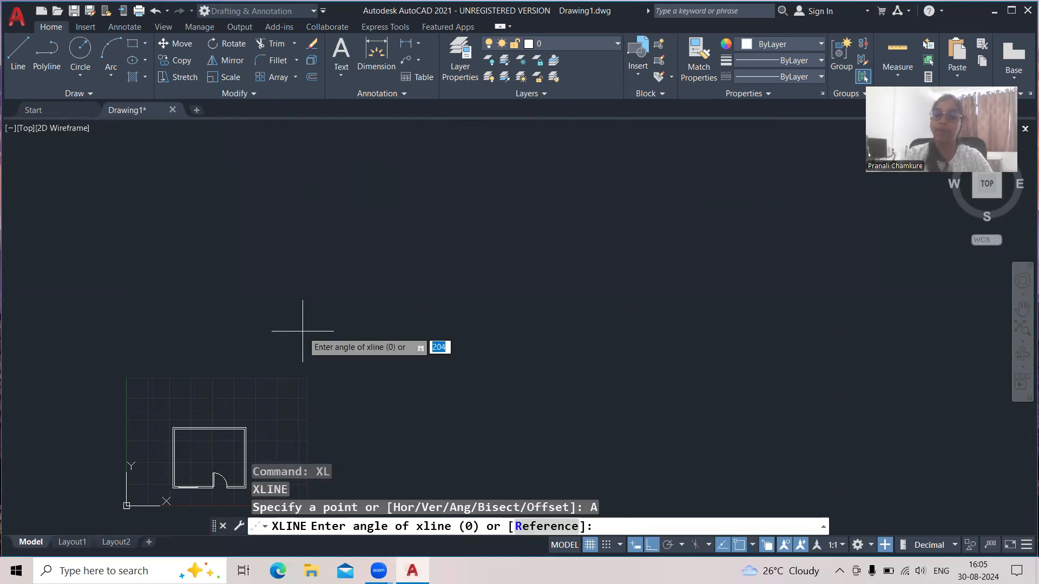
{"action": "type", "text": "45"}
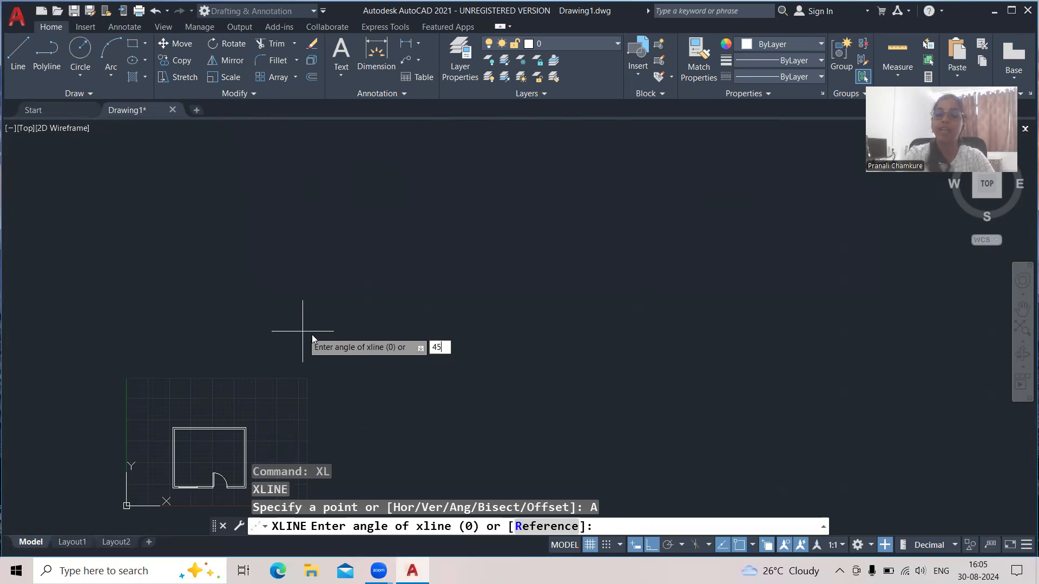
{"action": "key", "text": "Return"}
{"action": "left_click", "coordinate": [280, 278]}
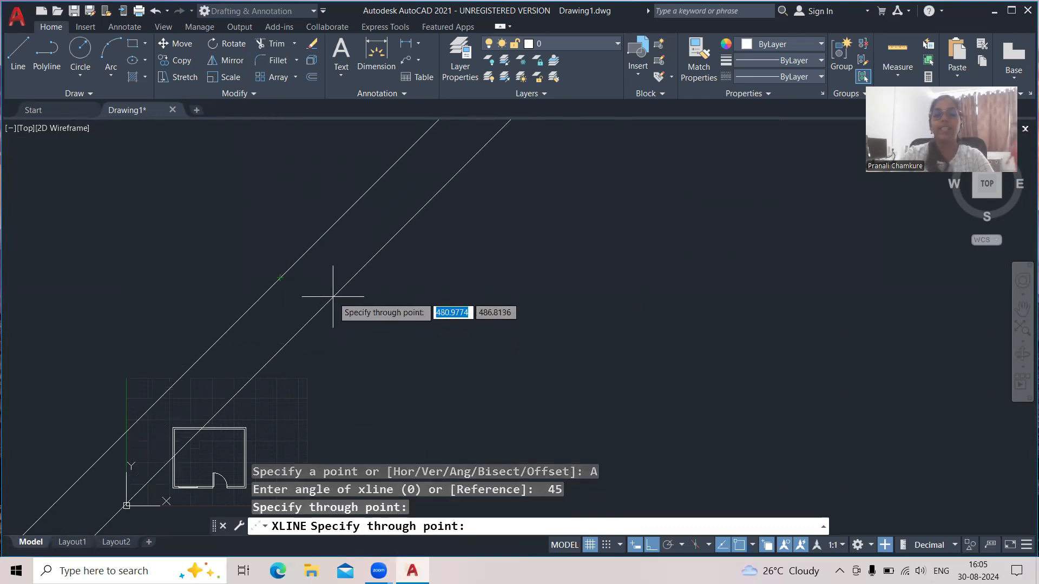
{"action": "left_click", "coordinate": [331, 299]}
{"action": "left_click", "coordinate": [377, 334]}
{"action": "left_click", "coordinate": [426, 367]}
{"action": "left_click", "coordinate": [473, 391]}
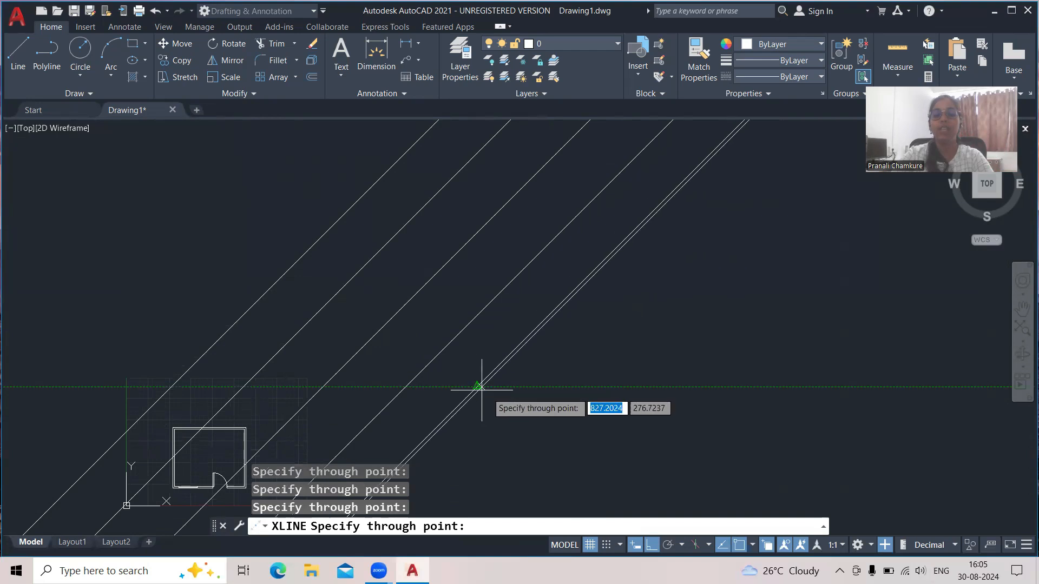
{"action": "left_click", "coordinate": [553, 414]}
{"action": "left_click", "coordinate": [631, 425]}
{"action": "left_click", "coordinate": [711, 438]}
{"action": "left_click", "coordinate": [755, 453]}
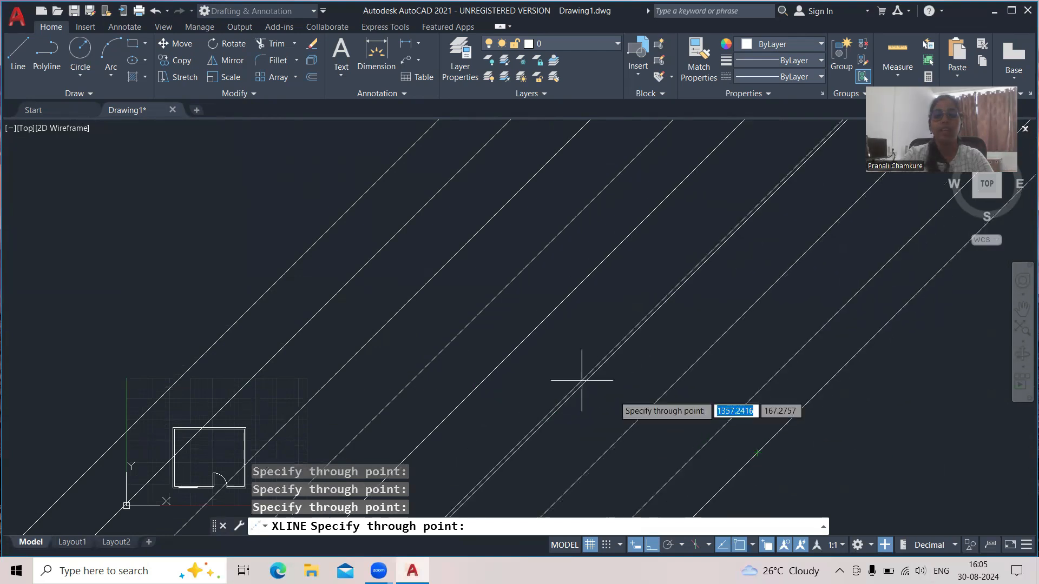
{"action": "left_click", "coordinate": [262, 233]}
{"action": "left_click", "coordinate": [186, 199]}
{"action": "left_click", "coordinate": [116, 167]}
{"action": "left_click", "coordinate": [79, 153]}
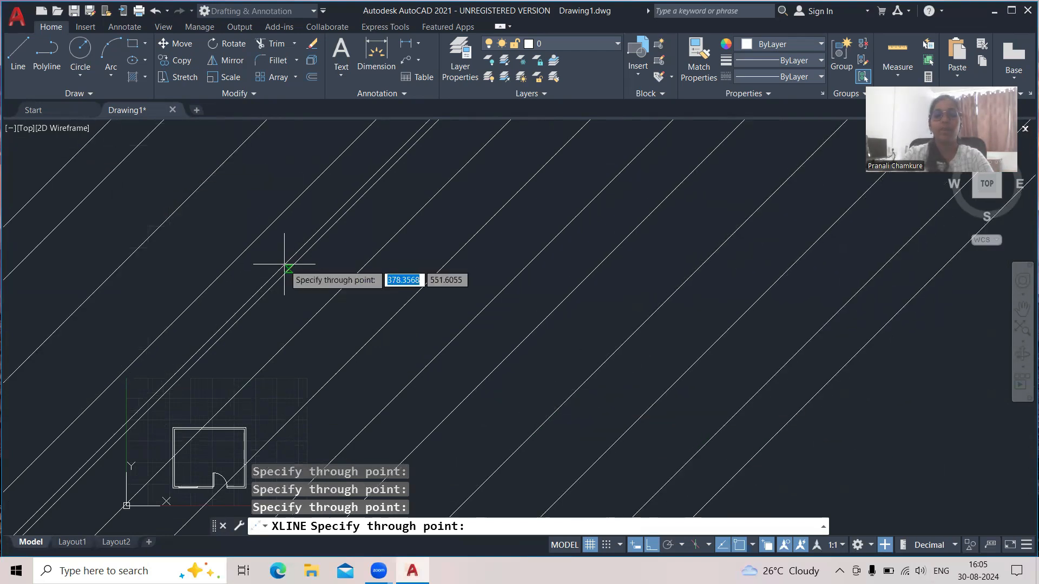
{"action": "key", "text": "Return"}
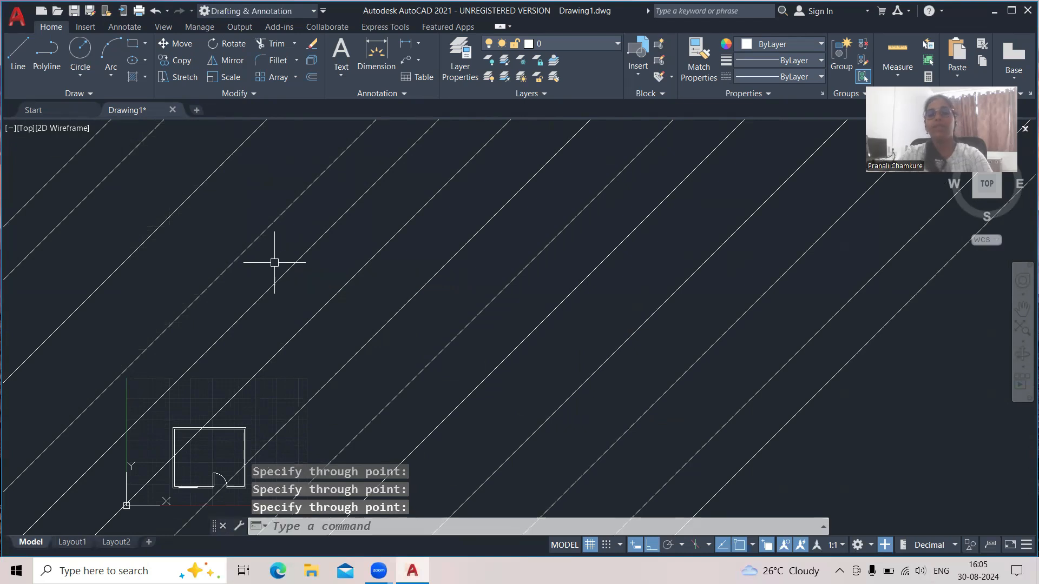
Erase all the 45° construction lines, keeping the room plan.
{"action": "scroll", "coordinate": [283, 235], "scroll_direction": "down", "scroll_amount": 4}
{"action": "scroll", "coordinate": [269, 285], "scroll_direction": "up", "scroll_amount": 3}
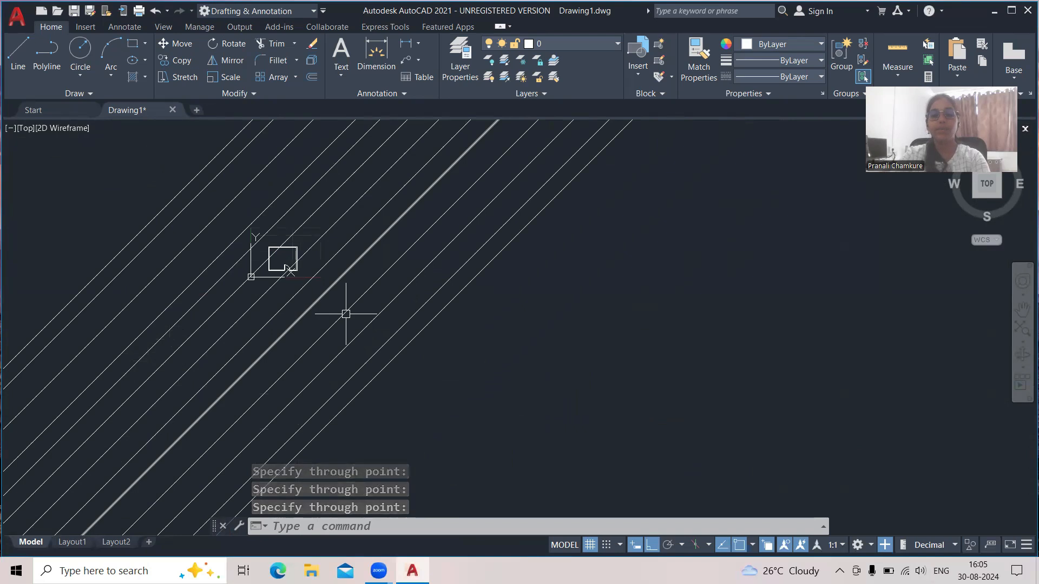
{"action": "mouse_move", "coordinate": [578, 232]}
{"action": "left_mouse_down"}
{"action": "mouse_move", "coordinate": [348, 162]}
{"action": "mouse_move", "coordinate": [178, 133]}
{"action": "left_mouse_up"}
{"action": "key", "text": "Delete"}
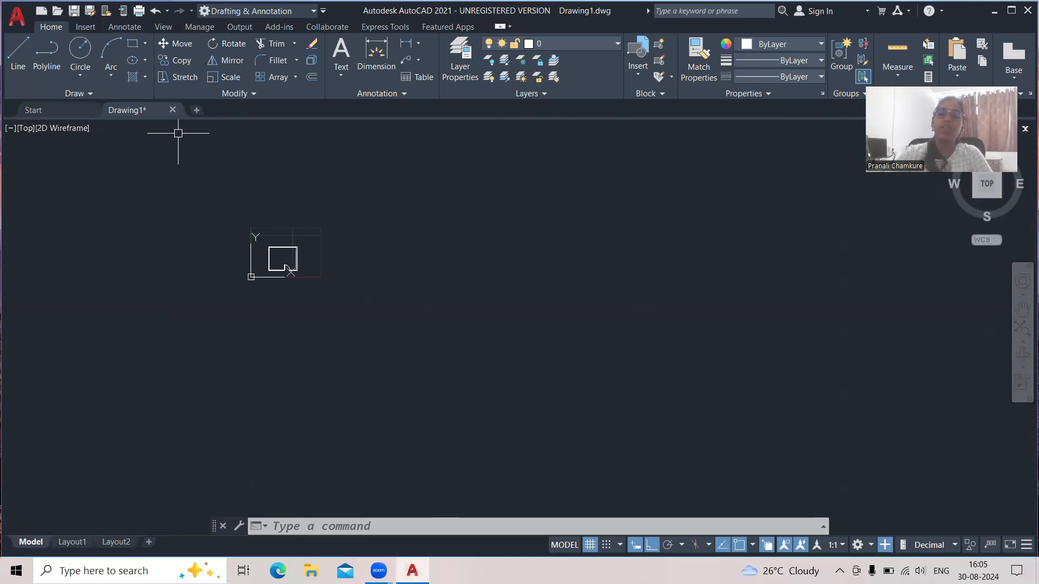
Draw four orthogonal rays from one start point outside the room plan's upper-right corner, one in each direction.
{"action": "scroll", "coordinate": [262, 270], "scroll_direction": "up", "scroll_amount": 10}
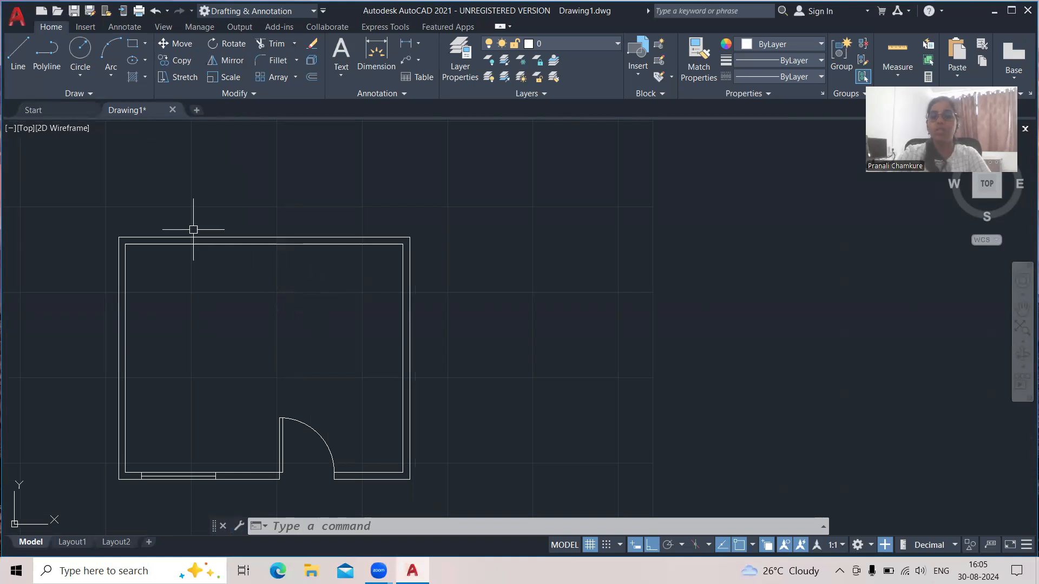
{"action": "left_click", "coordinate": [96, 94]}
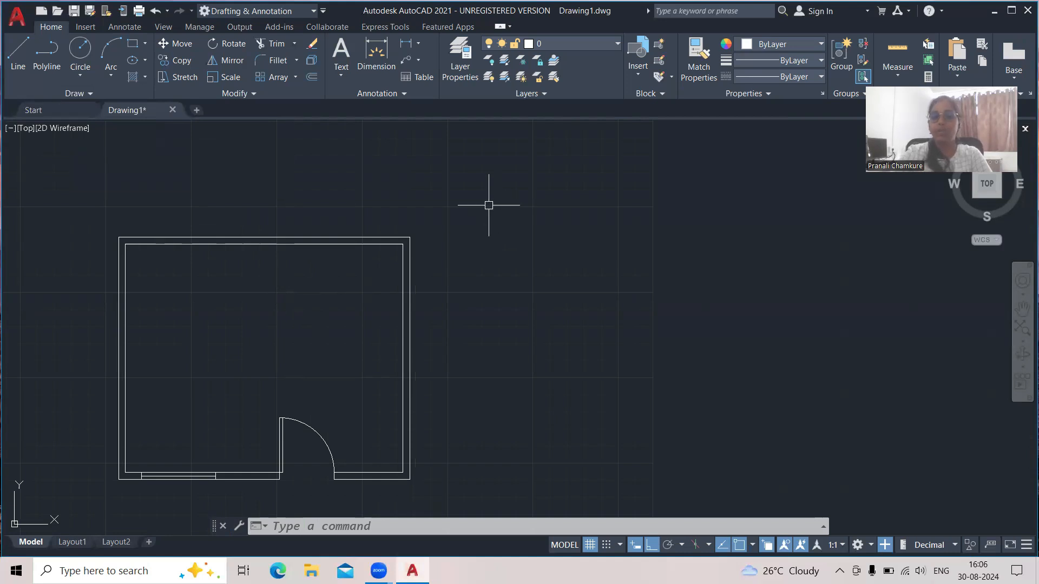
{"action": "type", "text": "R"}
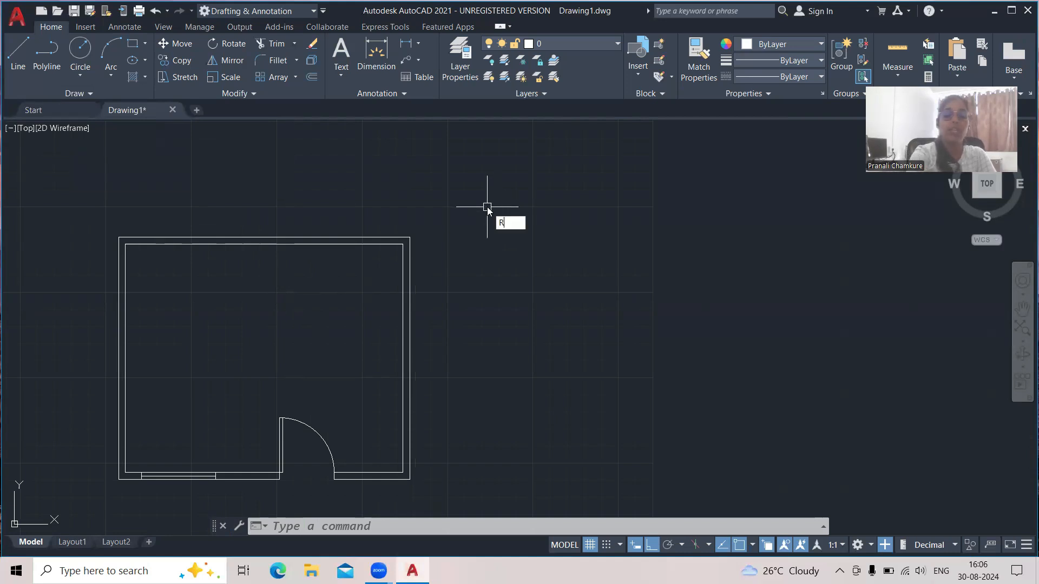
{"action": "type", "text": "AY"}
{"action": "key", "text": "Return"}
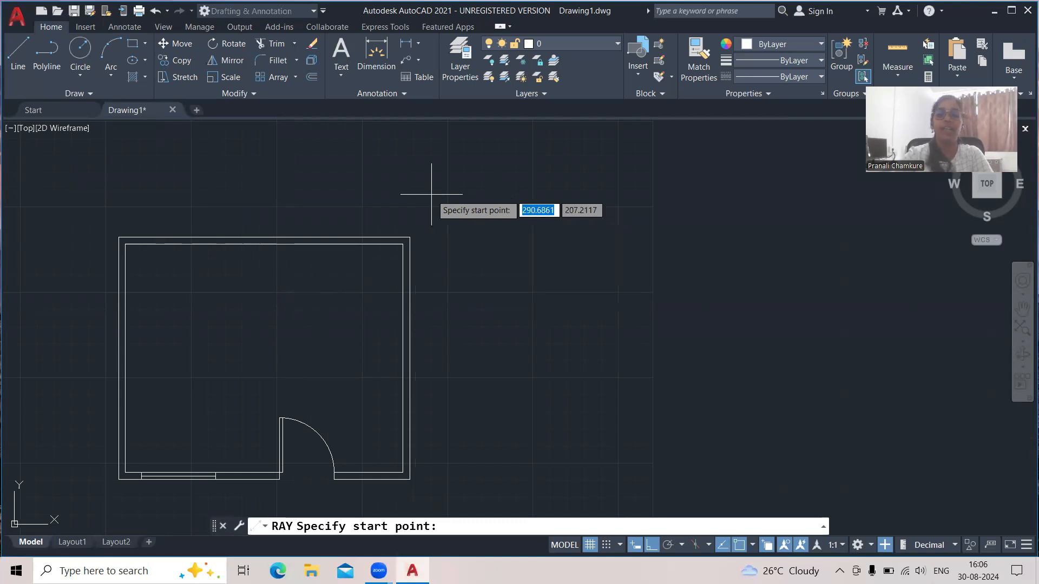
{"action": "middle_click_drag", "start_coordinate": [570, 177], "coordinate": [425, 214]}
{"action": "left_click", "coordinate": [424, 213]}
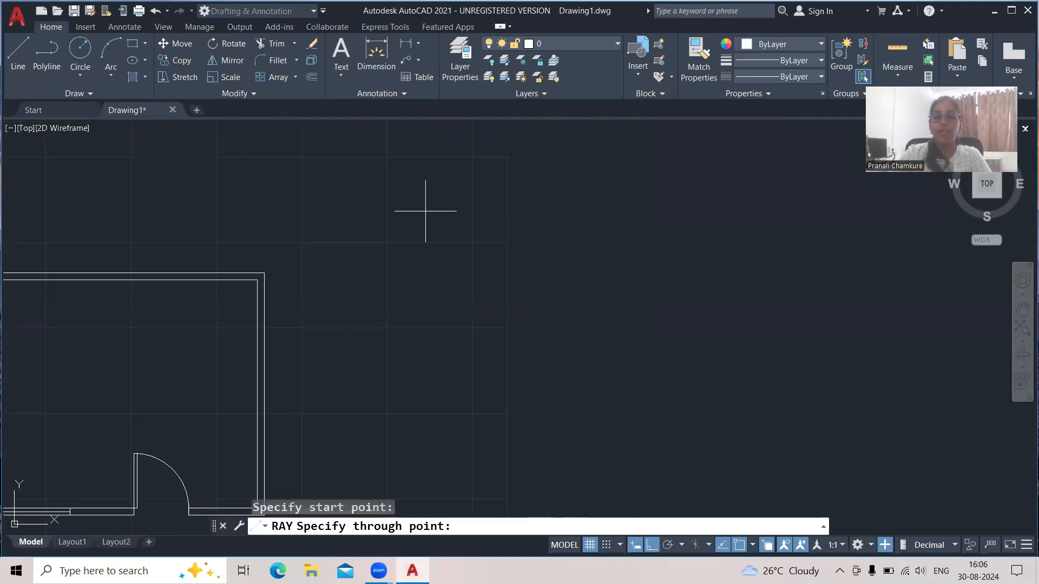
{"action": "left_click", "coordinate": [506, 214]}
{"action": "left_click", "coordinate": [436, 170]}
{"action": "left_click", "coordinate": [336, 180]}
{"action": "left_click", "coordinate": [398, 262]}
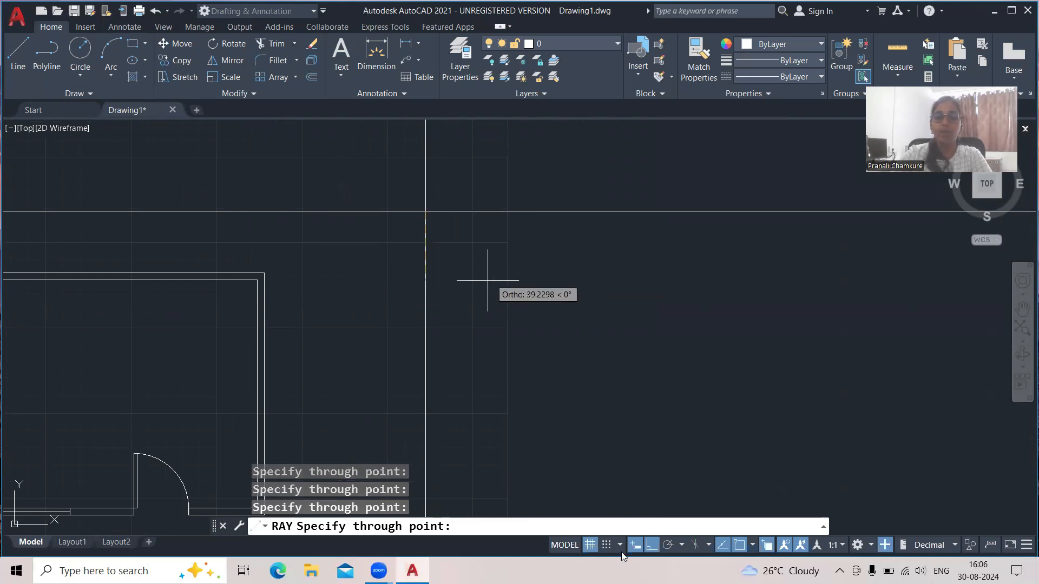
Turn Ortho mode off and add rays at various oblique angles from the same start point, then end the Ray command.
{"action": "left_click", "coordinate": [651, 545]}
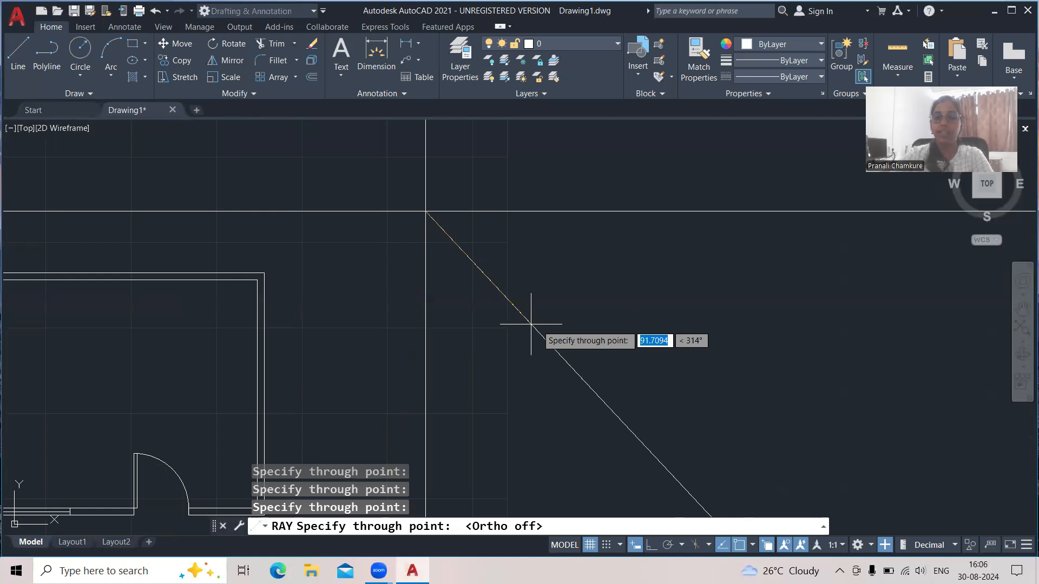
{"action": "scroll", "coordinate": [531, 324], "scroll_direction": "down", "scroll_amount": 3}
{"action": "left_click", "coordinate": [389, 200]}
{"action": "left_click", "coordinate": [487, 207]}
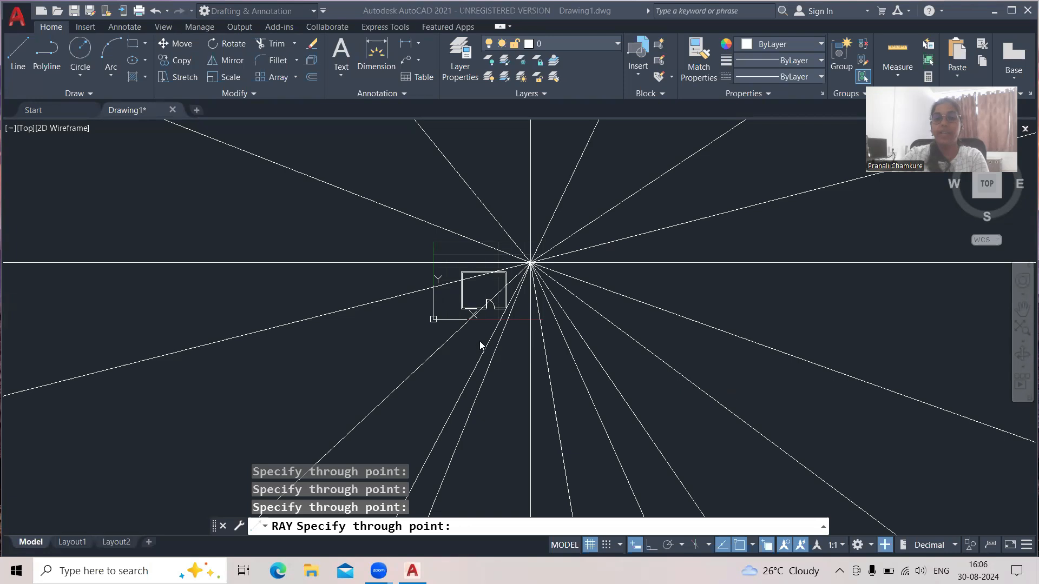
{"action": "scroll", "coordinate": [490, 353], "scroll_direction": "up", "scroll_amount": 2}
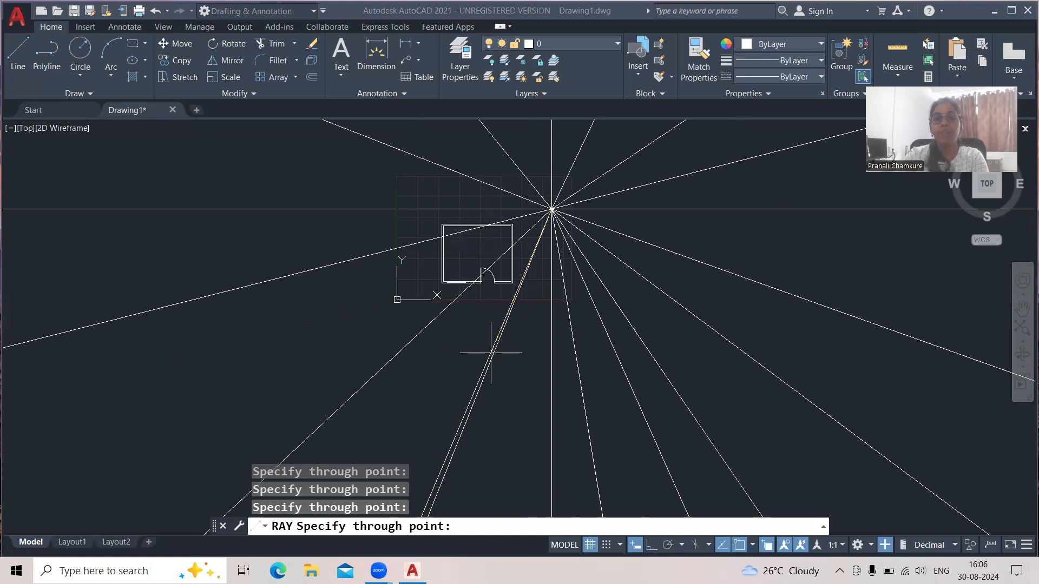
{"action": "key", "text": "Escape"}
Erase all the rays together with the room plan.
{"action": "mouse_move", "coordinate": [723, 222]}
{"action": "left_mouse_down"}
{"action": "mouse_move", "coordinate": [679, 290]}
{"action": "mouse_move", "coordinate": [362, 348]}
{"action": "left_mouse_up"}
{"action": "key", "text": "Delete"}
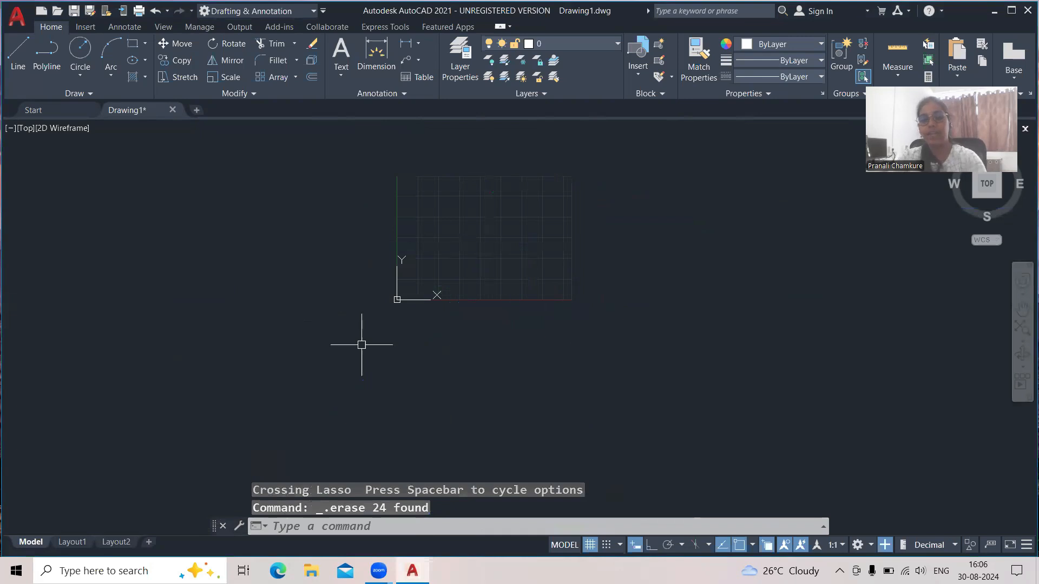
Draw a starburst of rays in many directions from one common start point in the empty drawing.
{"action": "type", "text": "RAY"}
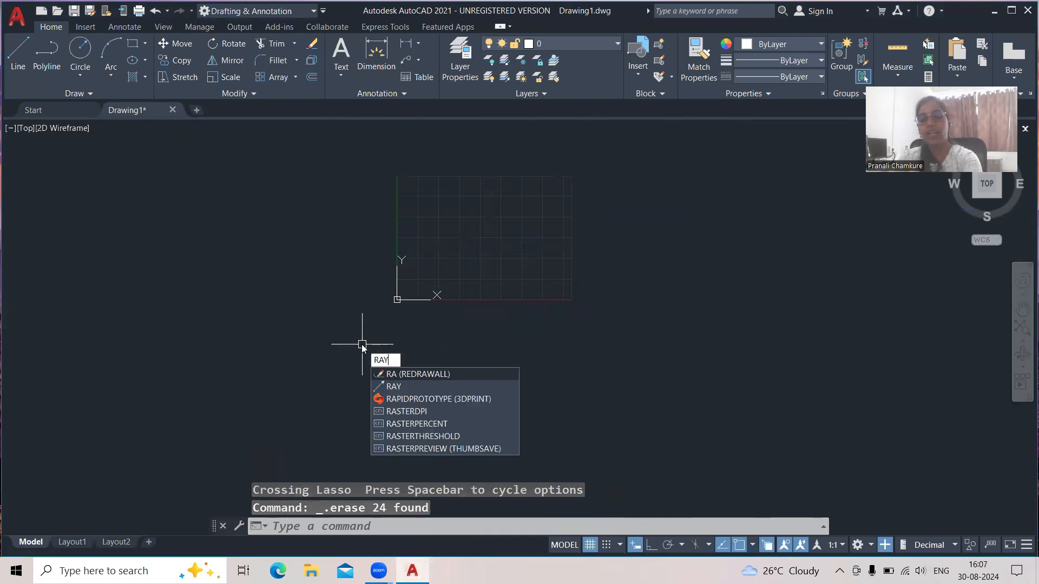
{"action": "key", "text": "Return"}
{"action": "scroll", "coordinate": [494, 259], "scroll_direction": "up", "scroll_amount": 4}
{"action": "left_click", "coordinate": [436, 209]}
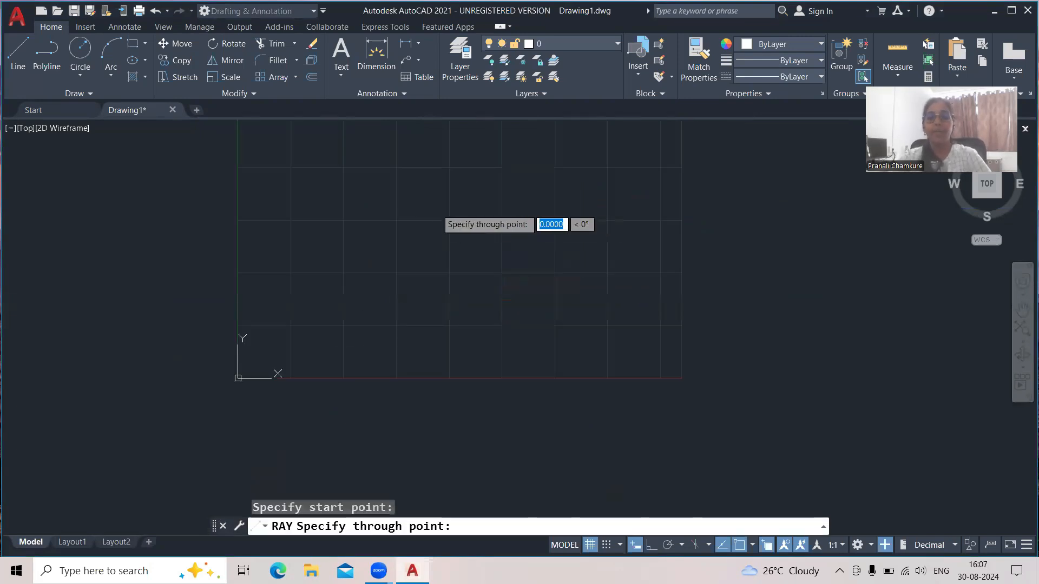
{"action": "left_click", "coordinate": [494, 223]}
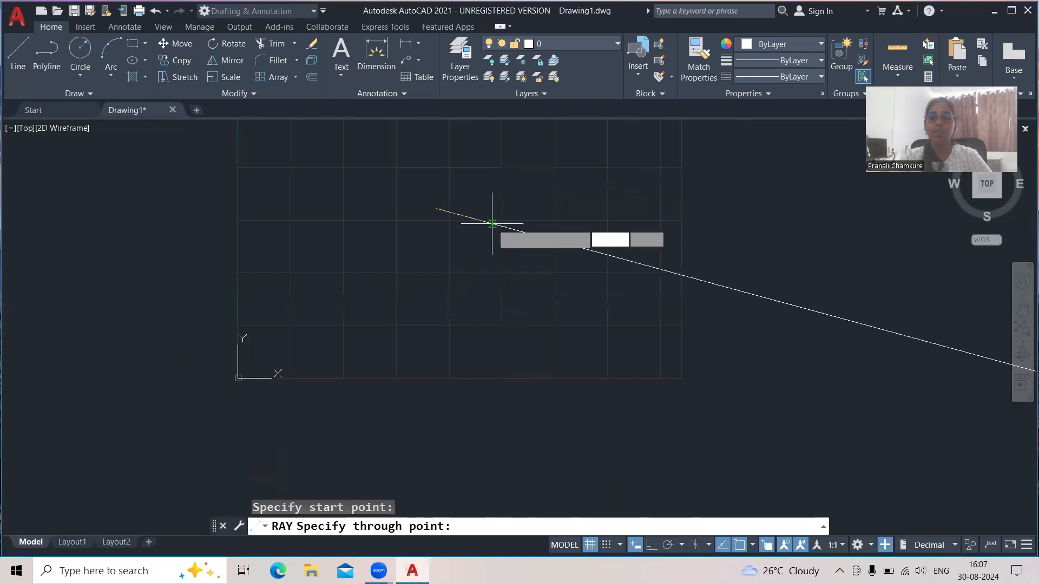
{"action": "left_click", "coordinate": [496, 174]}
{"action": "left_click", "coordinate": [413, 161]}
{"action": "left_click", "coordinate": [336, 168]}
{"action": "left_click", "coordinate": [334, 230]}
{"action": "left_click", "coordinate": [414, 287]}
{"action": "left_click", "coordinate": [495, 290]}
{"action": "left_click", "coordinate": [577, 225]}
{"action": "left_click", "coordinate": [451, 163]}
{"action": "left_click", "coordinate": [377, 162]}
{"action": "left_click", "coordinate": [301, 190]}
{"action": "left_click", "coordinate": [355, 270]}
{"action": "left_click", "coordinate": [443, 325]}
{"action": "left_click", "coordinate": [538, 314]}
{"action": "left_click", "coordinate": [590, 206]}
{"action": "left_click", "coordinate": [489, 138]}
{"action": "left_click", "coordinate": [600, 285]}
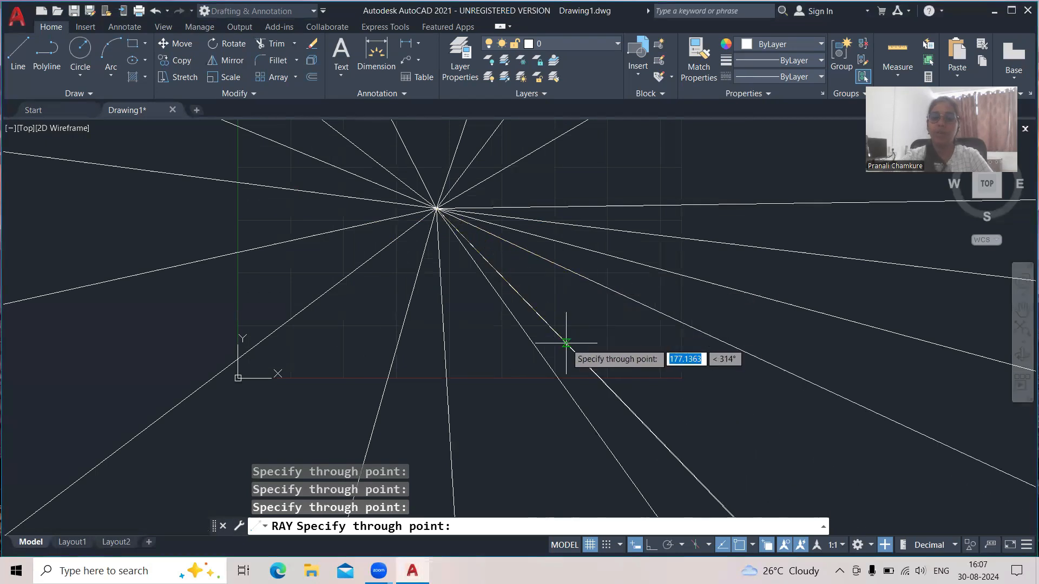
{"action": "key", "text": "Return"}
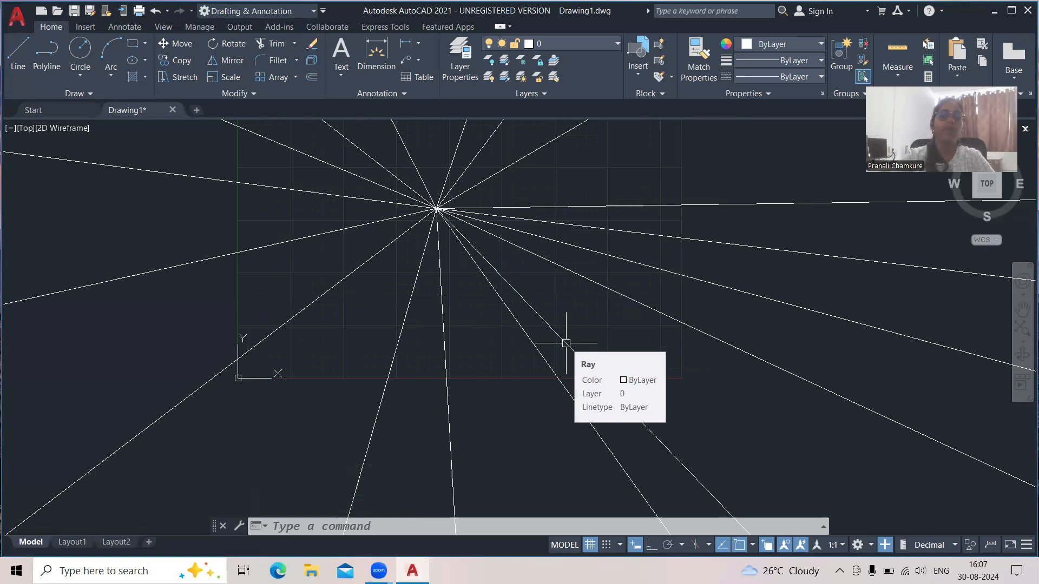
Erase the whole starburst of rays.
{"action": "scroll", "coordinate": [439, 337], "scroll_direction": "down", "scroll_amount": 4}
{"action": "mouse_move", "coordinate": [595, 403]}
{"action": "left_mouse_down"}
{"action": "mouse_move", "coordinate": [587, 302]}
{"action": "mouse_move", "coordinate": [316, 247]}
{"action": "mouse_move", "coordinate": [314, 315]}
{"action": "left_mouse_up"}
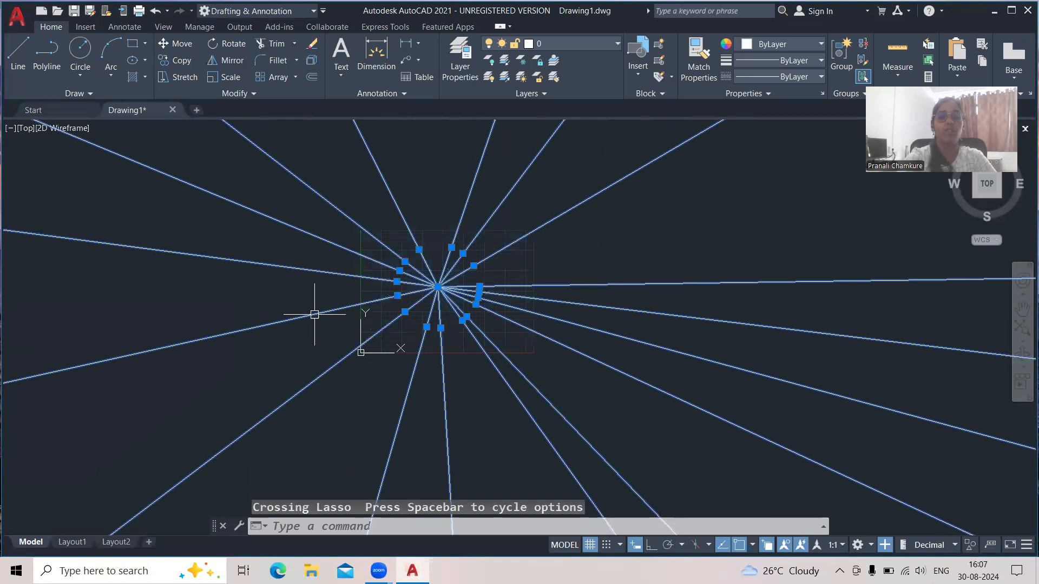
{"action": "key", "text": "Delete"}
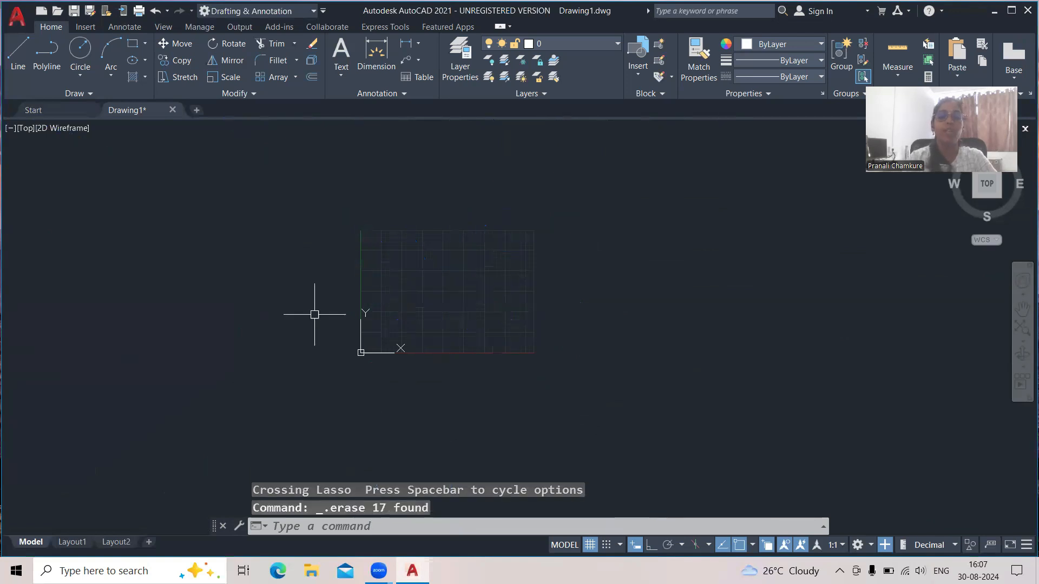
Draw a horizontal line 100 units long with Ortho mode on in the empty drawing.
{"action": "scroll", "coordinate": [464, 325], "scroll_direction": "up", "scroll_amount": 4}
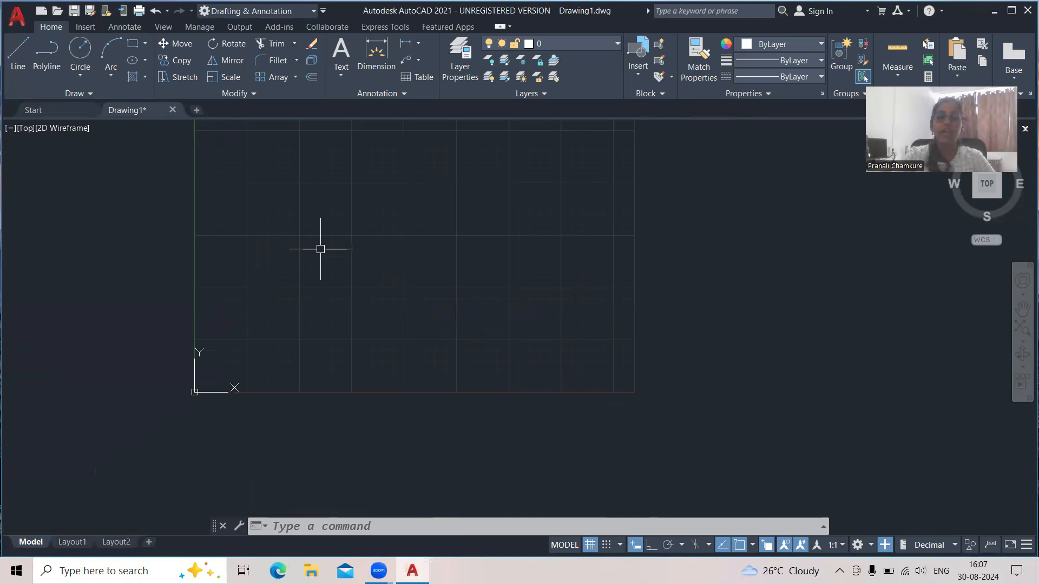
{"action": "middle_click_drag", "start_coordinate": [321, 249], "coordinate": [338, 284]}
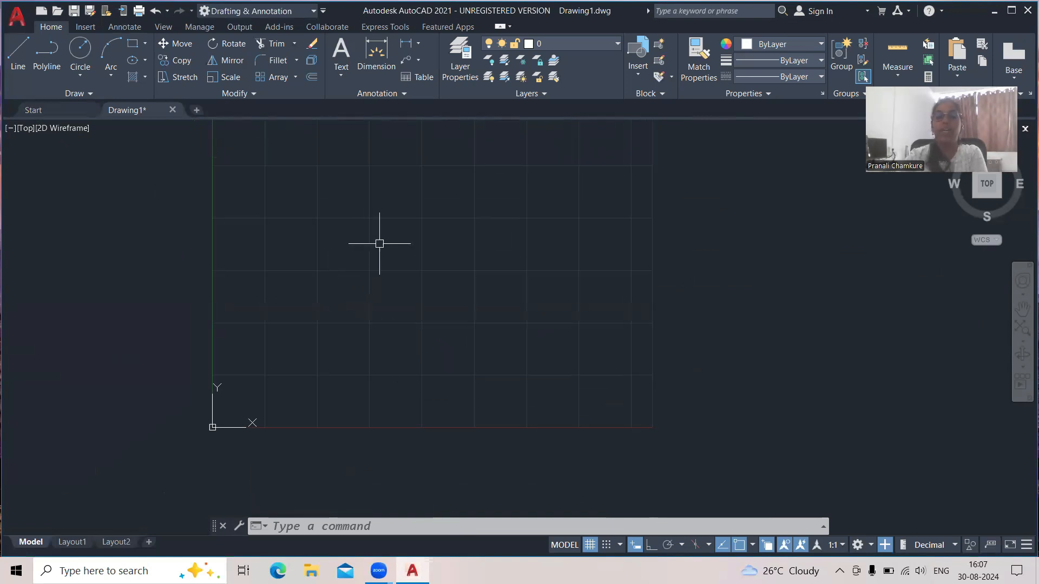
{"action": "type", "text": "l"}
{"action": "key", "text": "Return"}
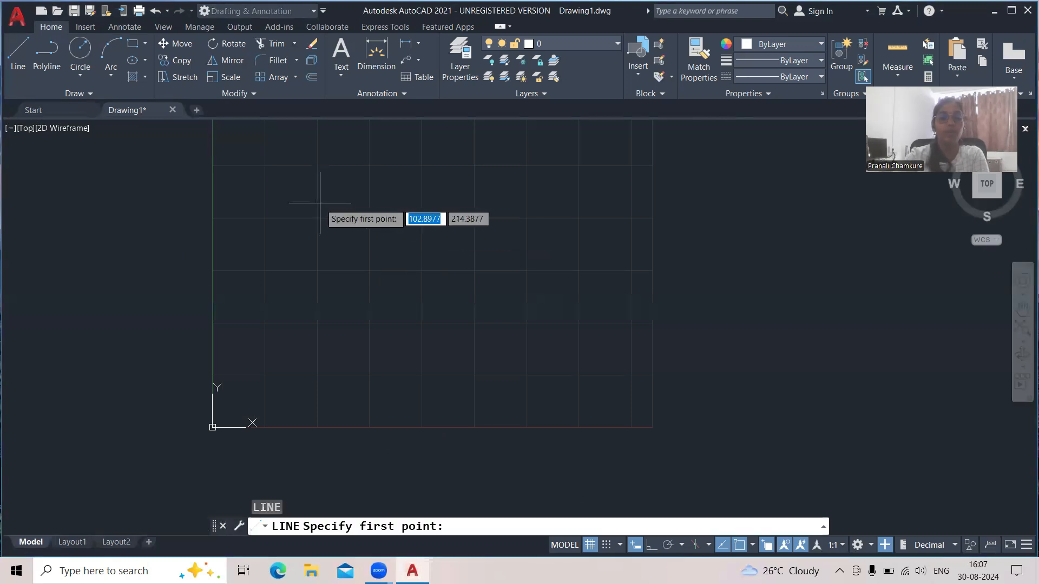
{"action": "left_click", "coordinate": [261, 275]}
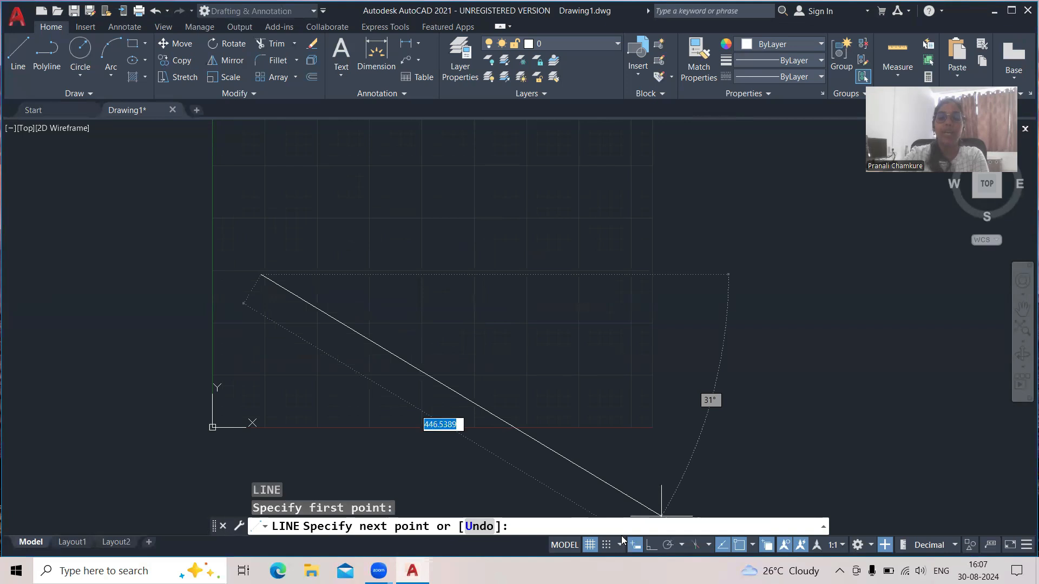
{"action": "left_click", "coordinate": [650, 548]}
{"action": "type", "text": "100"}
{"action": "key", "text": "Return"}
{"action": "key", "text": "Return"}
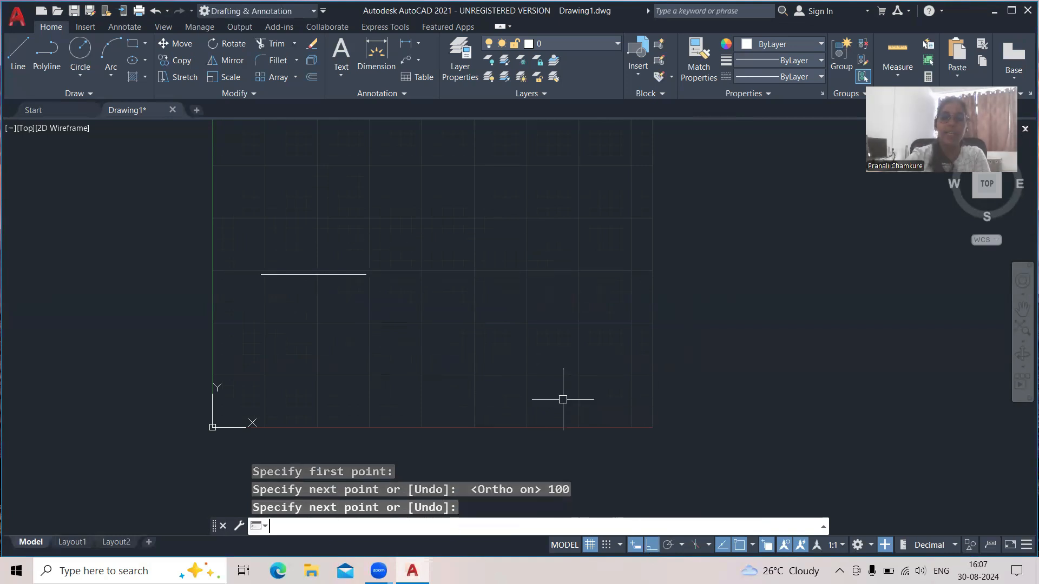
{"action": "scroll", "coordinate": [311, 250], "scroll_direction": "up", "scroll_amount": 4}
{"action": "middle_click_drag", "start_coordinate": [343, 332], "coordinate": [396, 343]}
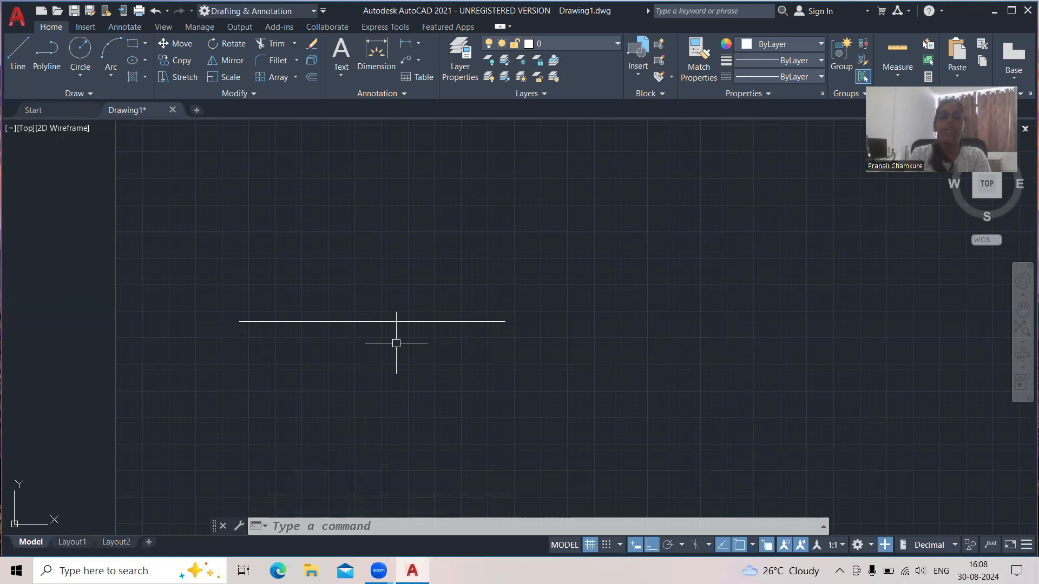
{"action": "key", "text": "Escape"}
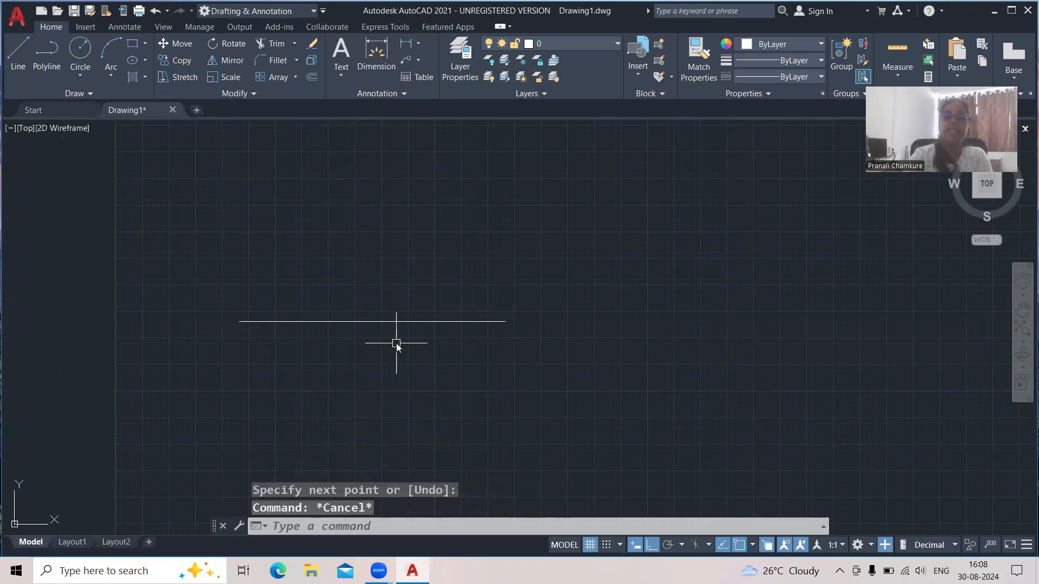
Complete a rectangle from the line's right end with a 50-unit vertical side, a 100-unit top side and a closing side.
{"action": "key", "text": "Return"}
{"action": "middle_click_drag", "start_coordinate": [369, 342], "coordinate": [243, 428]}
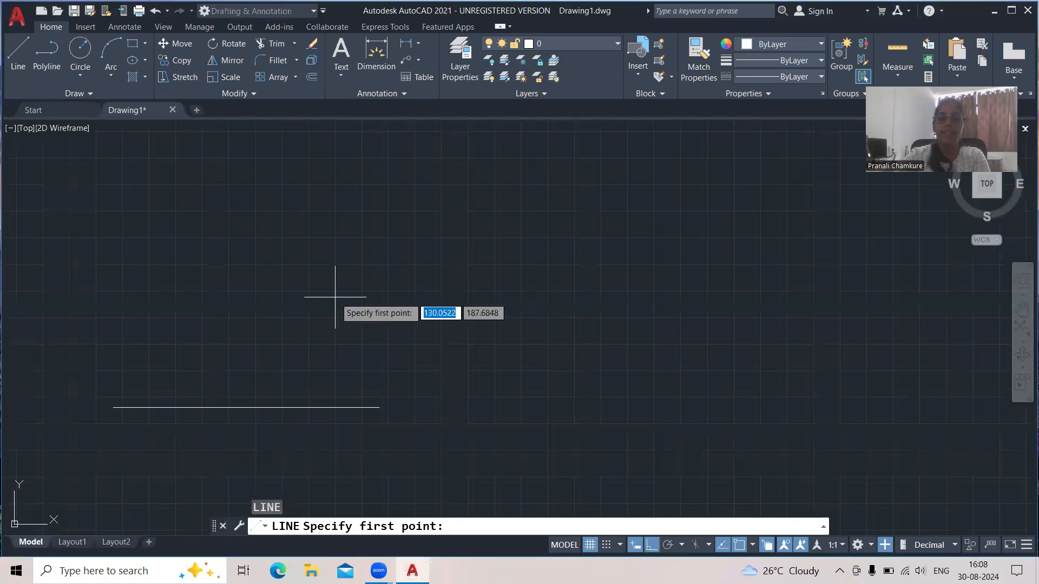
{"action": "left_click", "coordinate": [379, 407]}
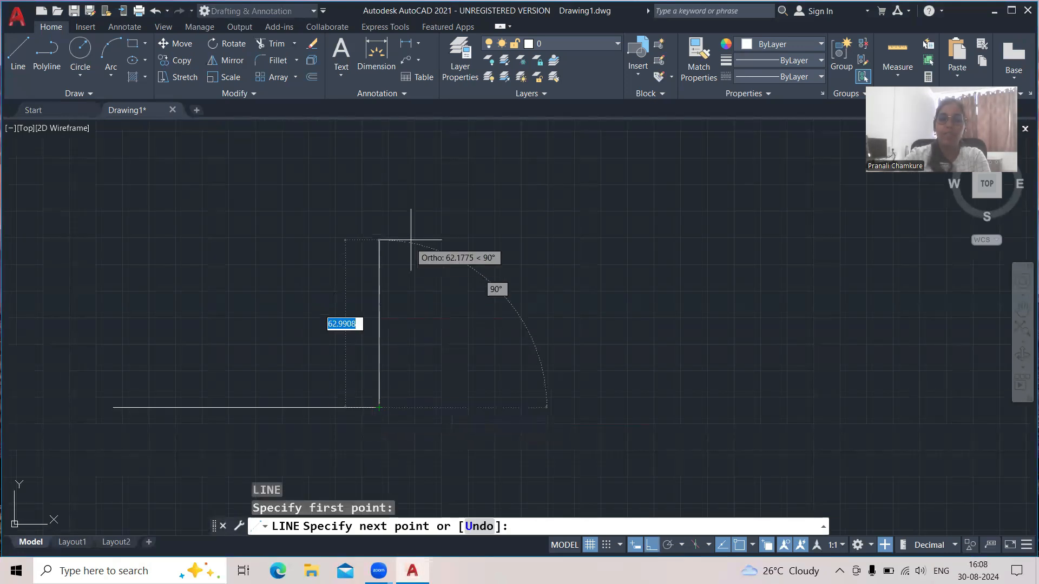
{"action": "type", "text": "50"}
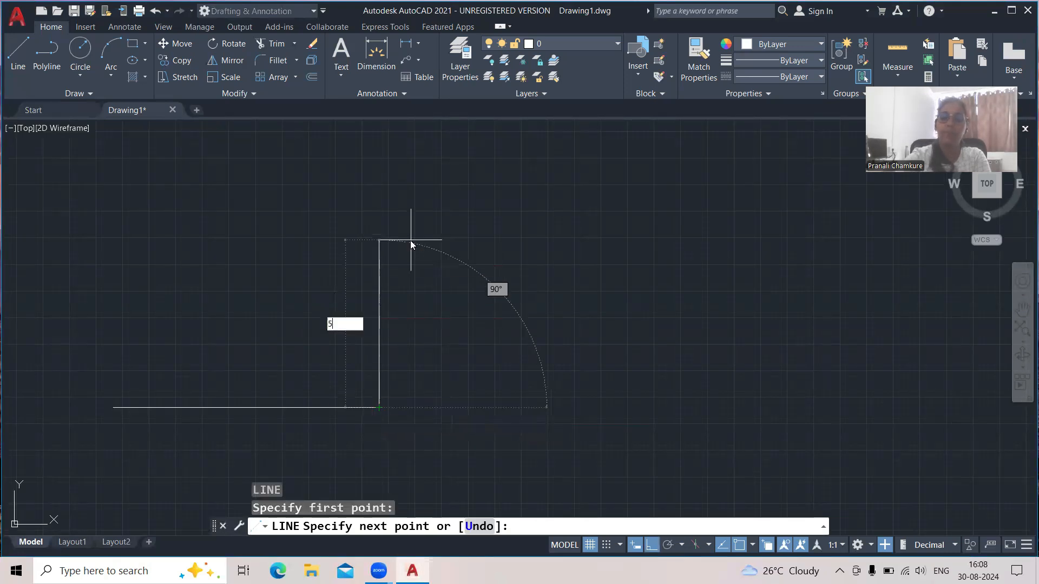
{"action": "key", "text": "Return"}
{"action": "type", "text": "1"}
{"action": "key", "text": "Return"}
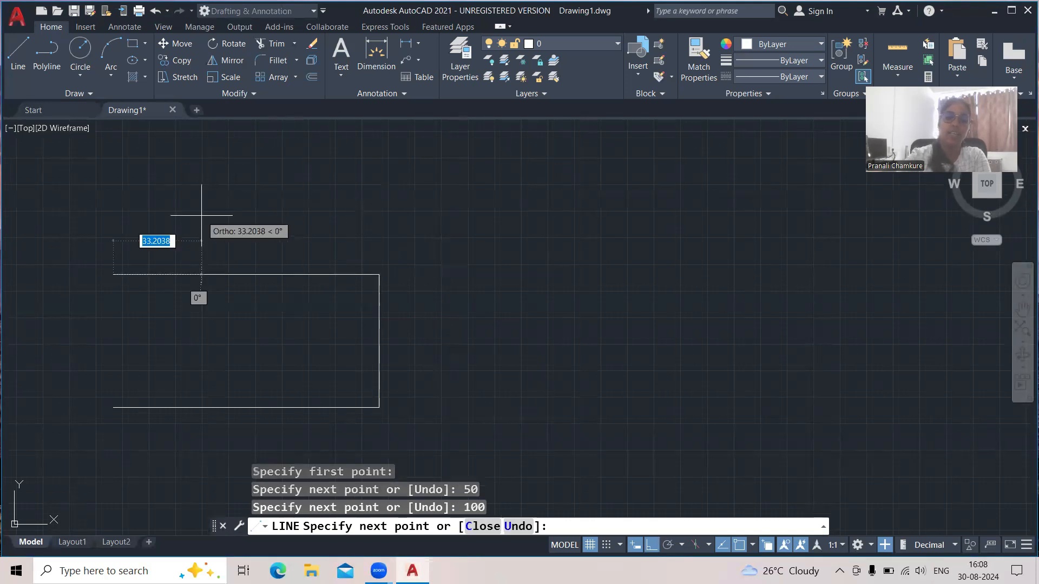
{"action": "left_click", "coordinate": [114, 406]}
{"action": "right_click", "coordinate": [117, 407]}
{"action": "left_click", "coordinate": [159, 412]}
{"action": "middle_click_drag", "start_coordinate": [353, 364], "coordinate": [469, 283]}
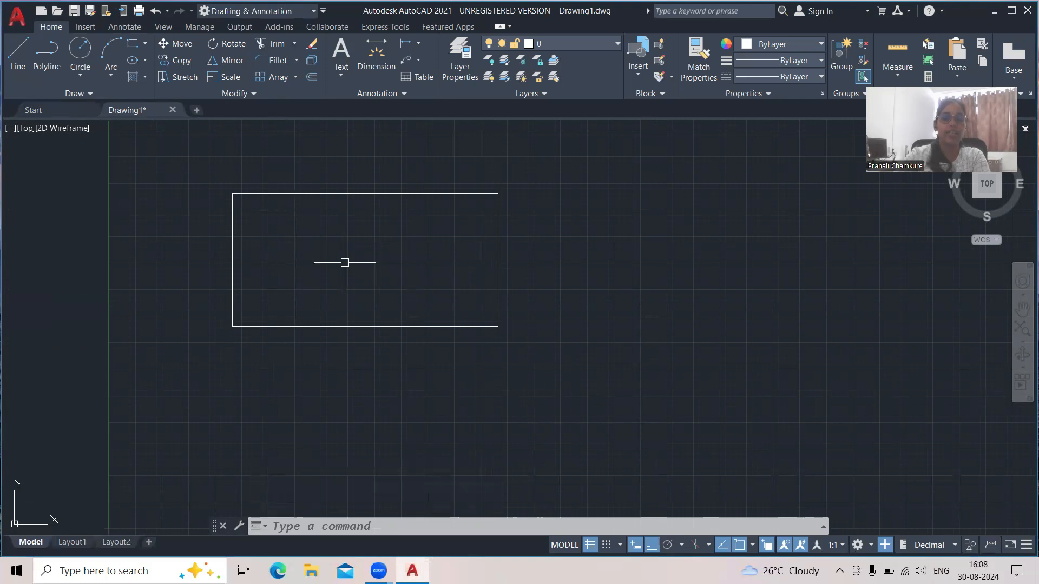
Divide the rectangle's bottom edge into 4 equal segments.
{"action": "type", "text": "DIV"}
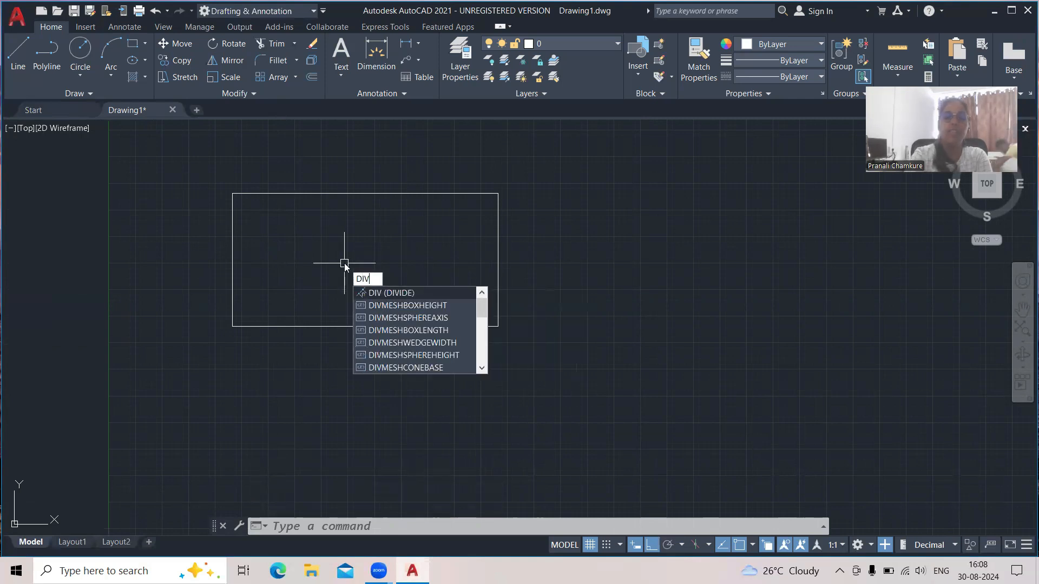
{"action": "key", "text": "Return"}
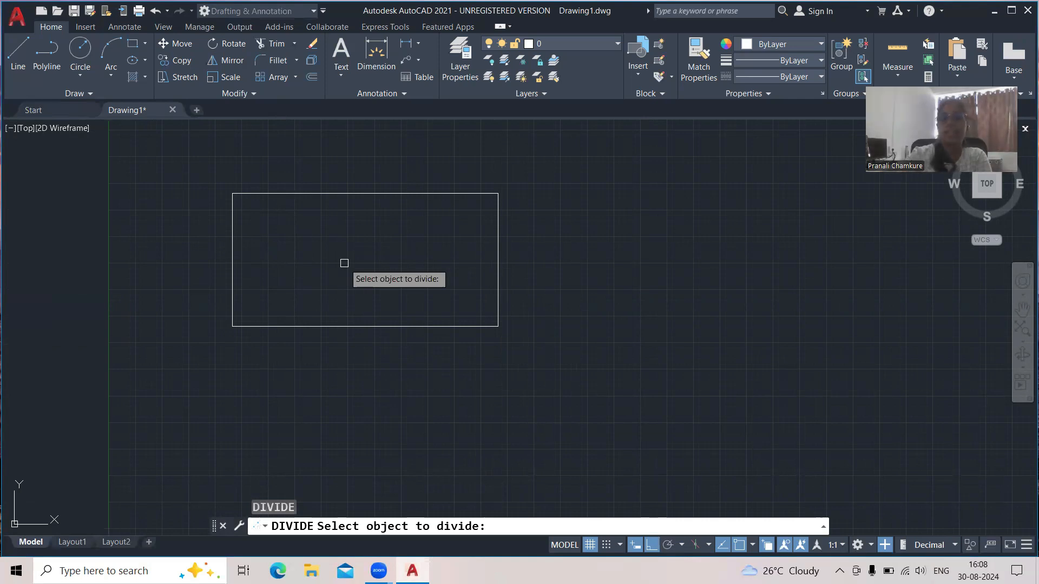
{"action": "left_click", "coordinate": [352, 326]}
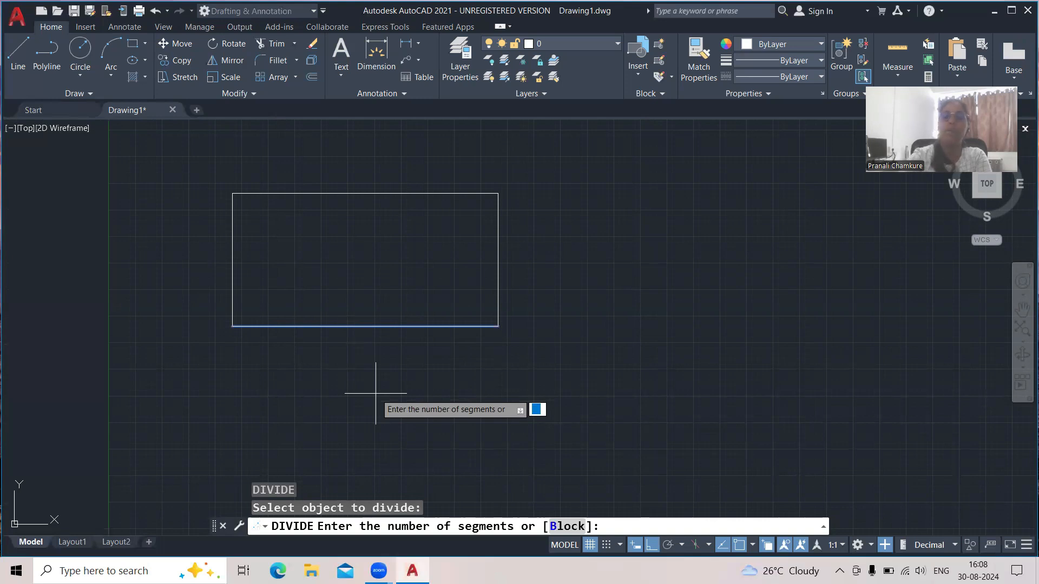
{"action": "key", "text": "Return"}
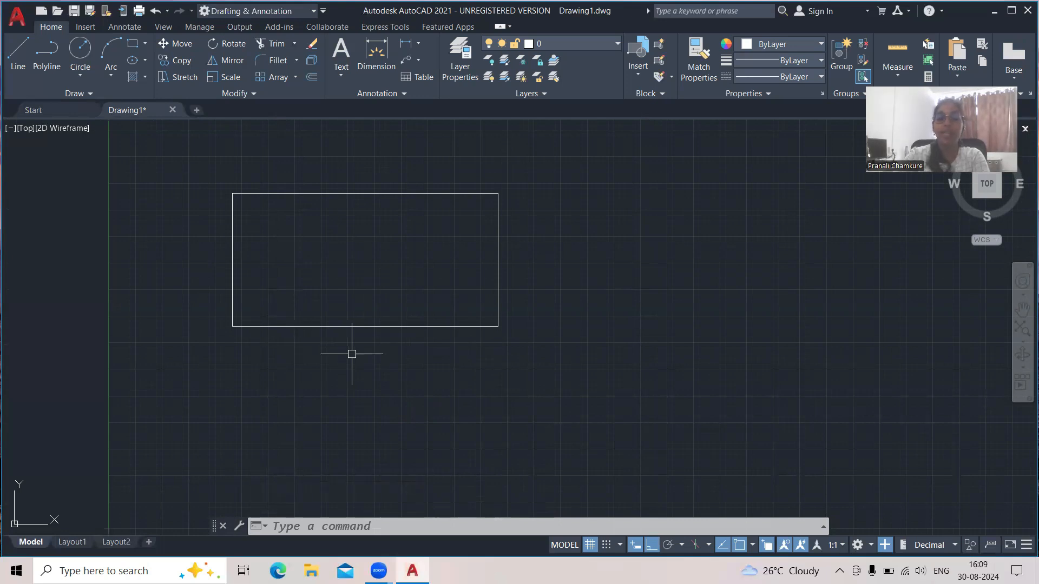
Set the point style to the plain plus-shaped marker.
{"action": "type", "text": "PT"}
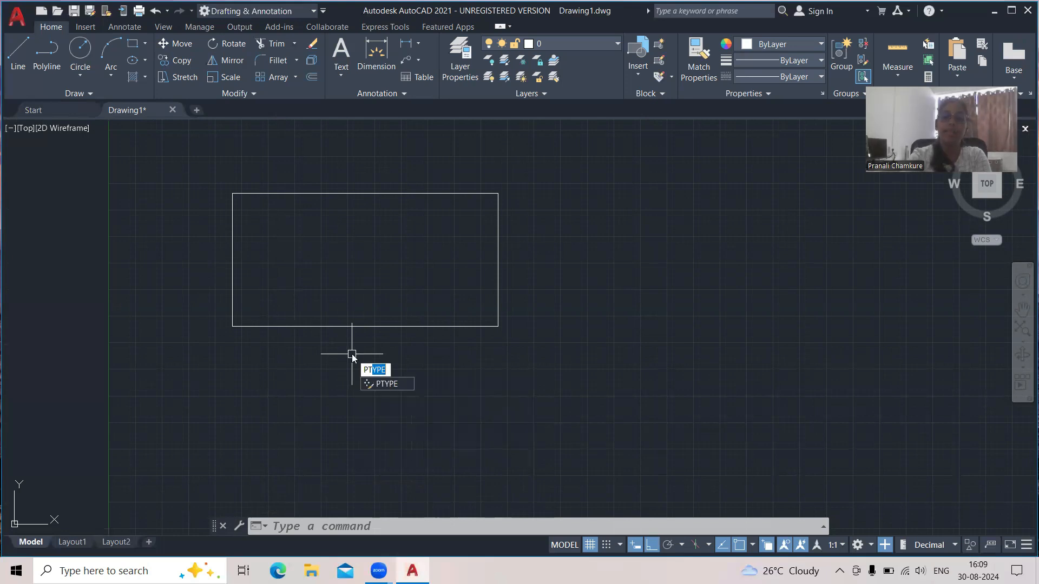
{"action": "key", "text": "Return"}
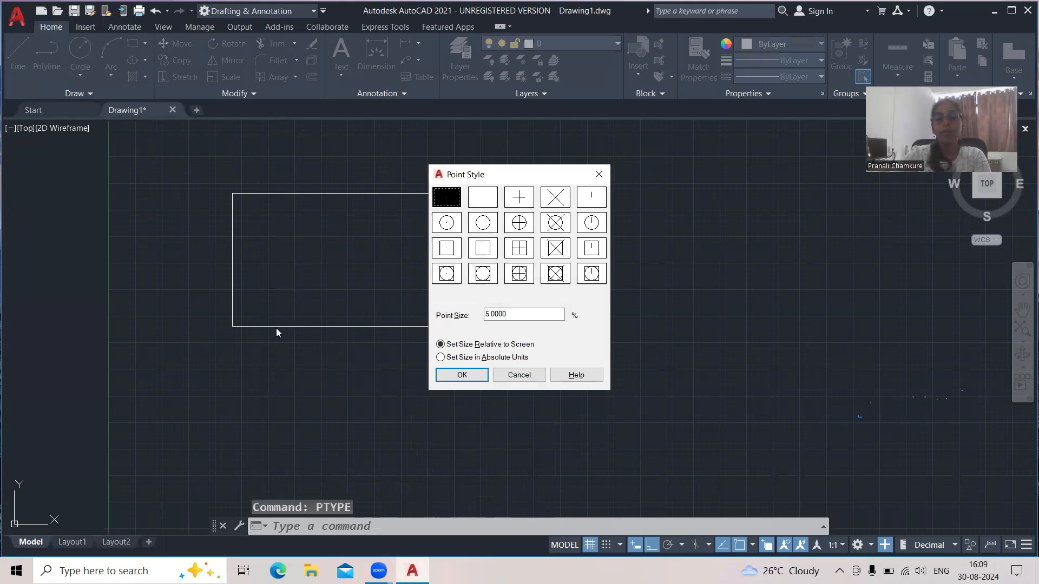
{"action": "left_click", "coordinate": [519, 199]}
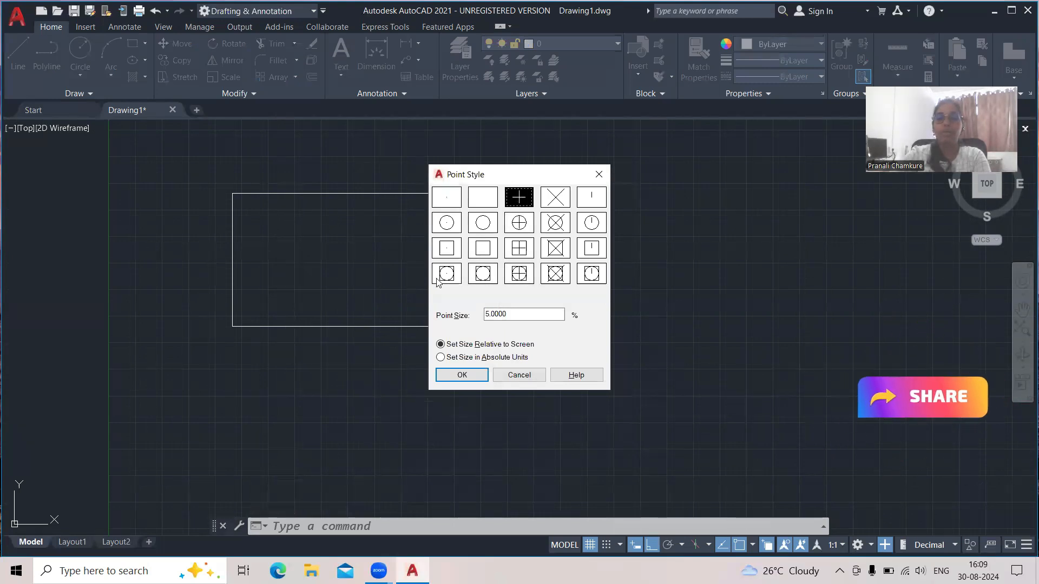
{"action": "left_click", "coordinate": [462, 375]}
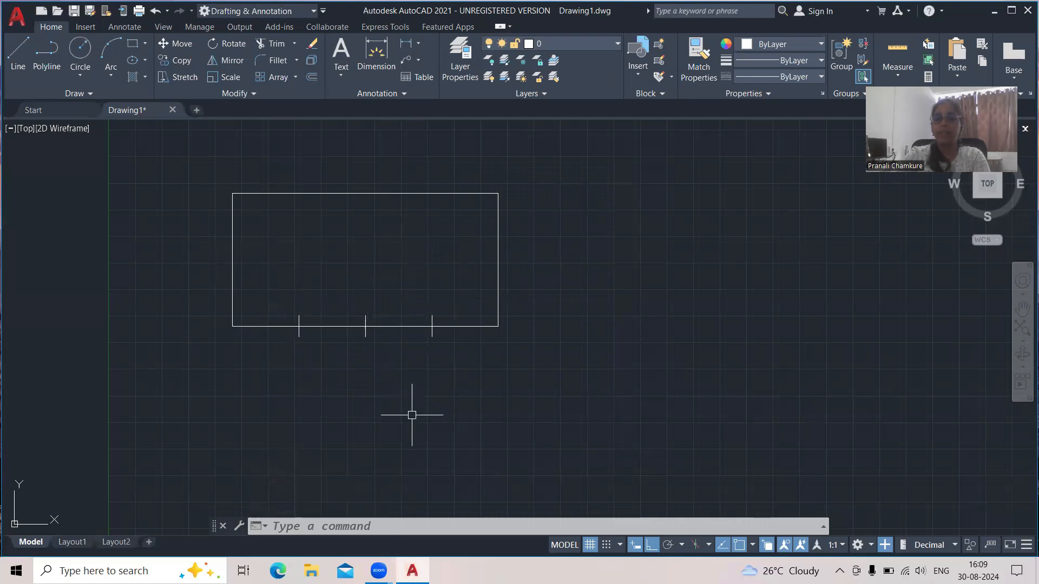
Draw vertical lines from each of the three division points on the bottom edge up to the rectangle's top edge.
{"action": "type", "text": "l"}
{"action": "key", "text": "Return"}
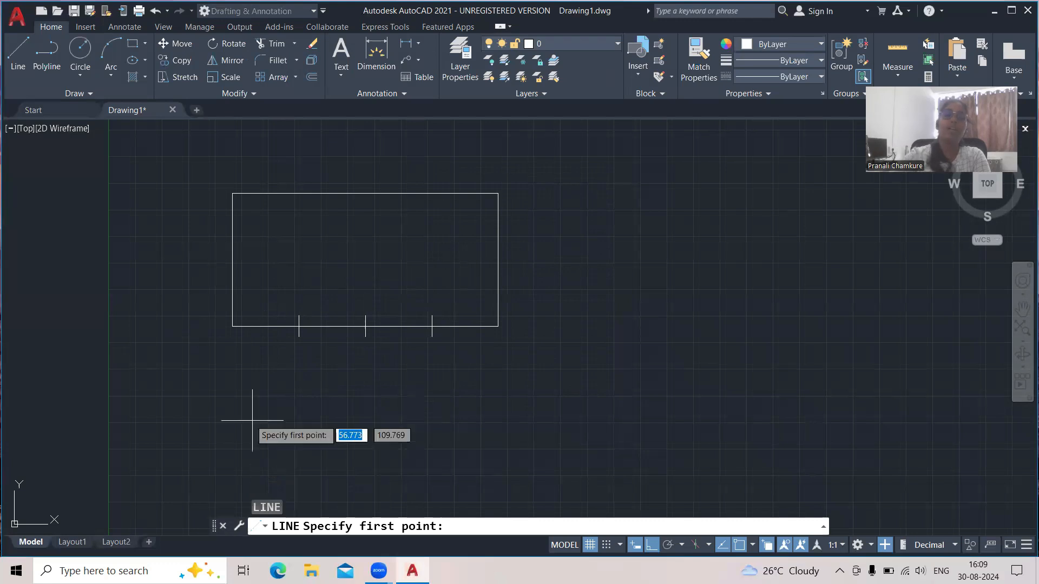
{"action": "left_click", "coordinate": [305, 322]}
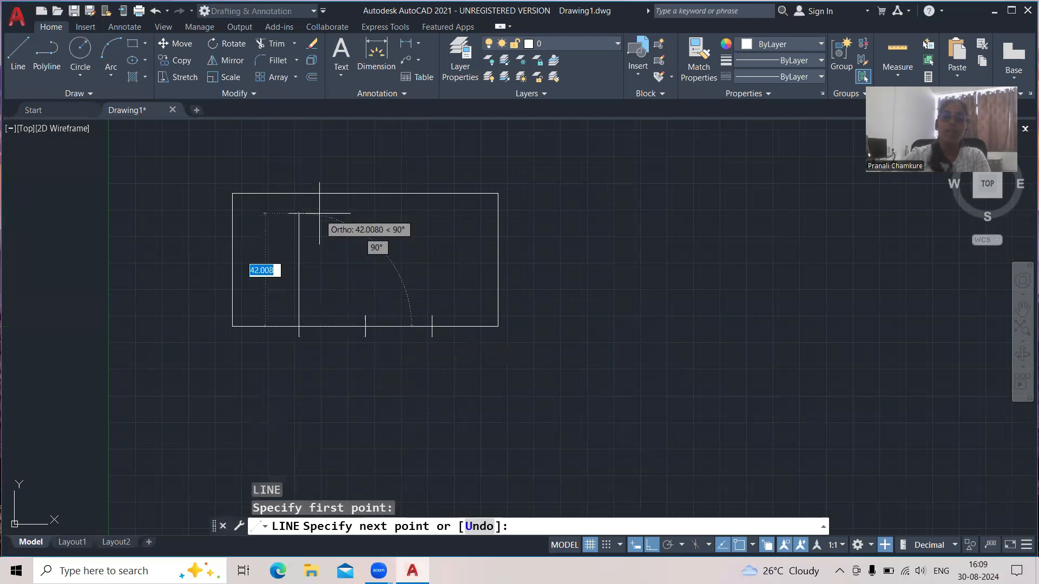
{"action": "right_click", "coordinate": [307, 194]}
{"action": "left_click", "coordinate": [336, 199]}
{"action": "right_click", "coordinate": [383, 152]}
{"action": "left_click", "coordinate": [418, 160]}
{"action": "left_click", "coordinate": [365, 326]}
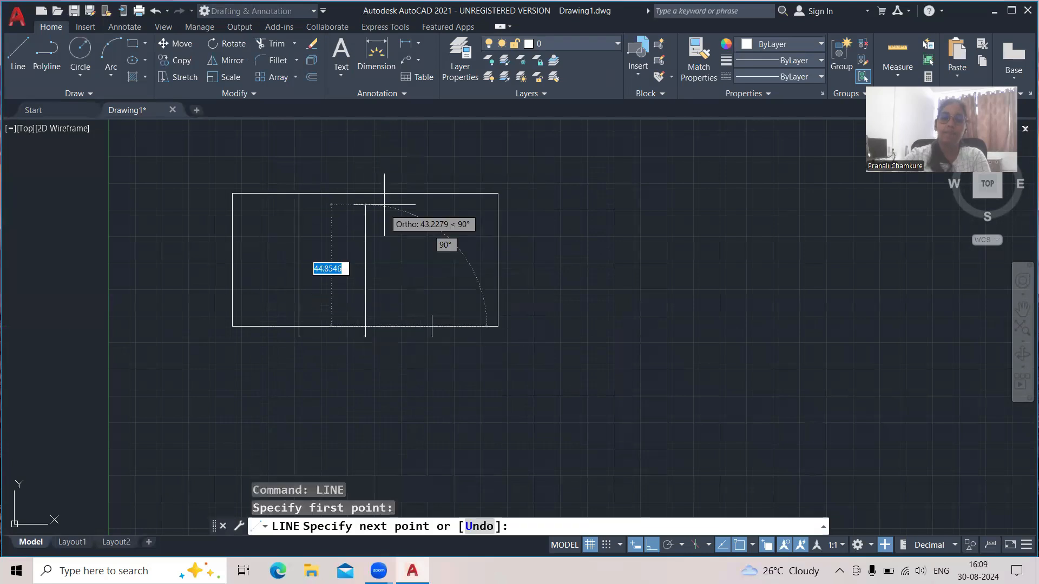
{"action": "right_click", "coordinate": [365, 194]}
{"action": "left_click", "coordinate": [399, 204]}
{"action": "right_click", "coordinate": [419, 235]}
{"action": "left_click", "coordinate": [452, 240]}
{"action": "left_click", "coordinate": [432, 326]}
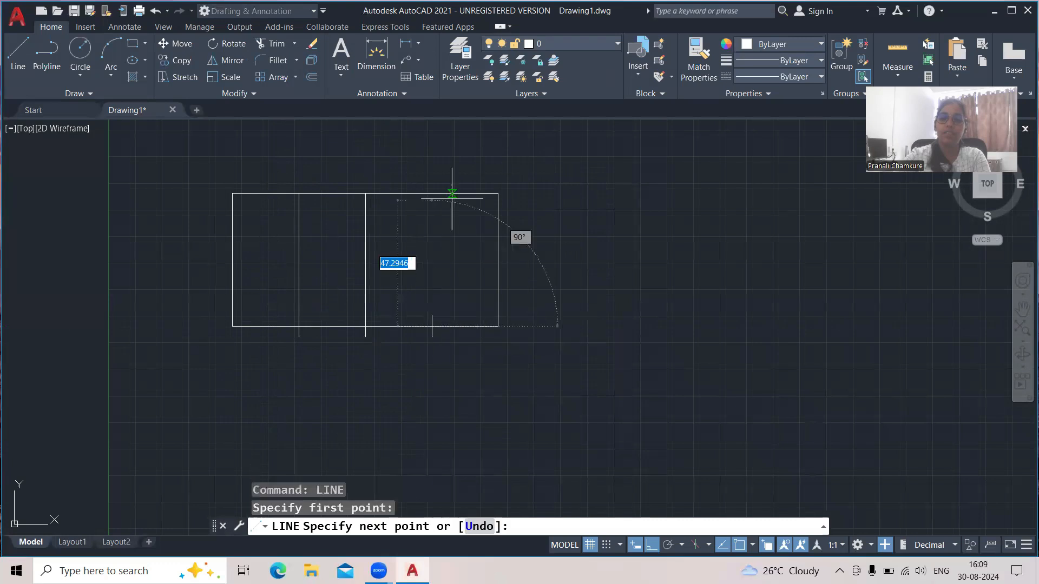
{"action": "right_click", "coordinate": [434, 194]}
{"action": "left_click", "coordinate": [451, 200]}
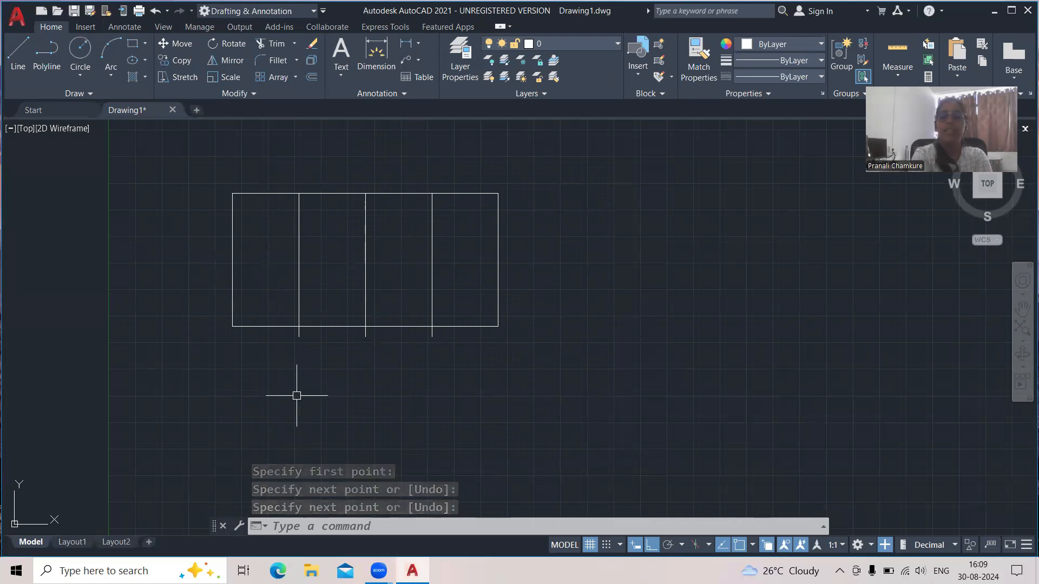
Divide the rectangle's left edge into 2 equal segments.
{"action": "type", "text": "DIVIDE"}
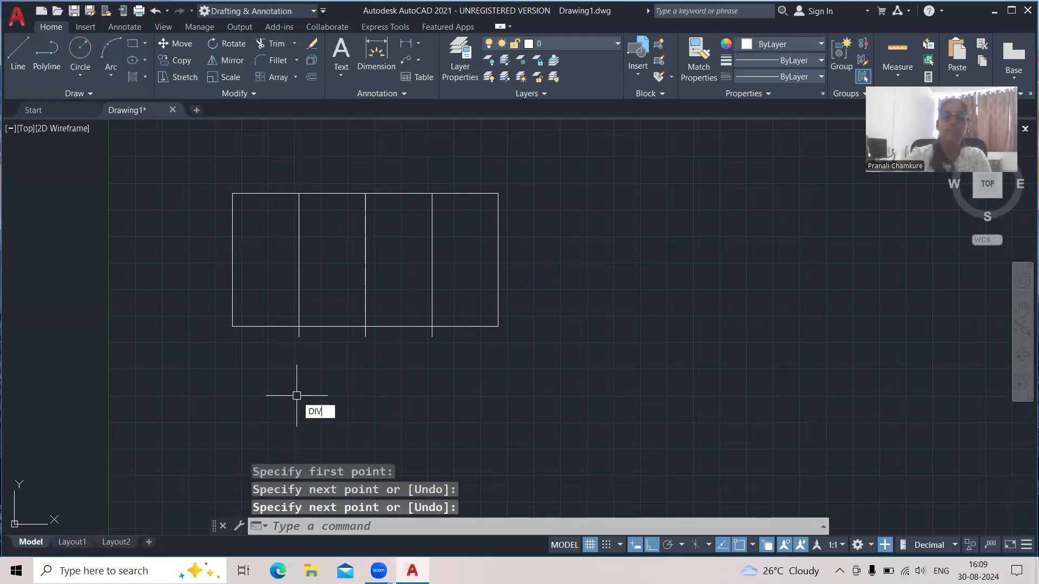
{"action": "key", "text": "Return"}
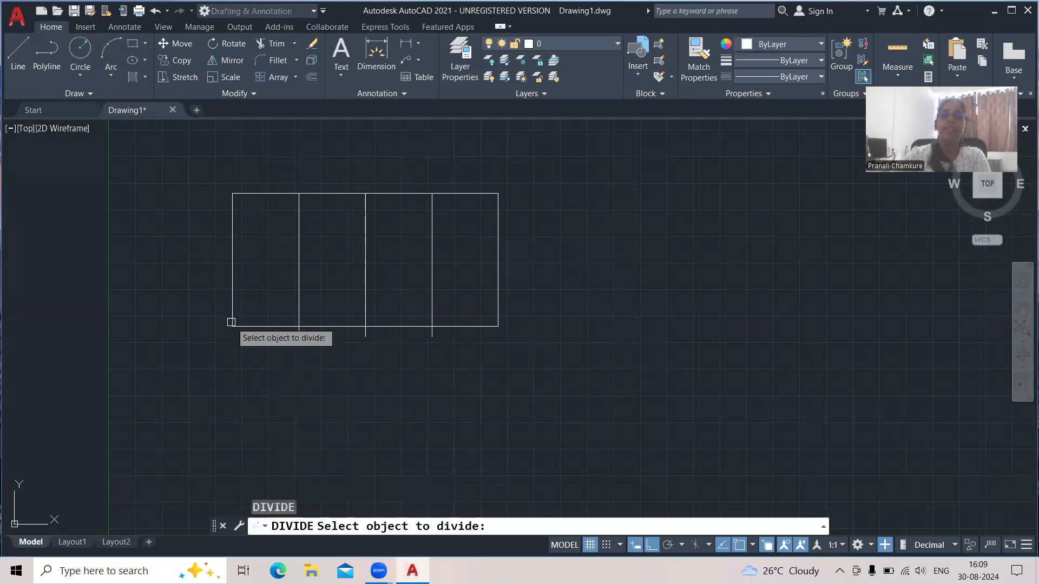
{"action": "left_click", "coordinate": [232, 257]}
{"action": "type", "text": "2"}
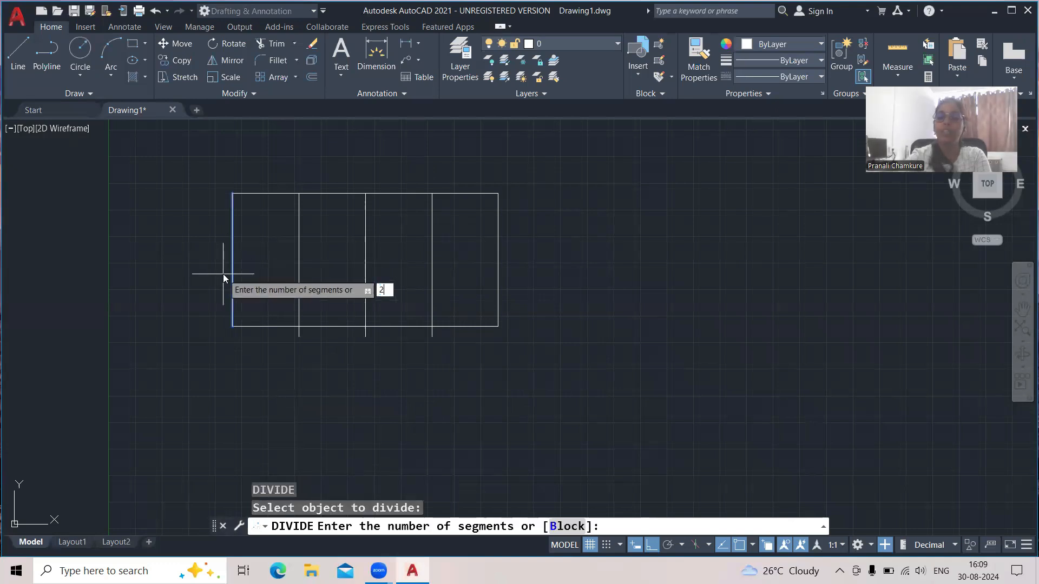
{"action": "key", "text": "Return"}
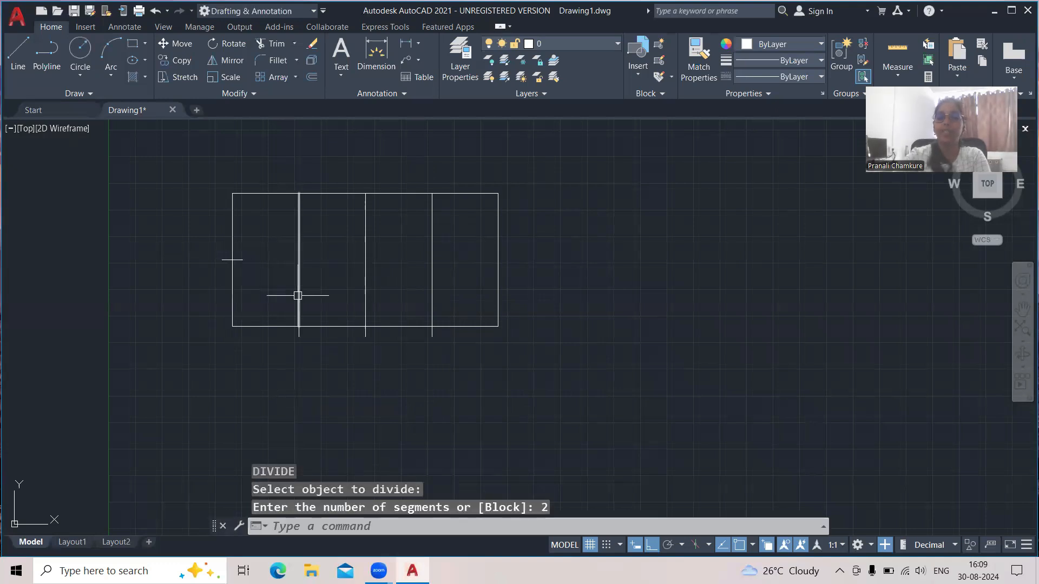
Draw a horizontal line from the left edge's division point across to the rectangle's right edge.
{"action": "type", "text": "l"}
{"action": "key", "text": "Return"}
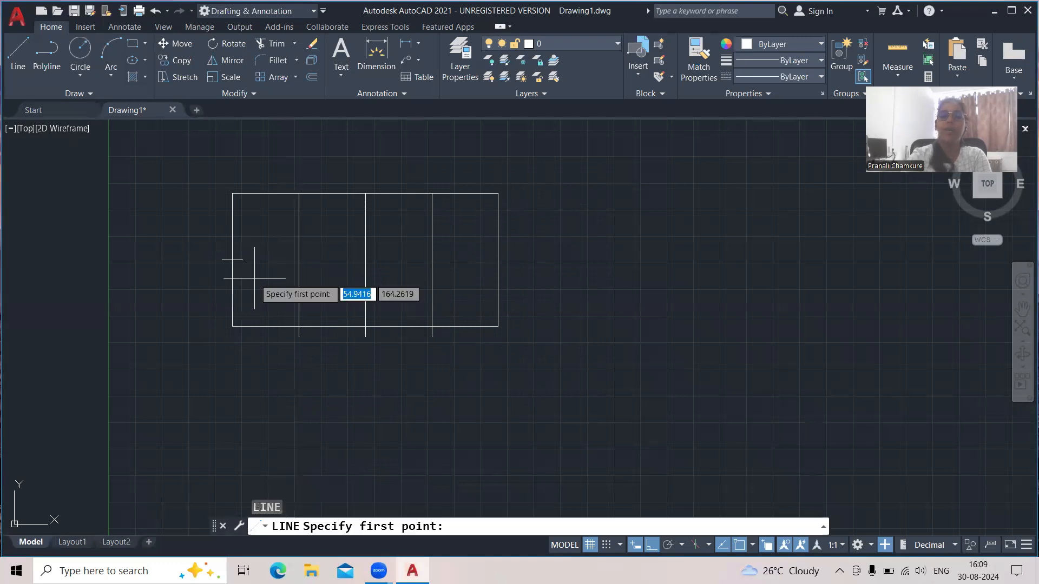
{"action": "left_click", "coordinate": [233, 260]}
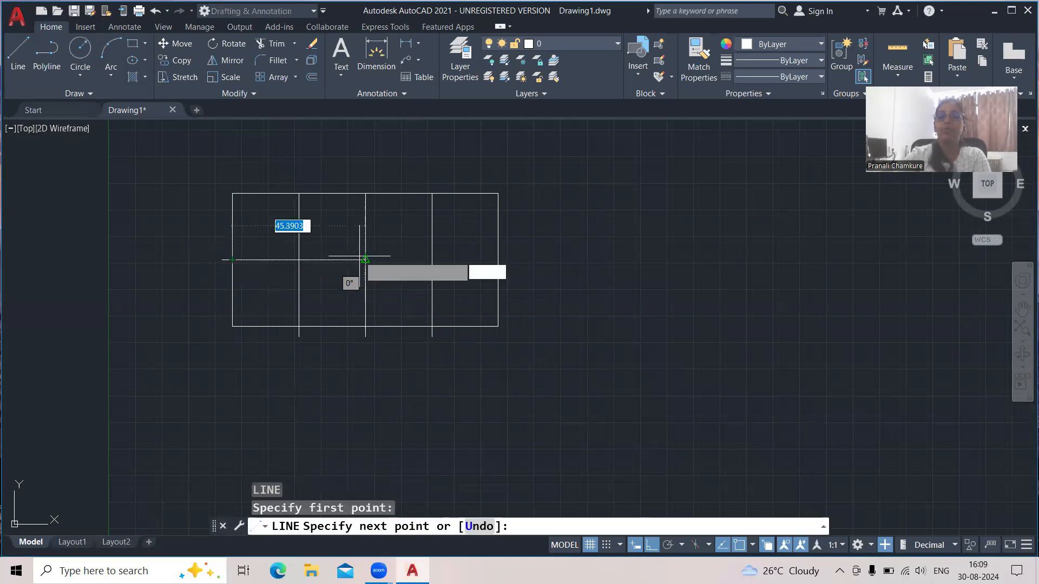
{"action": "left_click", "coordinate": [498, 259]}
{"action": "right_click", "coordinate": [501, 263]}
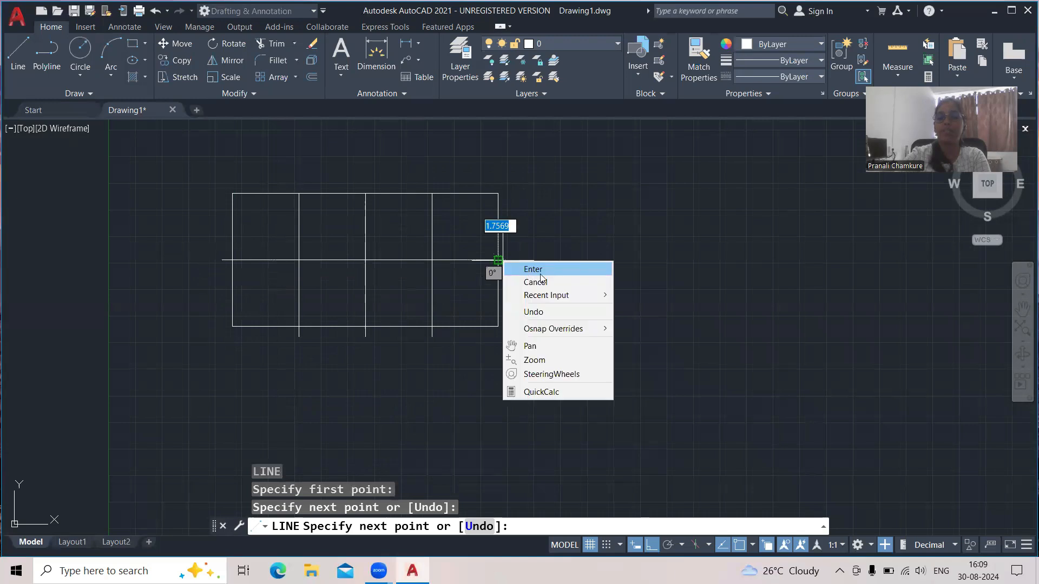
{"action": "left_click", "coordinate": [530, 269]}
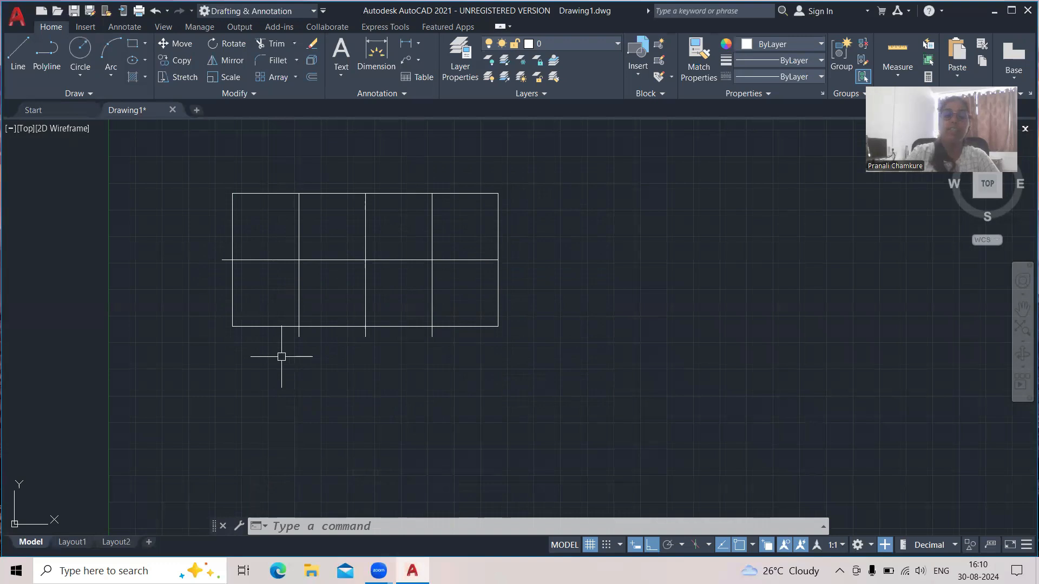
Draw a rectangle in the empty space to the right of the divided grid.
{"action": "type", "text": "REC"}
{"action": "key", "text": "Return"}
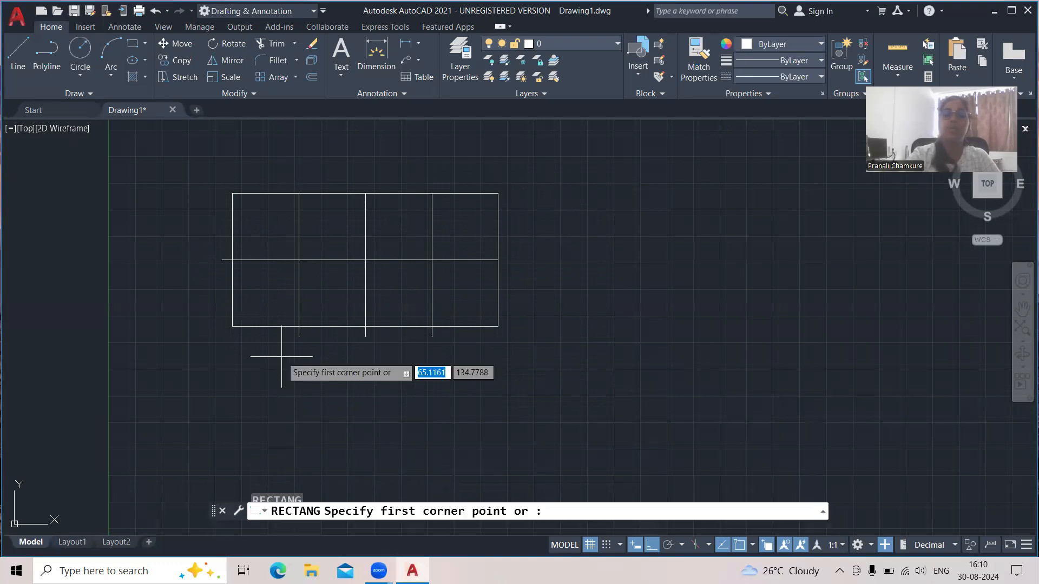
{"action": "middle_click_drag", "start_coordinate": [455, 359], "coordinate": [140, 381]}
{"action": "left_click", "coordinate": [403, 217]}
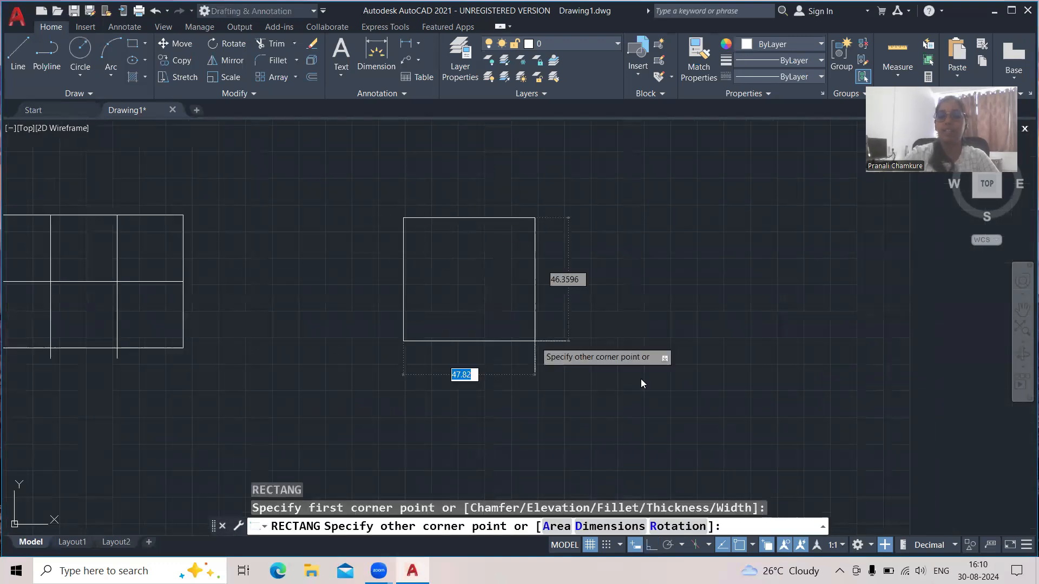
{"action": "left_click", "coordinate": [700, 394]}
Divide the whole unexploded rectangle into 3 equal segments.
{"action": "type", "text": "DIV"}
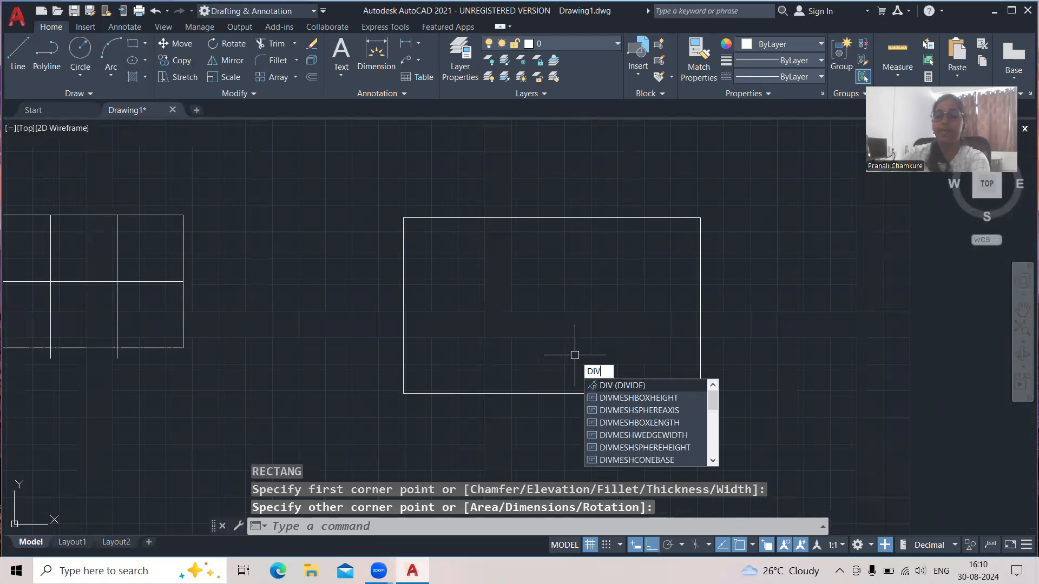
{"action": "key", "text": "Return"}
{"action": "left_click", "coordinate": [520, 394]}
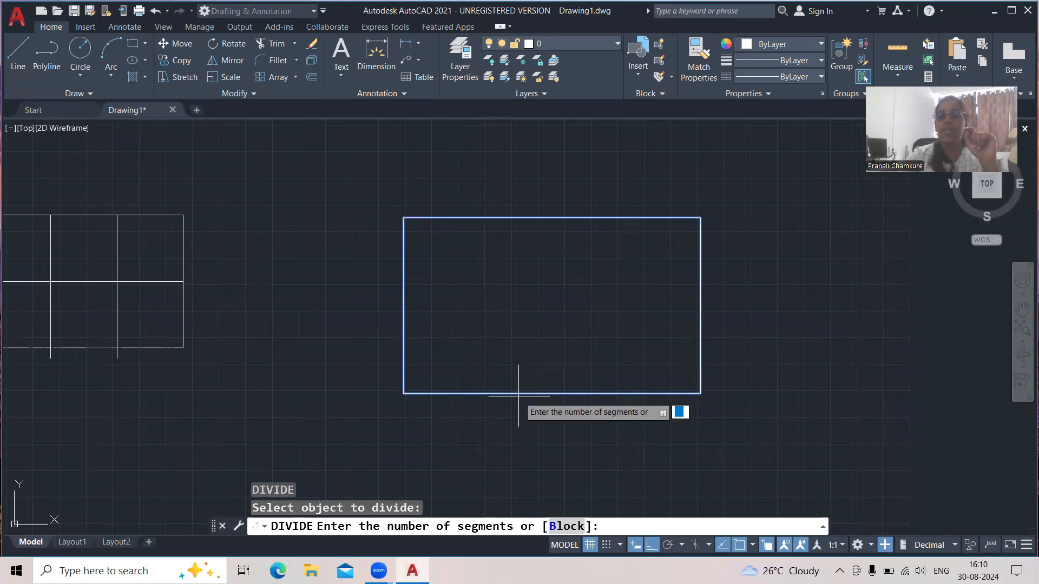
{"action": "type", "text": "3"}
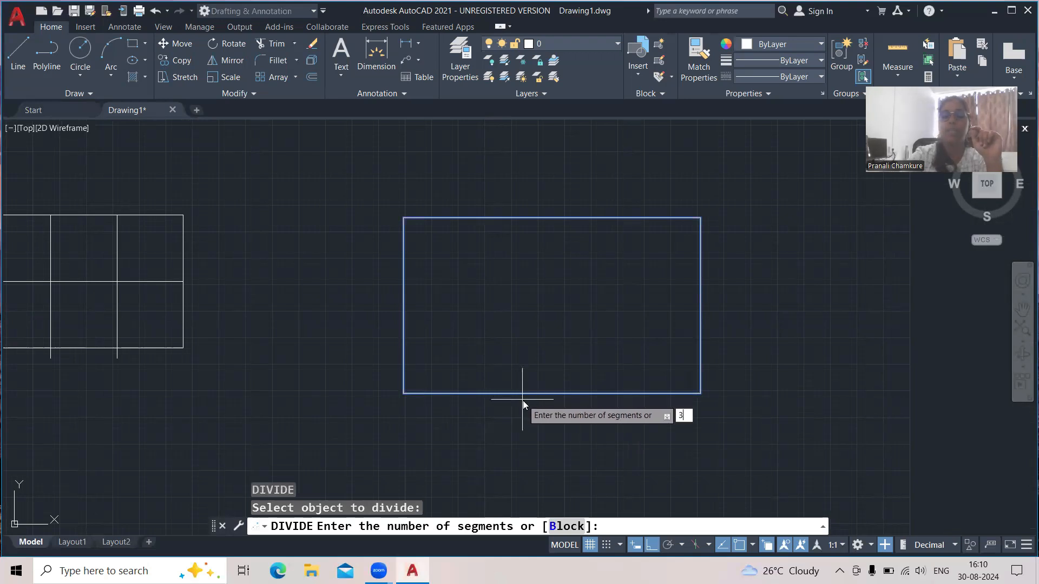
{"action": "key", "text": "Return"}
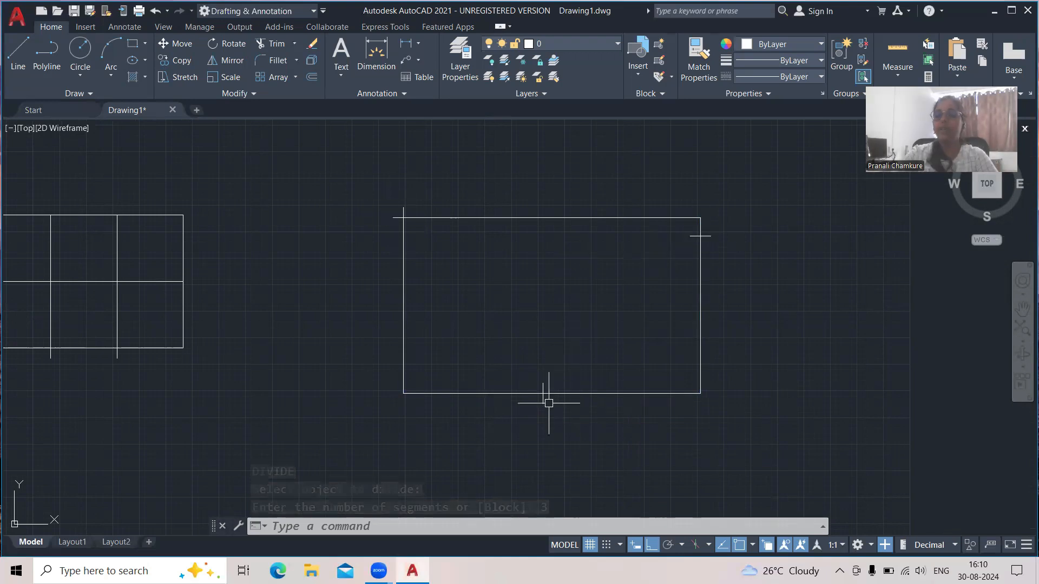
Erase the divided rectangle with its points and draw a new rectangle to the right of the grid.
{"action": "mouse_move", "coordinate": [763, 325]}
{"action": "left_mouse_down"}
{"action": "mouse_move", "coordinate": [678, 186]}
{"action": "mouse_move", "coordinate": [351, 179]}
{"action": "mouse_move", "coordinate": [404, 425]}
{"action": "mouse_move", "coordinate": [836, 434]}
{"action": "mouse_move", "coordinate": [793, 368]}
{"action": "left_mouse_up"}
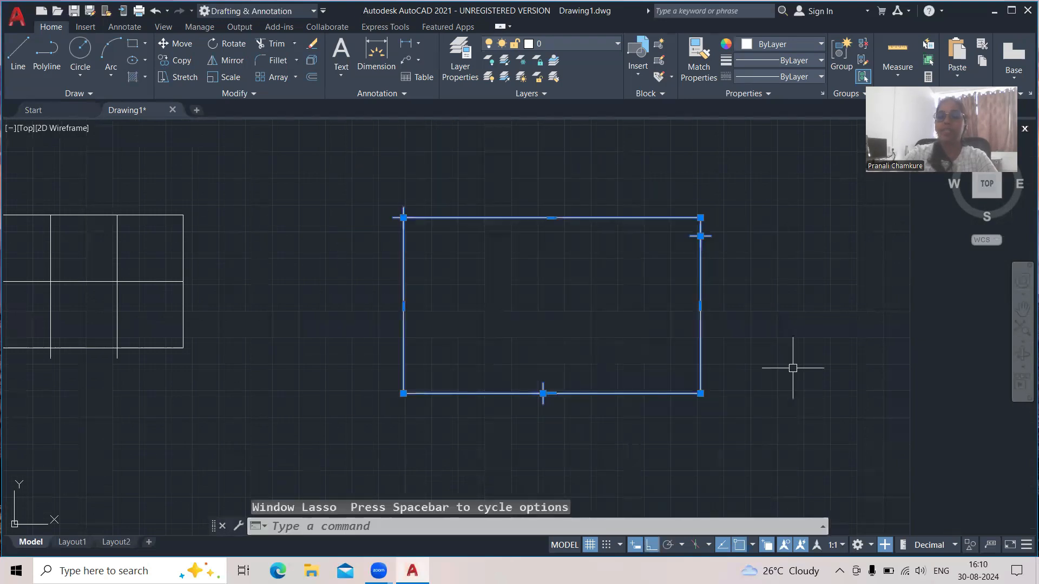
{"action": "key", "text": "Delete"}
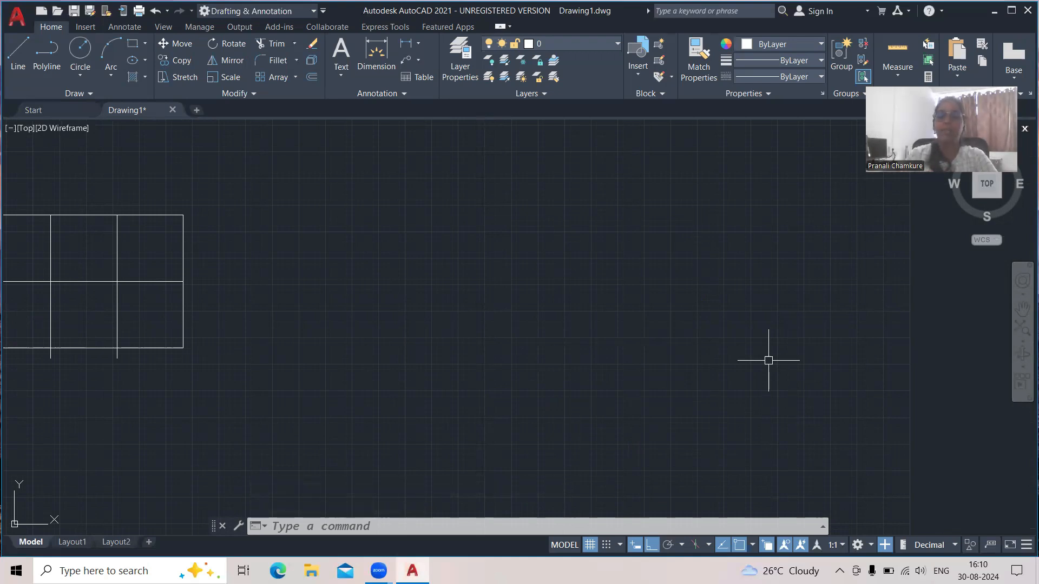
{"action": "type", "text": "rec"}
{"action": "key", "text": "Return"}
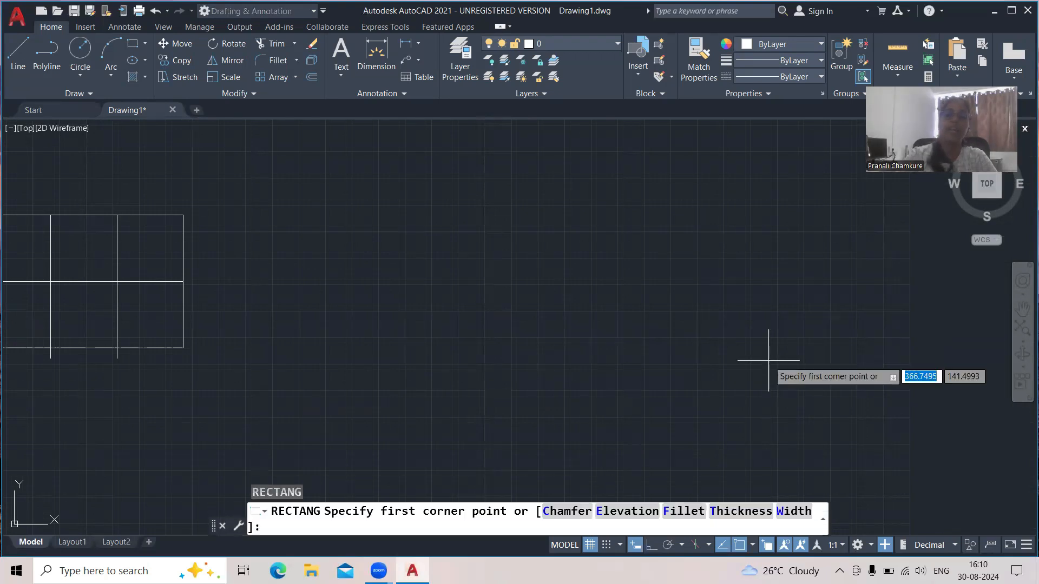
{"action": "left_click", "coordinate": [272, 226]}
{"action": "left_click", "coordinate": [560, 364]}
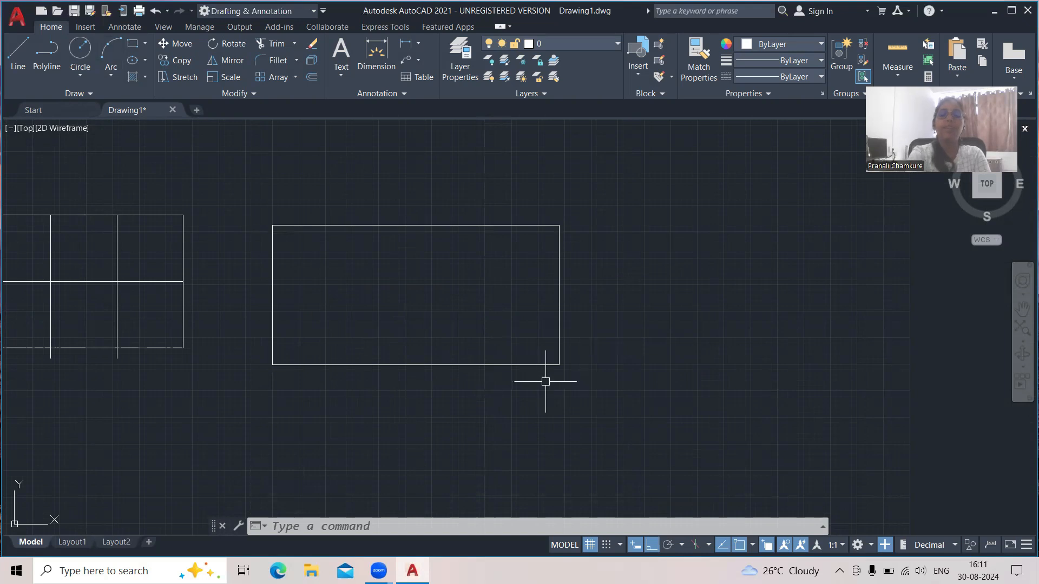
Explode the new rectangle into separate lines.
{"action": "type", "text": "X"}
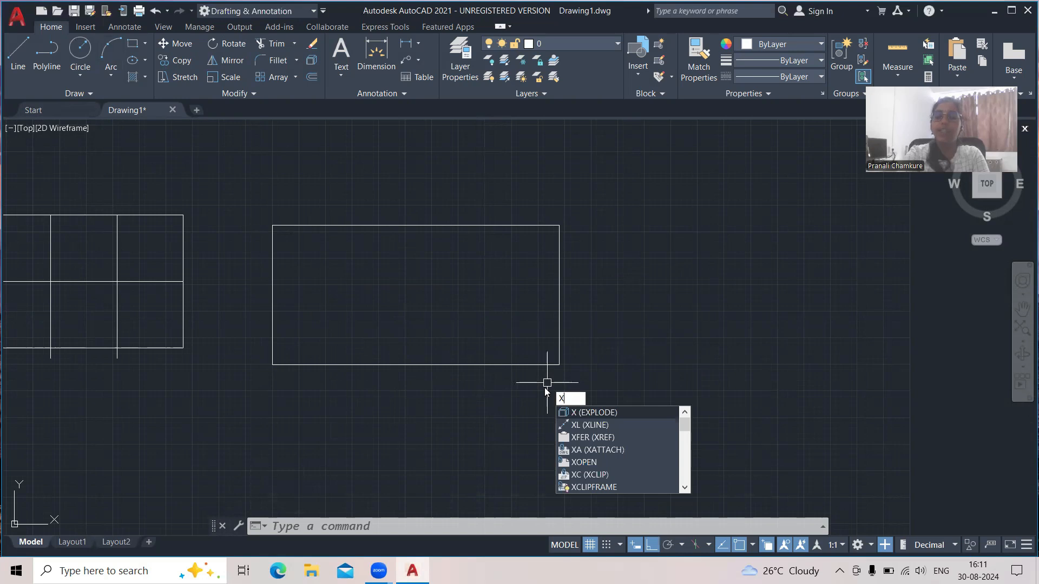
{"action": "key", "text": "Return"}
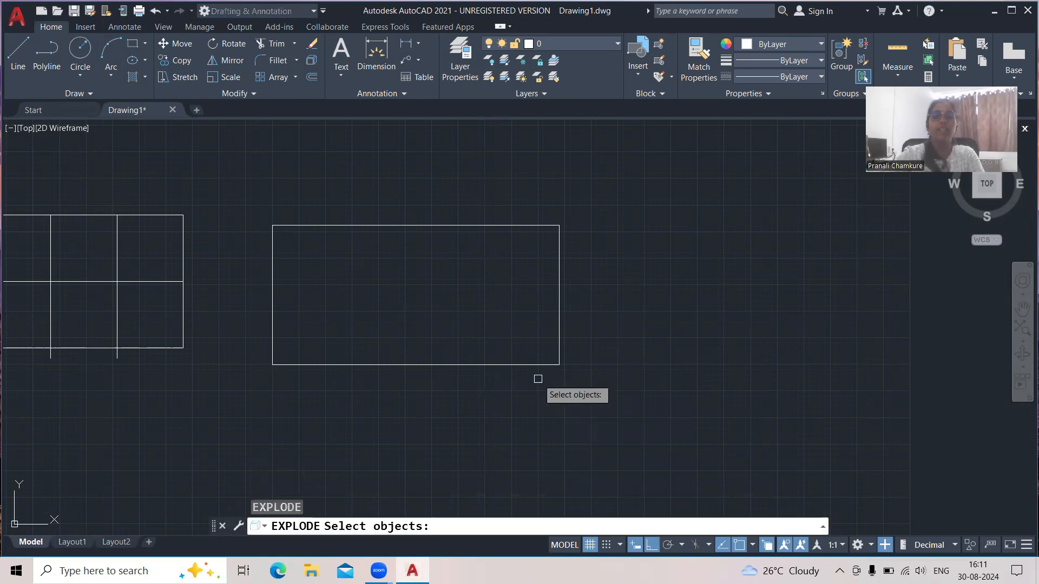
{"action": "mouse_move", "coordinate": [633, 371]}
{"action": "left_mouse_down"}
{"action": "mouse_move", "coordinate": [360, 162]}
{"action": "mouse_move", "coordinate": [298, 405]}
{"action": "left_mouse_up"}
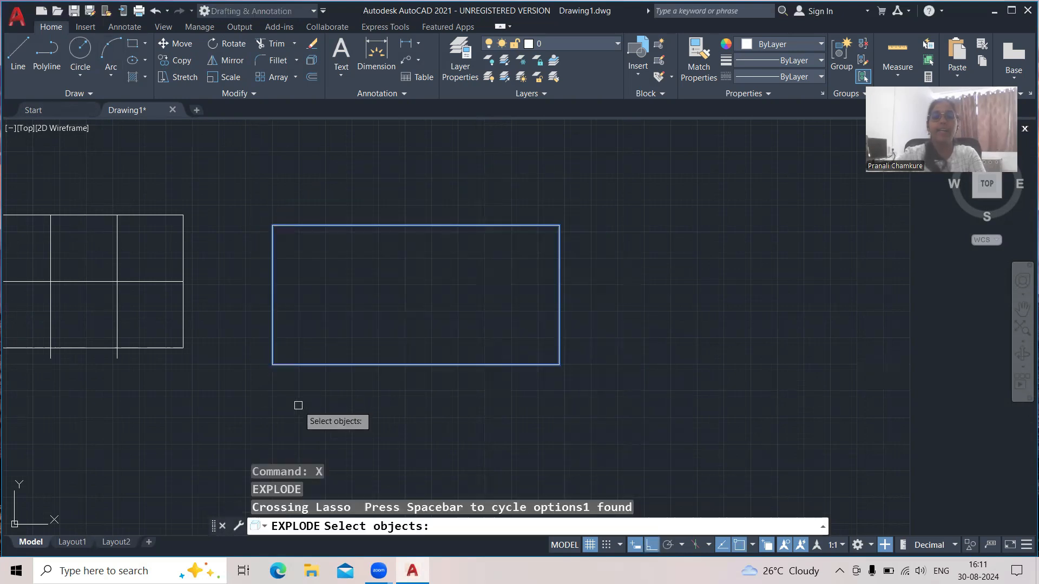
{"action": "key", "text": "Return"}
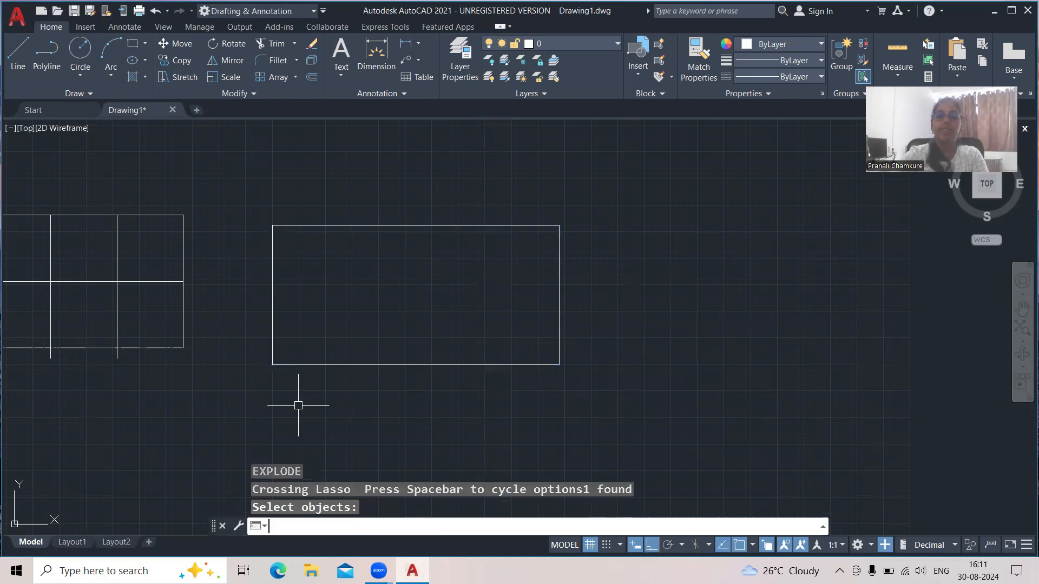
Divide the exploded rectangle's bottom edge into 3 equal segments.
{"action": "left_click", "coordinate": [340, 365]}
{"action": "type", "text": "DIV"}
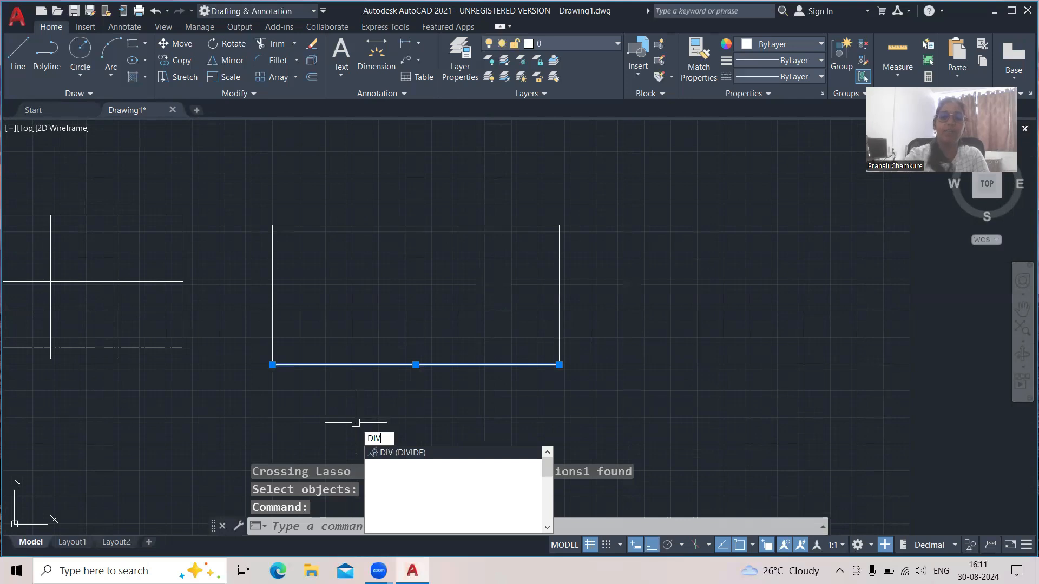
{"action": "key", "text": "Return"}
{"action": "left_click", "coordinate": [423, 363]}
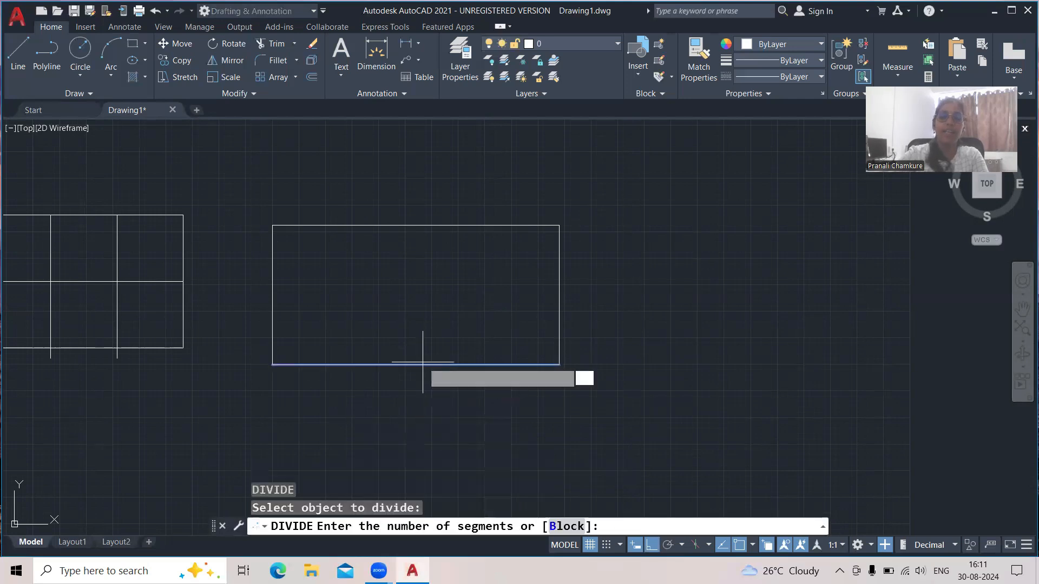
{"action": "type", "text": "3"}
{"action": "key", "text": "Return"}
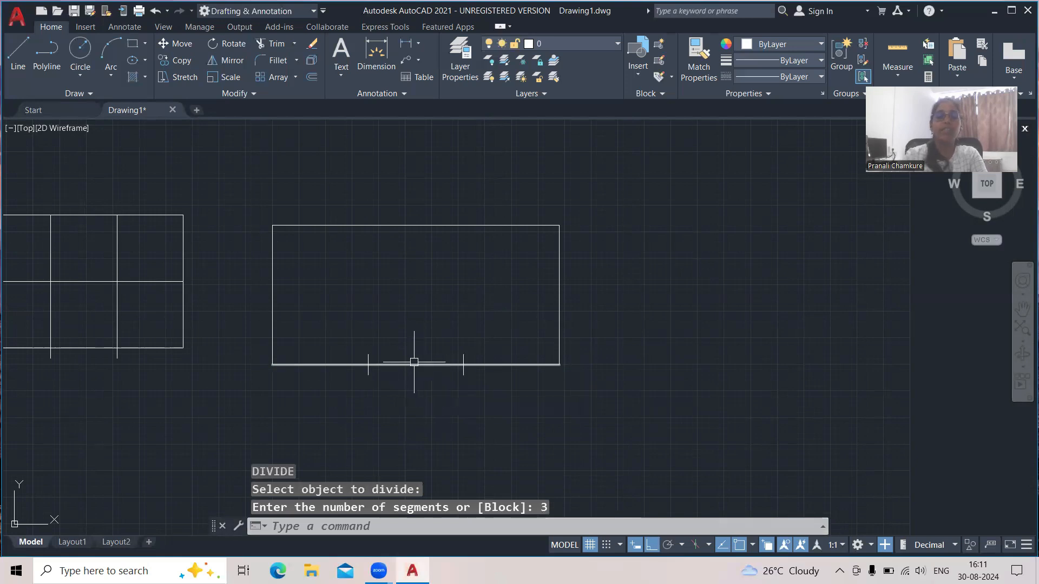
Draw vertical construction lines through both division points on the rectangle's bottom edge.
{"action": "type", "text": "XL"}
{"action": "key", "text": "Return"}
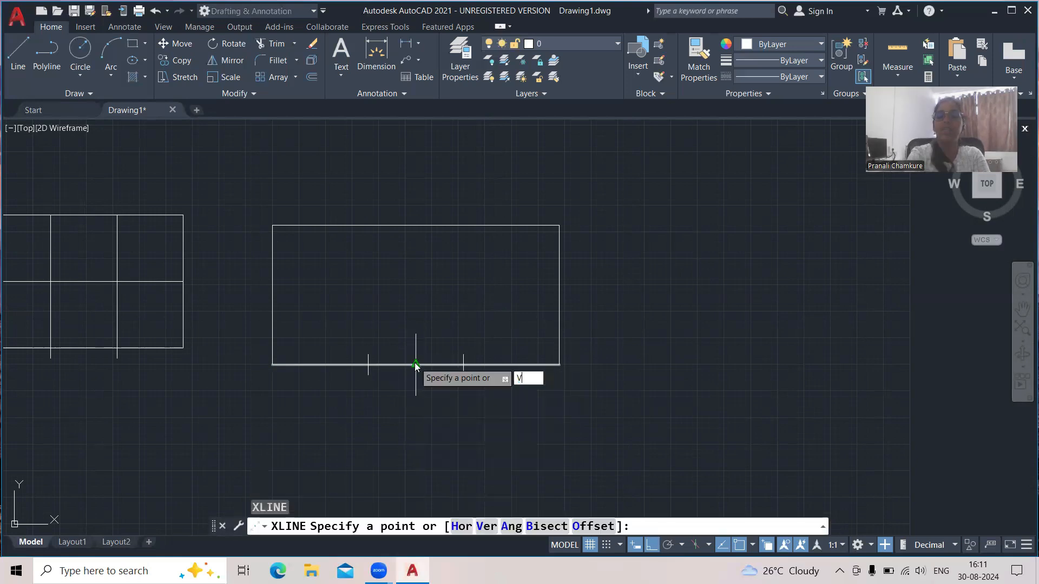
{"action": "type", "text": "V"}
{"action": "key", "text": "Return"}
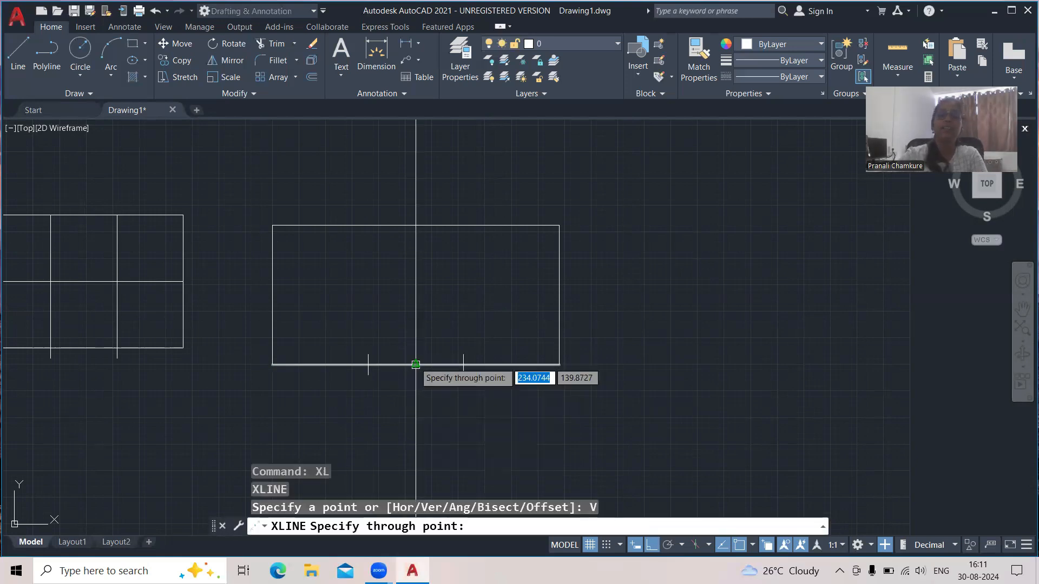
{"action": "left_click", "coordinate": [369, 365]}
{"action": "left_click", "coordinate": [464, 363]}
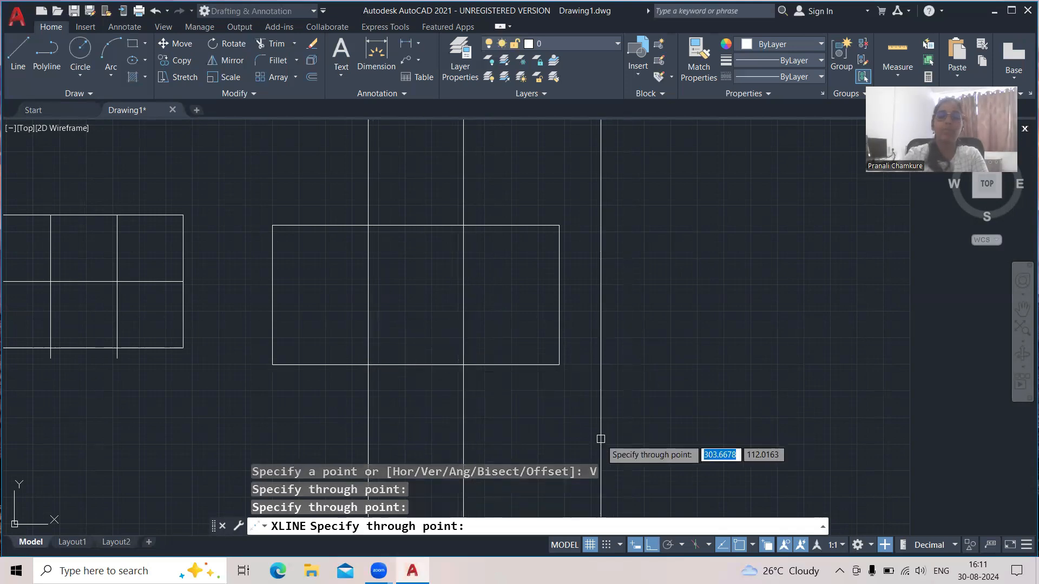
{"action": "key", "text": "Return"}
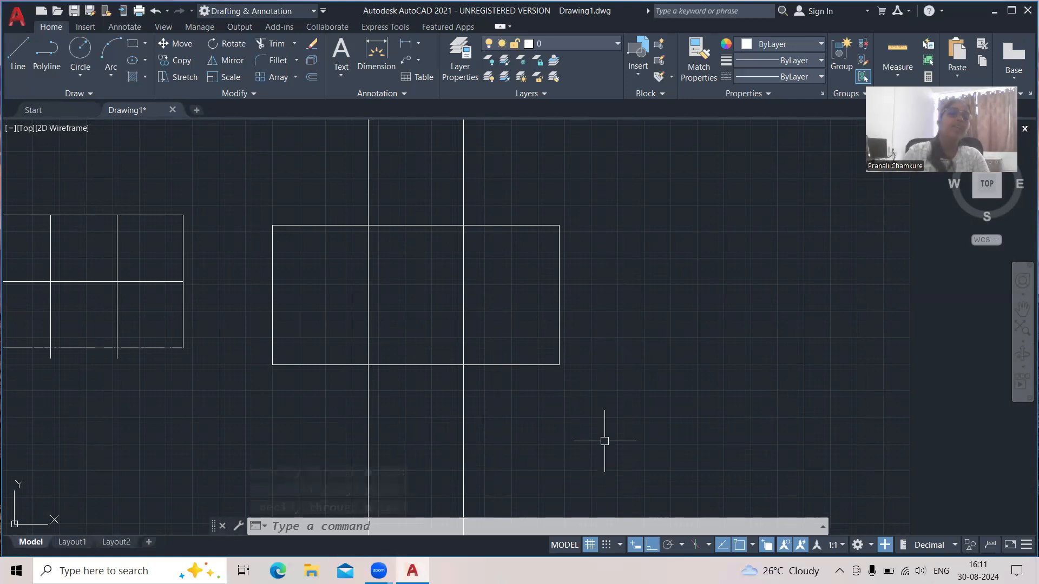
Erase all objects in the drawing, including the grid, the rectangle and the construction lines.
{"action": "scroll", "coordinate": [526, 307], "scroll_direction": "down", "scroll_amount": 4}
{"action": "mouse_move", "coordinate": [590, 322]}
{"action": "left_mouse_down"}
{"action": "mouse_move", "coordinate": [261, 229]}
{"action": "mouse_move", "coordinate": [438, 412]}
{"action": "mouse_move", "coordinate": [511, 414]}
{"action": "left_mouse_up"}
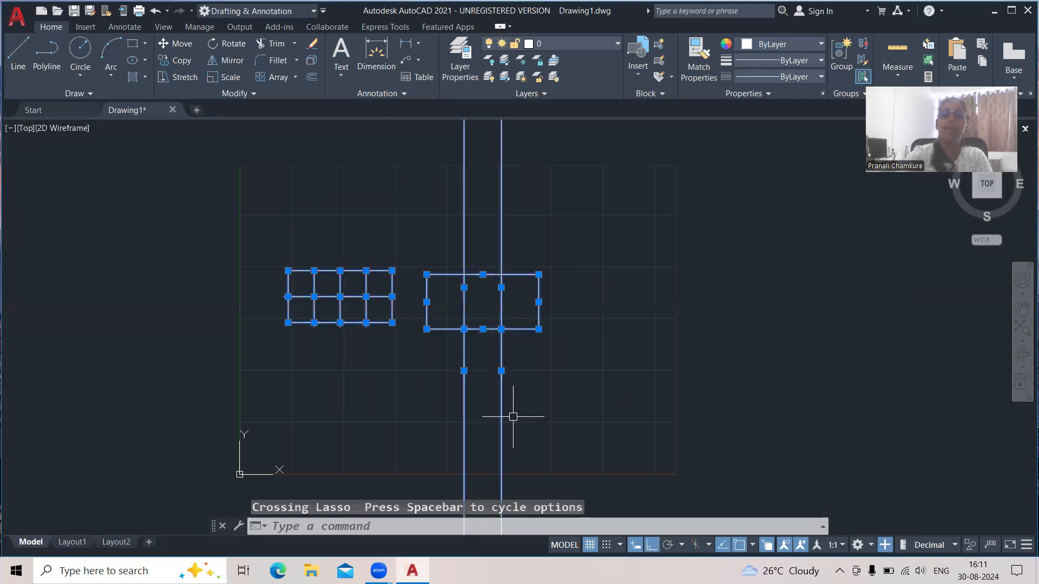
{"action": "key", "text": "Delete"}
Draw a horizontal line 100 units long in the empty drawing area.
{"action": "type", "text": "l"}
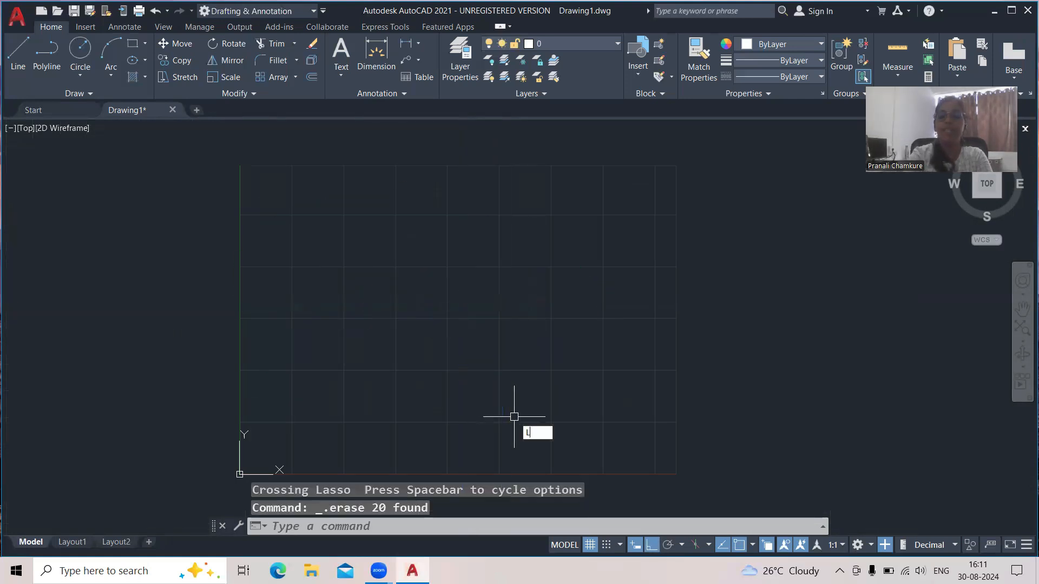
{"action": "key", "text": "Return"}
{"action": "left_click", "coordinate": [306, 363]}
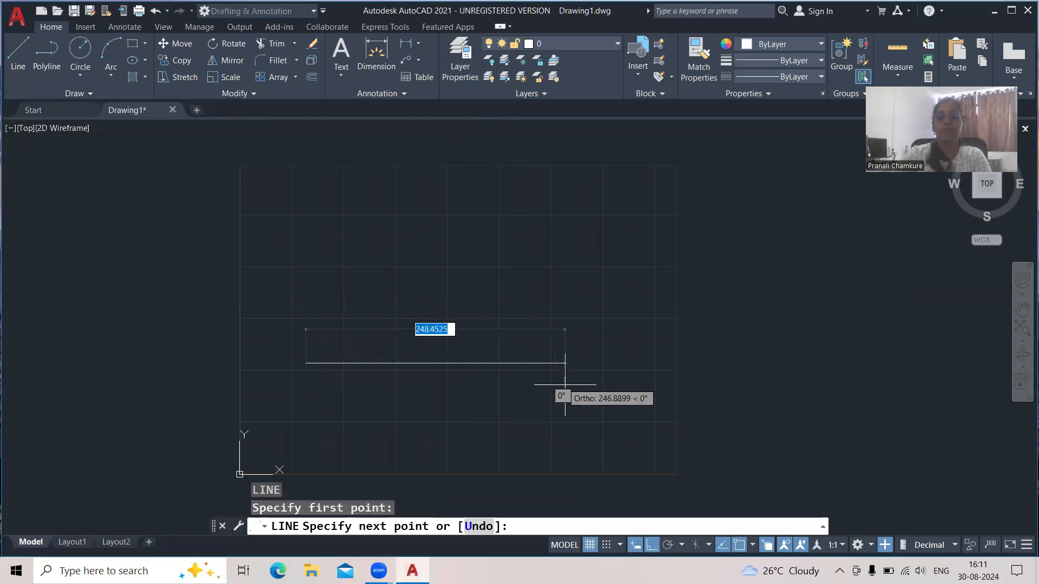
{"action": "type", "text": "10"}
{"action": "key", "text": "Return"}
{"action": "key", "text": "Return"}
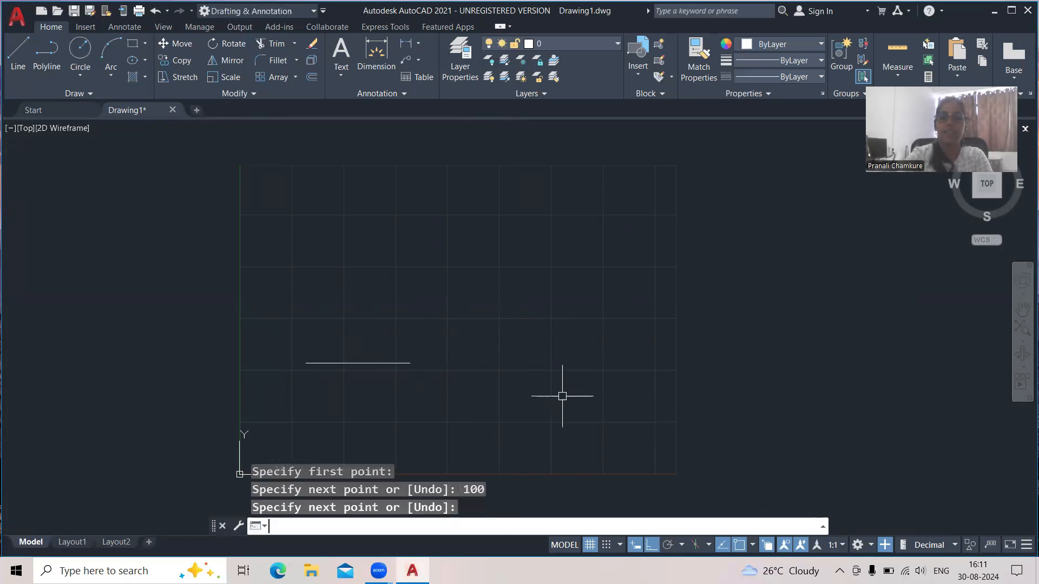
{"action": "scroll", "coordinate": [564, 396], "scroll_direction": "up", "scroll_amount": 2}
{"action": "scroll", "coordinate": [184, 351], "scroll_direction": "up", "scroll_amount": 2}
{"action": "middle_click_drag", "start_coordinate": [226, 364], "coordinate": [327, 367]}
{"action": "scroll", "coordinate": [310, 364], "scroll_direction": "up", "scroll_amount": 5}
{"action": "scroll", "coordinate": [302, 363], "scroll_direction": "down", "scroll_amount": 3}
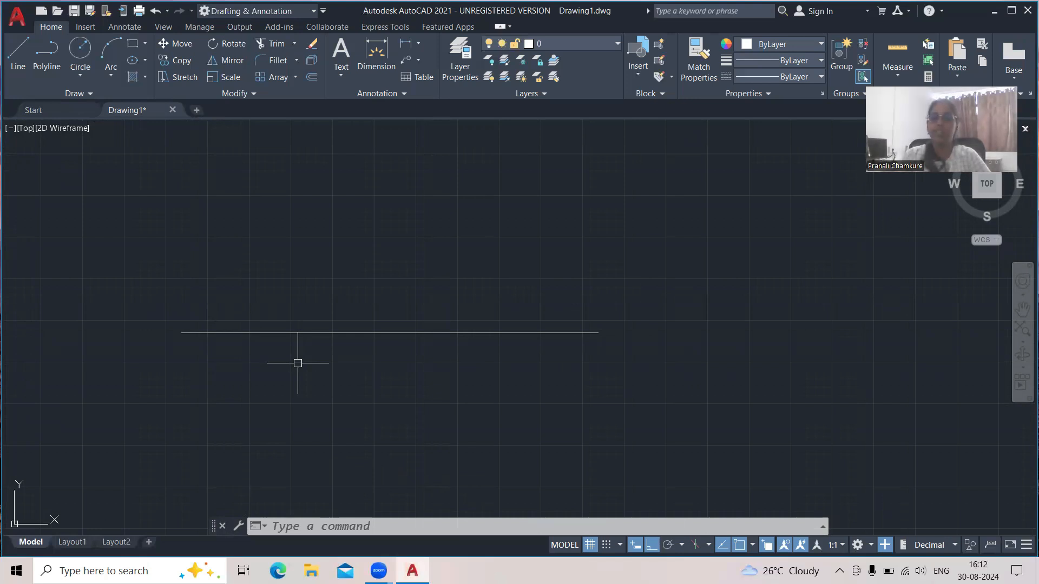
{"action": "type", "text": "ME"}
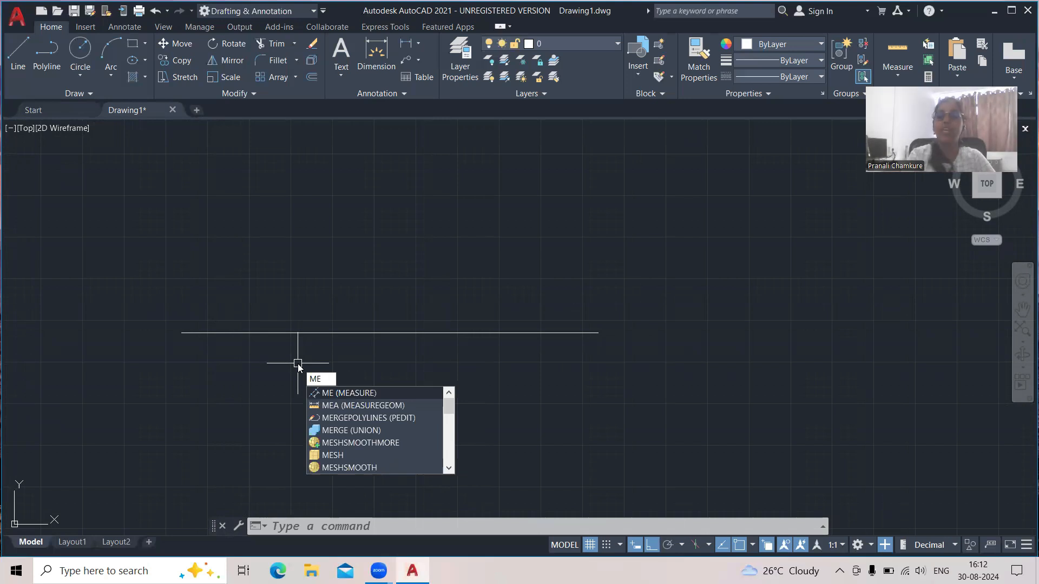
{"action": "key", "text": "Return"}
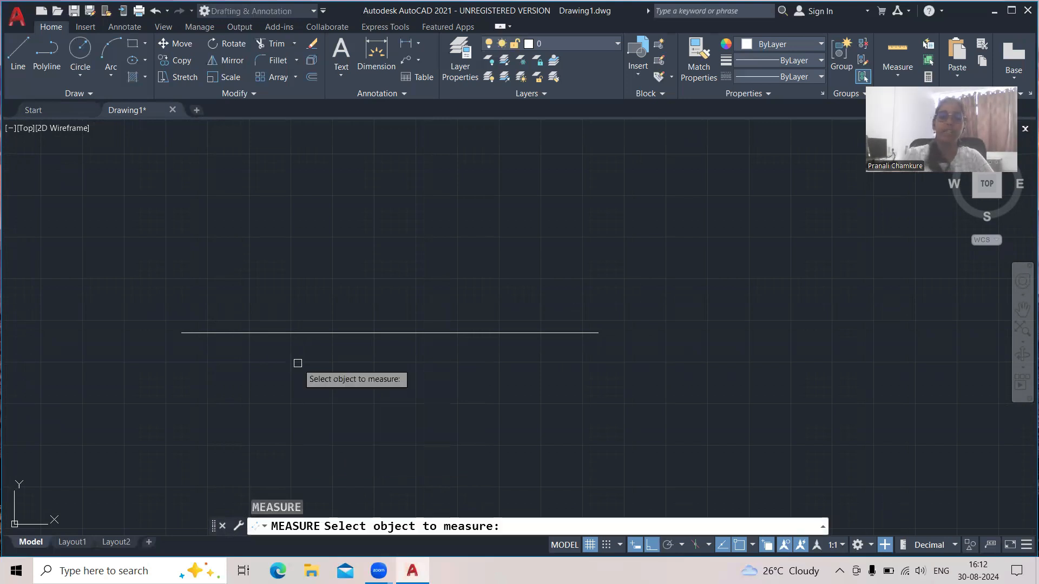
{"action": "left_click", "coordinate": [309, 332]}
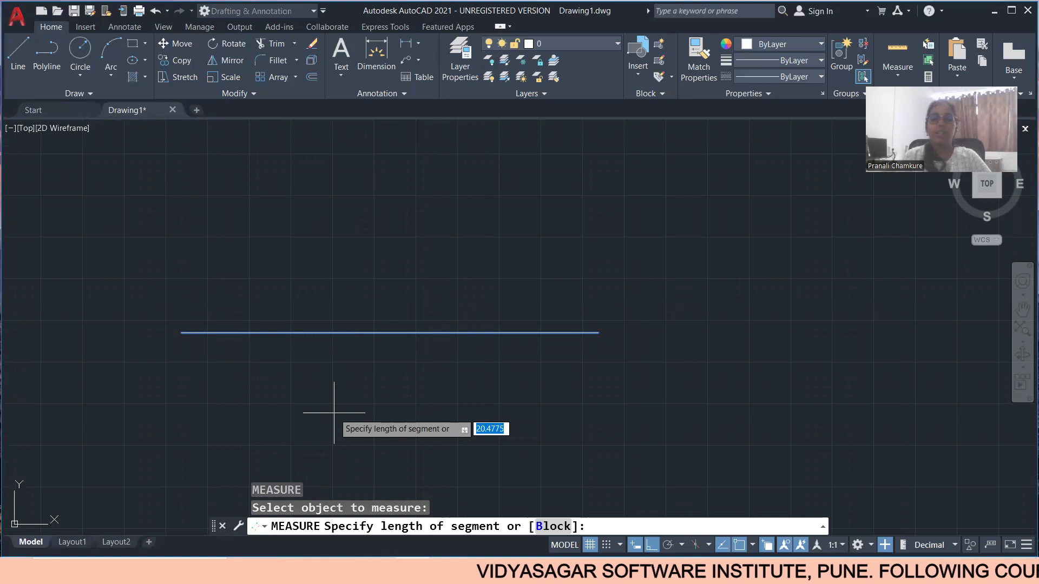
{"action": "key", "text": "Escape"}
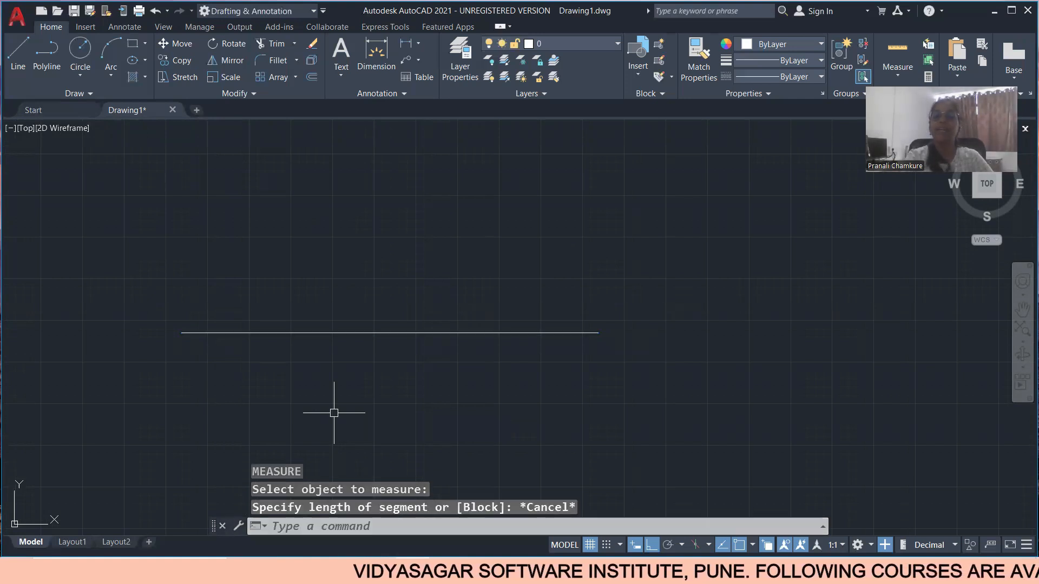
Draw connected lines from the horizontal line's left end: 25 units along it, a vertical segment upward, and a short horizontal segment to the right.
{"action": "type", "text": "l"}
{"action": "key", "text": "Return"}
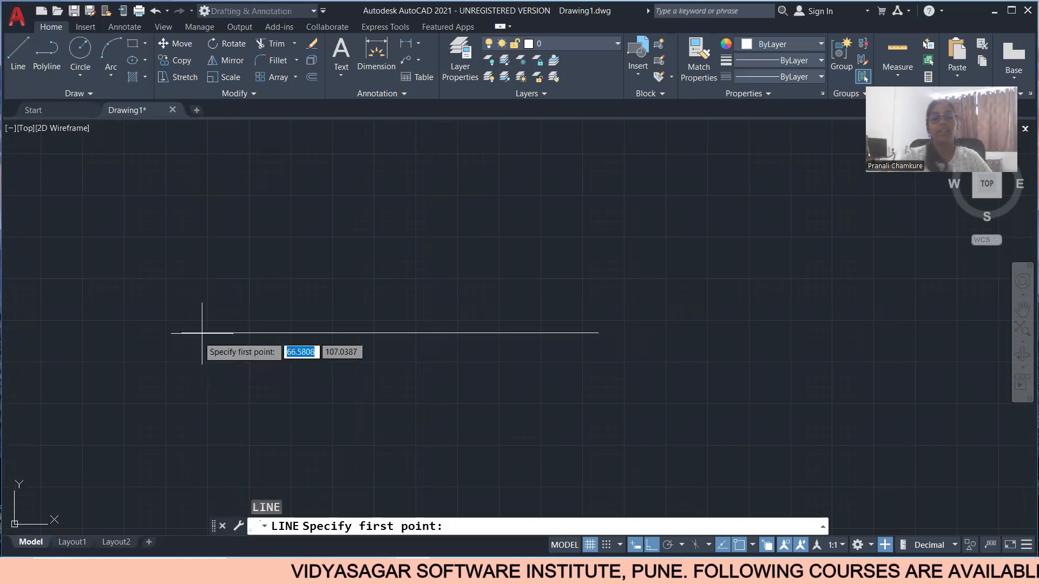
{"action": "left_click", "coordinate": [181, 332]}
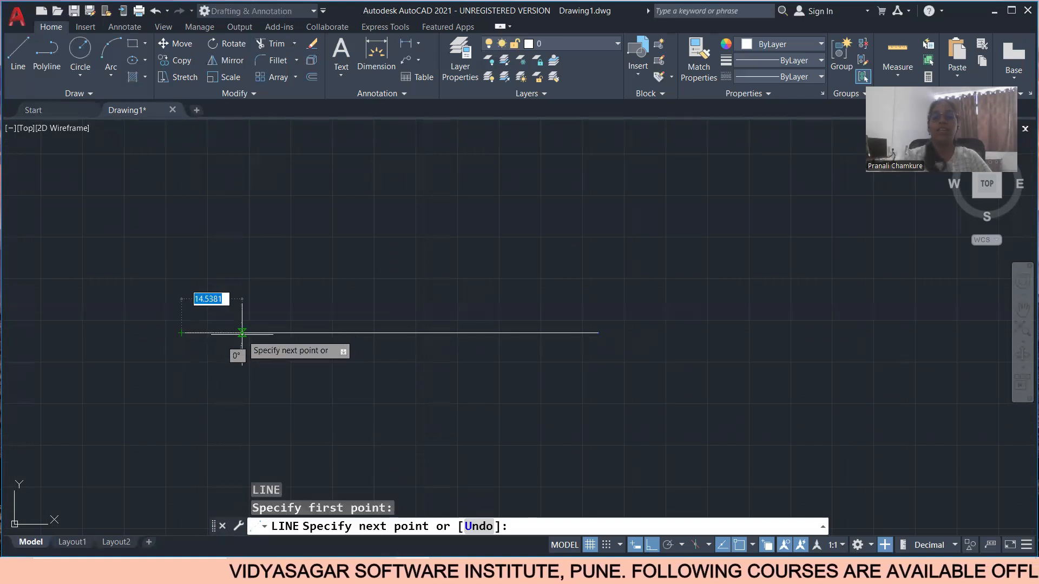
{"action": "type", "text": "25"}
{"action": "key", "text": "Return"}
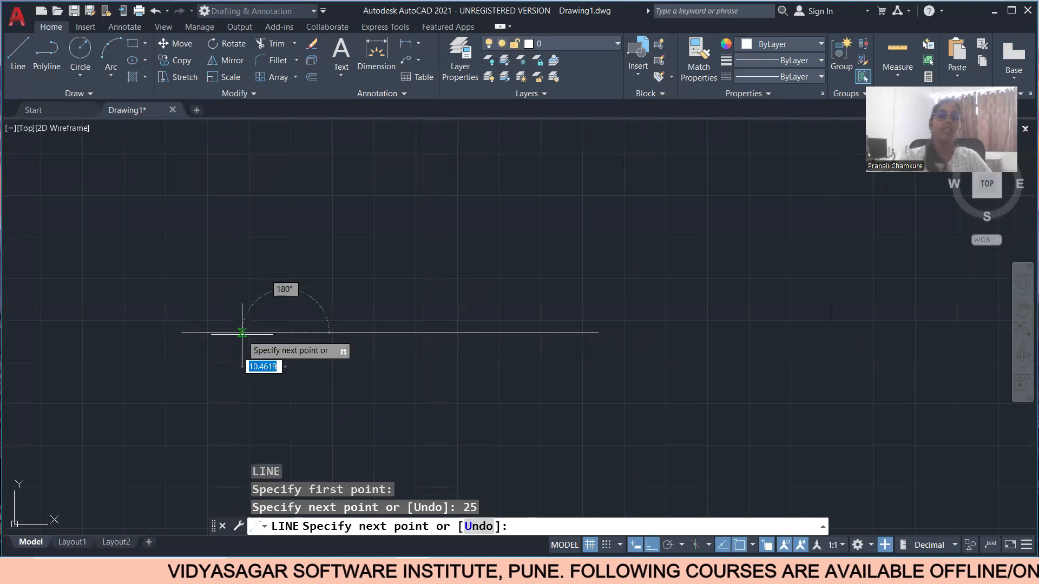
{"action": "left_click", "coordinate": [263, 224]}
{"action": "right_click", "coordinate": [260, 225]}
{"action": "left_click", "coordinate": [325, 224]}
{"action": "right_click", "coordinate": [322, 226]}
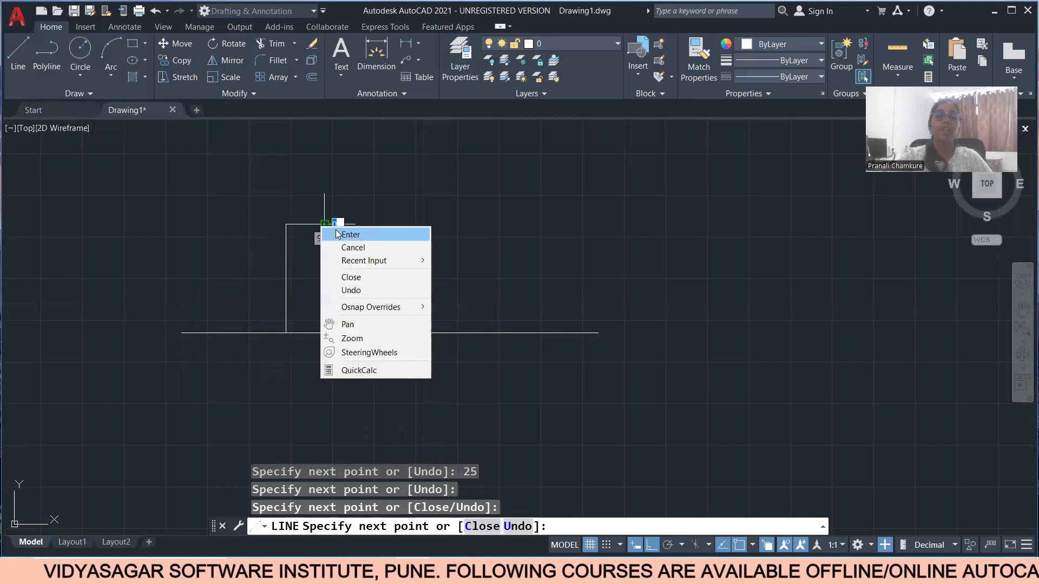
{"action": "left_click", "coordinate": [337, 235]}
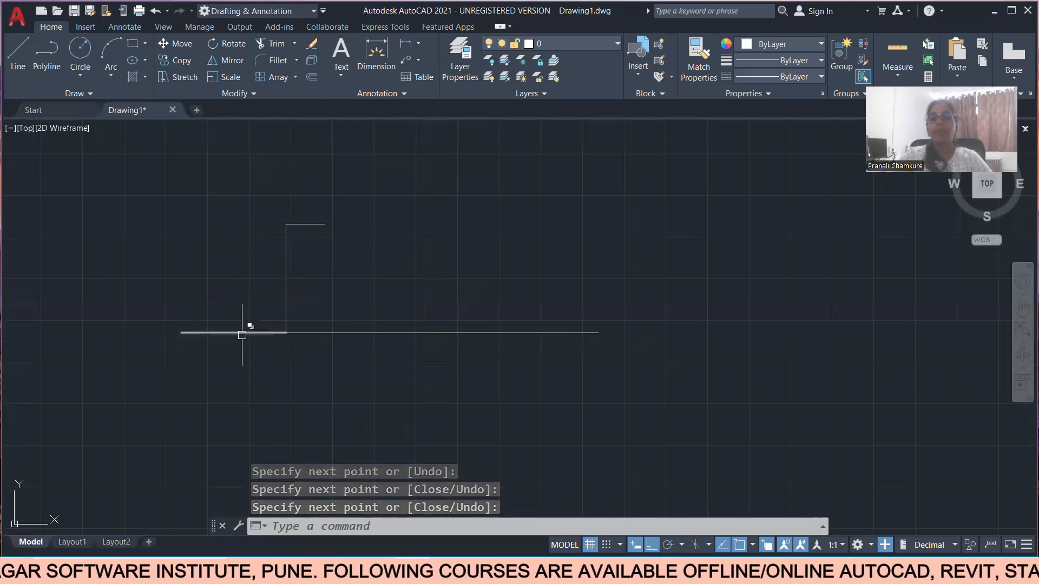
Erase the vertical segment and the short upper horizontal segment, keeping the lines along the base.
{"action": "left_click", "coordinate": [242, 334]}
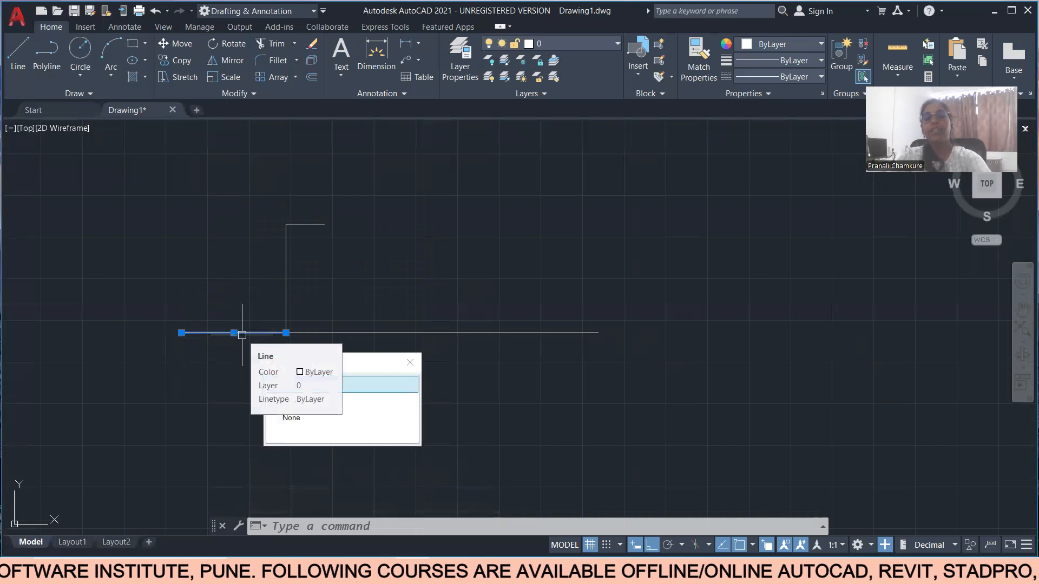
{"action": "key", "text": "Escape"}
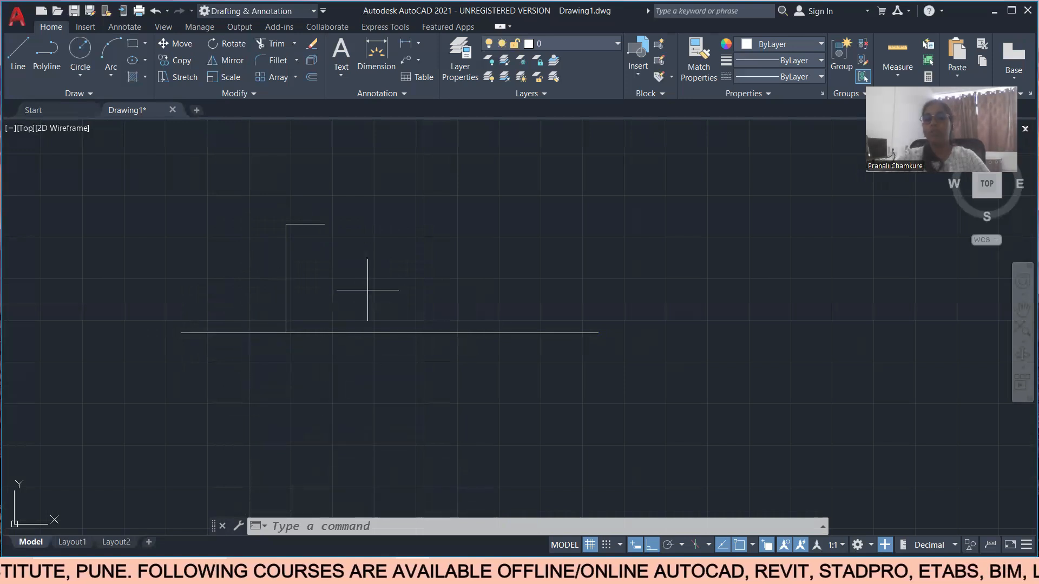
{"action": "left_click", "coordinate": [286, 276]}
{"action": "left_click_drag", "start_coordinate": [190, 260], "coordinate": [190, 260]}
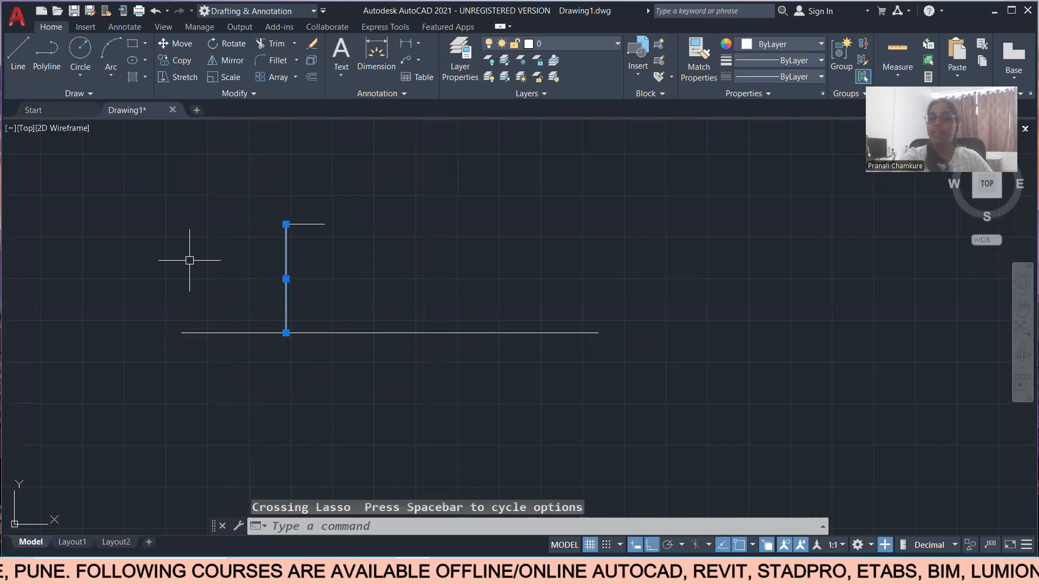
{"action": "key", "text": "Delete"}
{"action": "left_click_drag", "start_coordinate": [317, 260], "coordinate": [213, 253]}
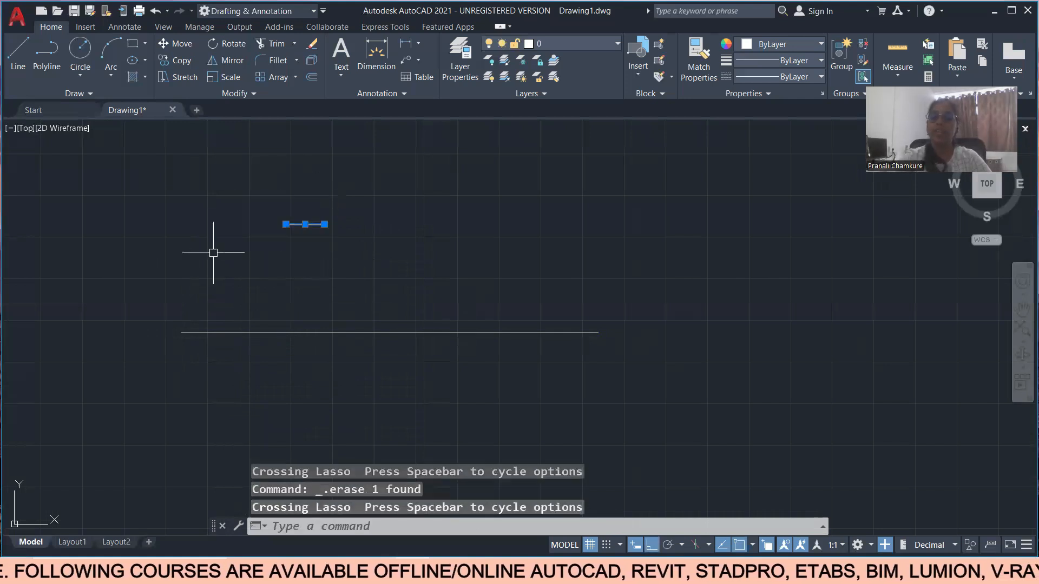
{"action": "key", "text": "Delete"}
Mark the 100-unit horizontal line at 25-unit intervals with Measure and undo the marks.
{"action": "type", "text": "ME"}
{"action": "key", "text": "Return"}
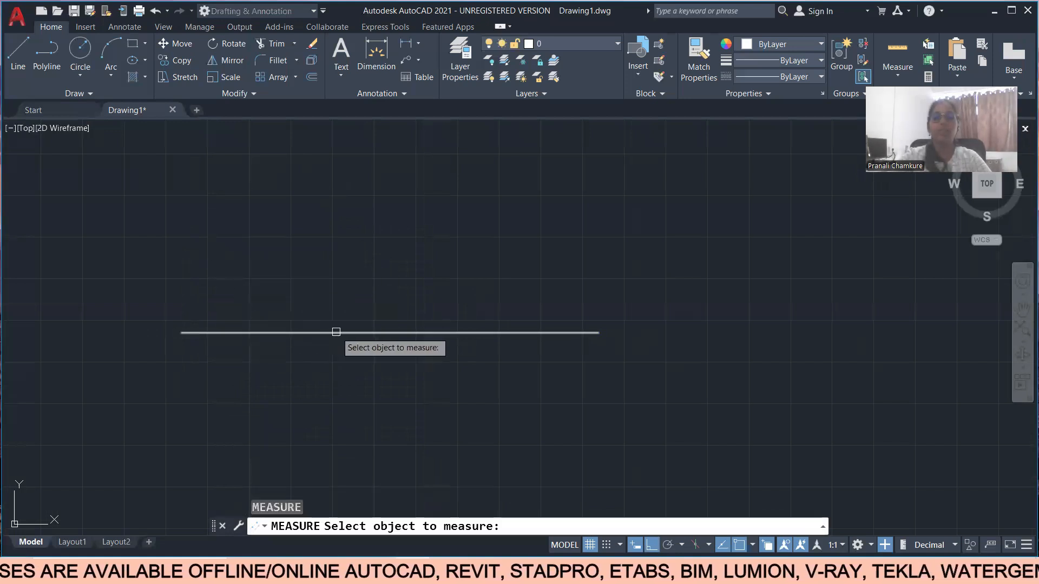
{"action": "left_click", "coordinate": [336, 332]}
{"action": "type", "text": "2"}
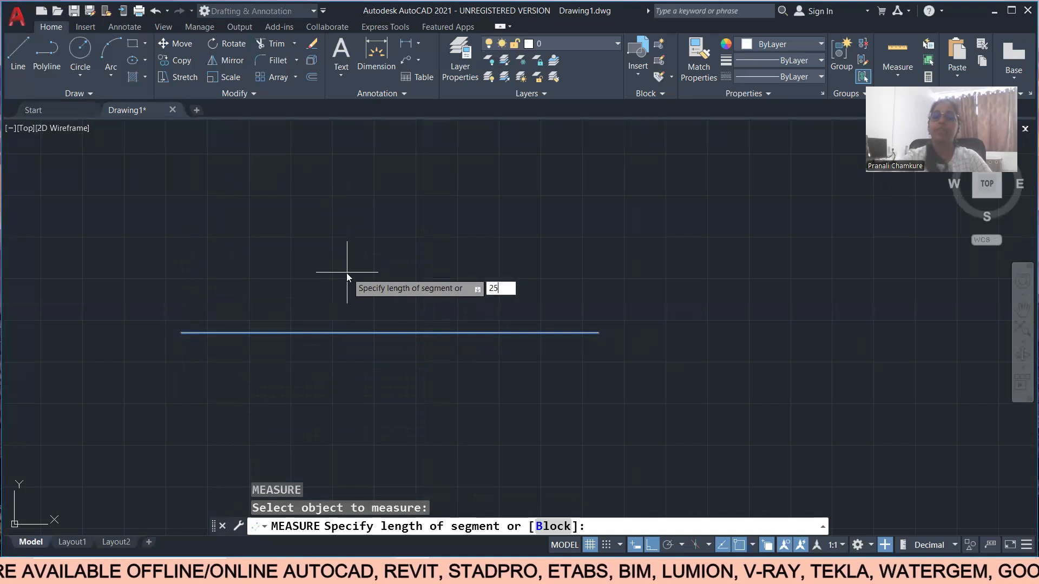
{"action": "type", "text": "5"}
{"action": "key", "text": "Return"}
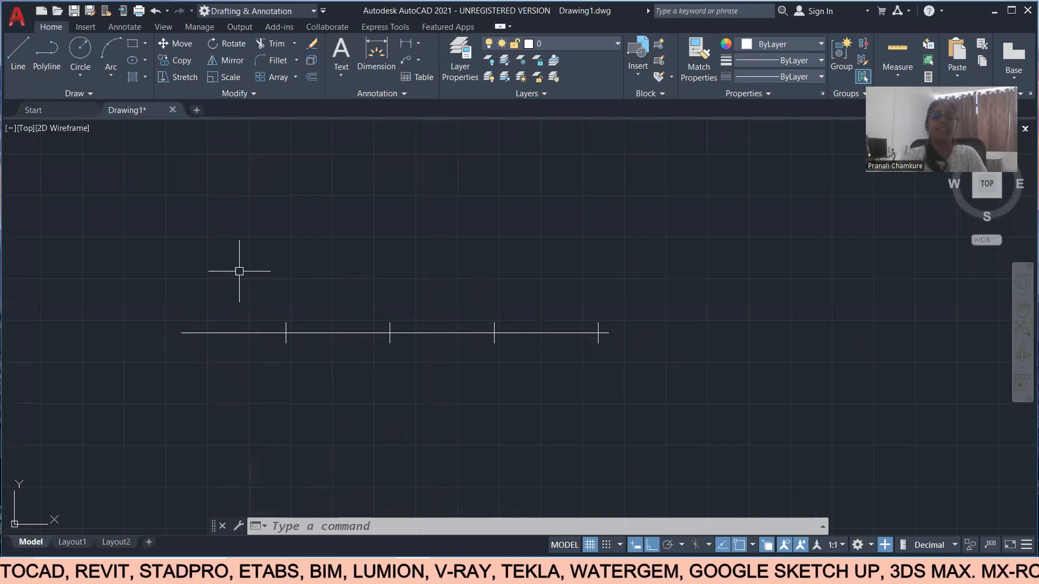
{"action": "key", "text": "ctrl+z"}
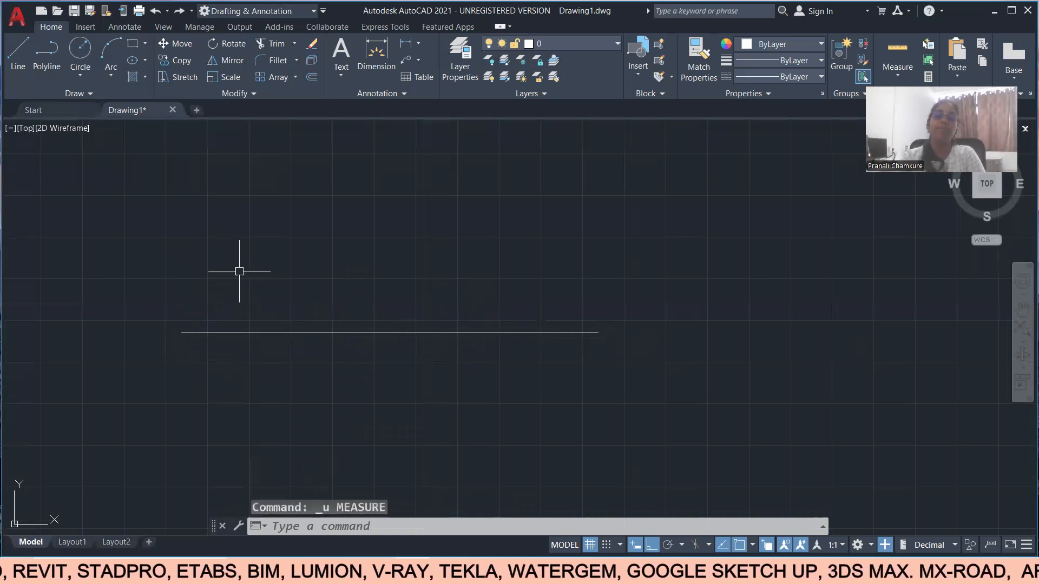
Mark the horizontal line at 20-unit intervals with the Measure command.
{"action": "type", "text": "me"}
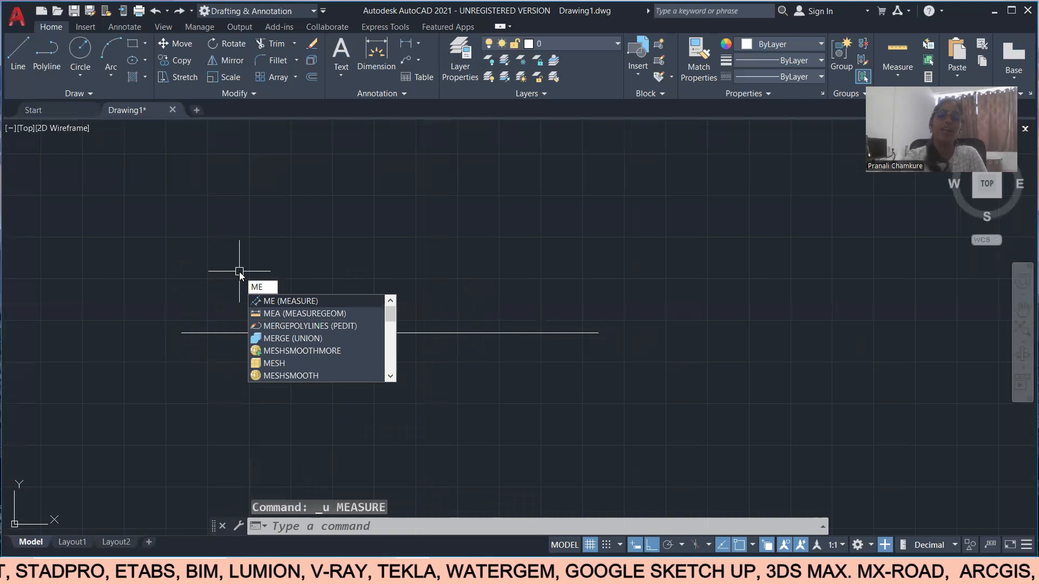
{"action": "key", "text": "Return"}
{"action": "left_click", "coordinate": [391, 333]}
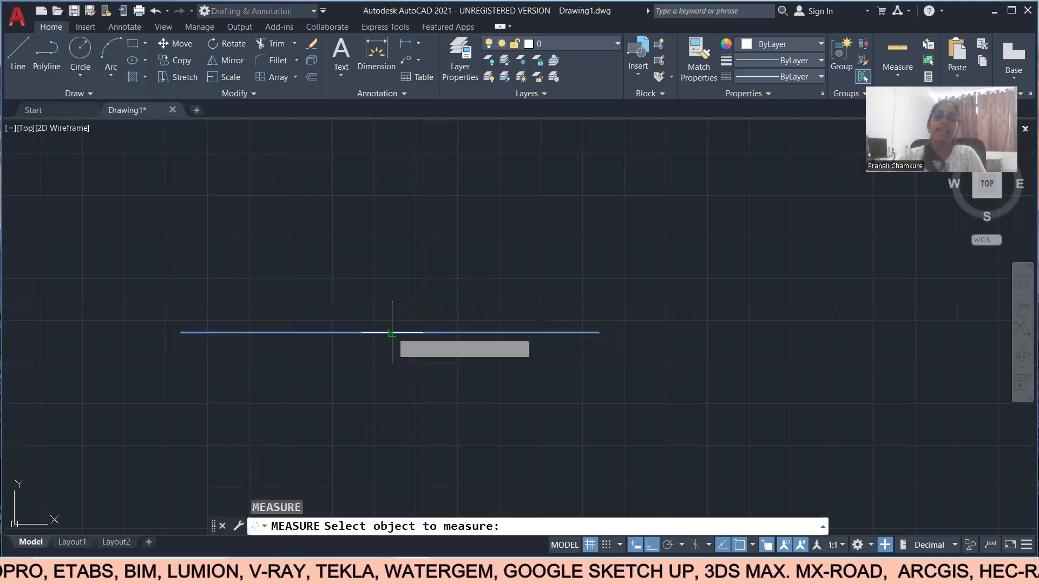
{"action": "type", "text": "20"}
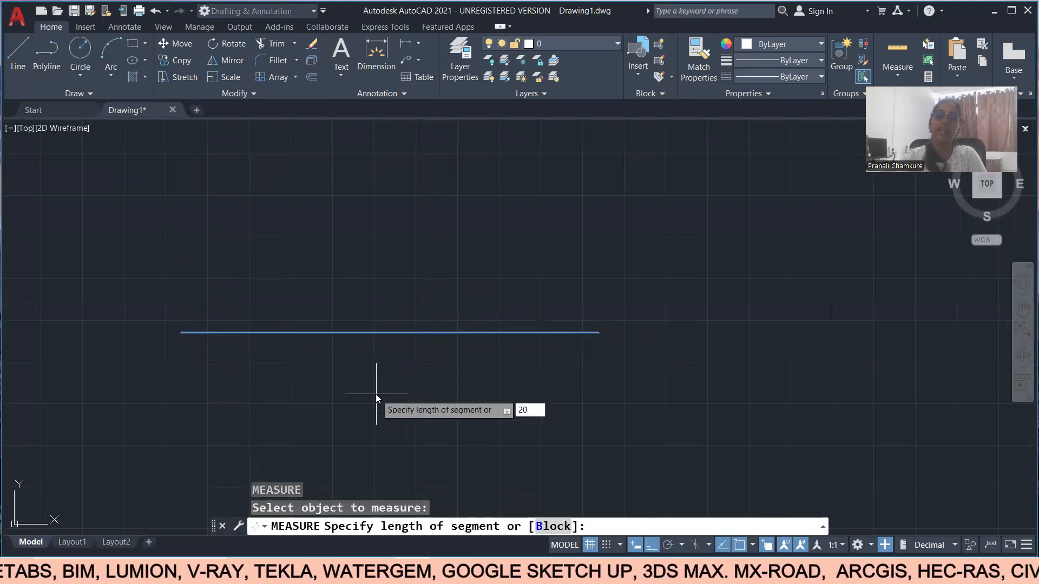
{"action": "key", "text": "Return"}
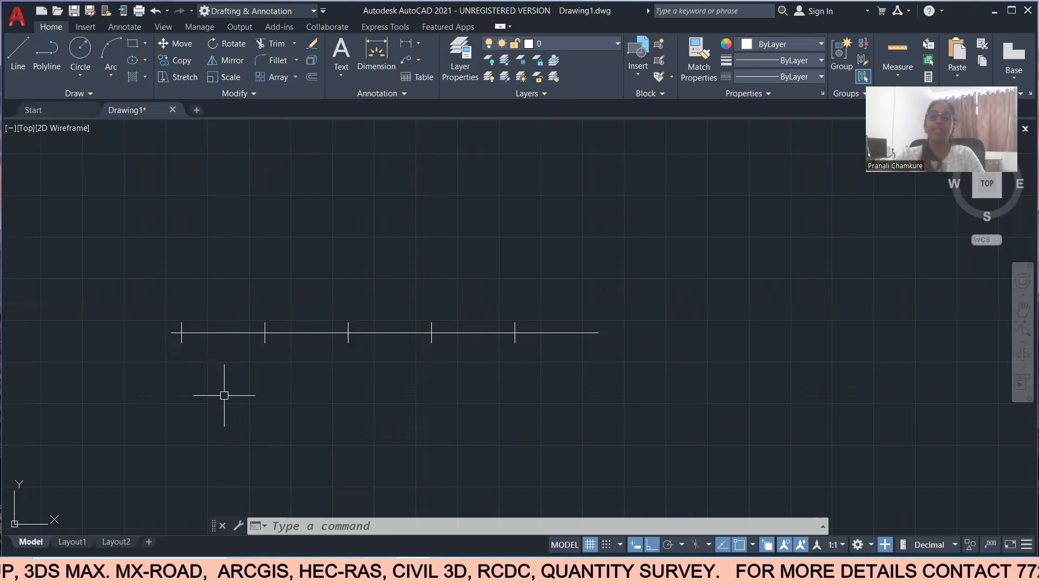
Place two separate point objects in the empty area to the right of the measured line.
{"action": "left_click", "coordinate": [86, 95]}
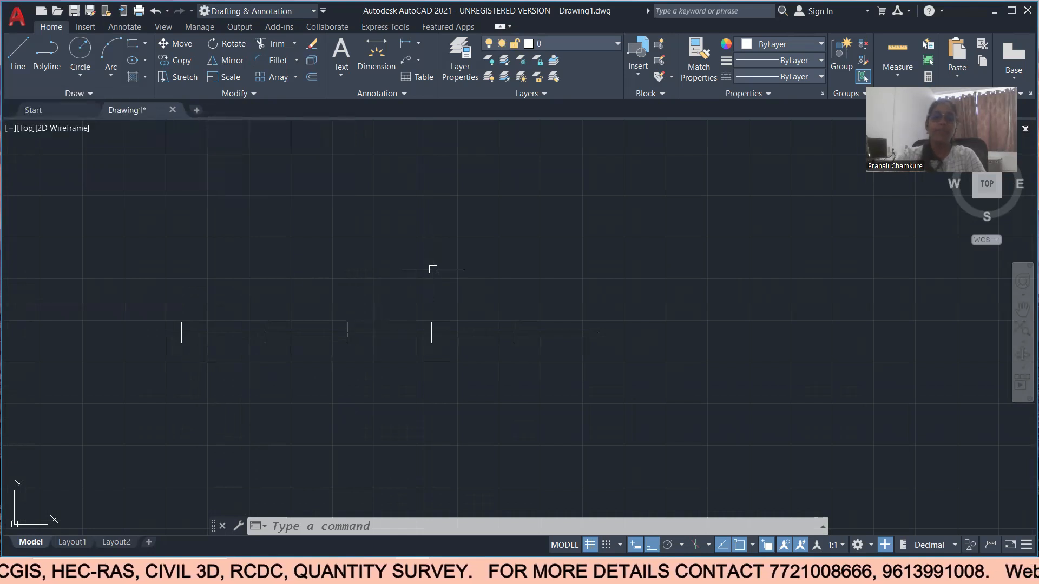
{"action": "middle_click_drag", "start_coordinate": [506, 290], "coordinate": [309, 255]}
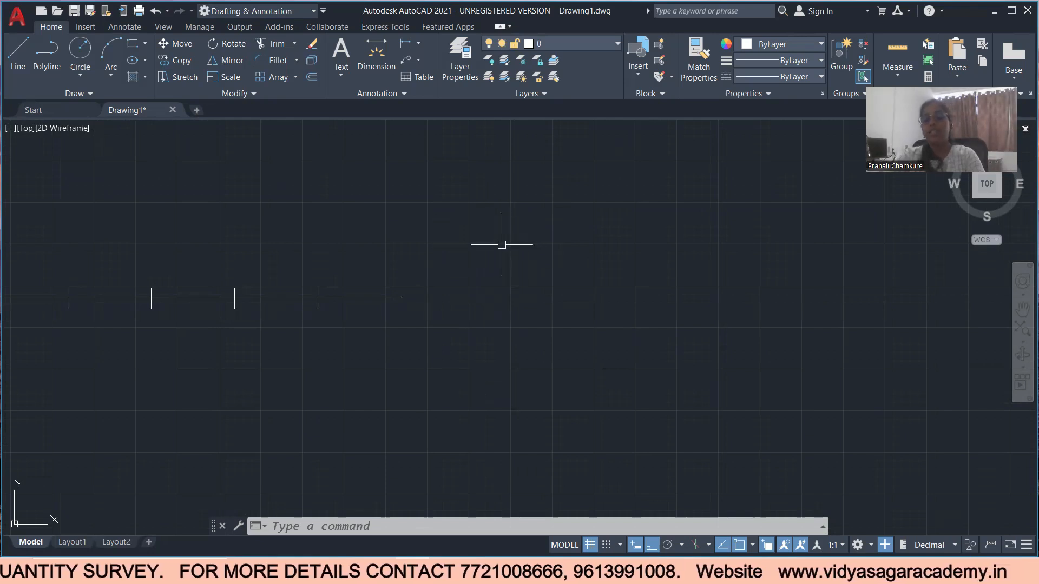
{"action": "type", "text": "po"}
{"action": "key", "text": "Return"}
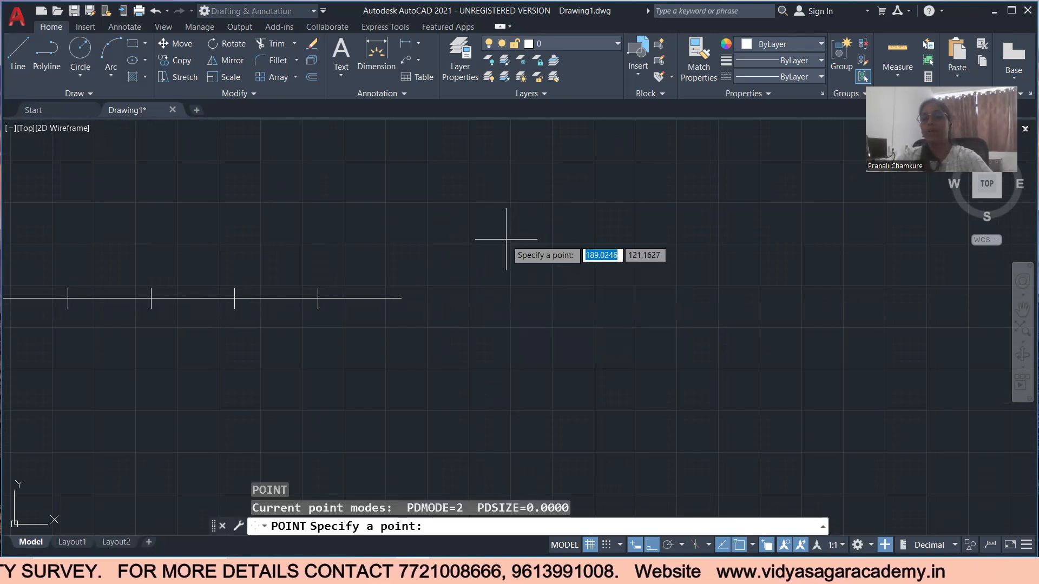
{"action": "left_click", "coordinate": [506, 239]}
{"action": "type", "text": "po"}
{"action": "key", "text": "Return"}
{"action": "left_click", "coordinate": [626, 301]}
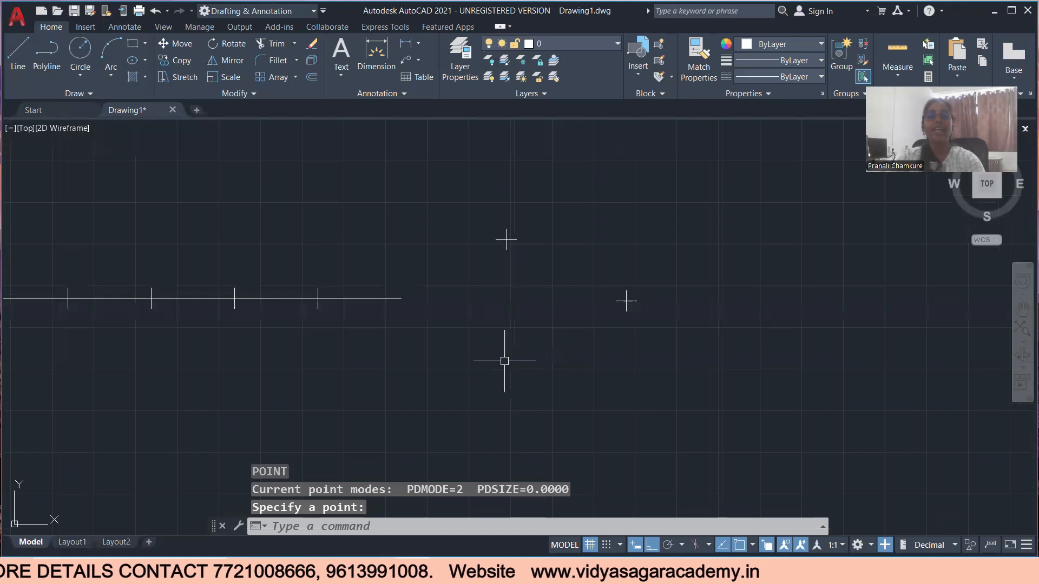
Change the point style to the plus sign with a circle and a square around it.
{"action": "type", "text": "p"}
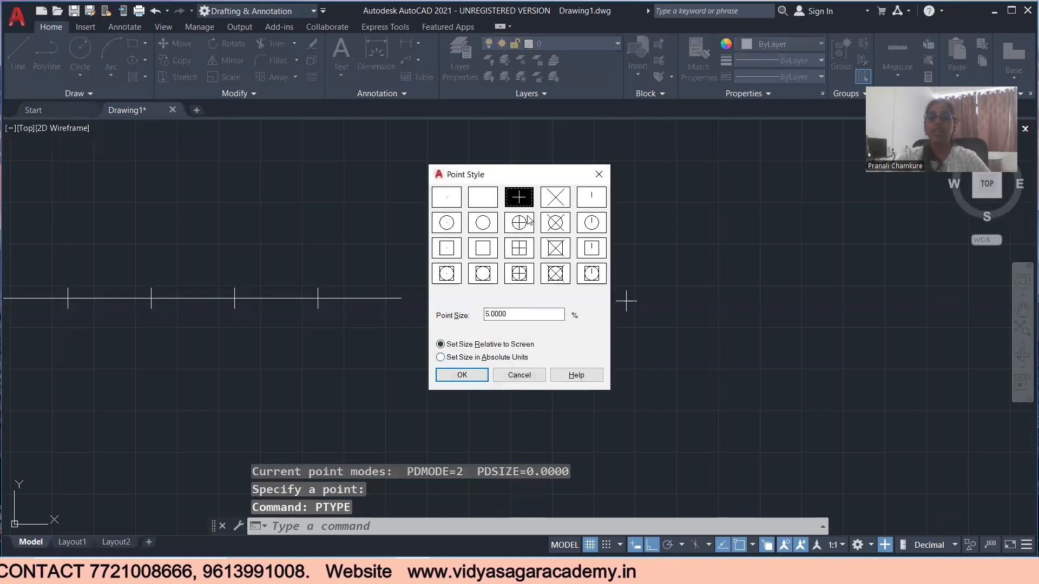
{"action": "left_click", "coordinate": [520, 274]}
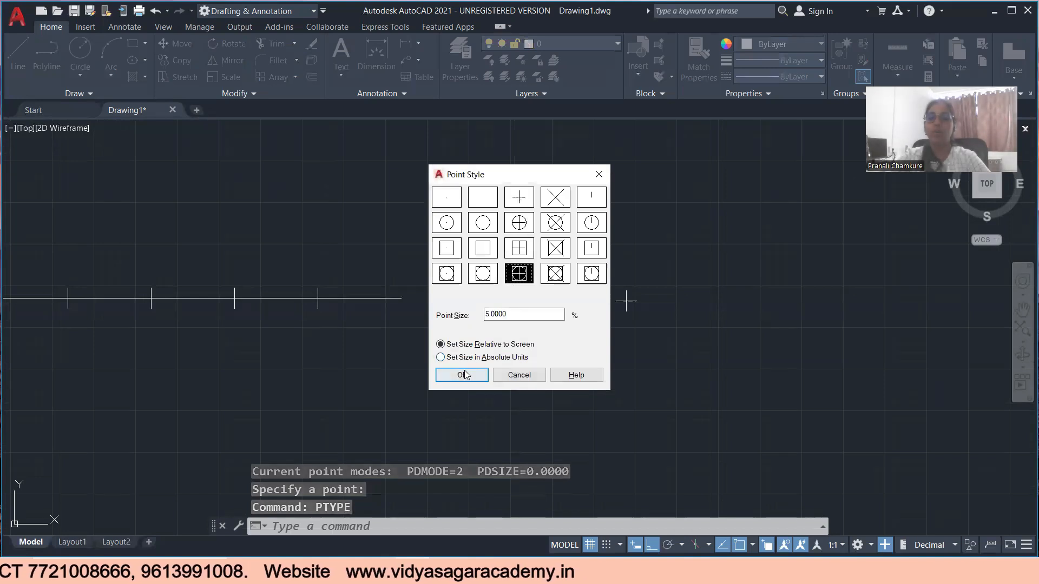
{"action": "left_click", "coordinate": [461, 375]}
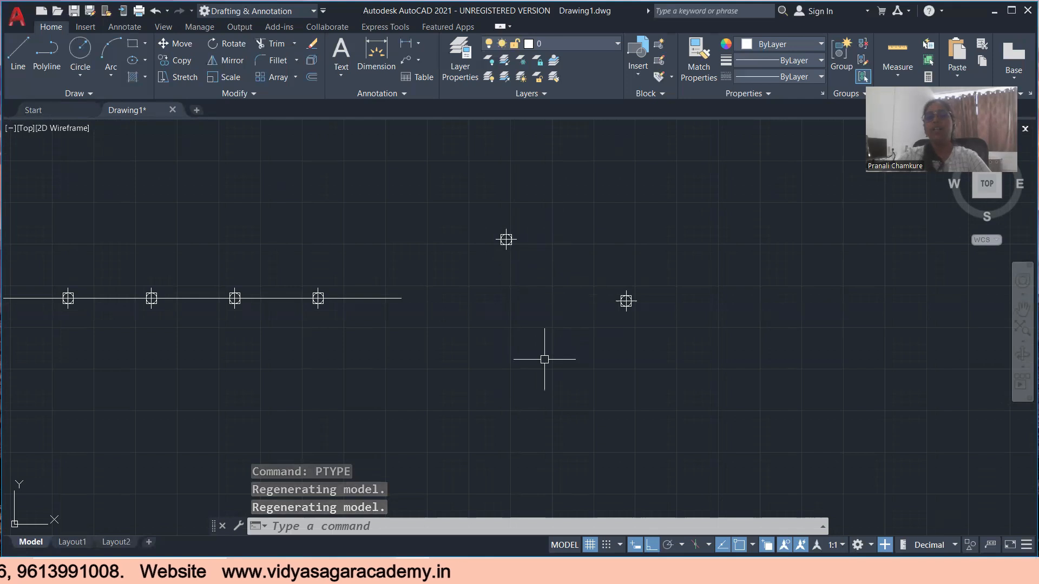
Erase the two separate points, the 100-unit line and the measure point nearest its right end.
{"action": "left_click", "coordinate": [85, 93]}
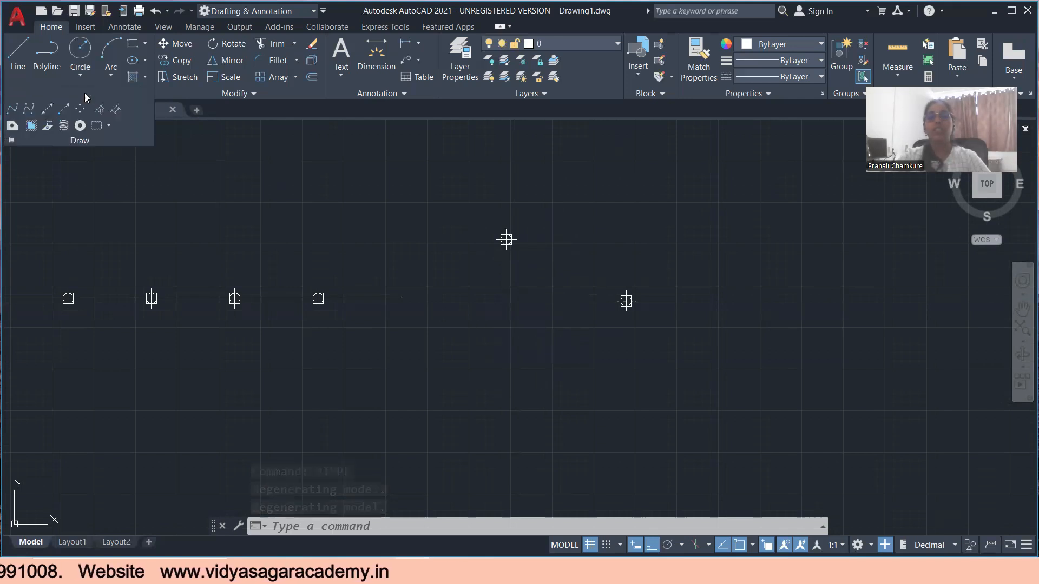
{"action": "left_click", "coordinate": [280, 201]}
{"action": "left_click", "coordinate": [280, 202]}
{"action": "left_click_drag", "start_coordinate": [642, 359], "coordinate": [556, 282]}
{"action": "left_click", "coordinate": [670, 394]}
{"action": "mouse_move", "coordinate": [671, 393]}
{"action": "left_mouse_down"}
{"action": "mouse_move", "coordinate": [670, 378]}
{"action": "mouse_move", "coordinate": [687, 389]}
{"action": "left_mouse_up"}
{"action": "left_click", "coordinate": [687, 389]}
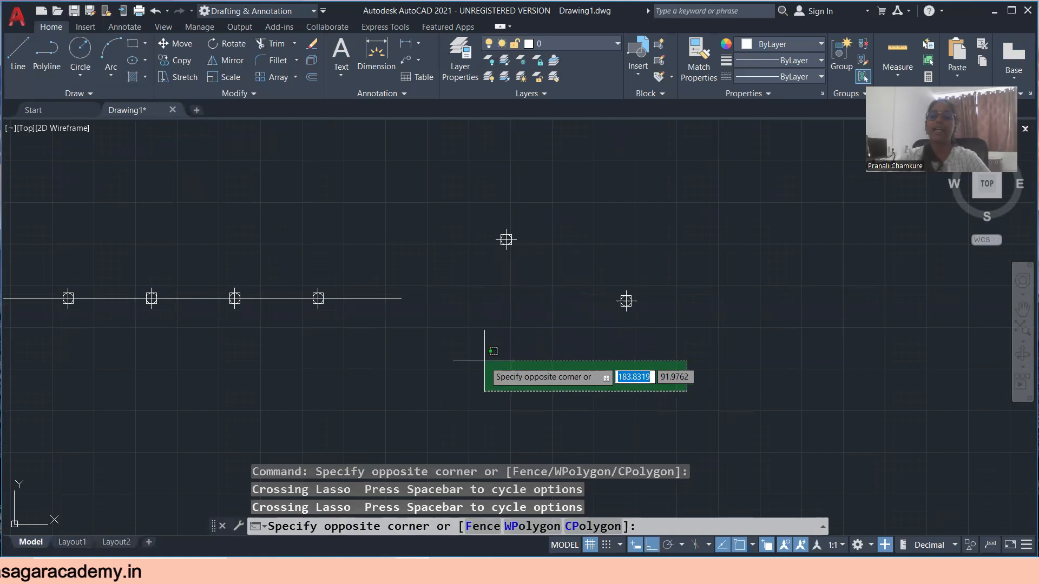
{"action": "left_click", "coordinate": [295, 195]}
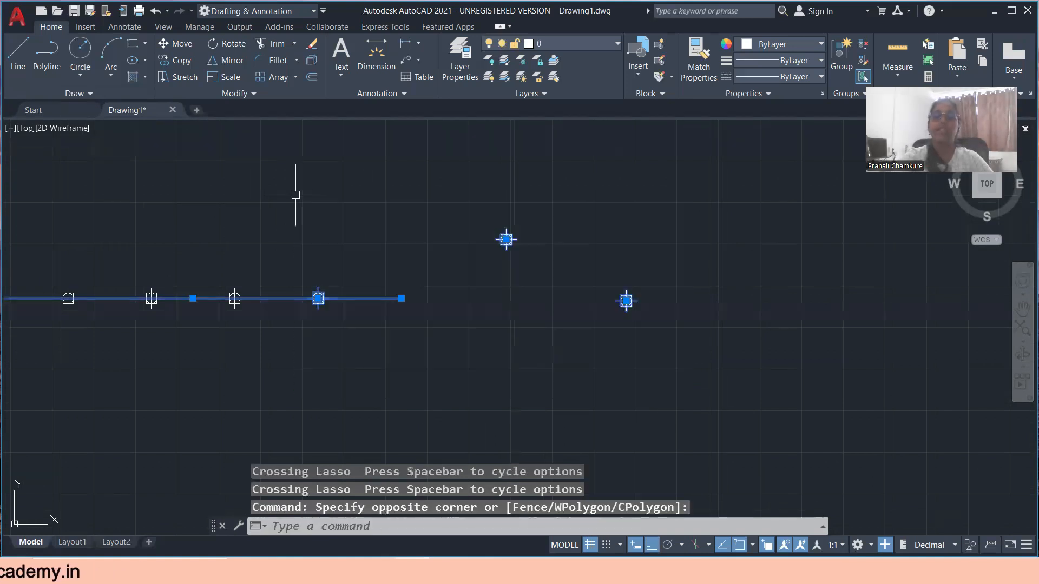
{"action": "key", "text": "Delete"}
Draw a nearly square rectangle to the right of the remaining measure points.
{"action": "type", "text": "rec"}
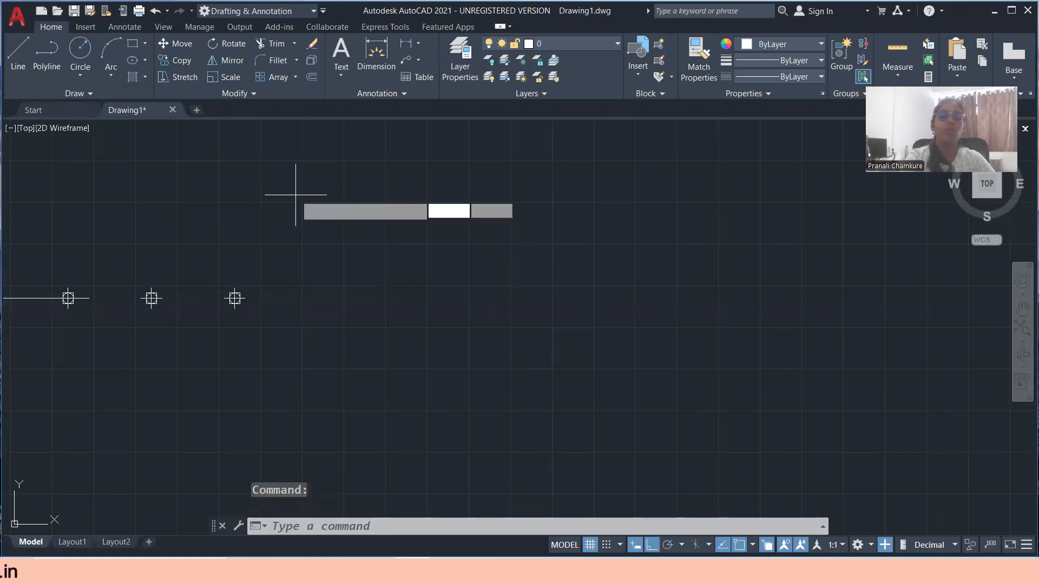
{"action": "key", "text": "Return"}
{"action": "left_click", "coordinate": [372, 206]}
{"action": "left_click", "coordinate": [602, 433]}
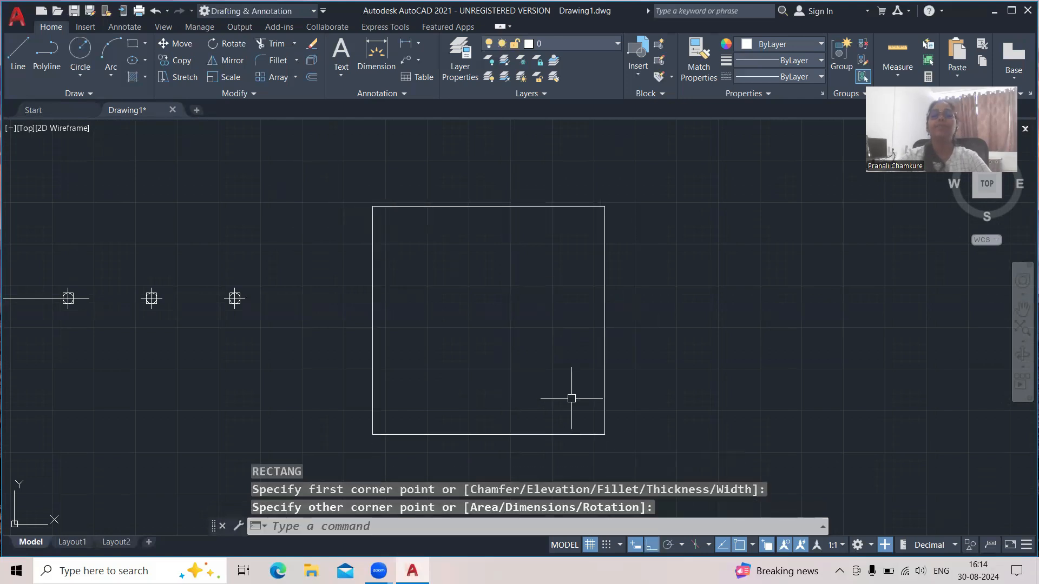
Draw a second rectangle of similar size to the right of the first one.
{"action": "middle_click_drag", "start_coordinate": [617, 409], "coordinate": [547, 351]}
{"action": "type", "text": "R"}
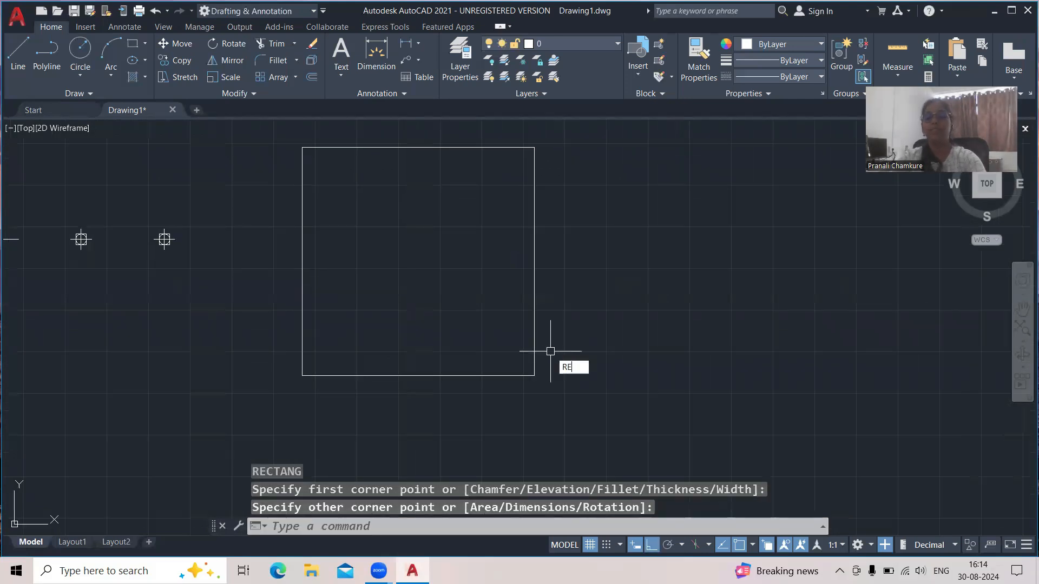
{"action": "type", "text": "E"}
{"action": "key", "text": "Return"}
{"action": "middle_click_drag", "start_coordinate": [606, 348], "coordinate": [520, 353]}
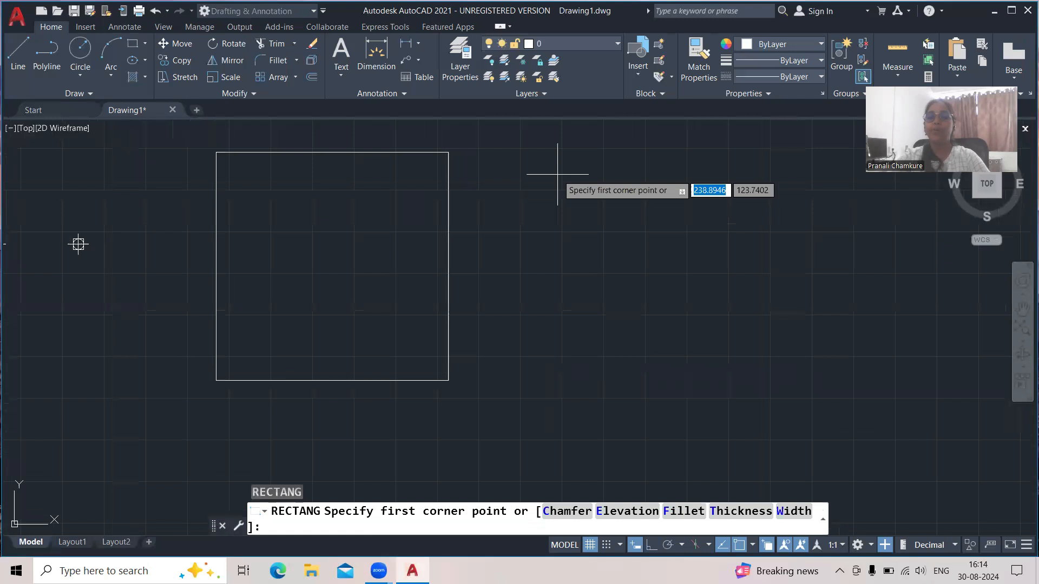
{"action": "left_click", "coordinate": [511, 155]}
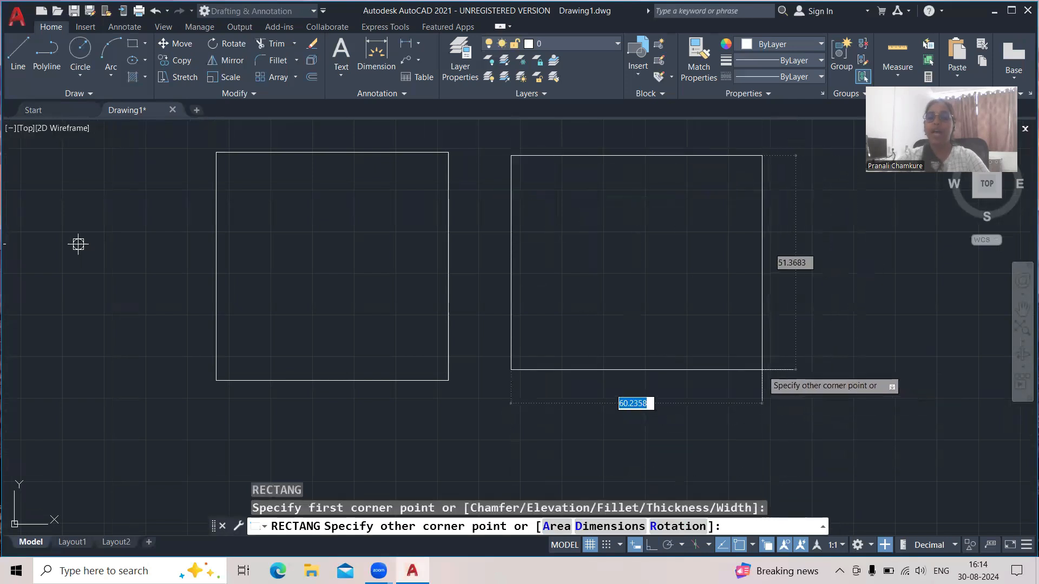
{"action": "left_click", "coordinate": [745, 385]}
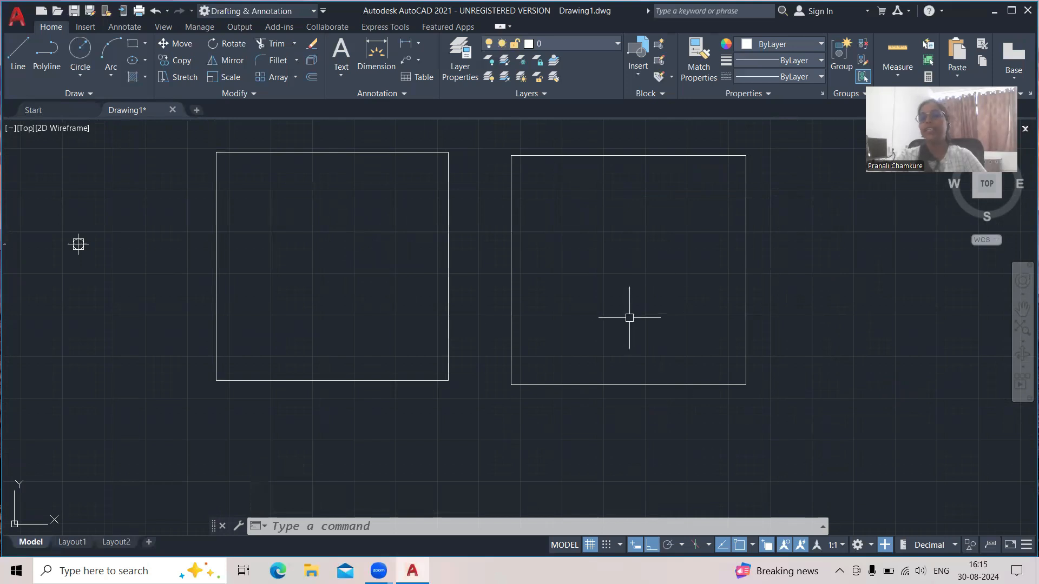
Draw a rectangular revision cloud overlapping the lower right part of the second rectangle.
{"action": "middle_click_drag", "start_coordinate": [592, 302], "coordinate": [476, 294]}
{"action": "scroll", "coordinate": [476, 295], "scroll_direction": "down", "scroll_amount": 2}
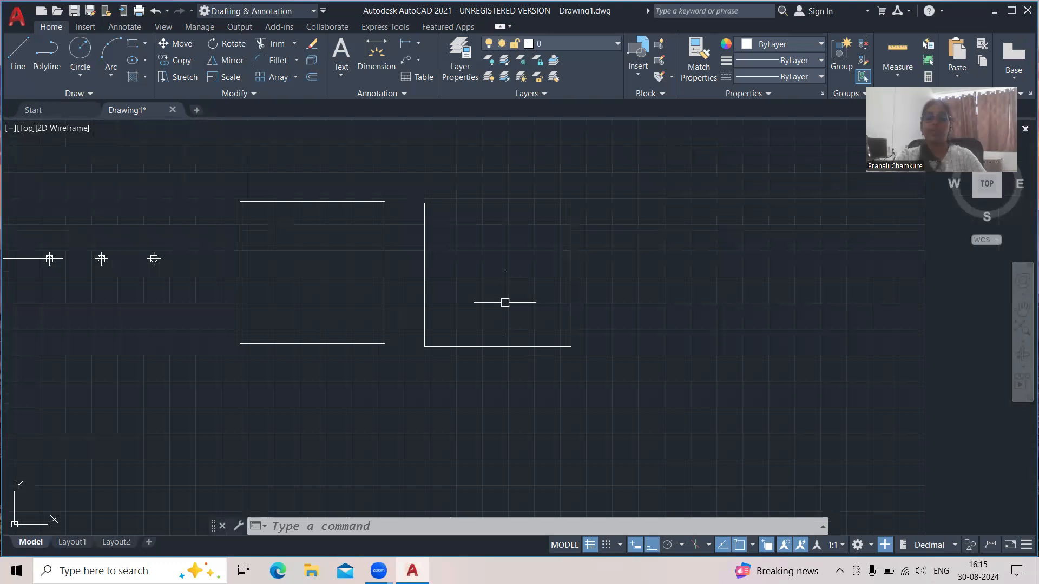
{"action": "type", "text": "RE"}
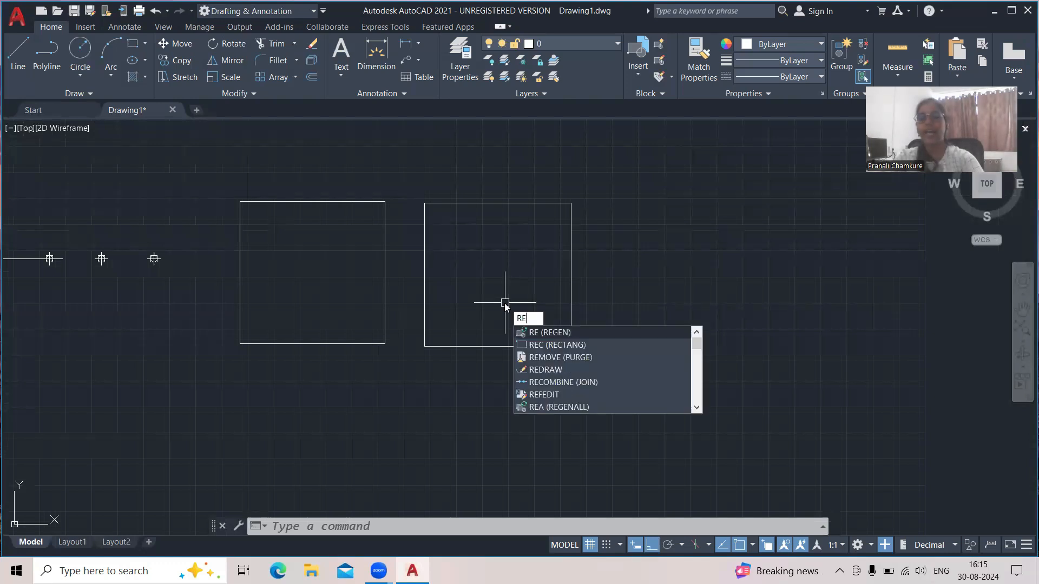
{"action": "type", "text": "V"}
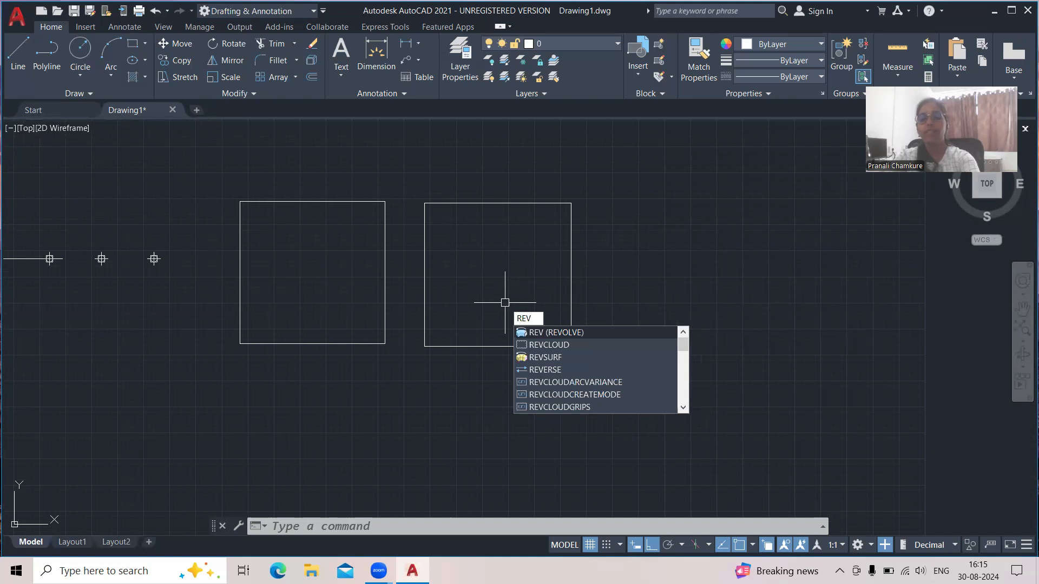
{"action": "type", "text": "CLOUD"}
{"action": "key", "text": "Return"}
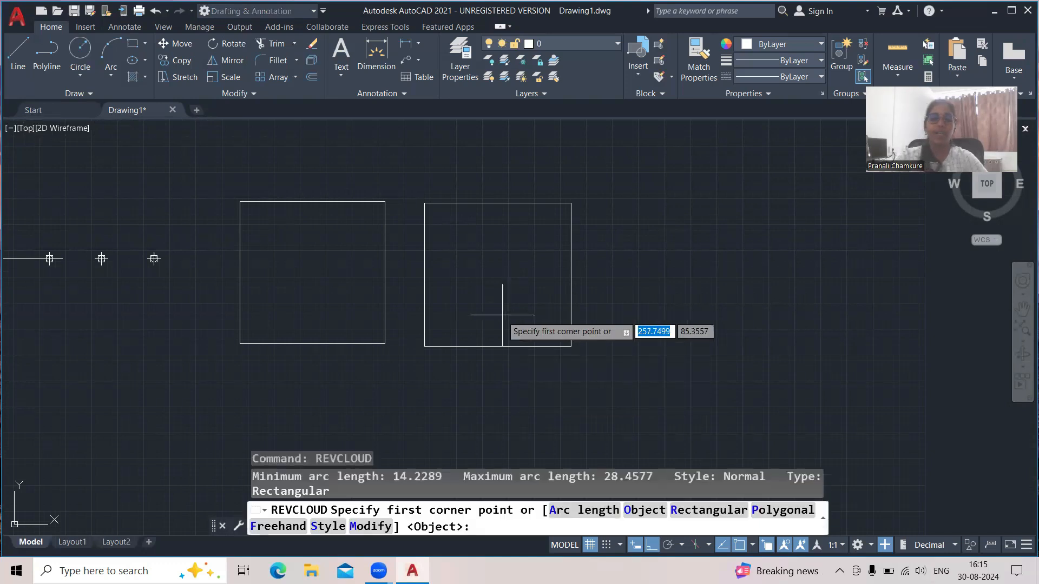
{"action": "left_click", "coordinate": [497, 275]}
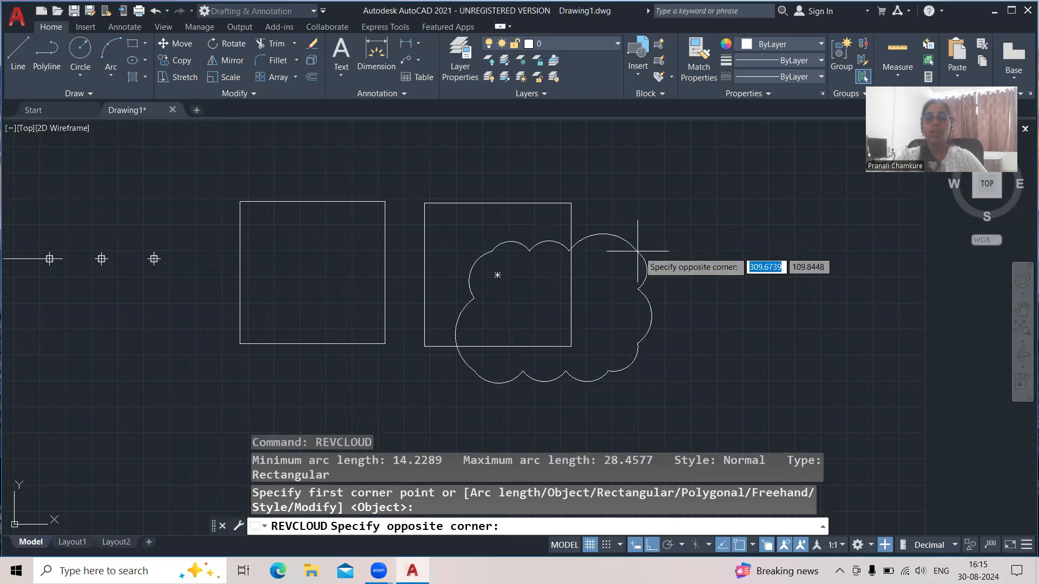
{"action": "left_click", "coordinate": [644, 257]}
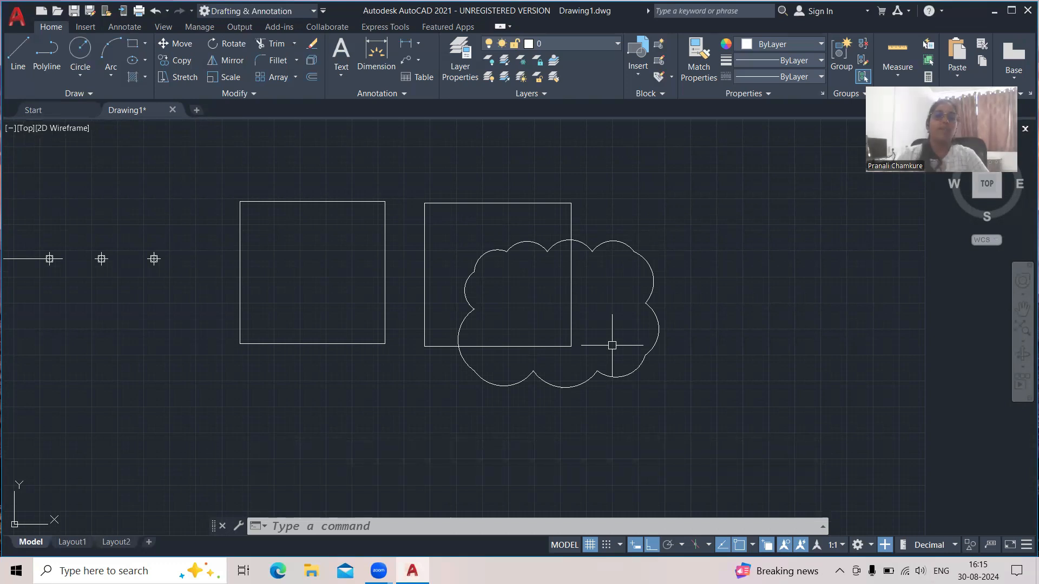
Erase all the visible points, lines, rectangles and the revision cloud, and draw one large rectangle across the cleared drawing area.
{"action": "mouse_move", "coordinate": [707, 355]}
{"action": "left_mouse_down"}
{"action": "mouse_move", "coordinate": [649, 348]}
{"action": "mouse_move", "coordinate": [673, 352]}
{"action": "mouse_move", "coordinate": [726, 269]}
{"action": "mouse_move", "coordinate": [494, 174]}
{"action": "mouse_move", "coordinate": [165, 195]}
{"action": "mouse_move", "coordinate": [31, 263]}
{"action": "mouse_move", "coordinate": [108, 337]}
{"action": "left_mouse_up"}
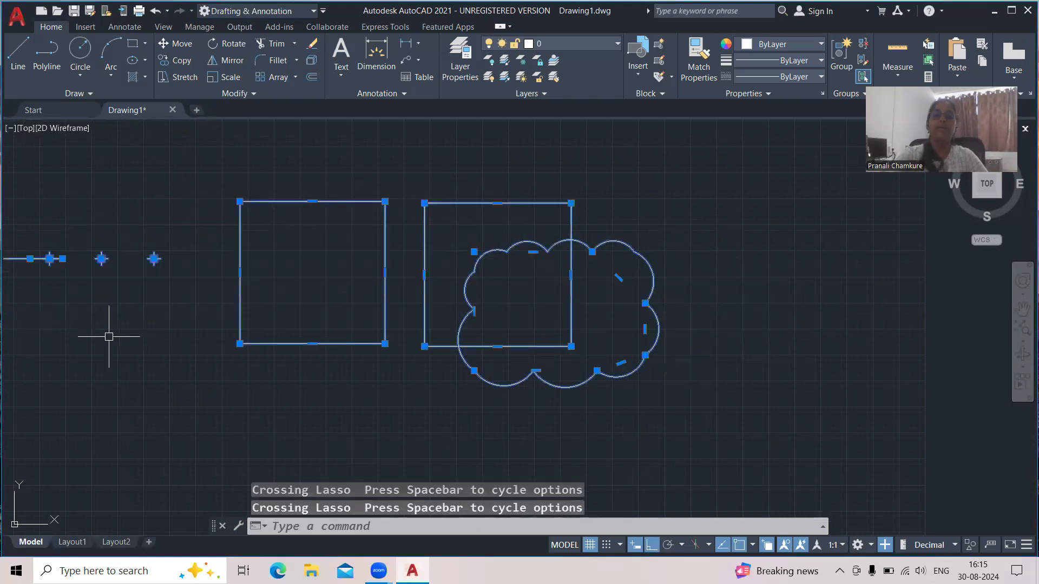
{"action": "key", "text": "Delete"}
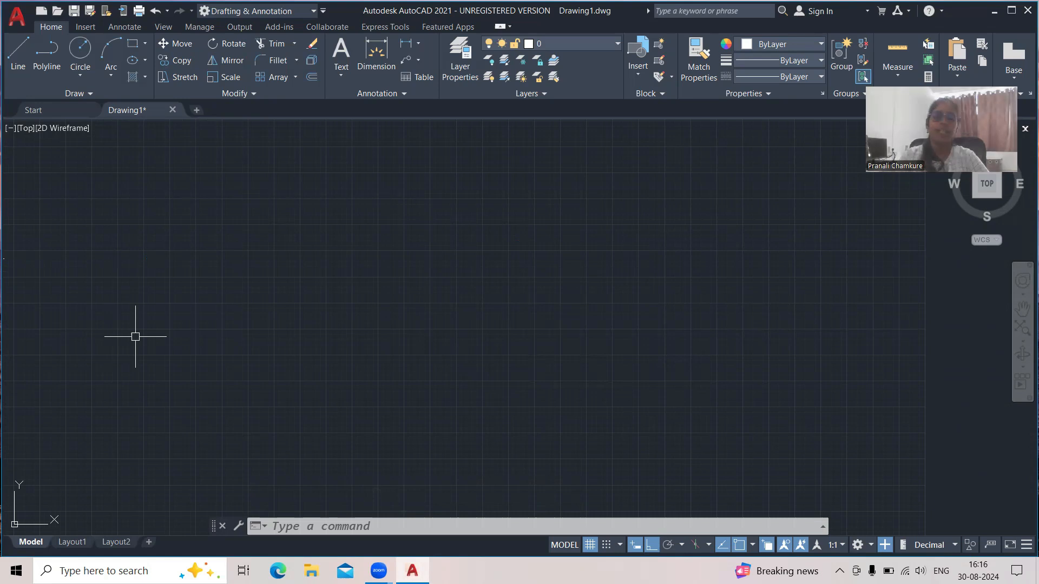
{"action": "type", "text": "rec"}
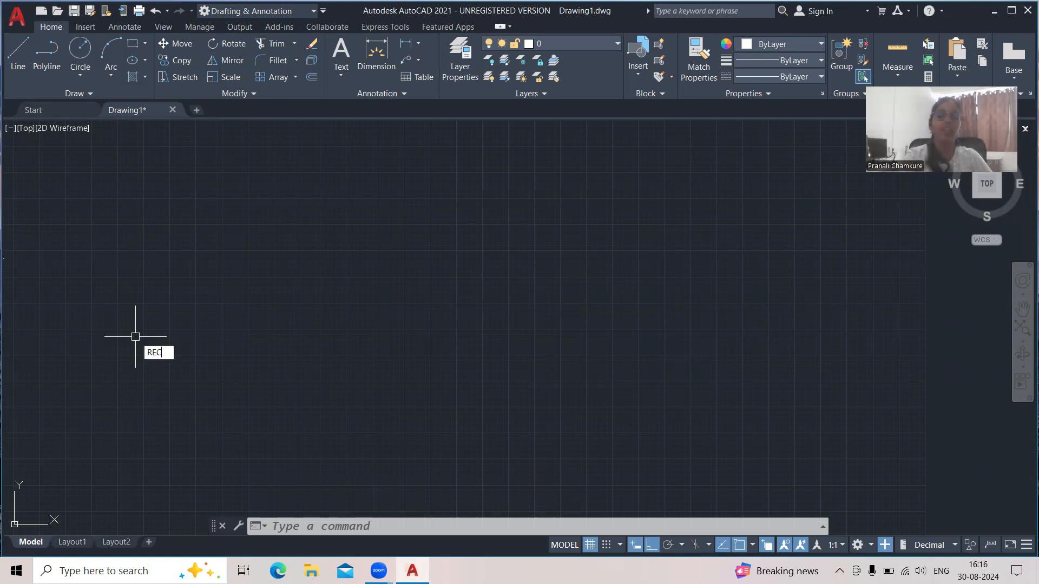
{"action": "key", "text": "Return"}
{"action": "left_click", "coordinate": [205, 159]}
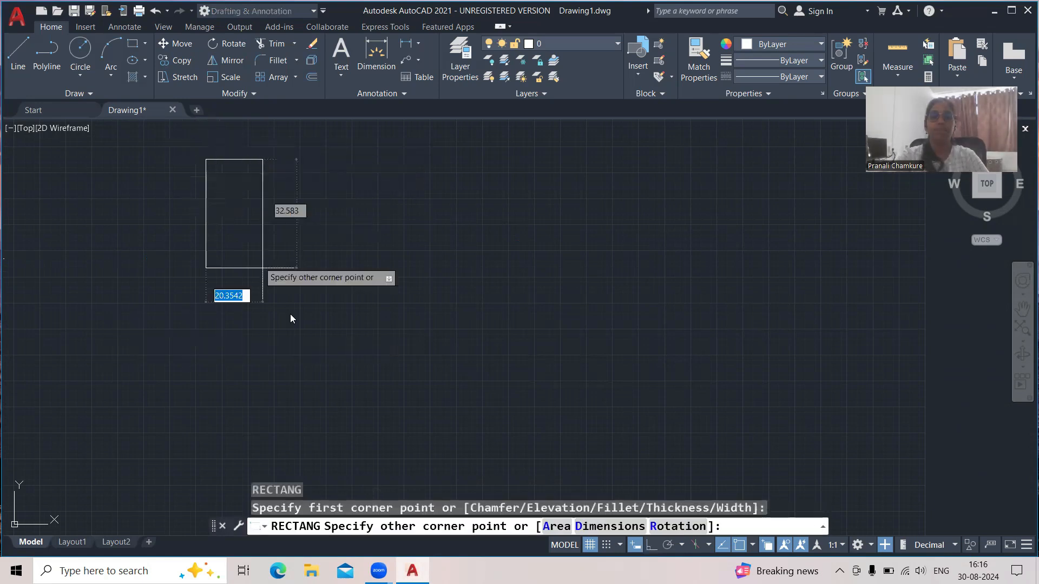
{"action": "left_click", "coordinate": [685, 454]}
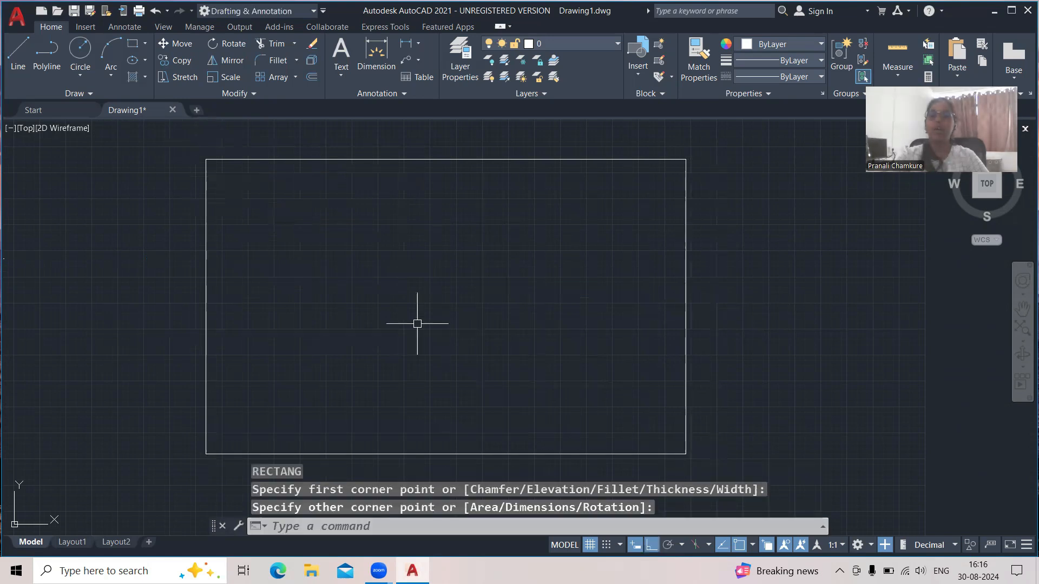
Draw a tall, narrow rectangle inside the large rectangle, close to its left side.
{"action": "type", "text": "REC"}
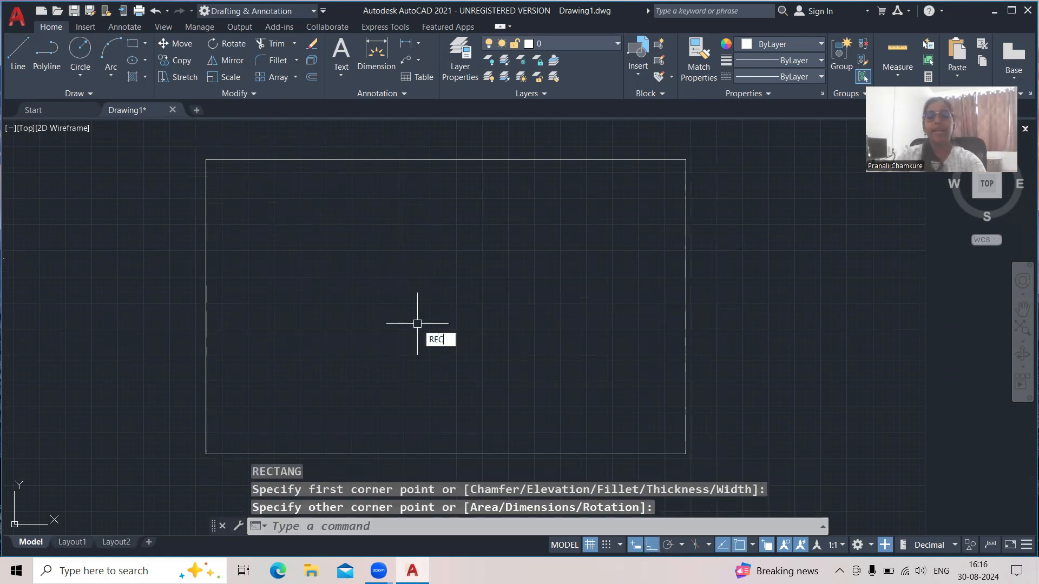
{"action": "key", "text": "Return"}
{"action": "left_click", "coordinate": [226, 176]}
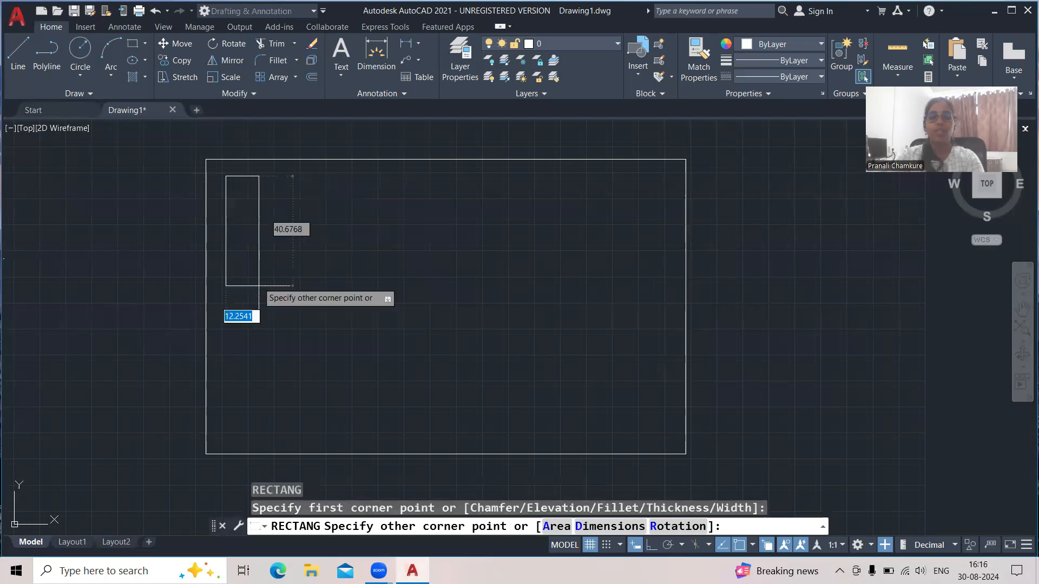
{"action": "left_click", "coordinate": [344, 431]}
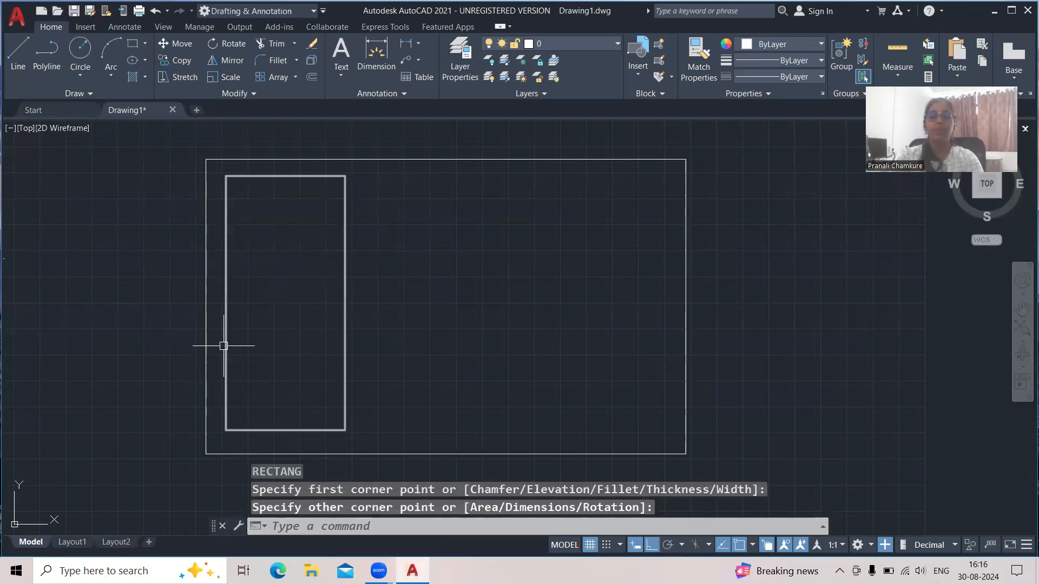
Stretch the inner rectangle's left edge to the large rectangle's left edge and shift the resulting shape slightly downward.
{"action": "left_click", "coordinate": [224, 345]}
{"action": "left_click", "coordinate": [225, 304]}
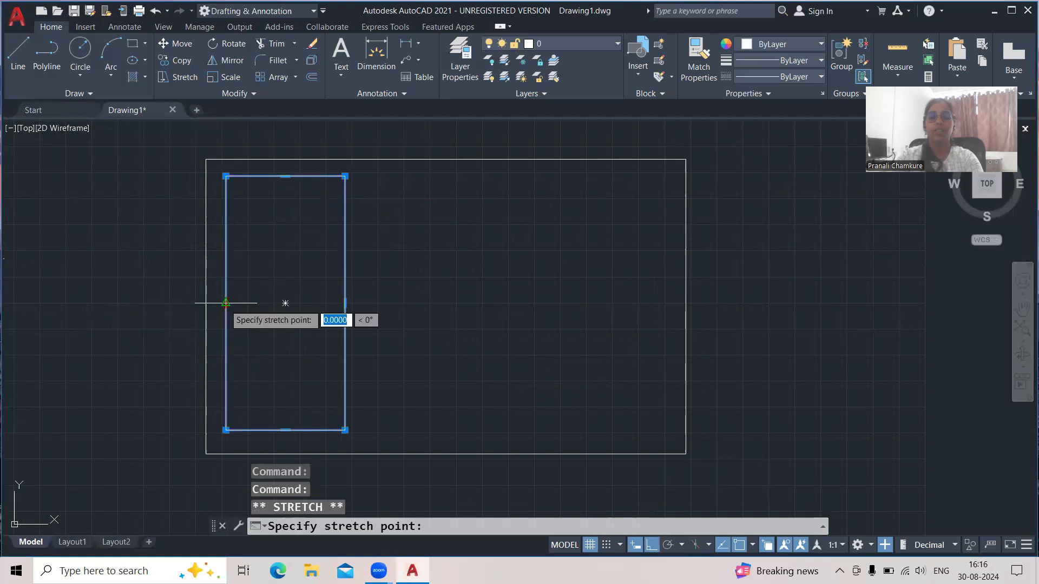
{"action": "left_click", "coordinate": [206, 307]}
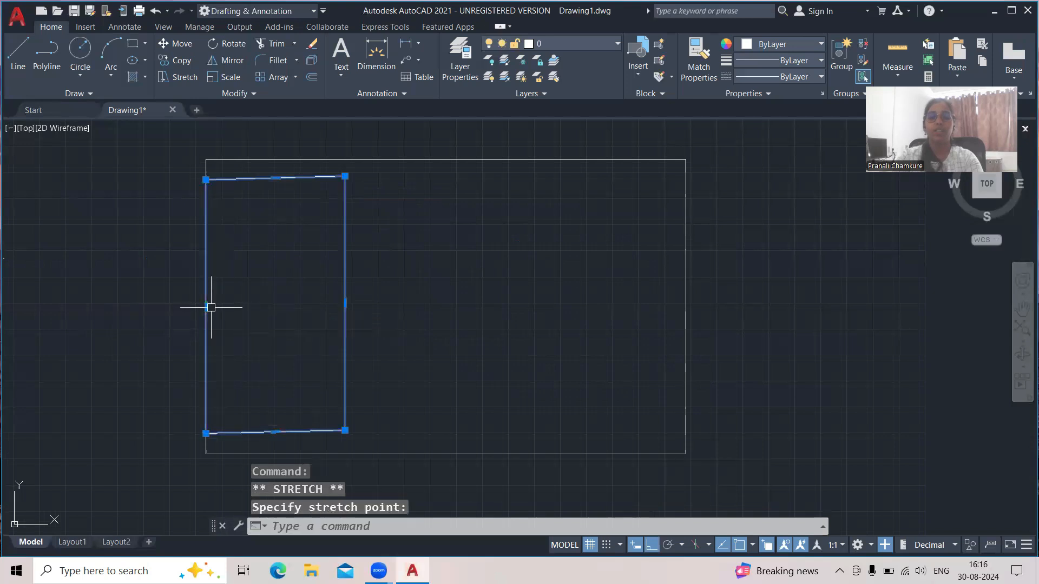
{"action": "mouse_move", "coordinate": [278, 178]}
{"action": "left_mouse_down"}
{"action": "mouse_move", "coordinate": [279, 209]}
{"action": "mouse_move", "coordinate": [277, 189]}
{"action": "left_mouse_up"}
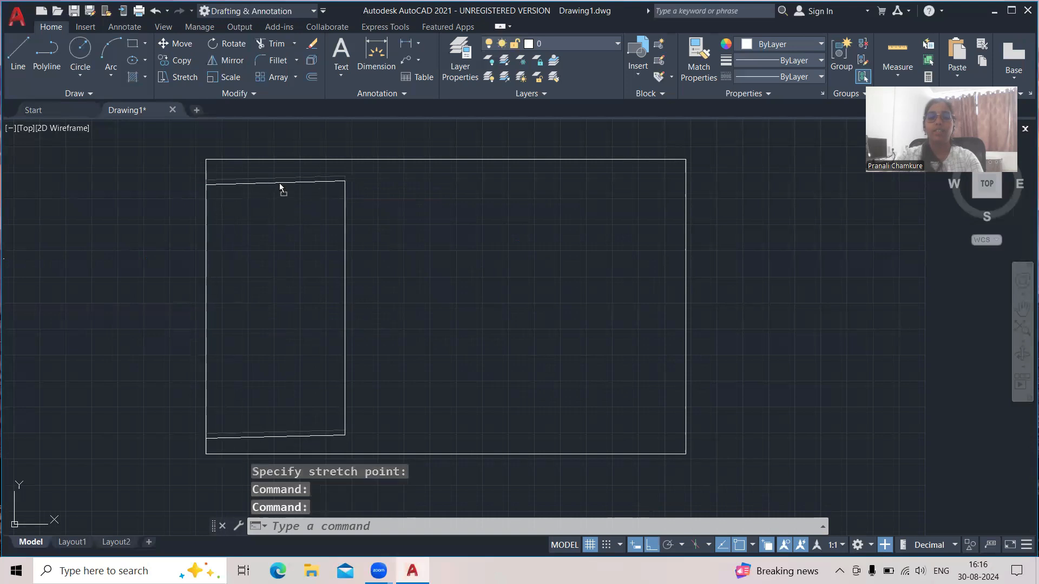
{"action": "left_click", "coordinate": [279, 183]}
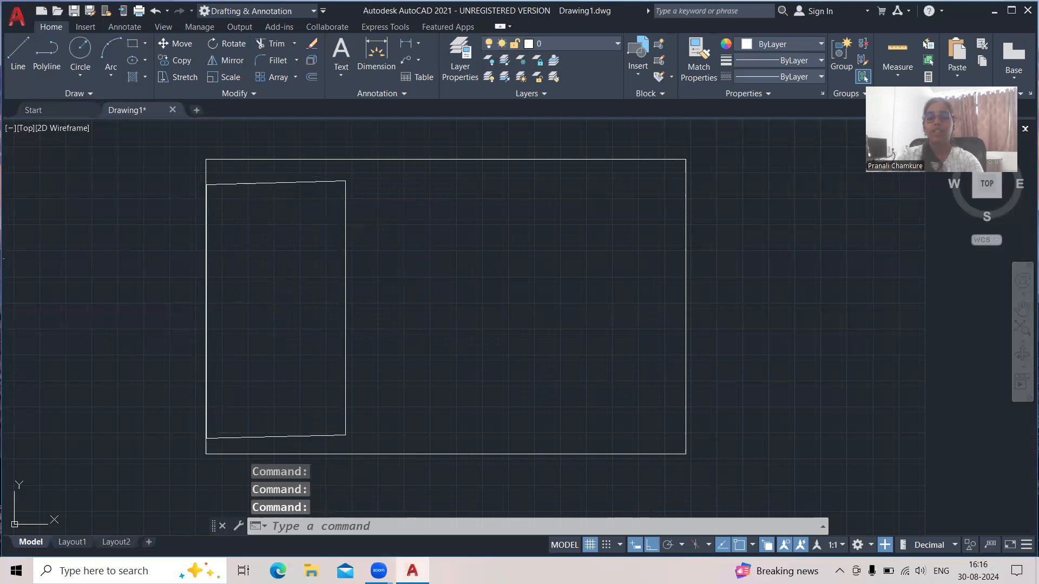
Undo the shift, the edge stretch and the drawing of the inner rectangle.
{"action": "key", "text": "ctrl+z"}
{"action": "key", "text": "ctrl+z"}
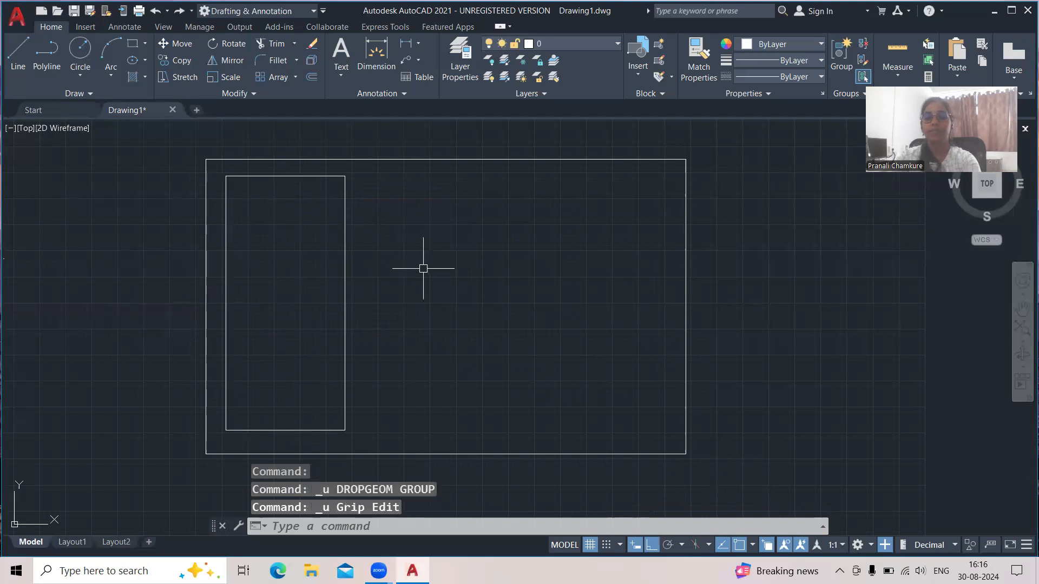
{"action": "key", "text": "ctrl+z"}
{"action": "type", "text": "T"}
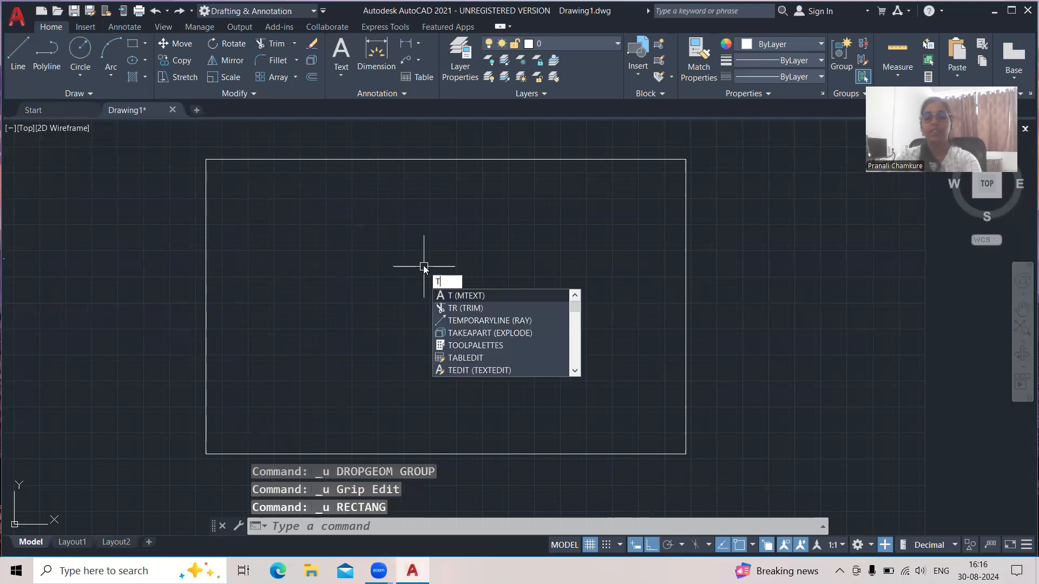
{"action": "key", "text": "Escape"}
Draw an upright rectangle inside the large one, with its left side lying on the large rectangle's left edge.
{"action": "type", "text": "RE"}
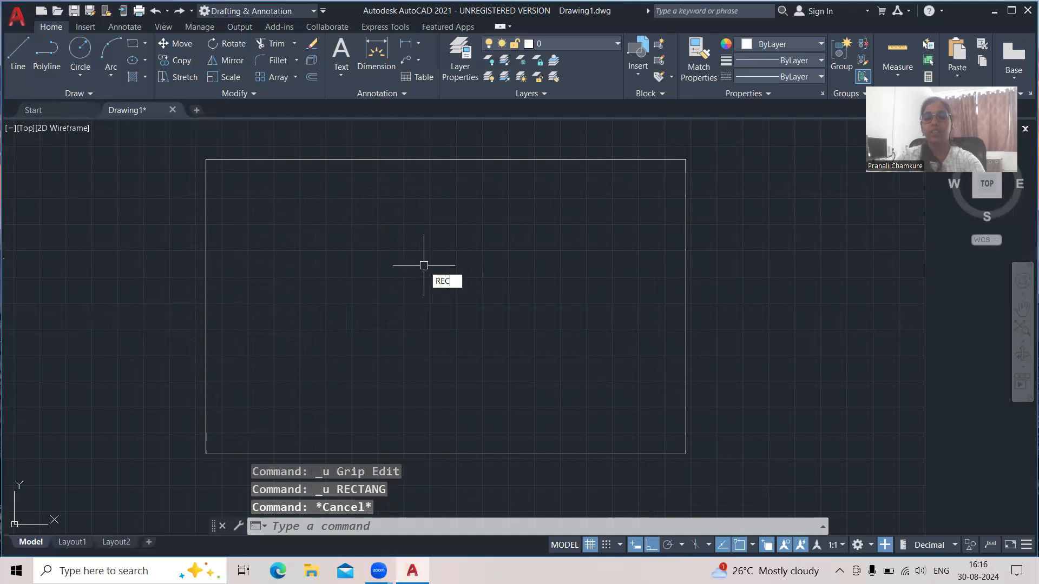
{"action": "type", "text": "C"}
{"action": "key", "text": "Return"}
{"action": "left_click", "coordinate": [205, 213]}
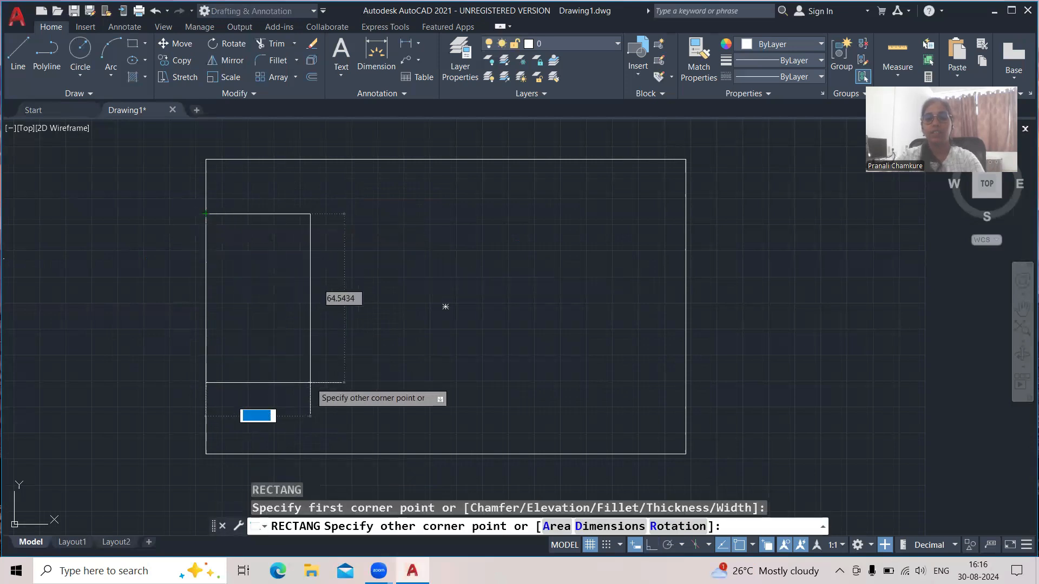
{"action": "key", "text": "Return"}
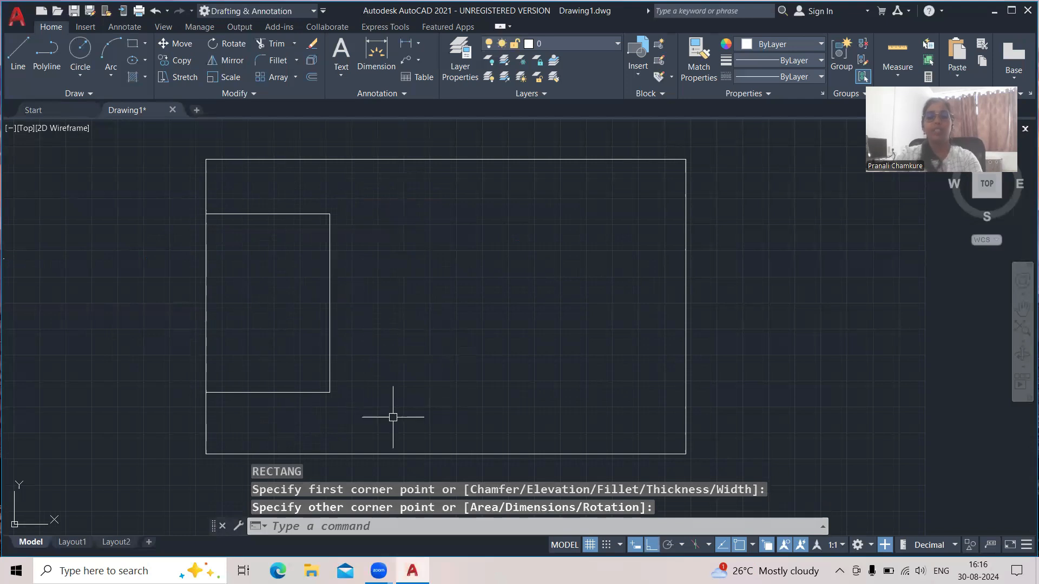
Draw a small, nearly square rectangle inside the large rectangle's lower right corner.
{"action": "type", "text": "REC"}
{"action": "key", "text": "Return"}
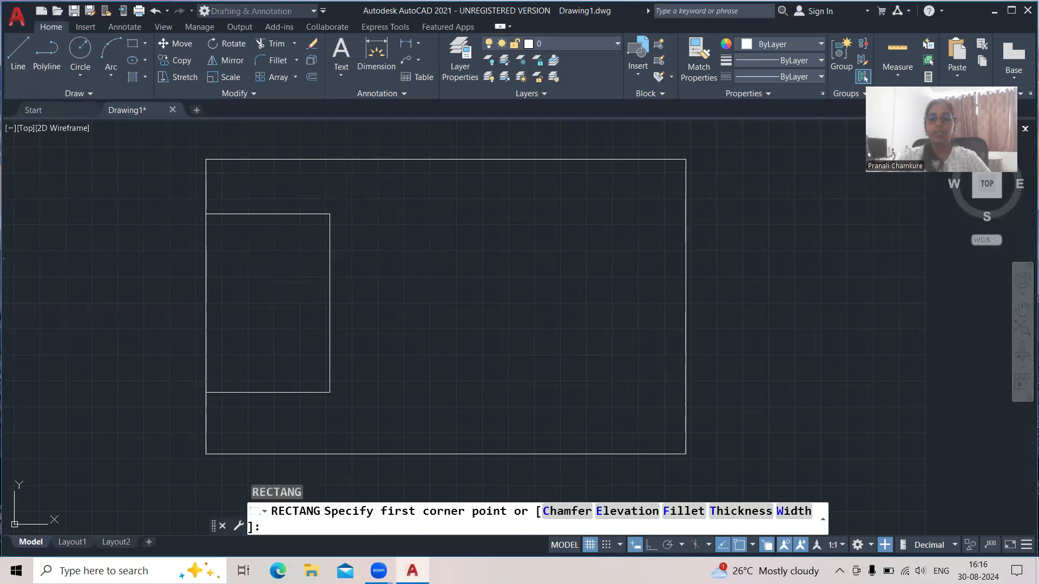
{"action": "left_click", "coordinate": [624, 399]}
{"action": "left_click", "coordinate": [664, 435]}
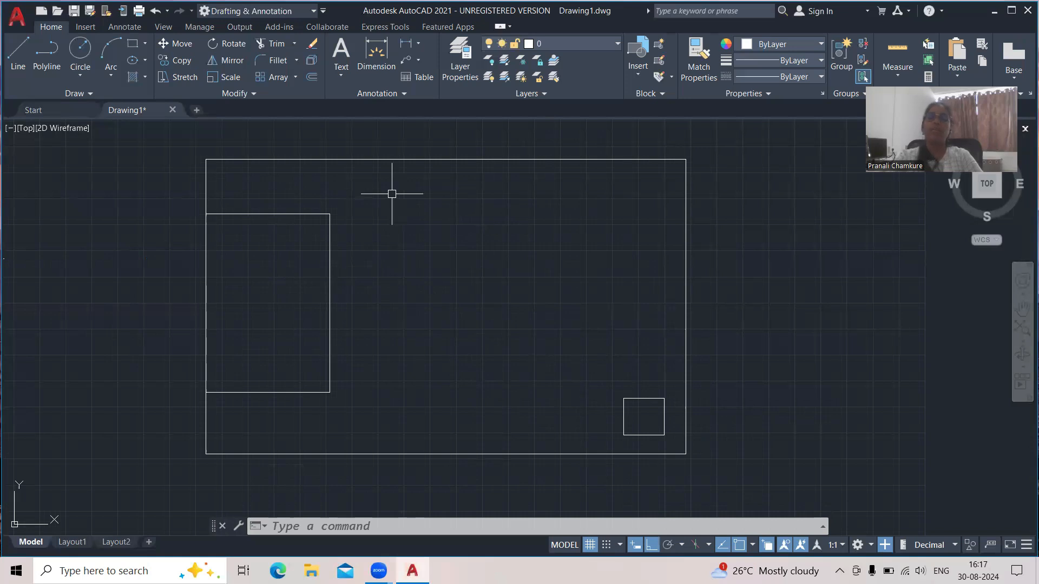
{"action": "left_click", "coordinate": [623, 416]}
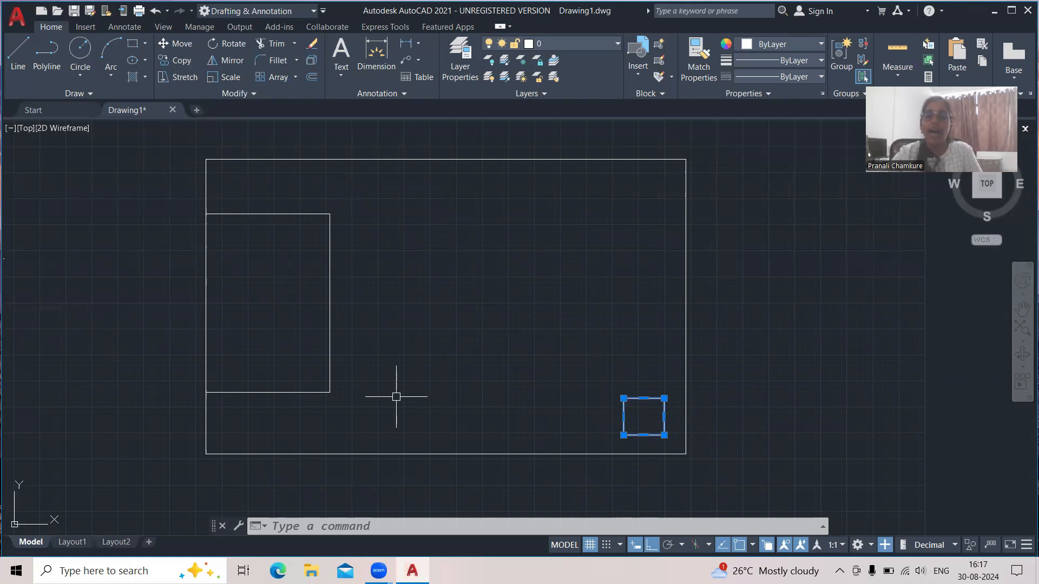
{"action": "type", "text": "AR"}
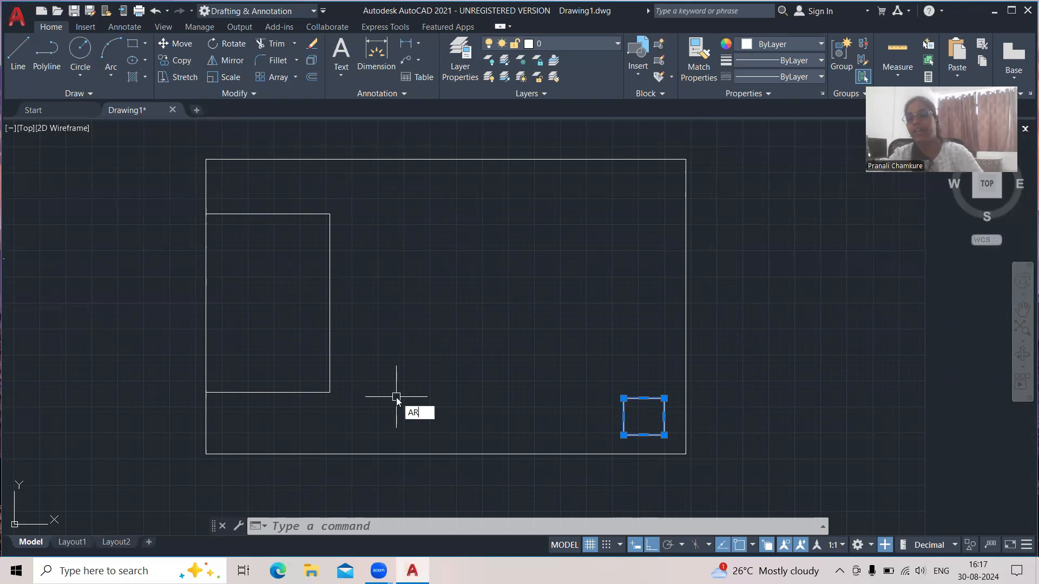
{"action": "key", "text": "Return"}
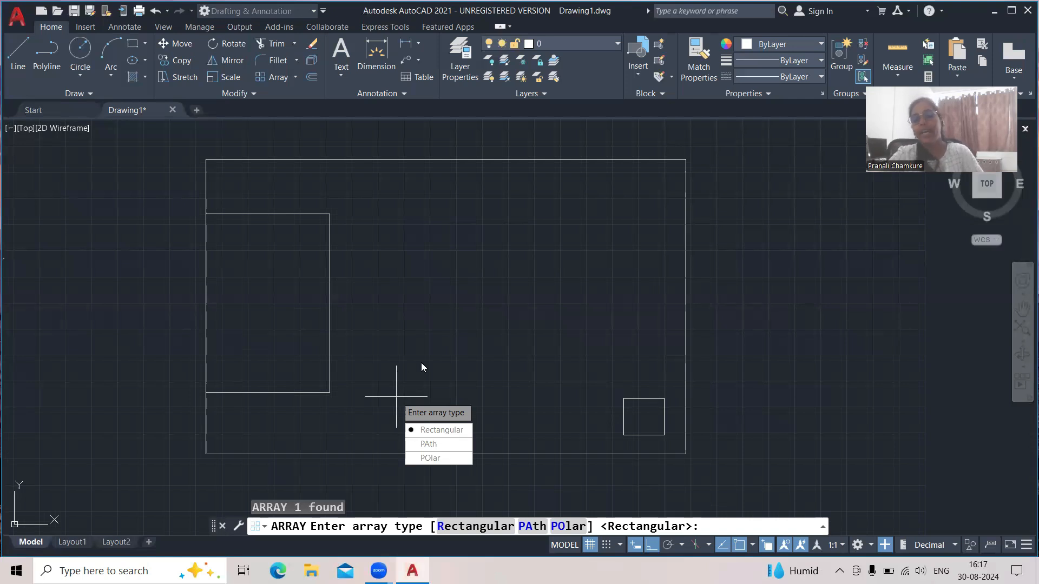
{"action": "key", "text": "Escape"}
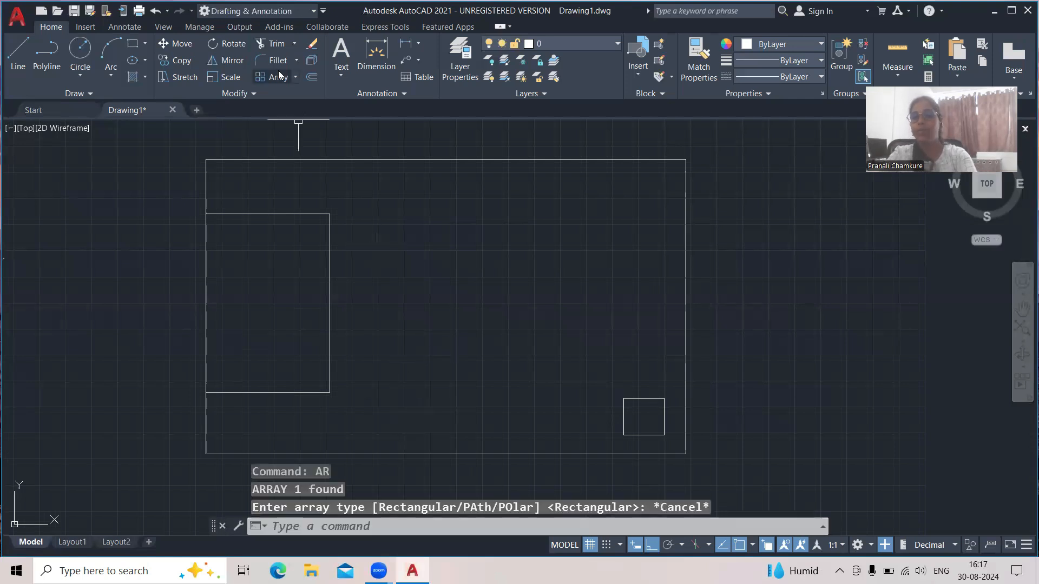
Try a Rectangular Array of the small square with 4 columns and 3 rows, and undo it.
{"action": "left_click", "coordinate": [295, 75]}
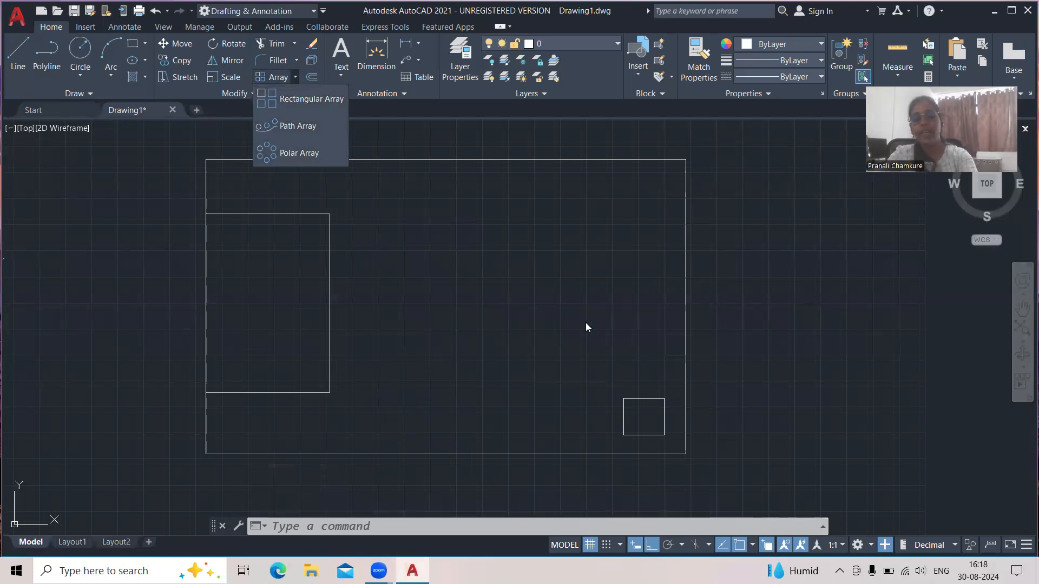
{"action": "key", "text": "Return"}
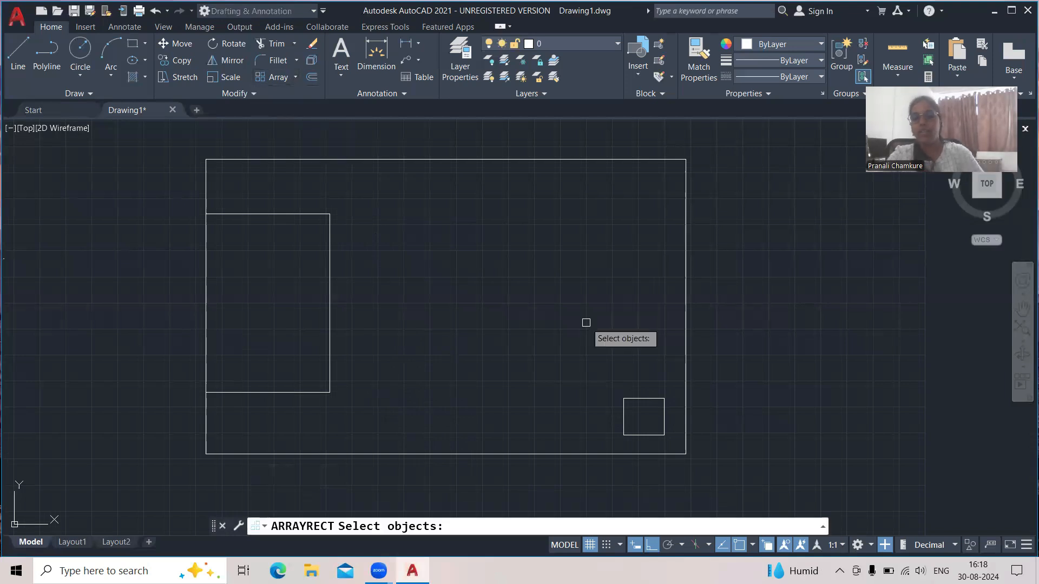
{"action": "left_click", "coordinate": [625, 403]}
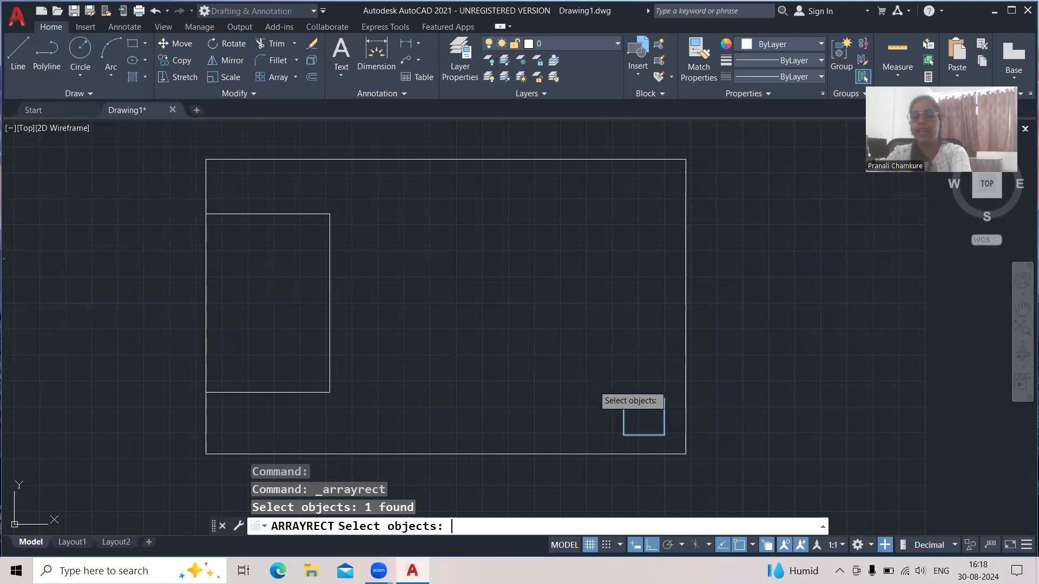
{"action": "key", "text": "Return"}
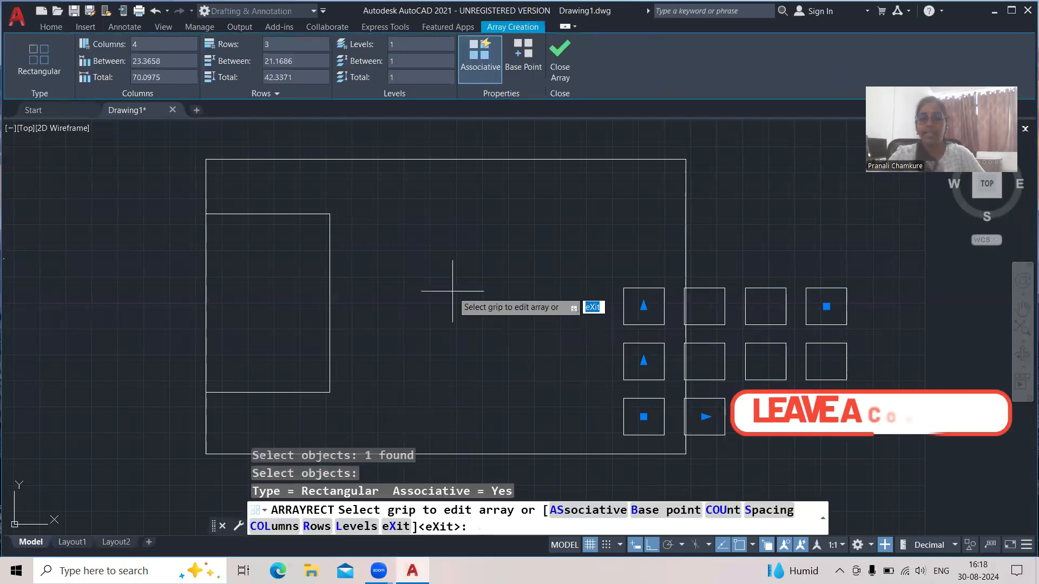
{"action": "key", "text": "Escape"}
{"action": "key", "text": "ctrl+z"}
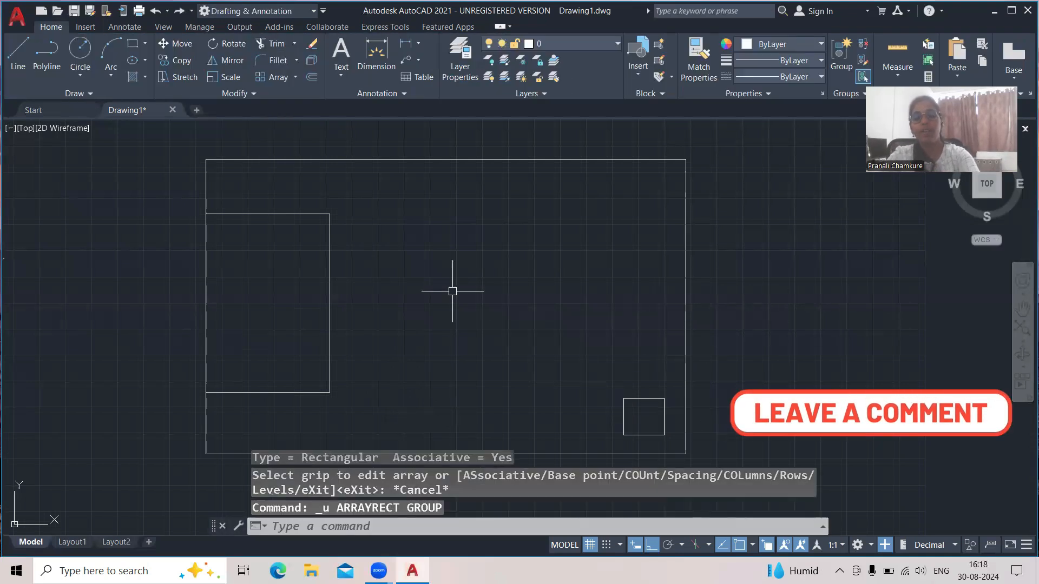
Array the small square in the lower right corner as an associative rectangular array of 4 columns and 3 rows.
{"action": "left_click", "coordinate": [650, 399]}
{"action": "type", "text": "ar"}
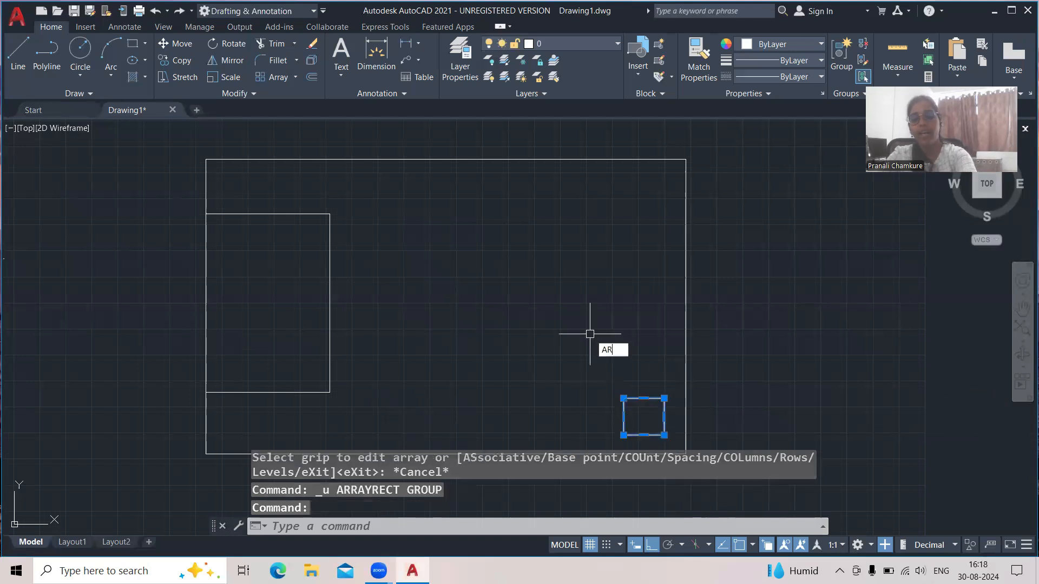
{"action": "key", "text": "Return"}
{"action": "left_click", "coordinate": [608, 371]}
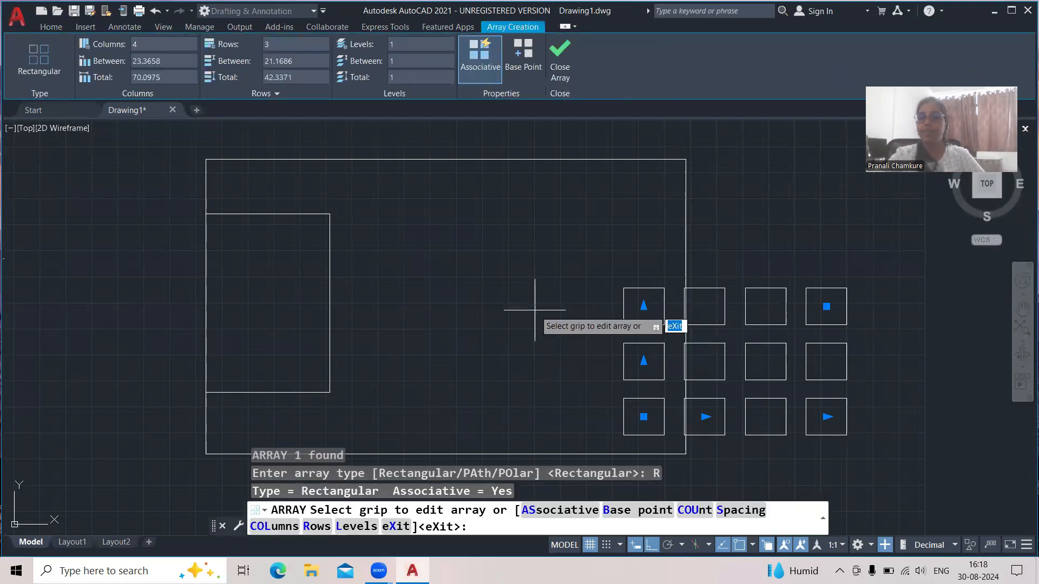
{"action": "key", "text": "Return"}
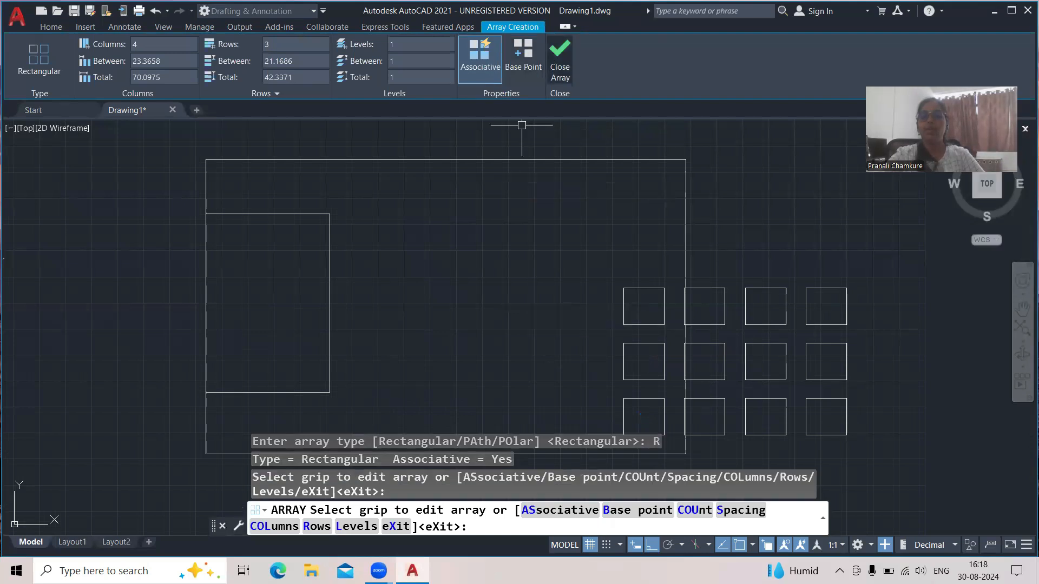
Move the array of squares horizontally to the left so it lies entirely inside the large rectangle.
{"action": "middle_click_drag", "start_coordinate": [592, 322], "coordinate": [553, 242]}
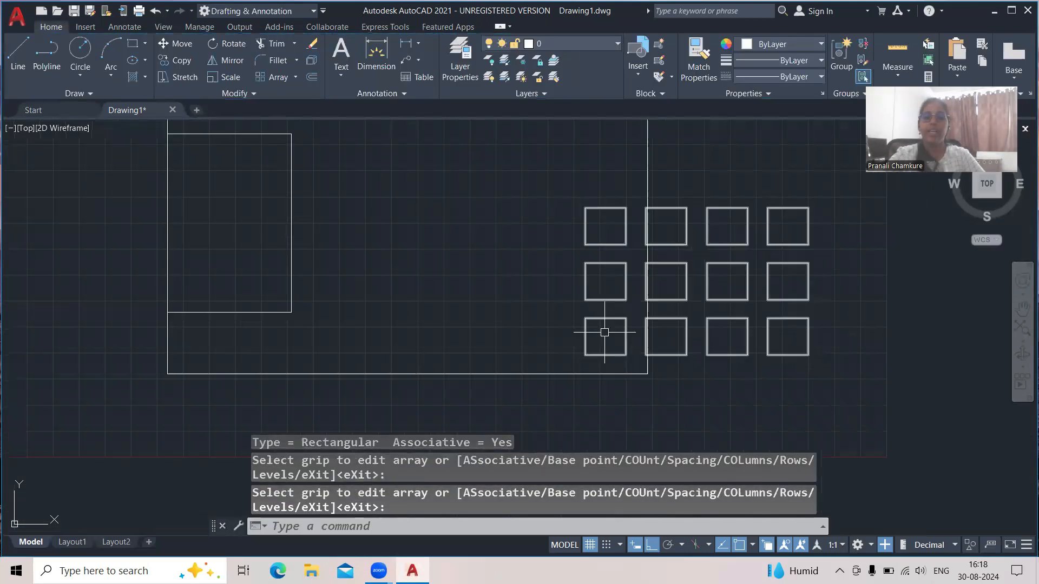
{"action": "left_click", "coordinate": [587, 336]}
{"action": "type", "text": "M"}
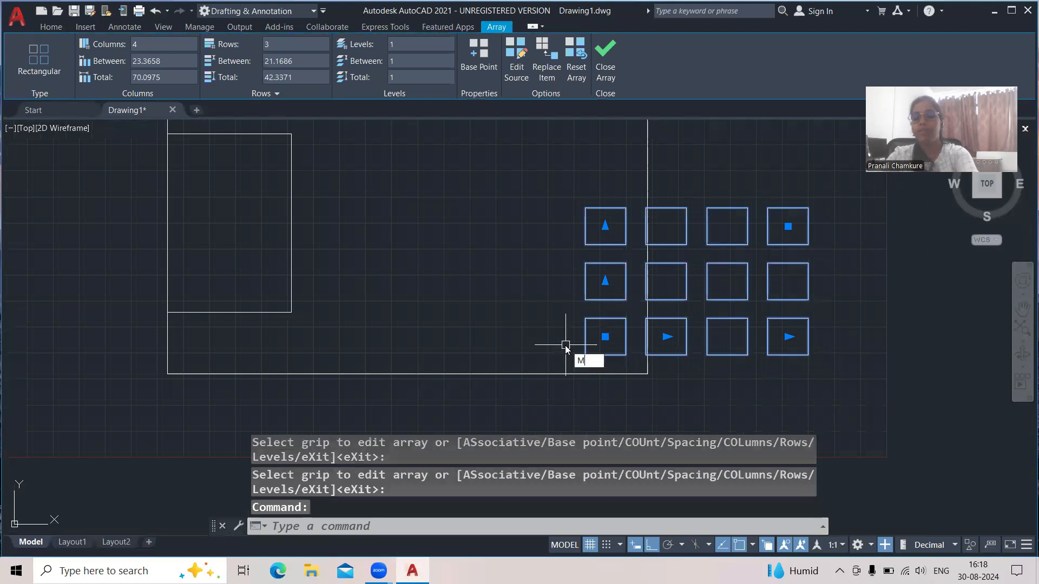
{"action": "key", "text": "Return"}
{"action": "left_click", "coordinate": [605, 337]}
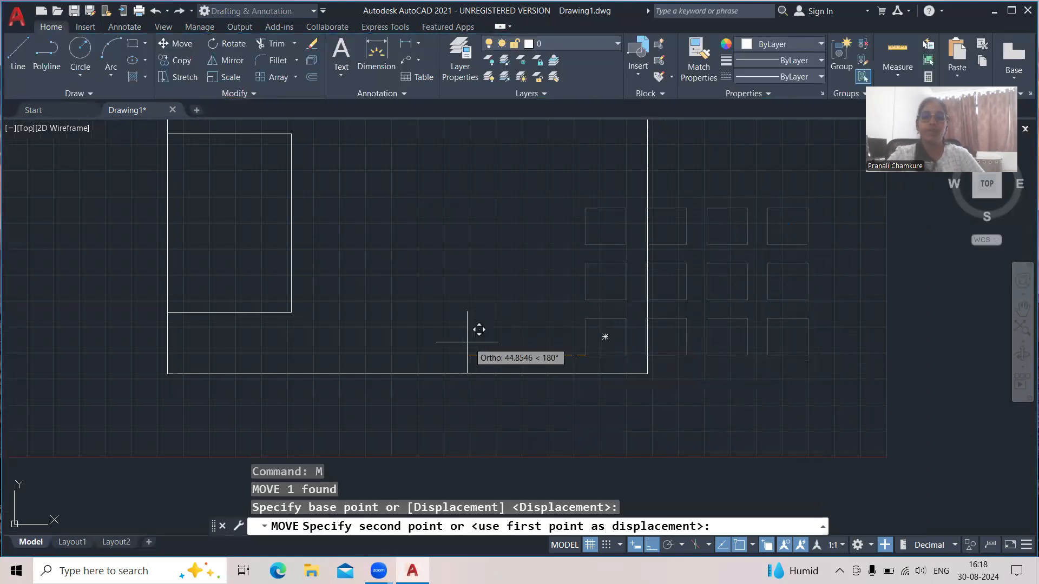
{"action": "left_click", "coordinate": [358, 329]}
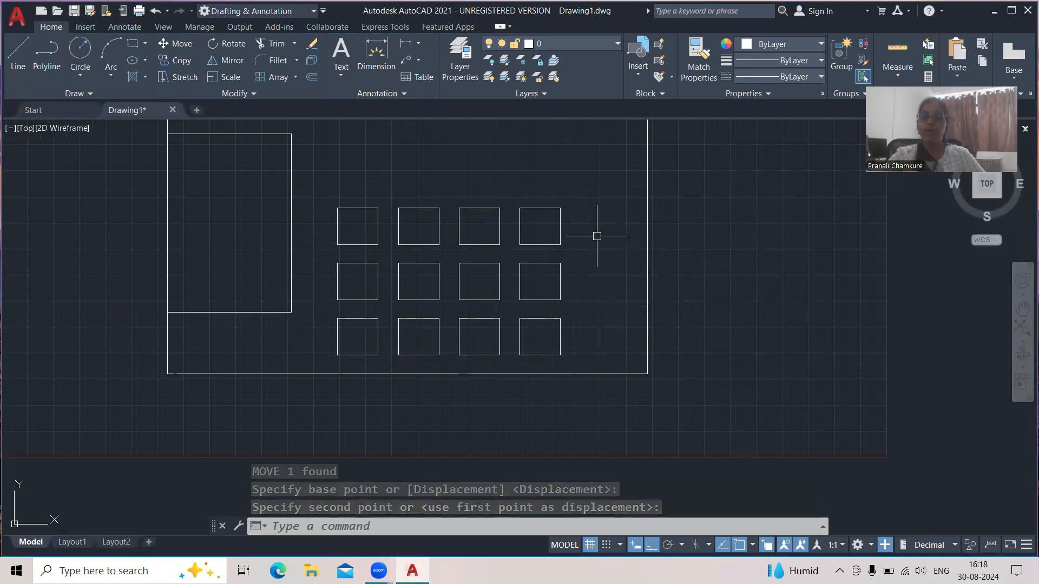
Change the rectangular array of squares inside the large rectangle to 5 columns and 5 rows.
{"action": "middle_click_drag", "start_coordinate": [577, 295], "coordinate": [575, 352]}
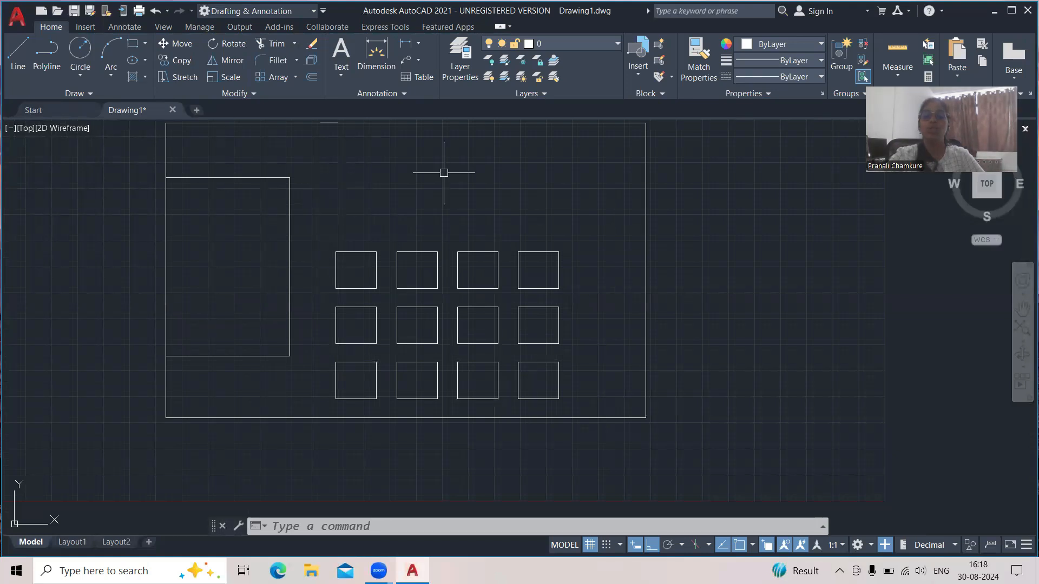
{"action": "left_click", "coordinate": [375, 386]}
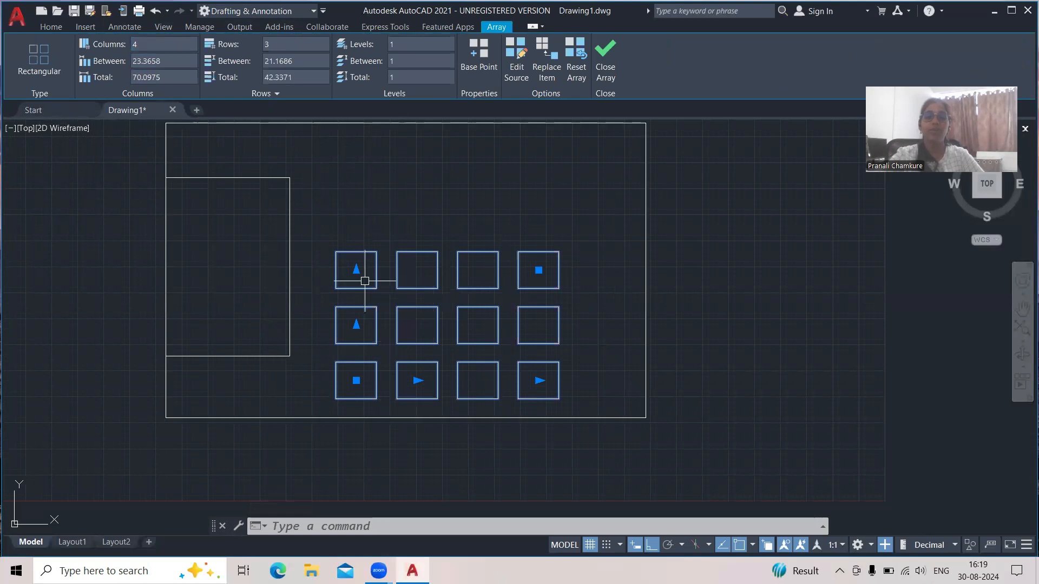
{"action": "left_click", "coordinate": [175, 46]}
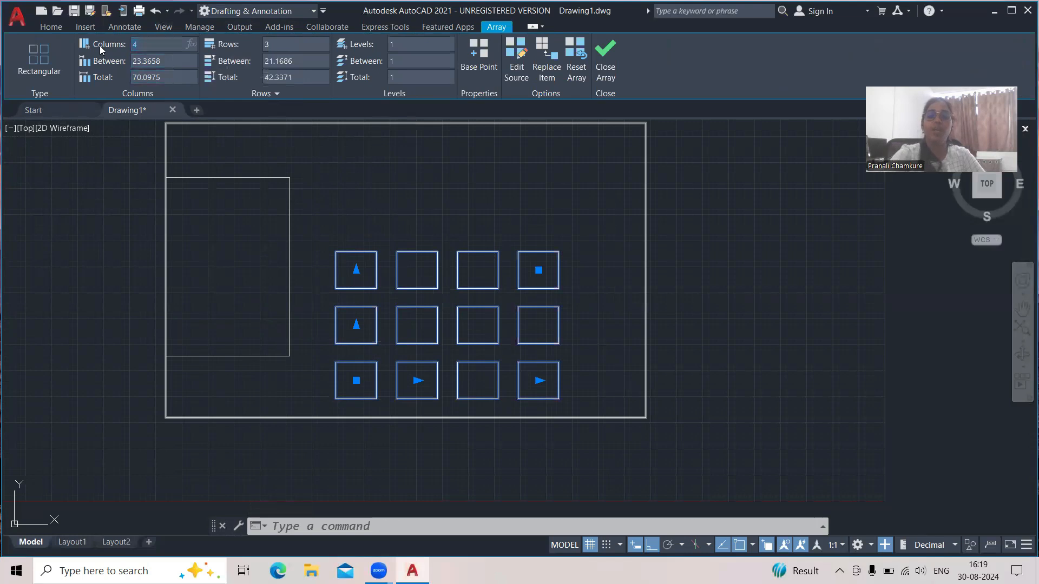
{"action": "type", "text": "5"}
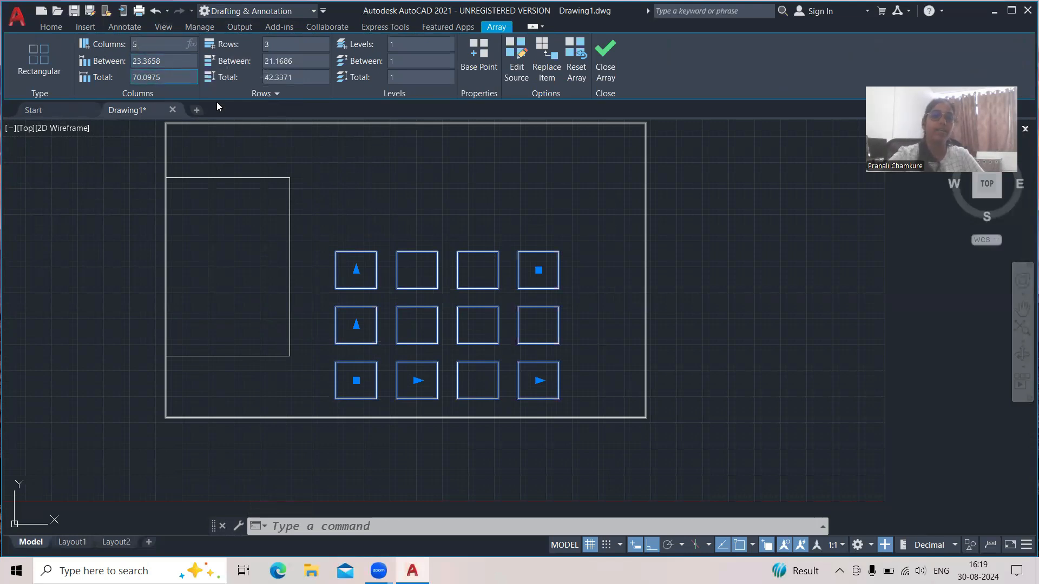
{"action": "left_click", "coordinate": [287, 47]}
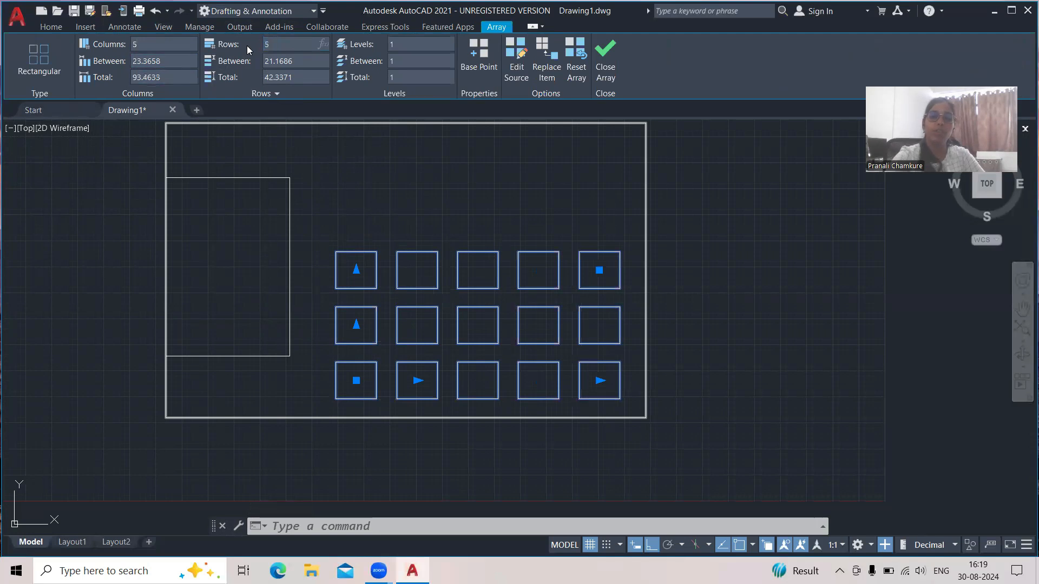
{"action": "type", "text": "2"}
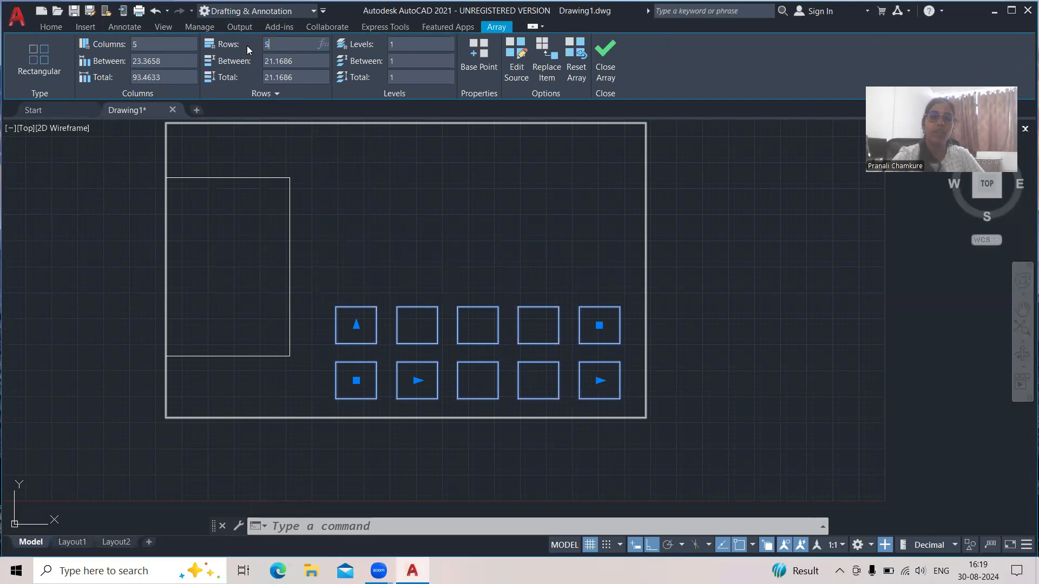
{"action": "type", "text": "5"}
{"action": "key", "text": "Return"}
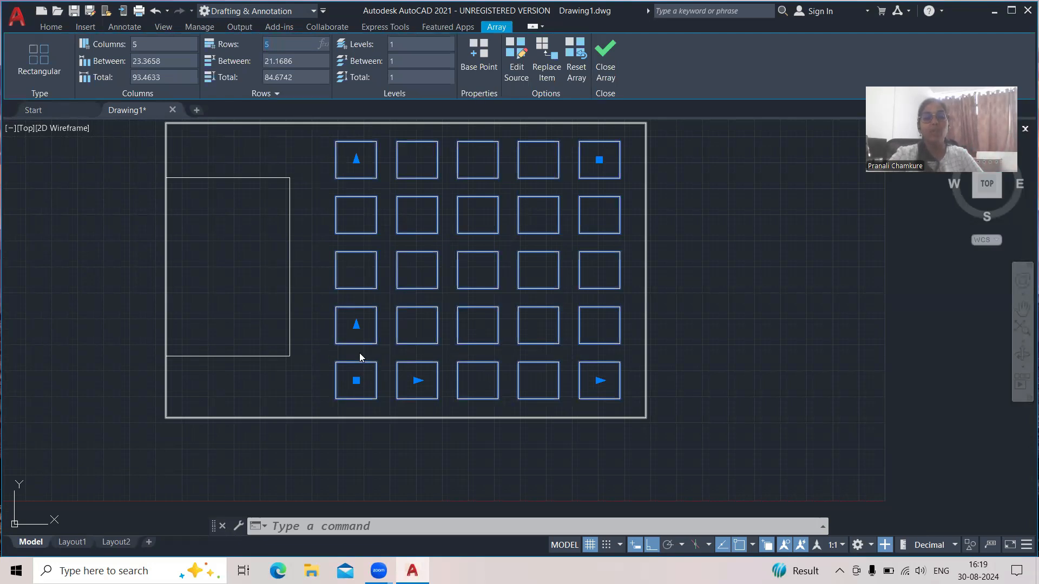
Set both the column spacing and the row spacing of the array of squares to 25.
{"action": "left_click", "coordinate": [177, 63]}
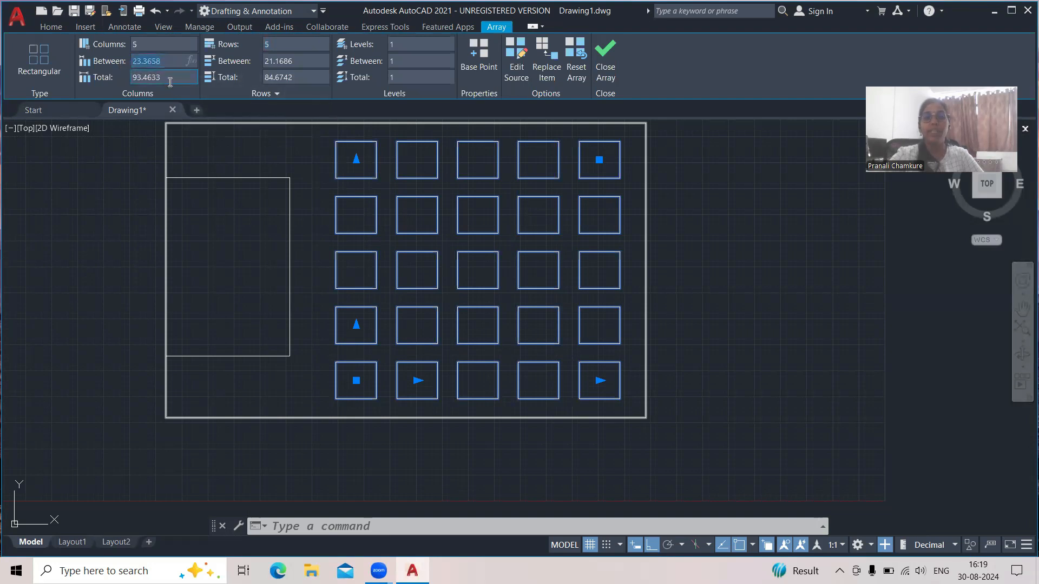
{"action": "type", "text": "25"}
{"action": "key", "text": "Return"}
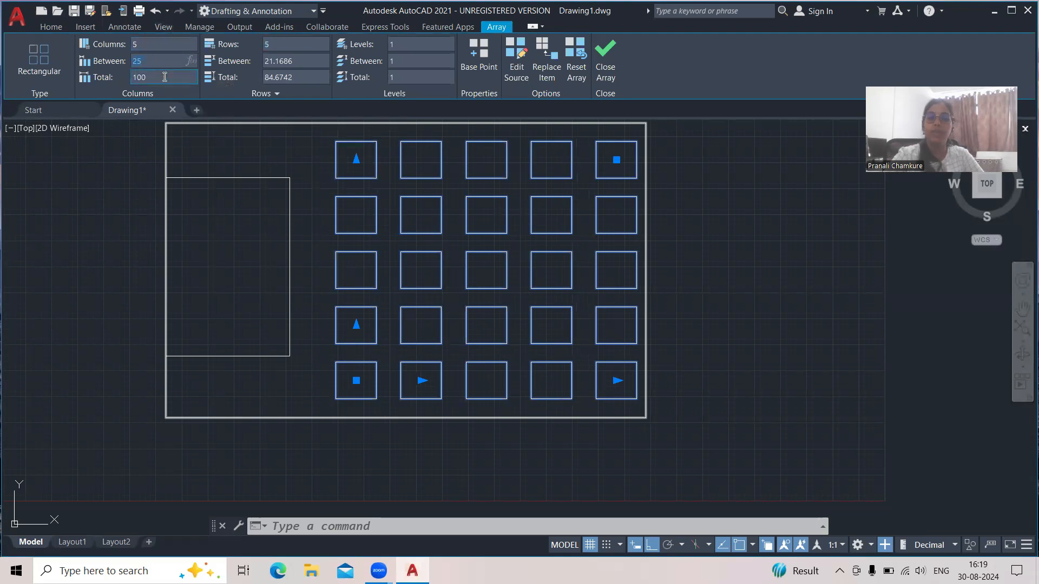
{"action": "left_click", "coordinate": [232, 63]}
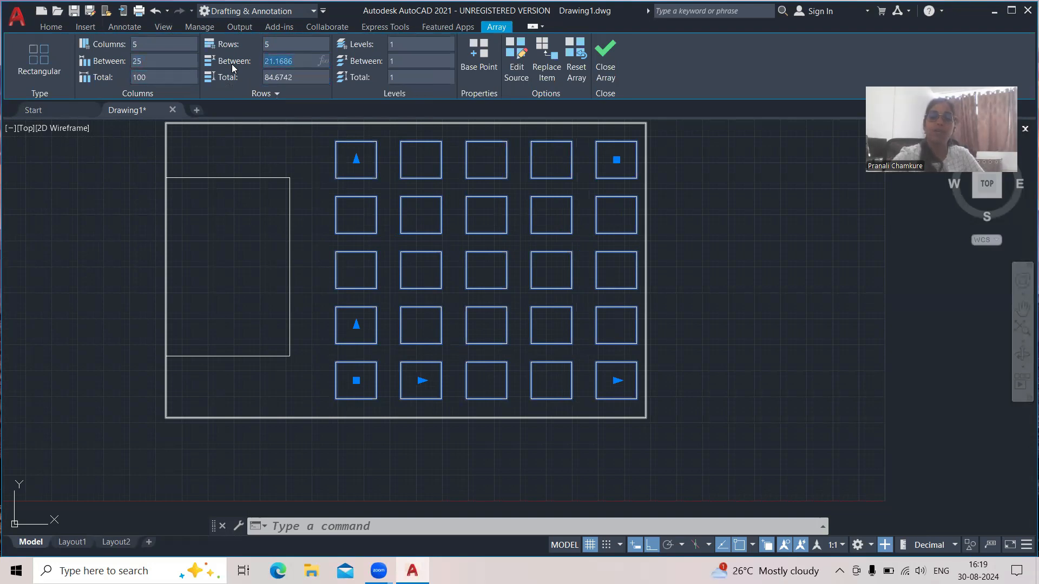
{"action": "type", "text": "25"}
{"action": "key", "text": "Return"}
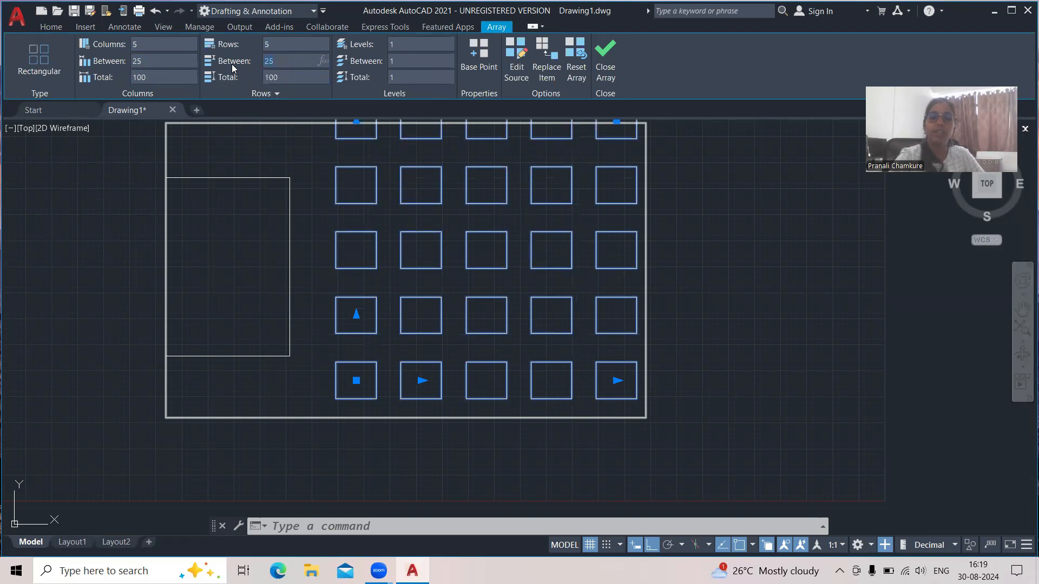
Set the array's row spacing to 22 and finish editing the array.
{"action": "scroll", "coordinate": [447, 367], "scroll_direction": "down", "scroll_amount": 4}
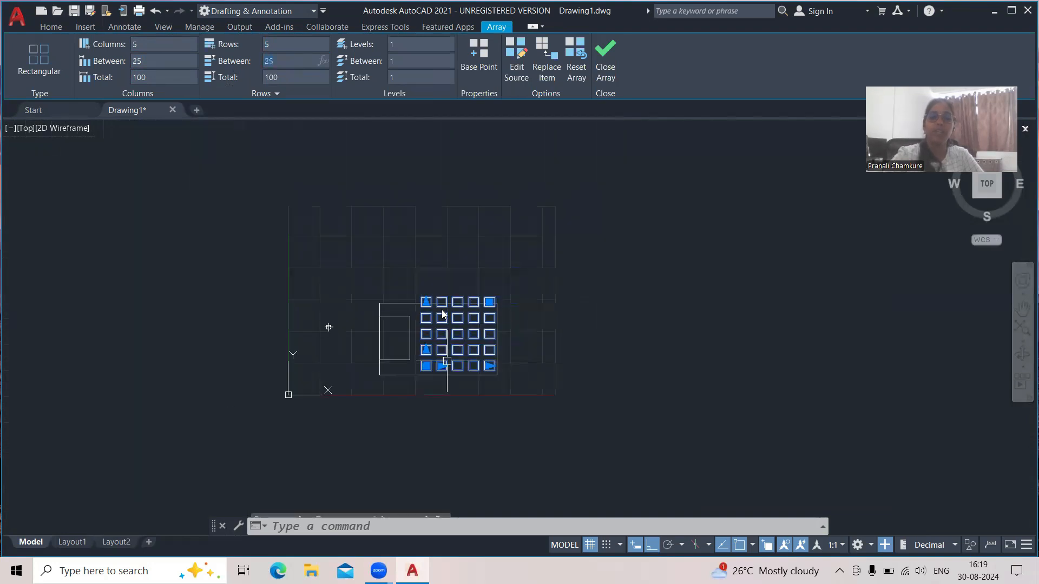
{"action": "scroll", "coordinate": [441, 325], "scroll_direction": "up", "scroll_amount": 2}
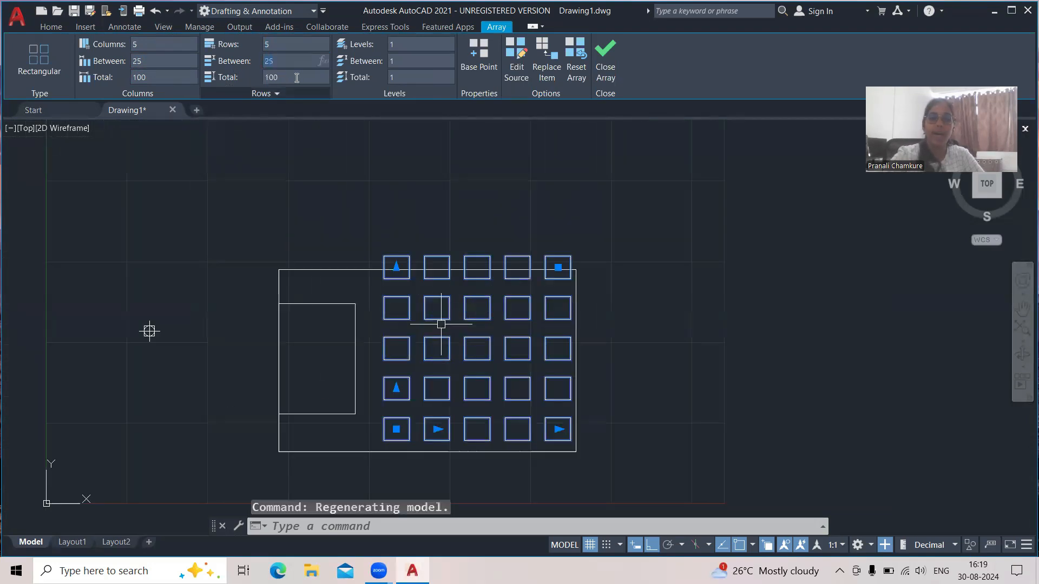
{"action": "type", "text": "2"}
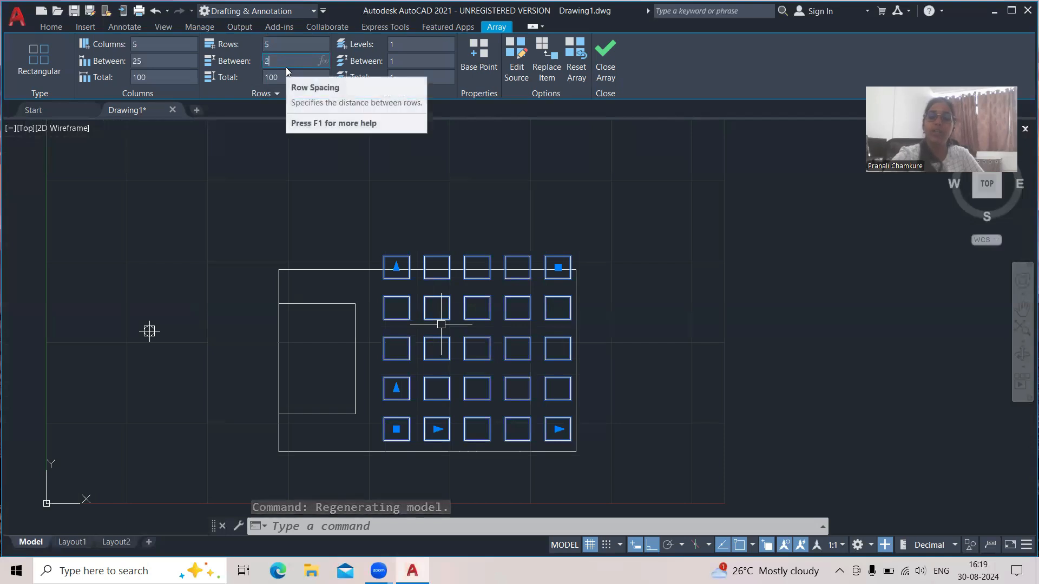
{"action": "type", "text": "2"}
{"action": "key", "text": "Return"}
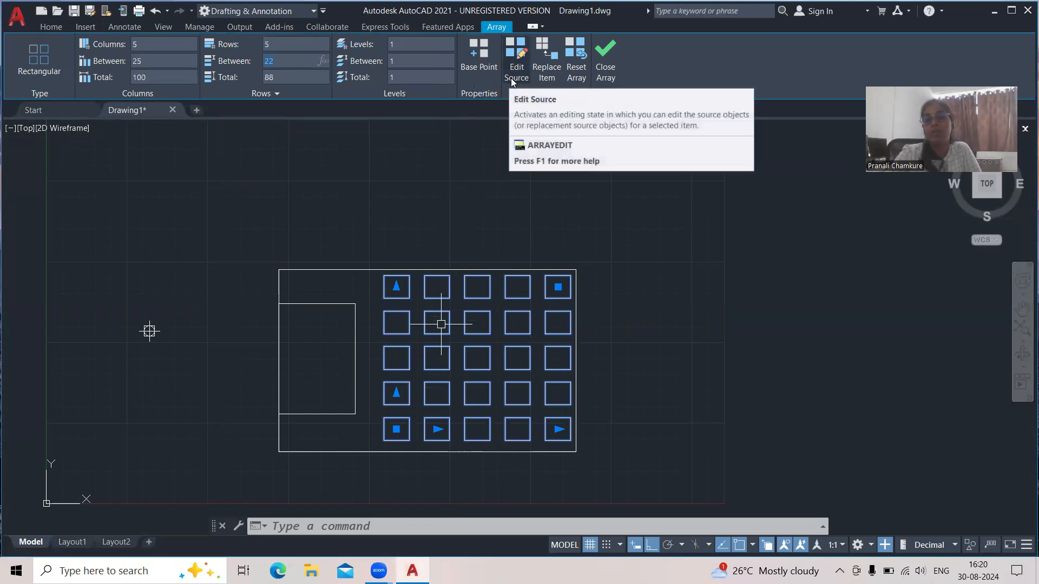
{"action": "left_click", "coordinate": [604, 56]}
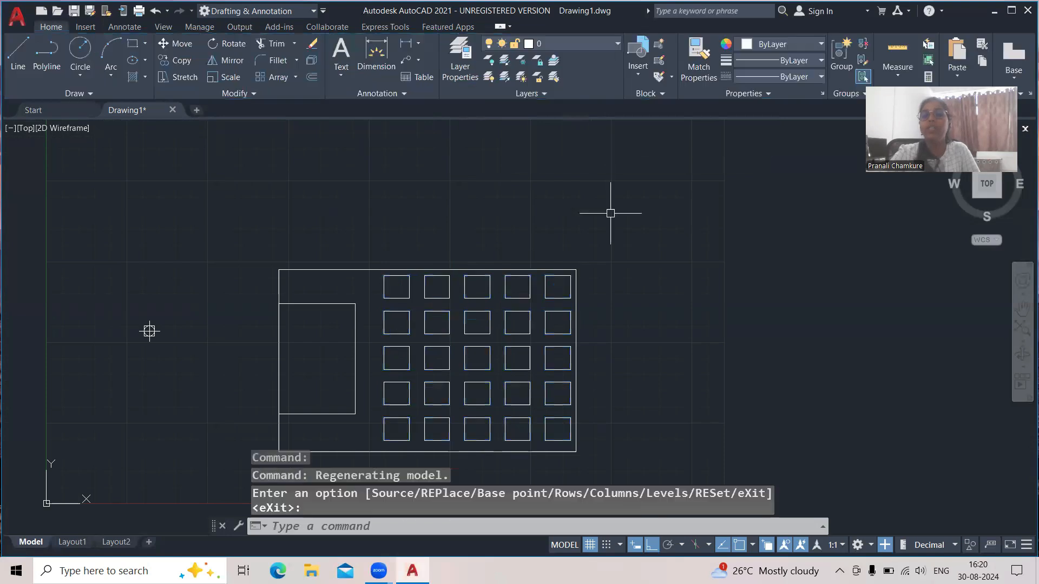
Run ARRAYEDIT on the array with the Source option and open the lower right corner square for source editing.
{"action": "left_click", "coordinate": [447, 426]}
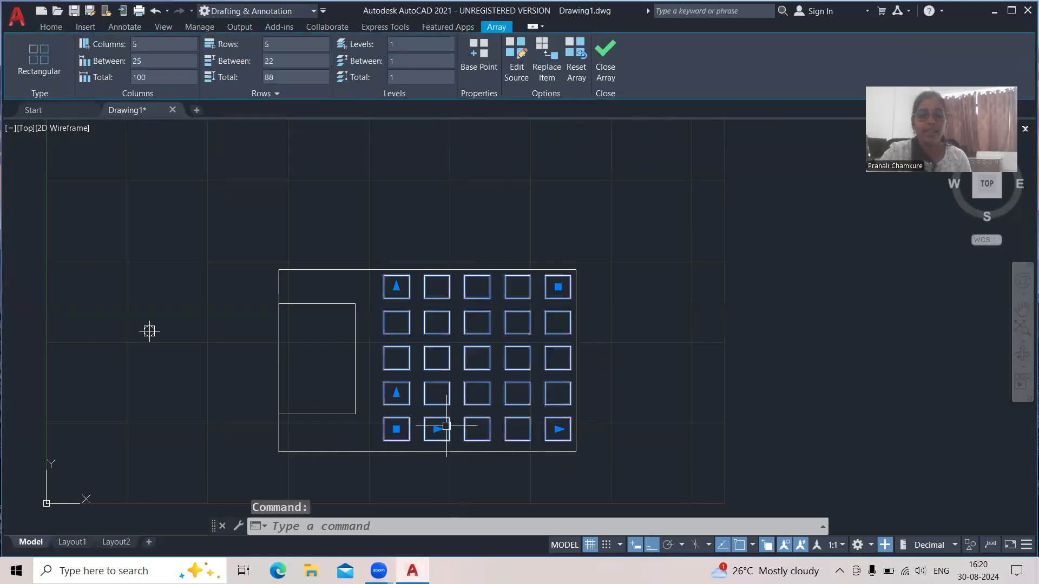
{"action": "type", "text": "AR"}
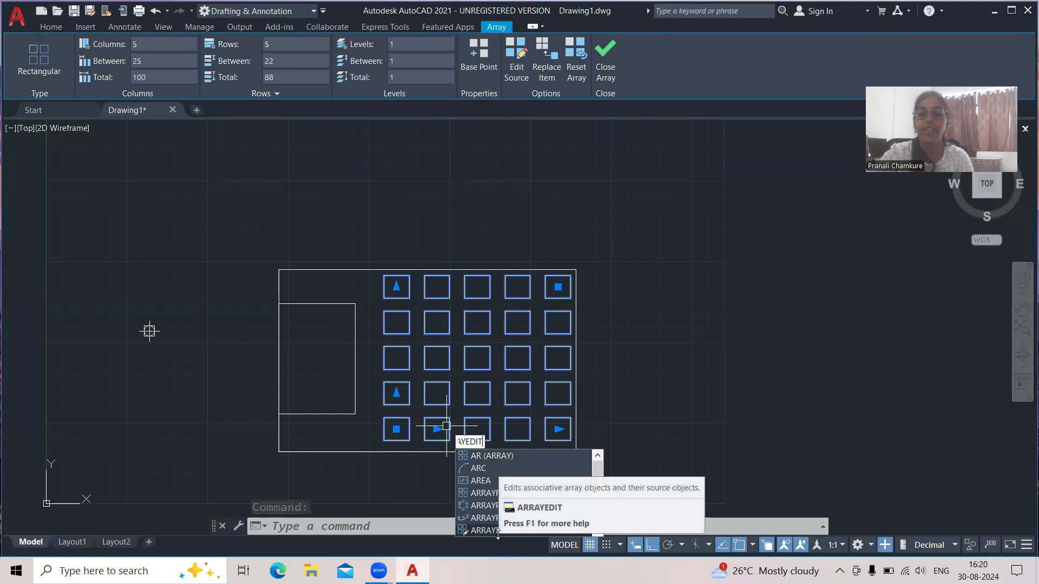
{"action": "left_click", "coordinate": [497, 530]}
{"action": "mouse_move", "coordinate": [616, 324]}
{"action": "middle_mouse_down"}
{"action": "mouse_move", "coordinate": [619, 271]}
{"action": "mouse_move", "coordinate": [568, 249]}
{"action": "middle_mouse_up"}
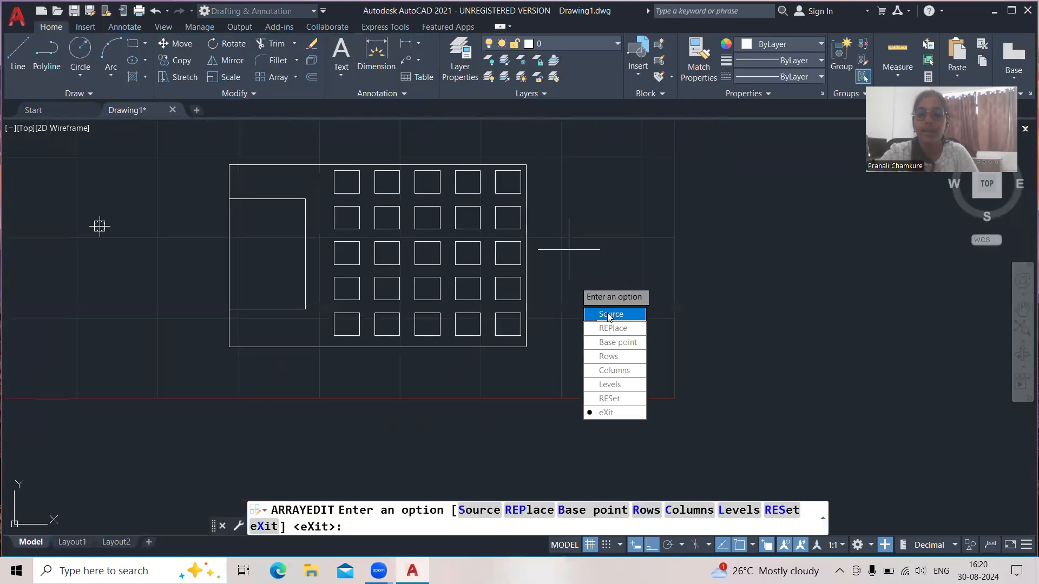
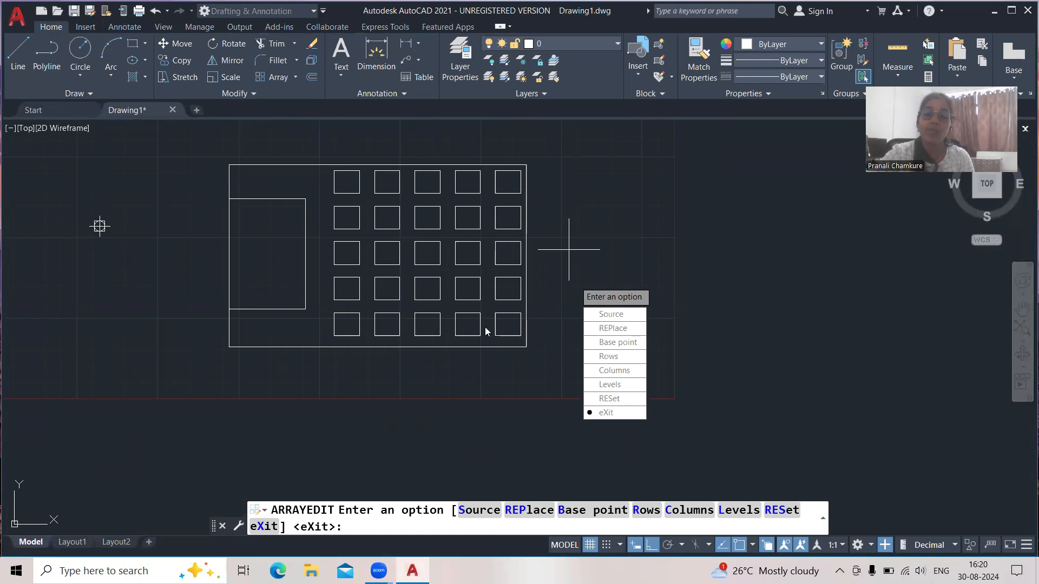
{"action": "left_click", "coordinate": [612, 314]}
{"action": "left_click", "coordinate": [511, 337]}
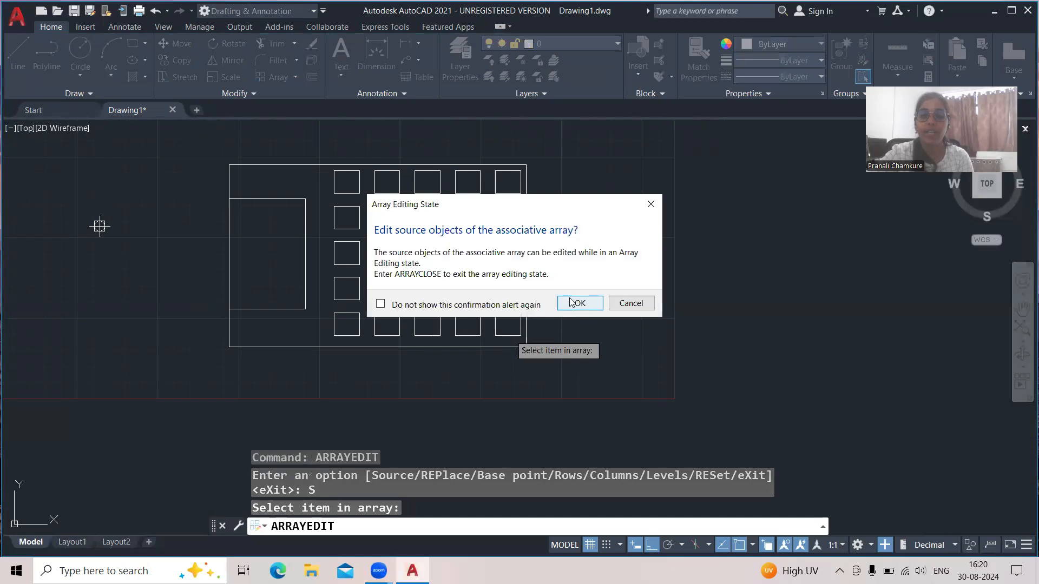
{"action": "left_click", "coordinate": [577, 304]}
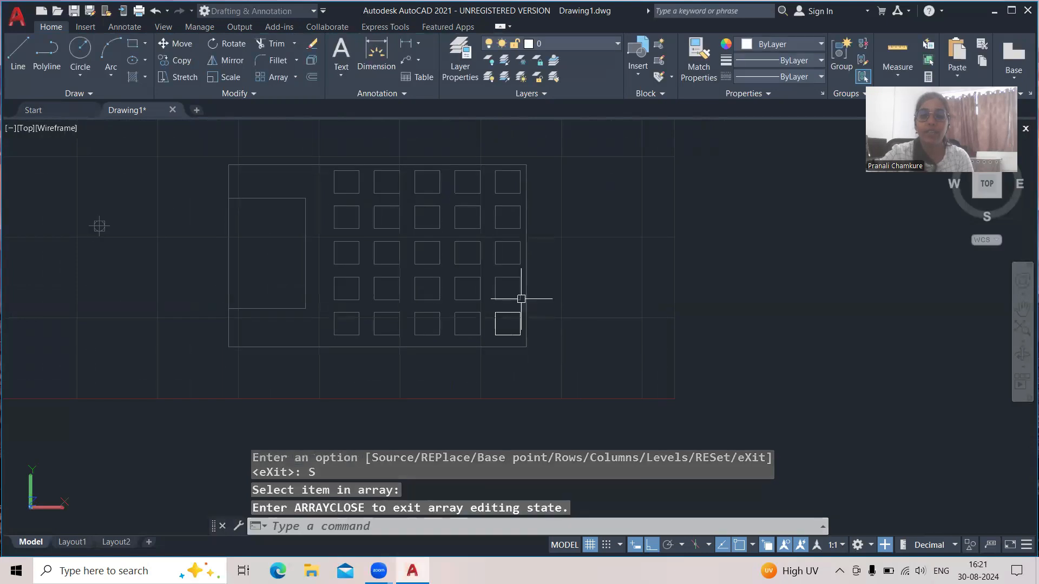
{"action": "scroll", "coordinate": [510, 320], "scroll_direction": "up", "scroll_amount": 3}
{"action": "type", "text": "c"}
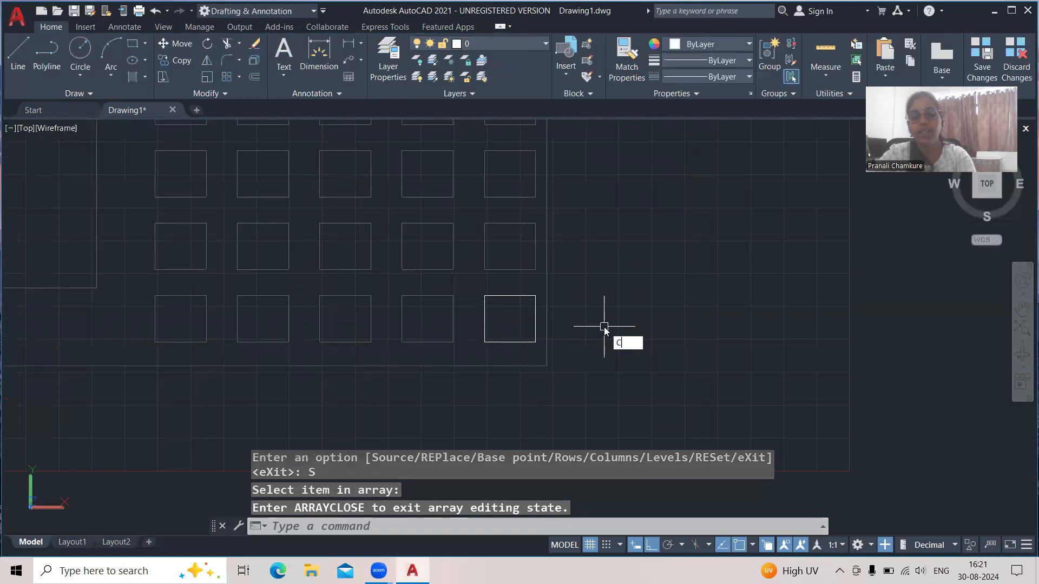
{"action": "key", "text": "Return"}
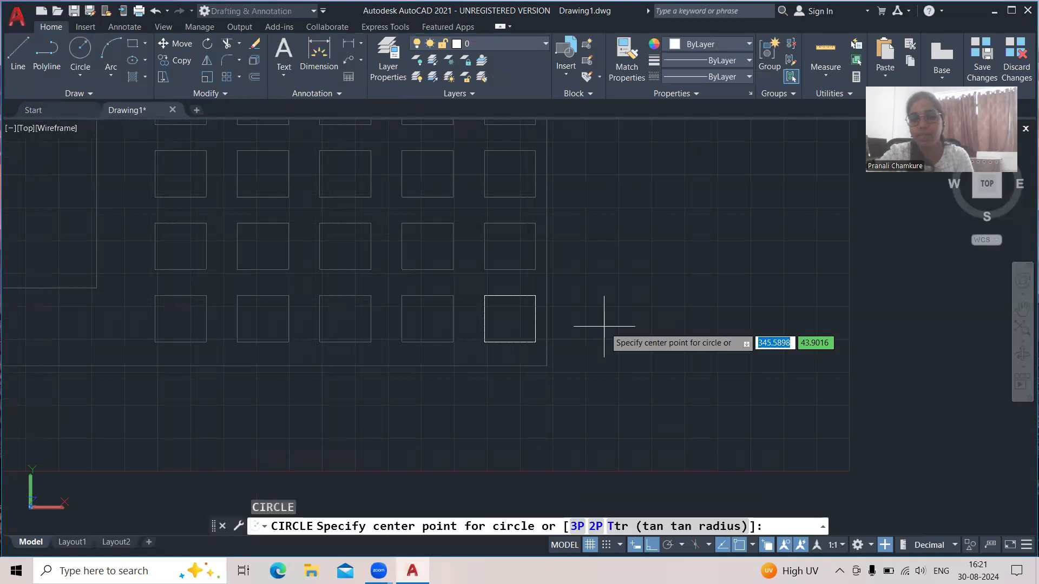
{"action": "left_click", "coordinate": [484, 296]}
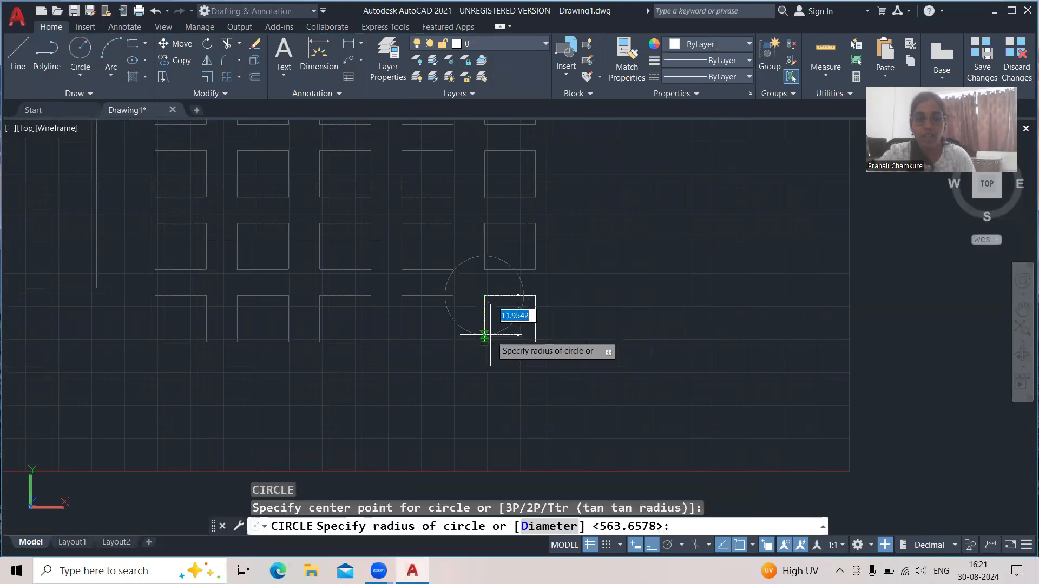
{"action": "key", "text": "Escape"}
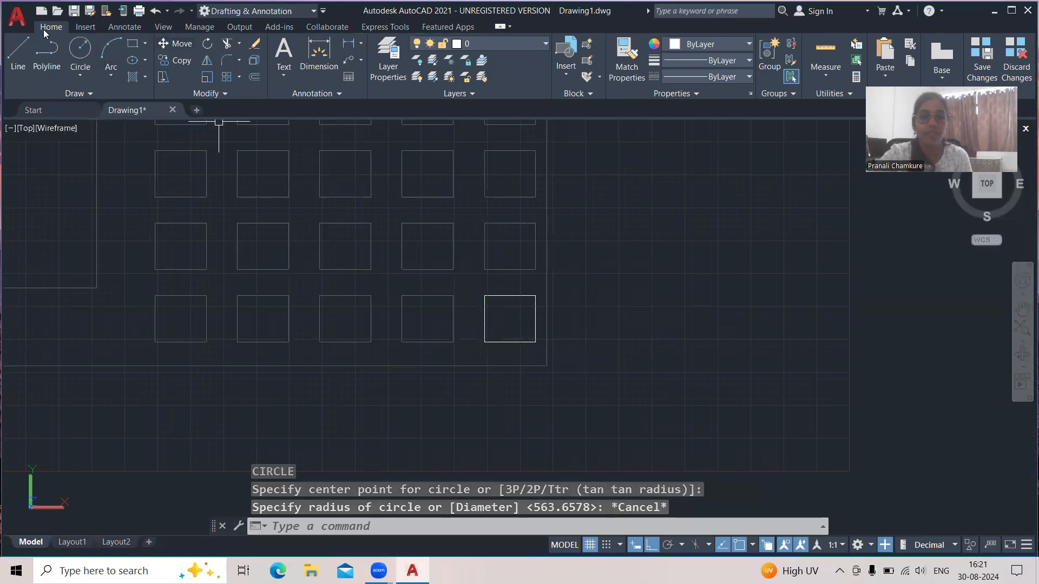
Draw a Start, End, Direction arc from the source square's upper right to its lower right corner, bulging left into the square.
{"action": "left_click", "coordinate": [108, 78]}
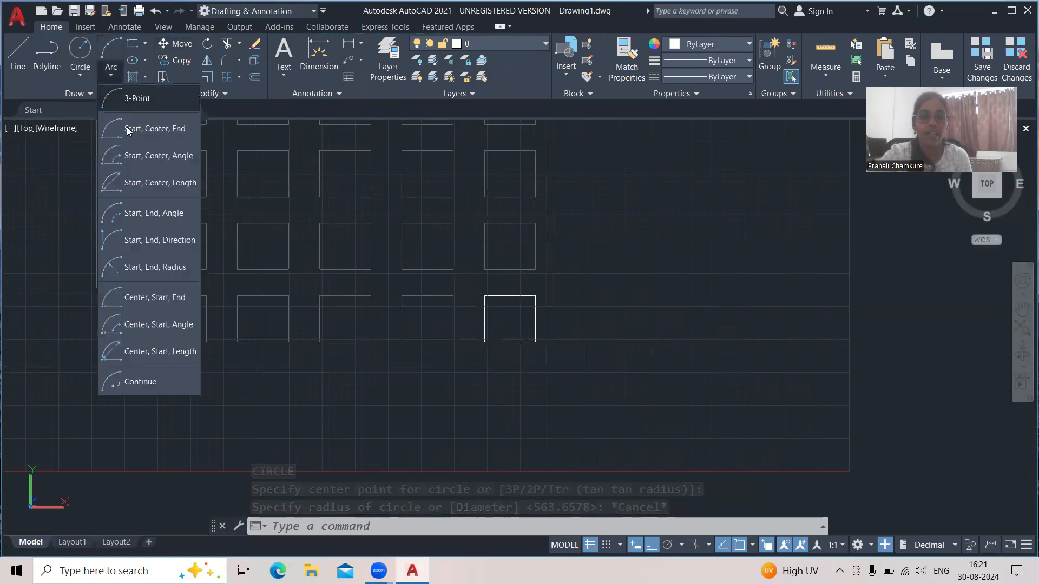
{"action": "left_click", "coordinate": [156, 240]}
{"action": "scroll", "coordinate": [504, 413], "scroll_direction": "up", "scroll_amount": 3}
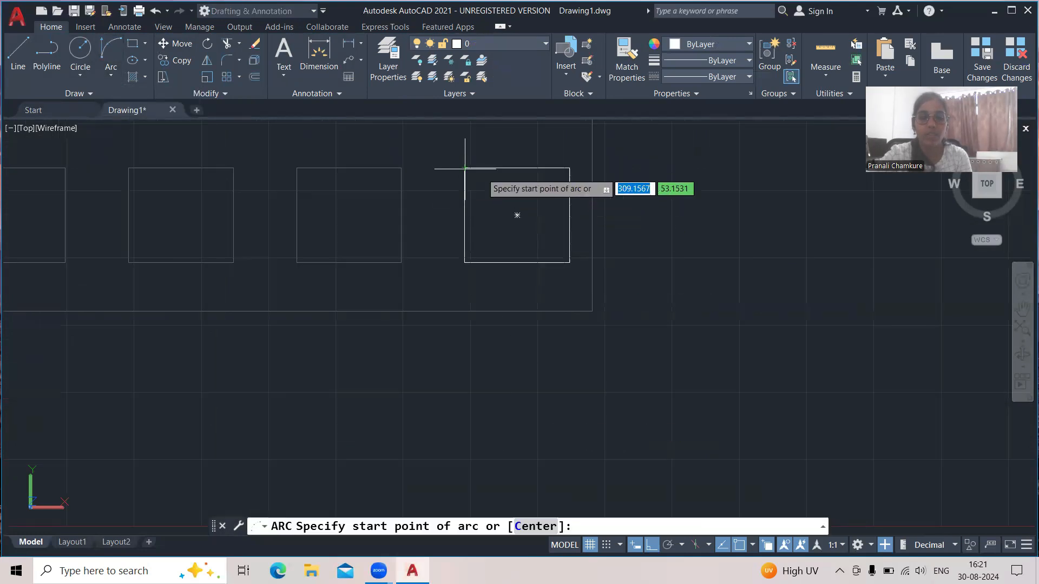
{"action": "left_click", "coordinate": [565, 168]}
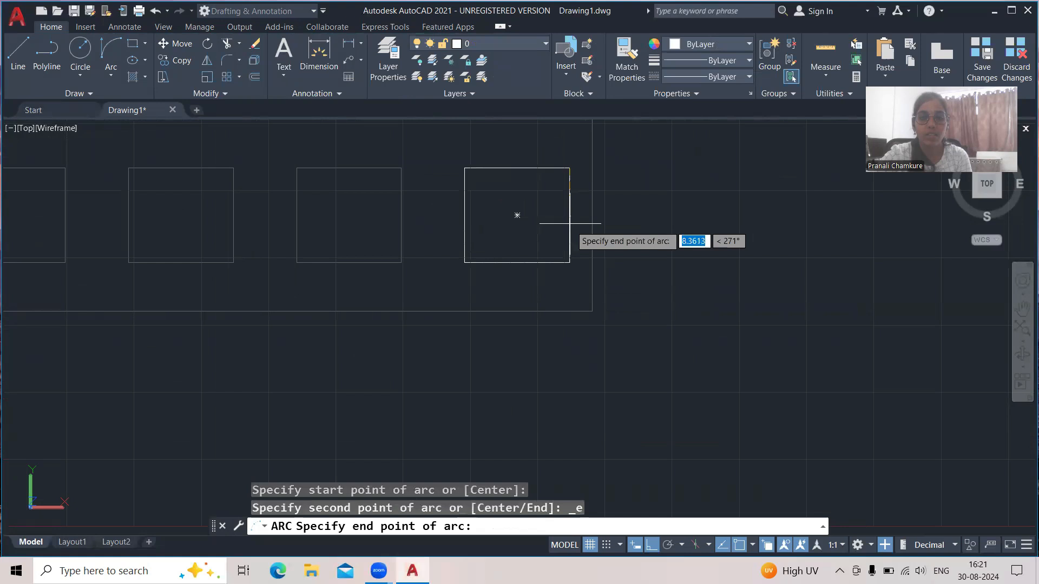
{"action": "left_click", "coordinate": [569, 263]}
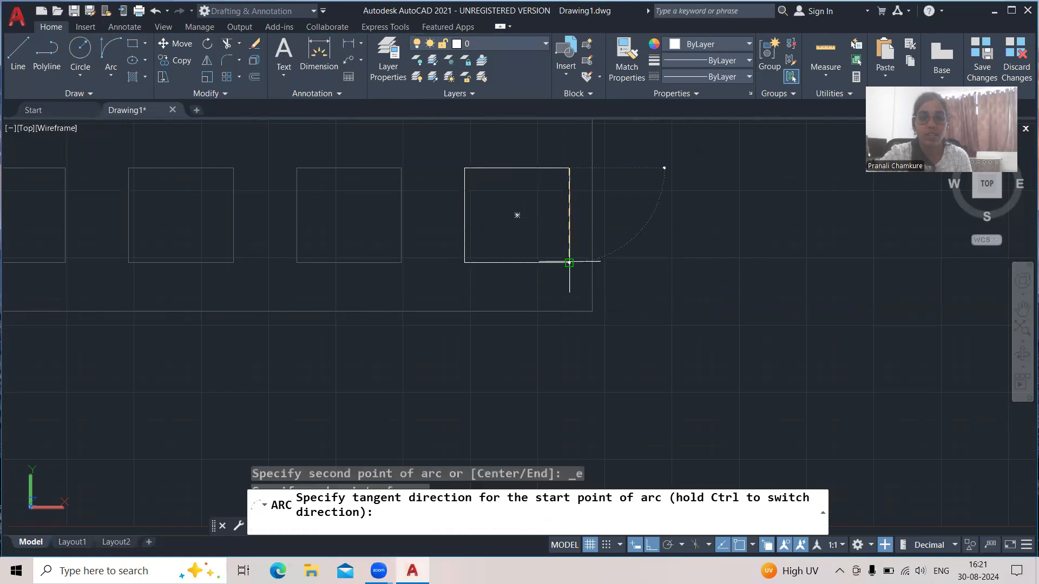
{"action": "left_click", "coordinate": [475, 217]}
Save the source object changes to the array and exit the array editing state.
{"action": "scroll", "coordinate": [595, 262], "scroll_direction": "down", "scroll_amount": 3}
{"action": "scroll", "coordinate": [652, 251], "scroll_direction": "down", "scroll_amount": 4}
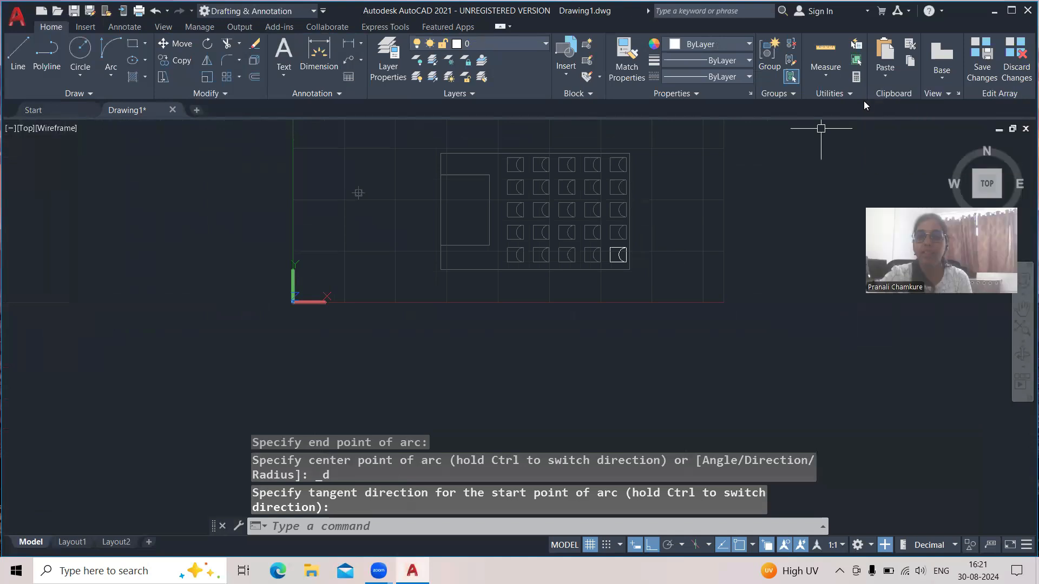
{"action": "left_click", "coordinate": [982, 60]}
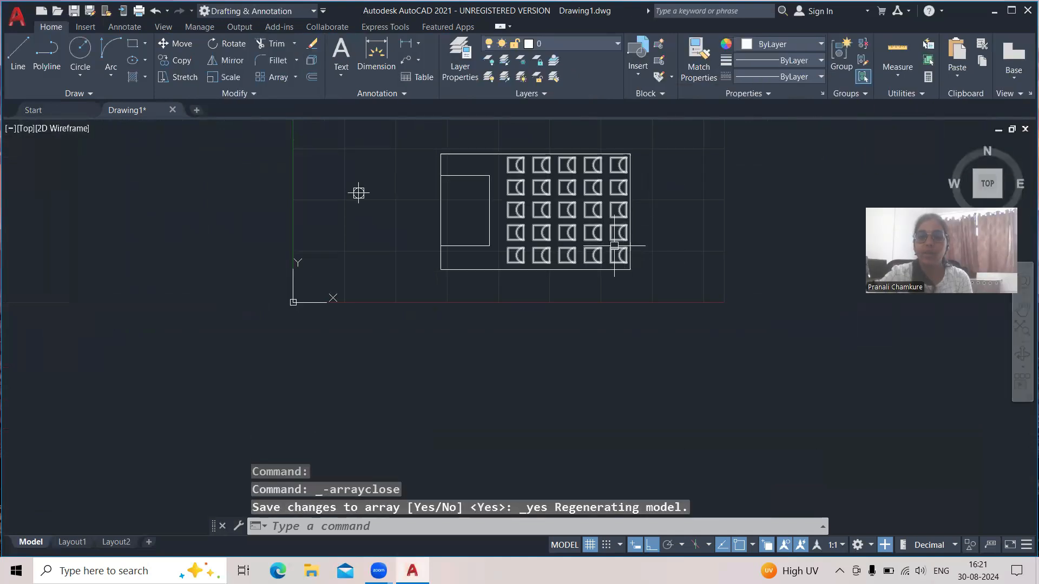
{"action": "scroll", "coordinate": [623, 247], "scroll_direction": "up", "scroll_amount": 2}
{"action": "middle_click_drag", "start_coordinate": [671, 305], "coordinate": [652, 369]}
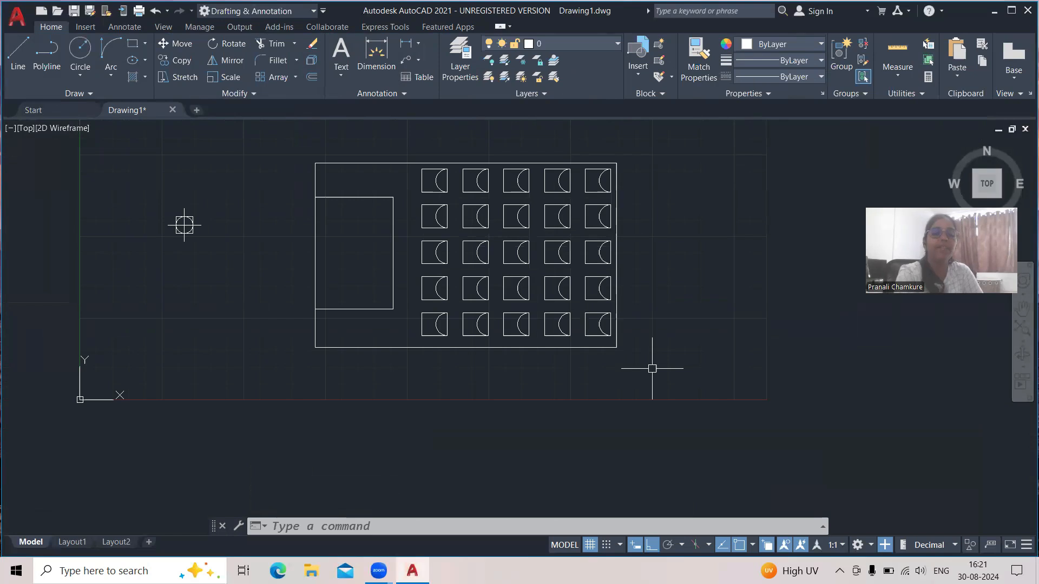
Select the seat array and open its lower left item for source editing.
{"action": "left_click", "coordinate": [583, 333]}
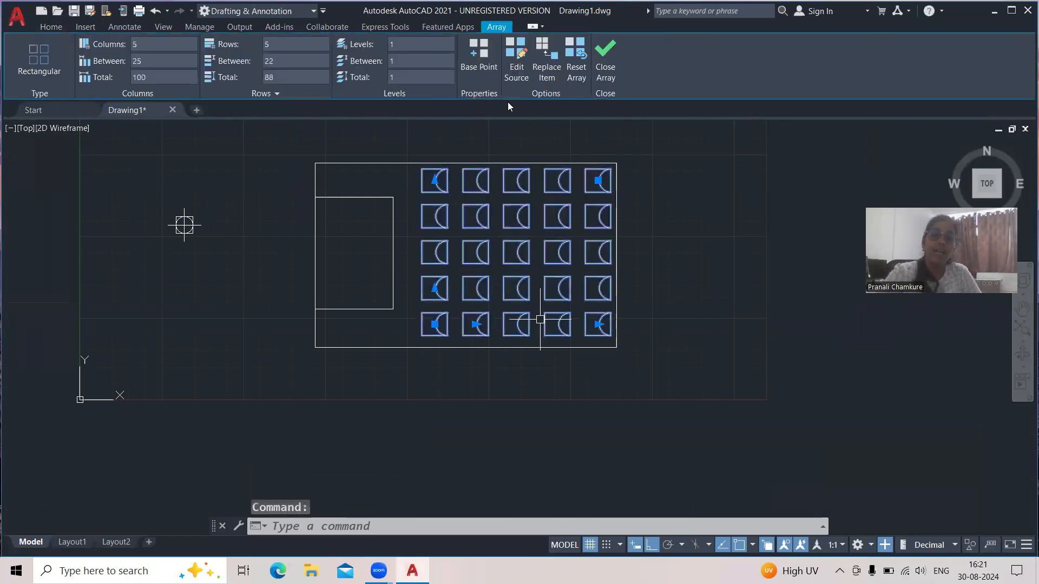
{"action": "left_click", "coordinate": [518, 58]}
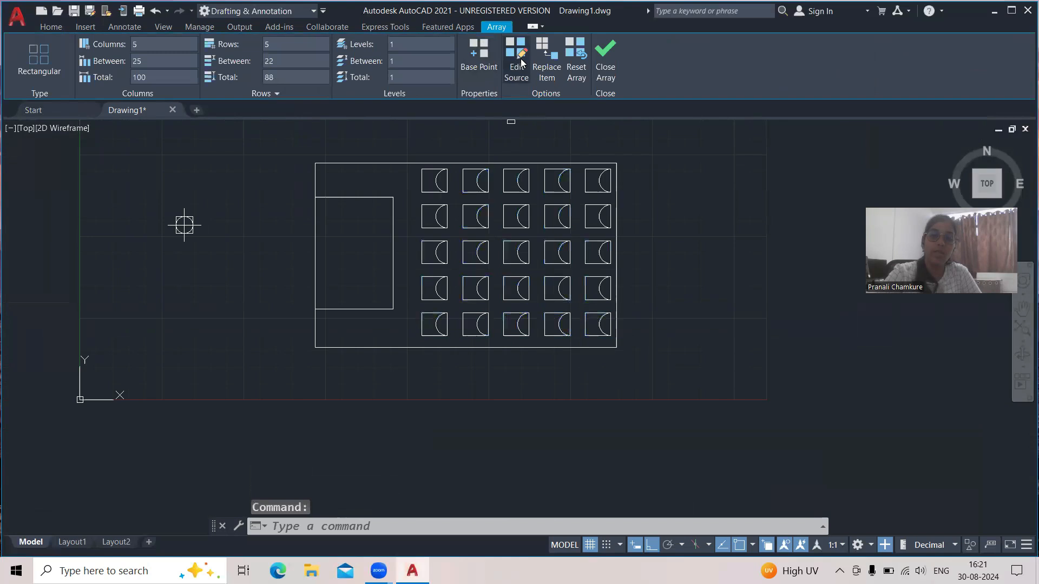
{"action": "left_click", "coordinate": [445, 323]}
{"action": "left_click", "coordinate": [585, 302]}
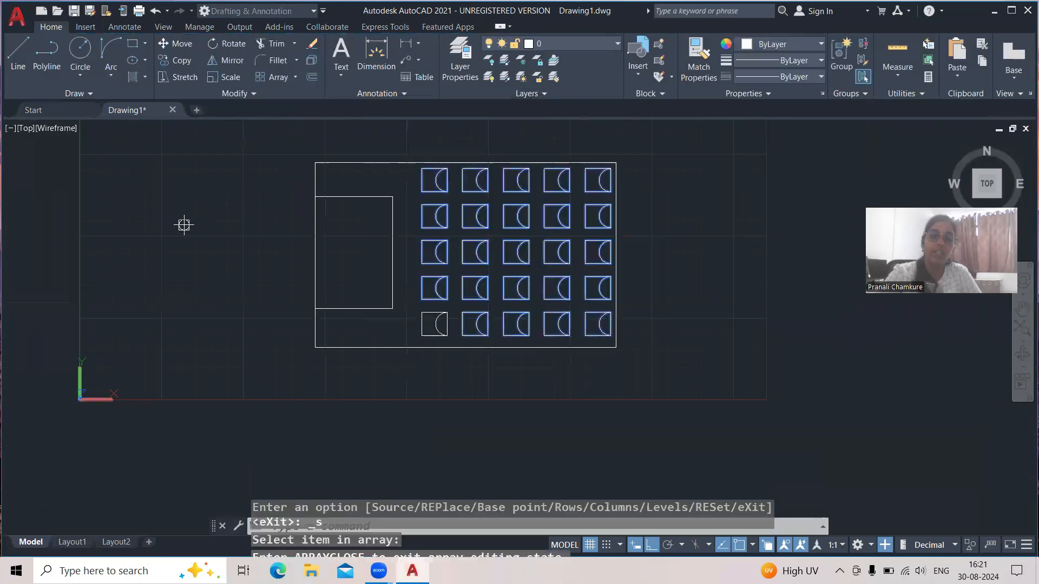
Delete the square from the source item, keeping only its arc.
{"action": "scroll", "coordinate": [473, 353], "scroll_direction": "up", "scroll_amount": 4}
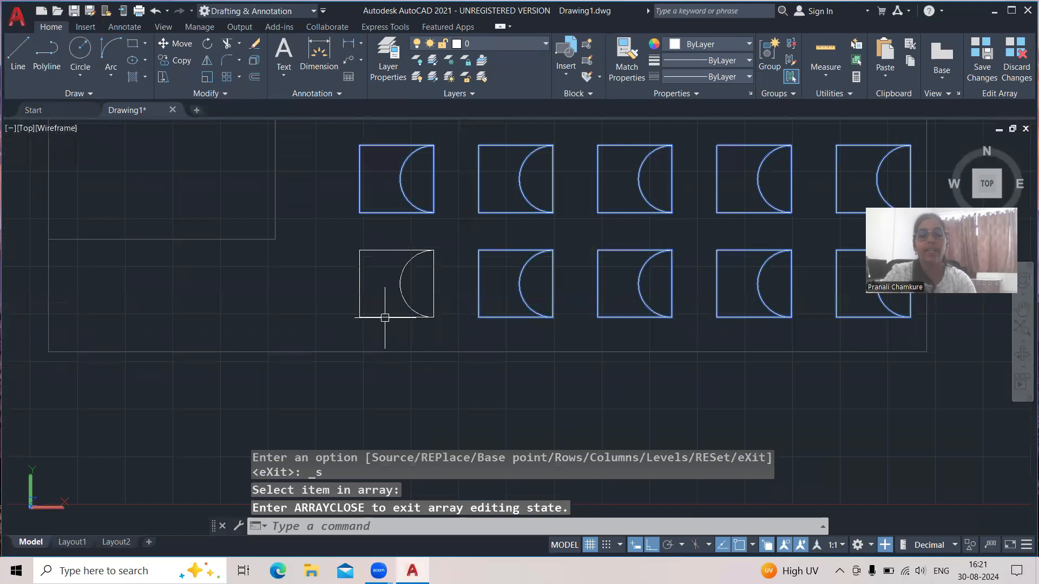
{"action": "left_click", "coordinate": [359, 296]}
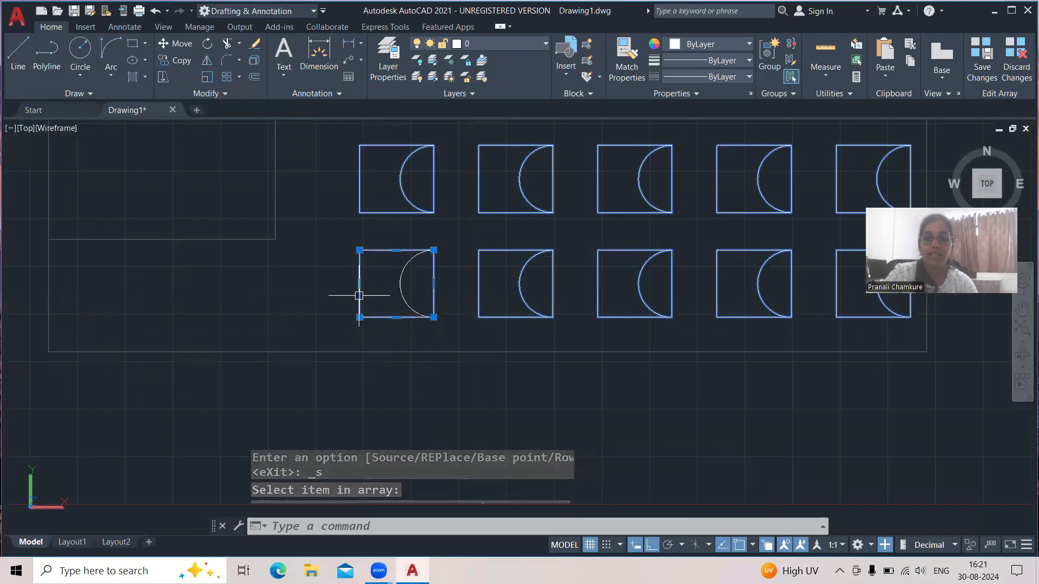
{"action": "key", "text": "Delete"}
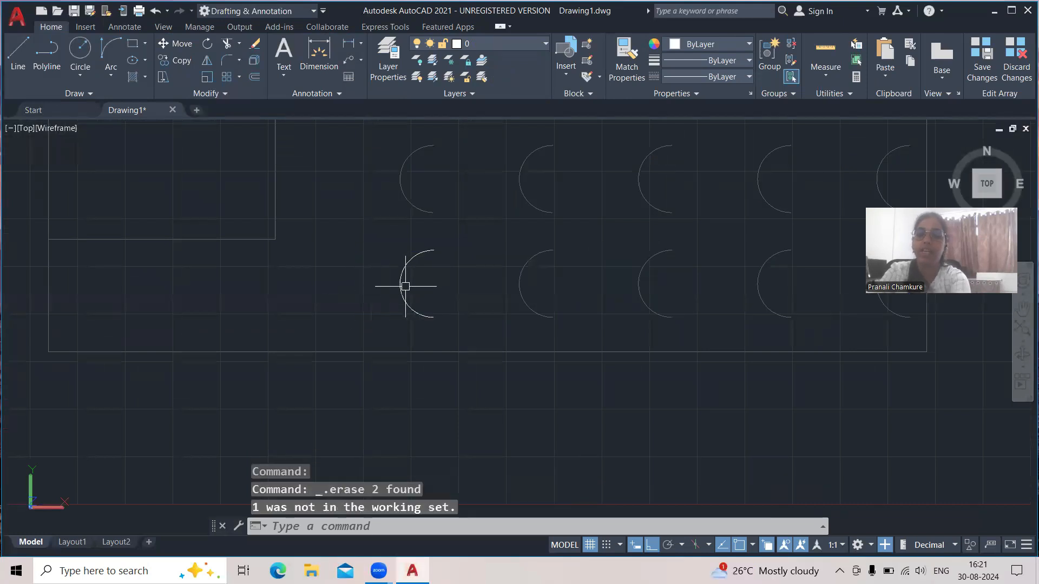
Draw a circle centred on the midpoint of the source arc, large enough to enclose the whole arc.
{"action": "type", "text": "c"}
{"action": "key", "text": "Return"}
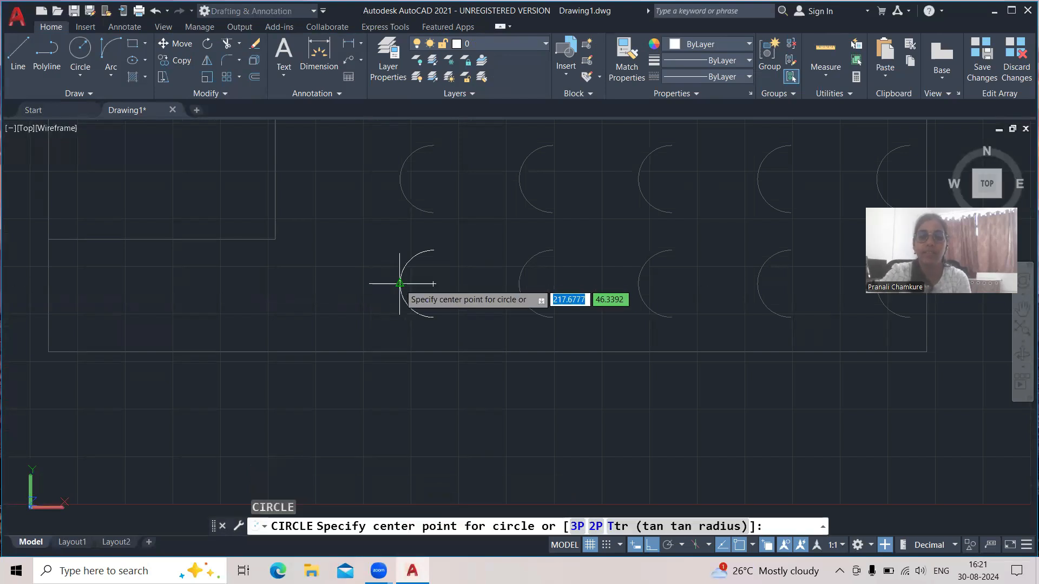
{"action": "left_click", "coordinate": [401, 284]}
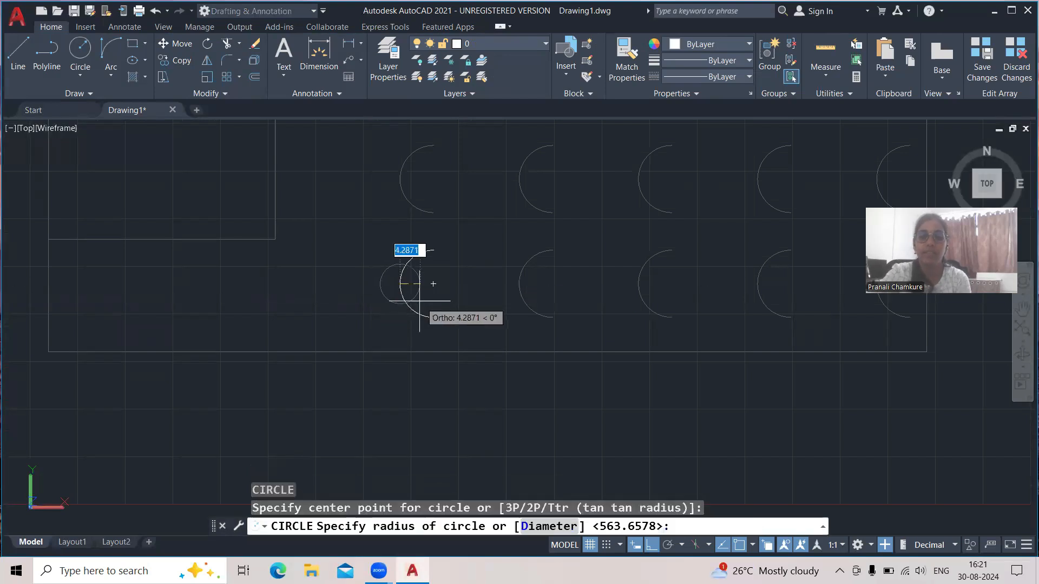
{"action": "left_click", "coordinate": [446, 329]}
{"action": "left_click", "coordinate": [437, 304]}
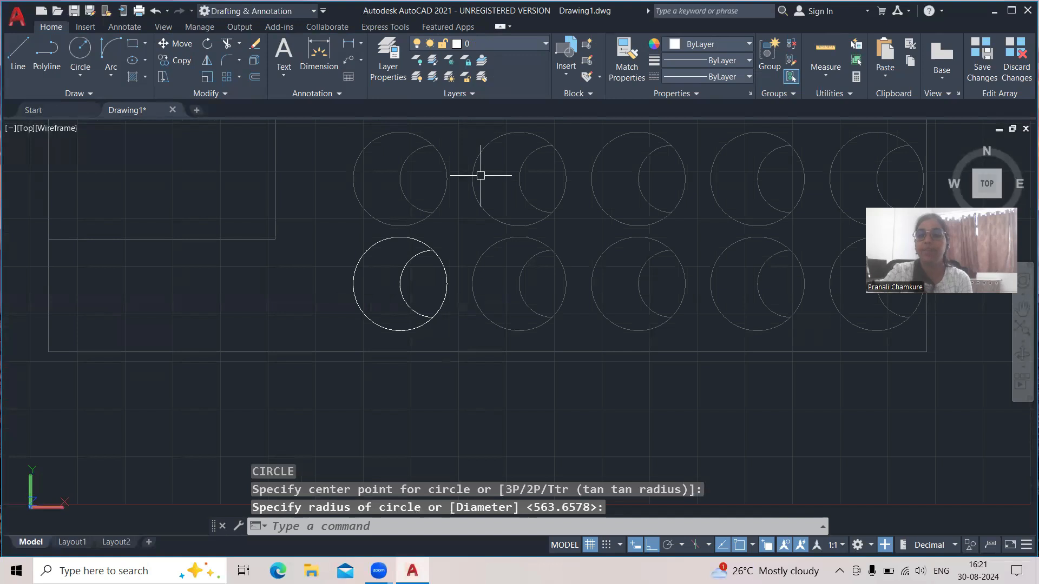
Save the source object changes to the array and exit the array editing state.
{"action": "left_click", "coordinate": [982, 62]}
{"action": "scroll", "coordinate": [399, 314], "scroll_direction": "down", "scroll_amount": 4}
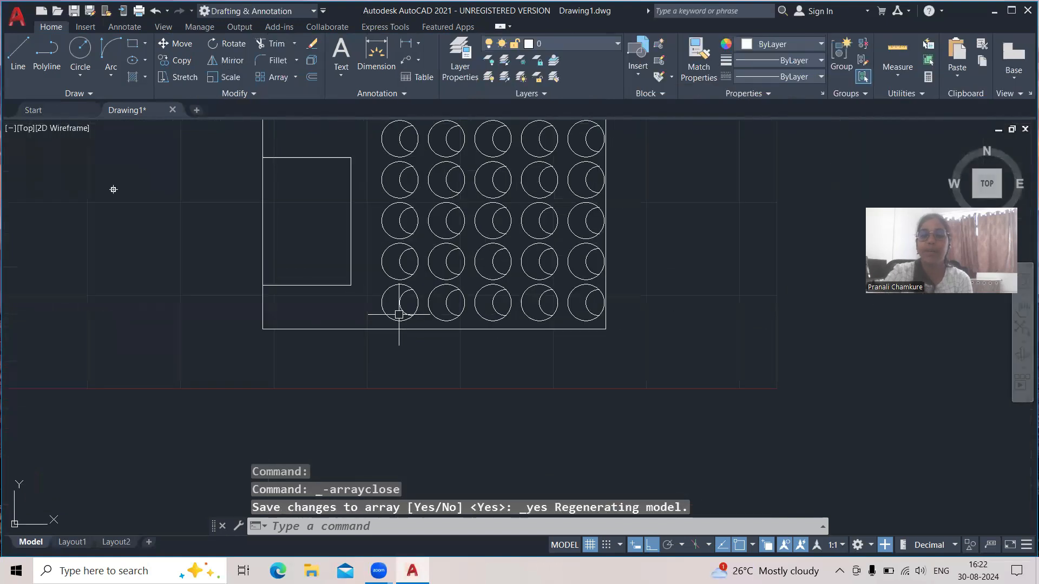
{"action": "middle_click_drag", "start_coordinate": [491, 308], "coordinate": [480, 371]}
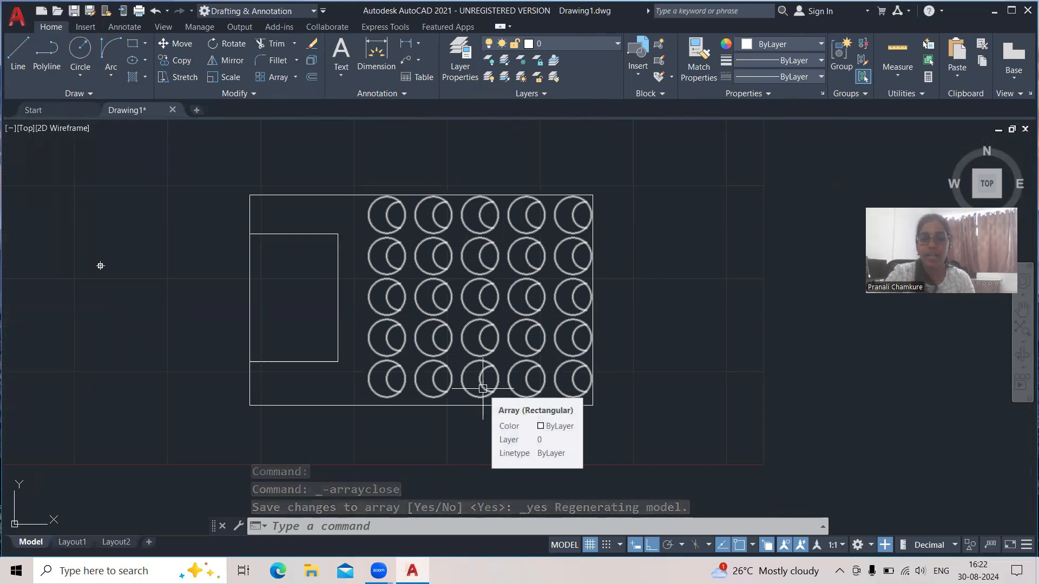
Move the array's base point to just below the inner rectangle, inside the large rectangle, and finish editing the array.
{"action": "left_click", "coordinate": [472, 355]}
{"action": "left_click", "coordinate": [476, 353]}
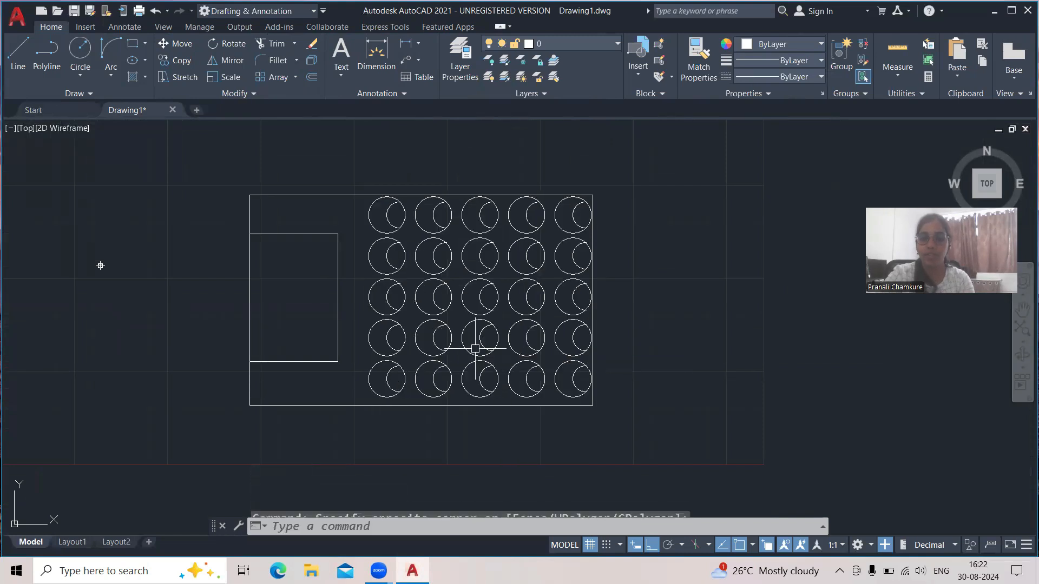
{"action": "left_click", "coordinate": [477, 386]}
{"action": "mouse_move", "coordinate": [386, 381]}
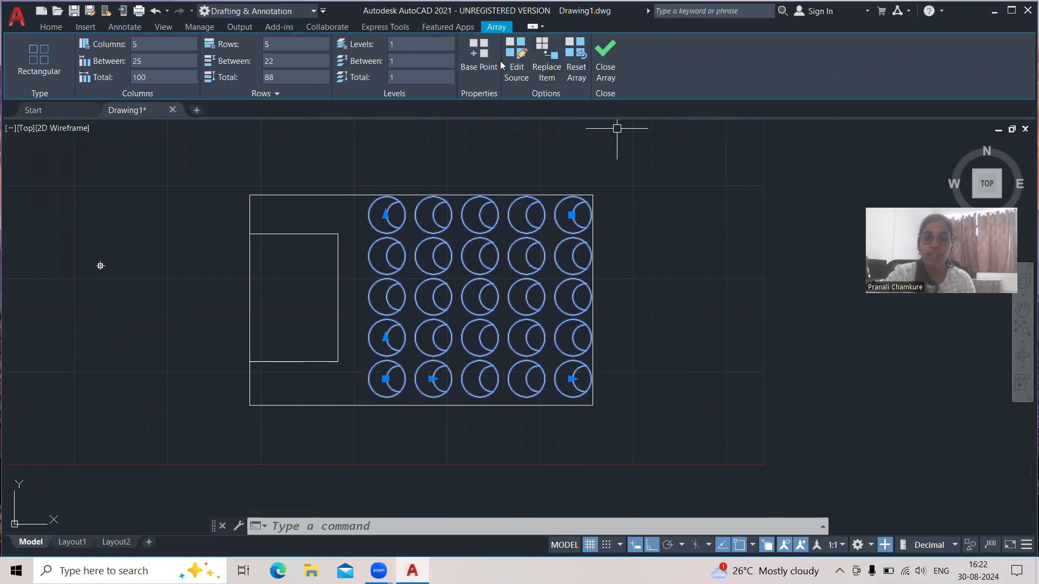
{"action": "left_click", "coordinate": [478, 60]}
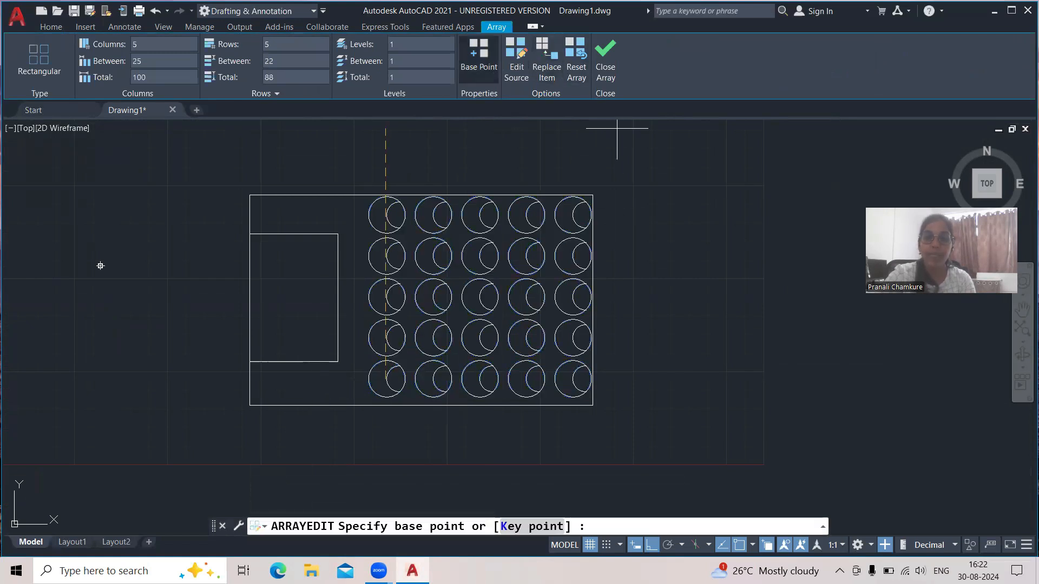
{"action": "left_click", "coordinate": [281, 389]}
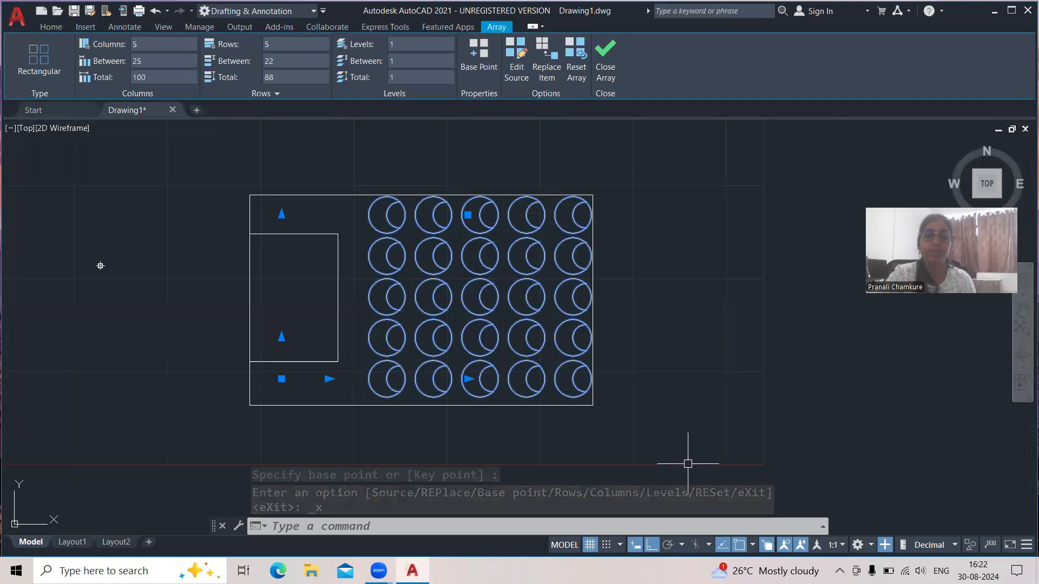
{"action": "left_click", "coordinate": [614, 61]}
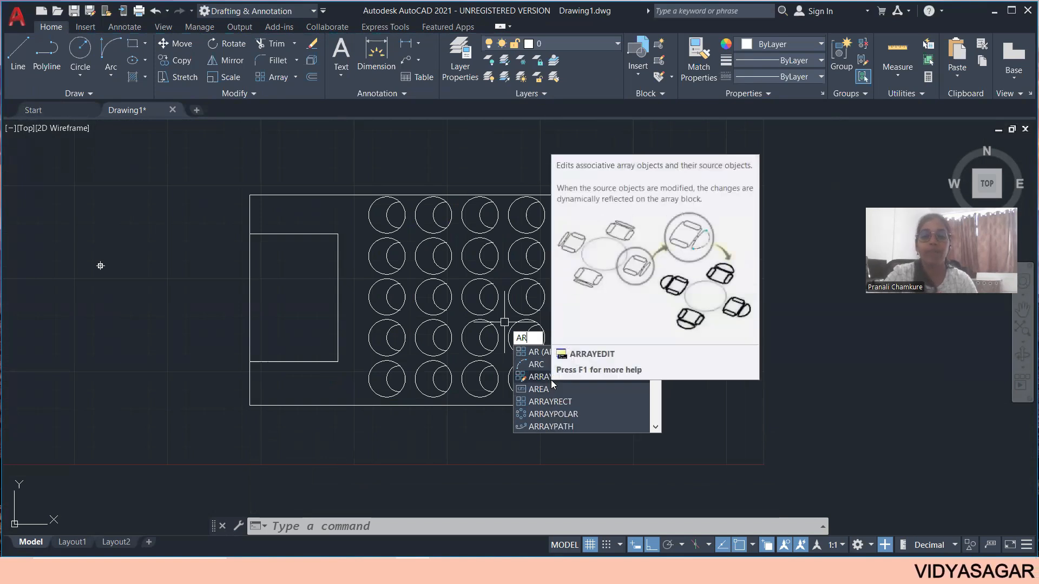
{"action": "type", "text": "R"}
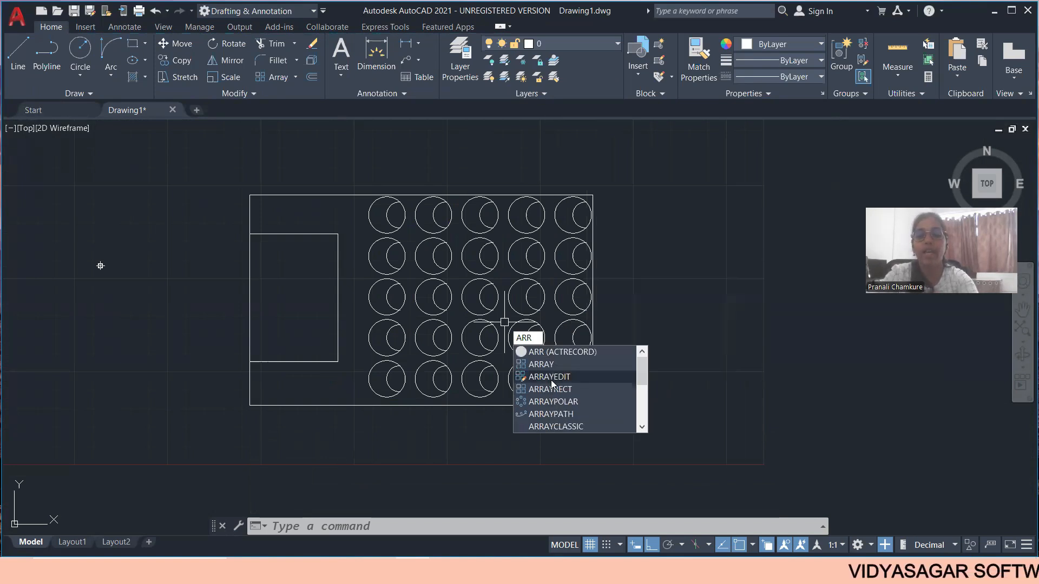
{"action": "type", "text": "AY"}
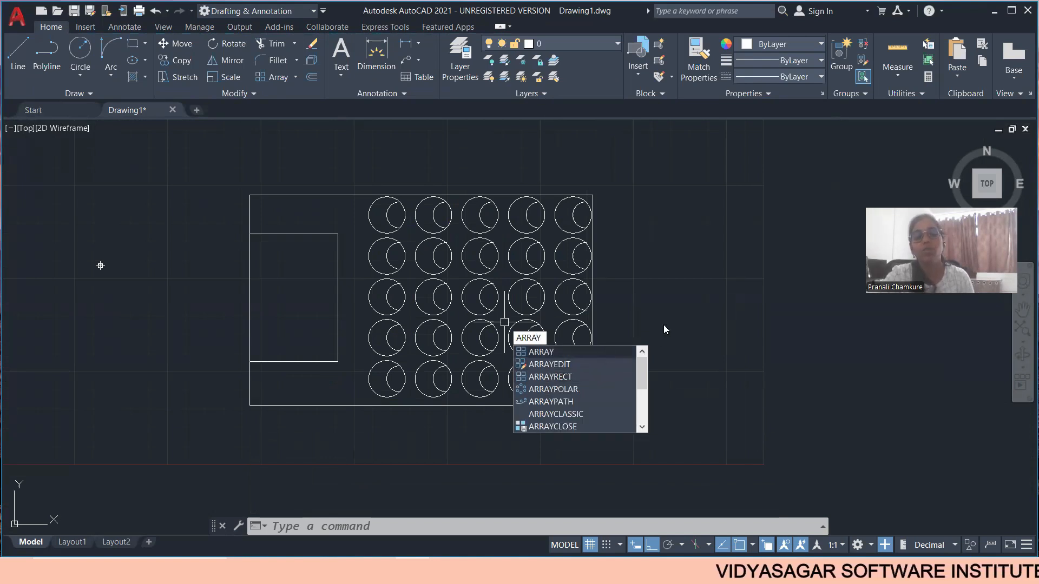
{"action": "key", "text": "Escape"}
{"action": "key", "text": "Escape"}
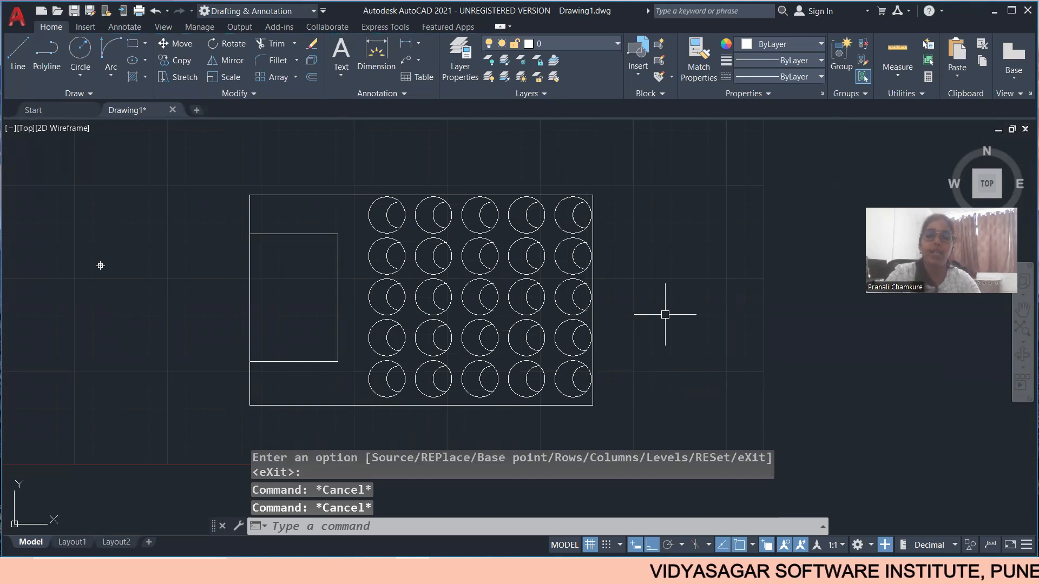
{"action": "left_click", "coordinate": [527, 366]}
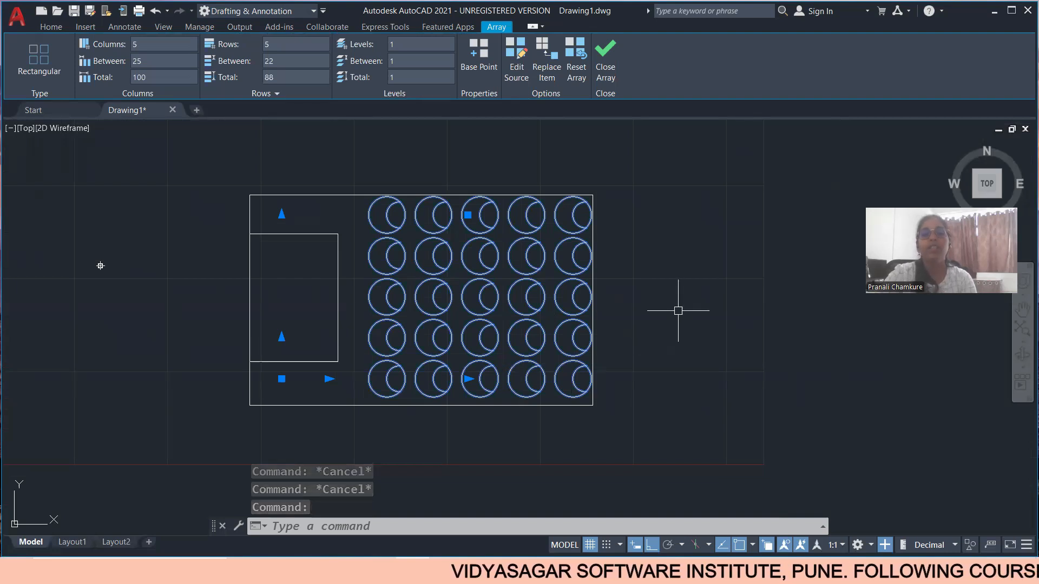
{"action": "key", "text": "Escape"}
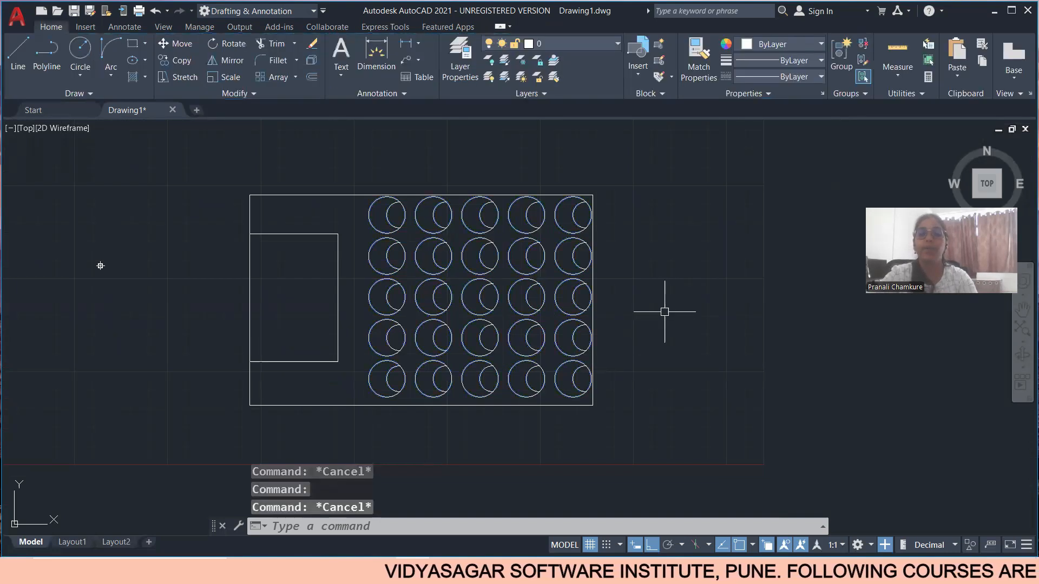
Draw a circle with a radius of about 71 in the empty space to the right of the large rectangle.
{"action": "mouse_move", "coordinate": [692, 323]}
{"action": "middle_mouse_down"}
{"action": "mouse_move", "coordinate": [618, 339]}
{"action": "mouse_move", "coordinate": [584, 302]}
{"action": "middle_mouse_up"}
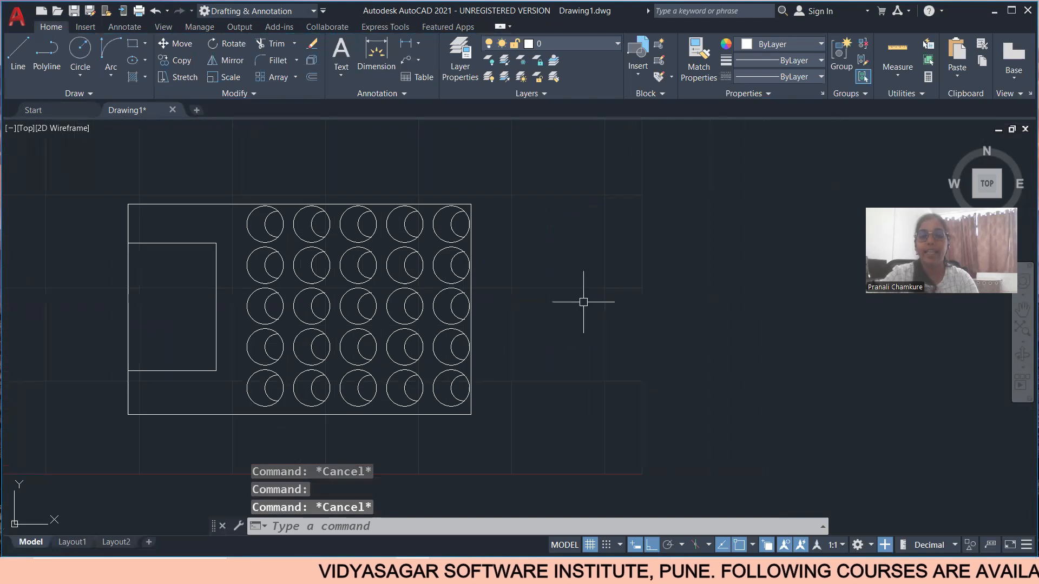
{"action": "type", "text": "c"}
{"action": "key", "text": "Return"}
{"action": "middle_click_drag", "start_coordinate": [594, 297], "coordinate": [515, 282]}
{"action": "left_click", "coordinate": [515, 282]}
{"action": "left_click", "coordinate": [630, 341]}
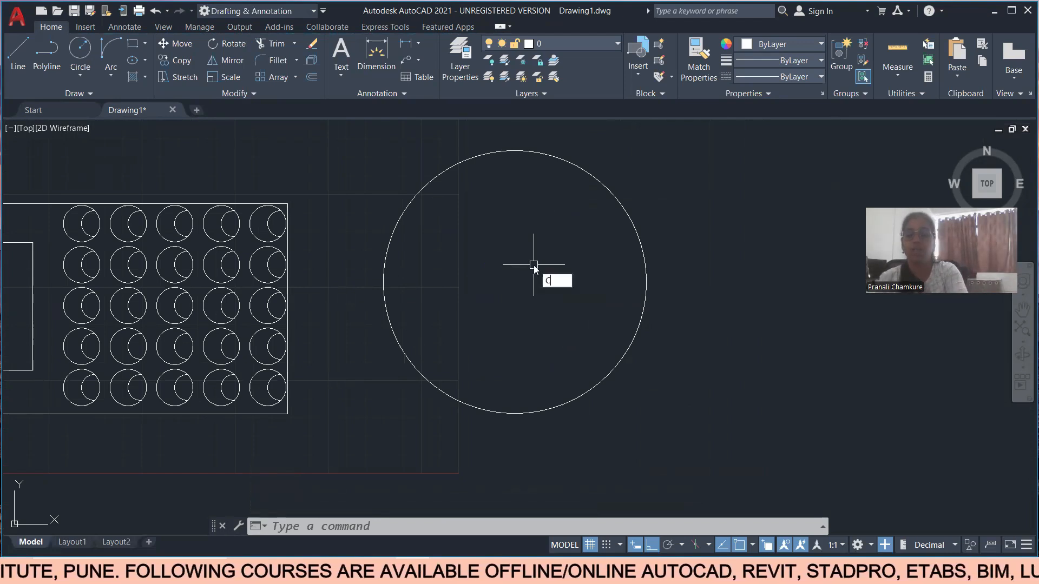
Draw a small circle centred on the top quadrant point of the large circle.
{"action": "key", "text": "Return"}
{"action": "middle_click_drag", "start_coordinate": [529, 251], "coordinate": [531, 300]}
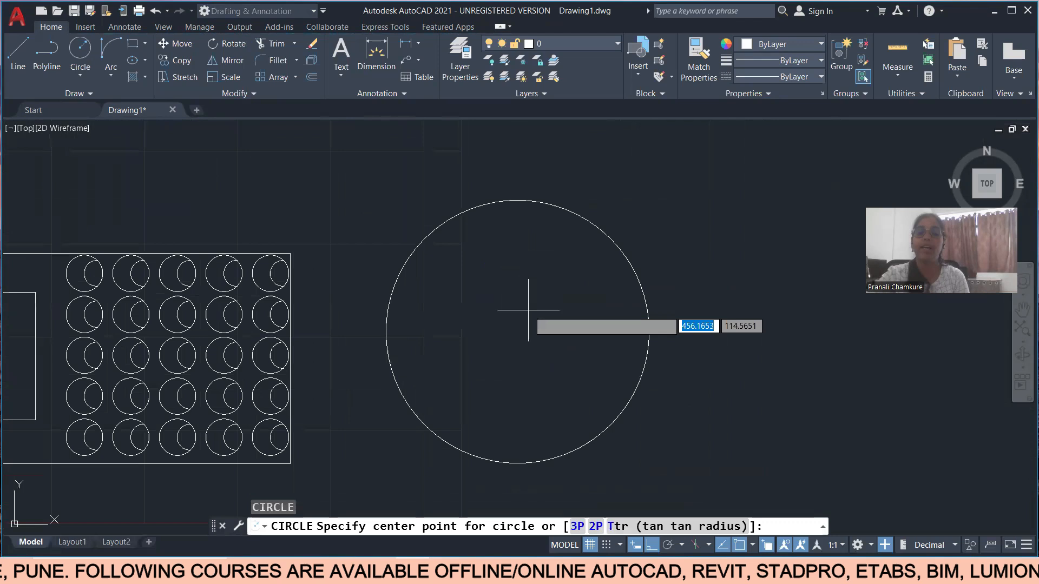
{"action": "left_click", "coordinate": [517, 201]}
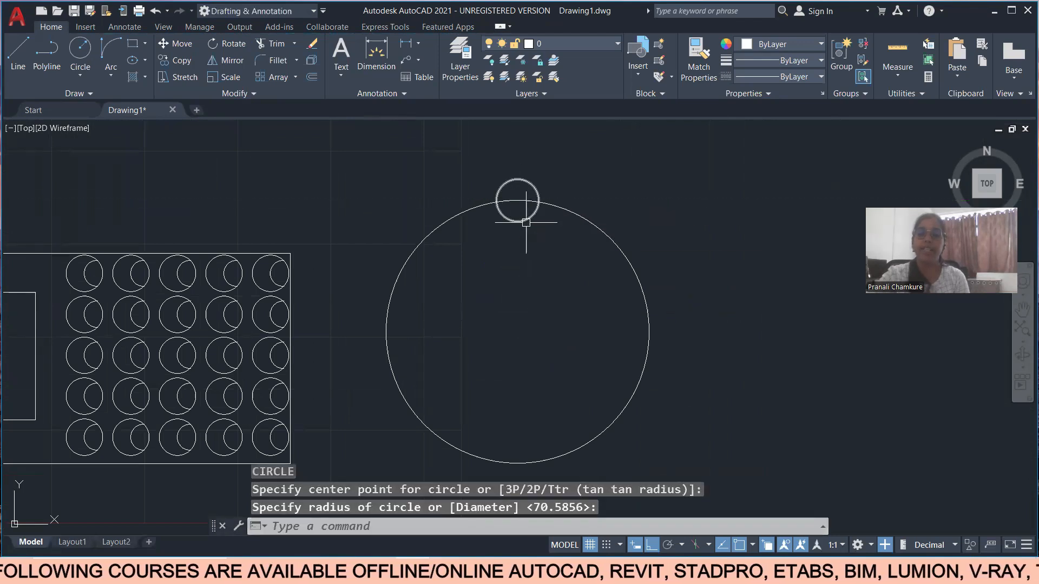
{"action": "left_click", "coordinate": [526, 222]}
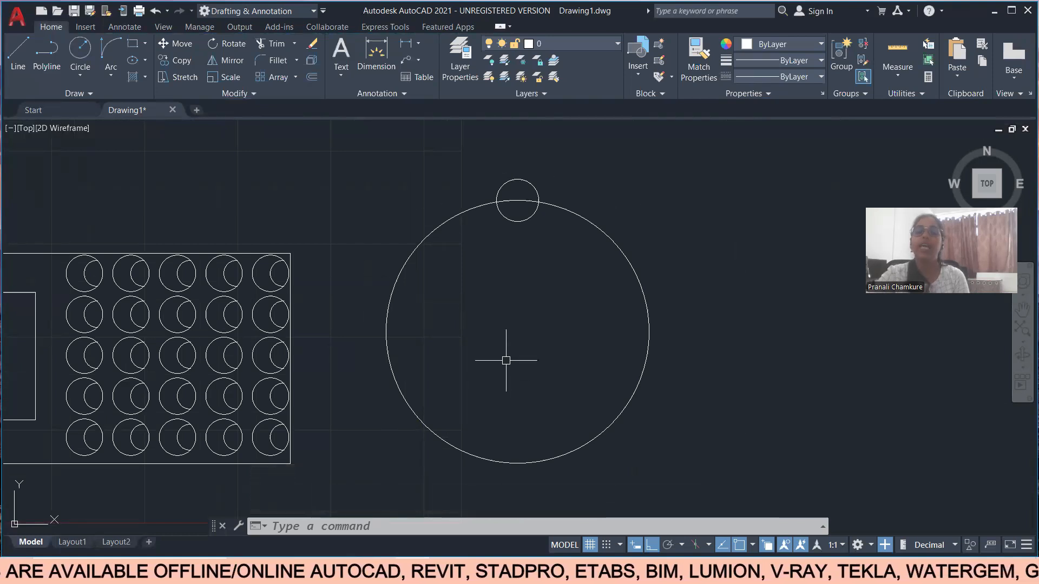
Create a polar array of the small circle around the centre of the large circle.
{"action": "middle_click_drag", "start_coordinate": [506, 359], "coordinate": [491, 324]}
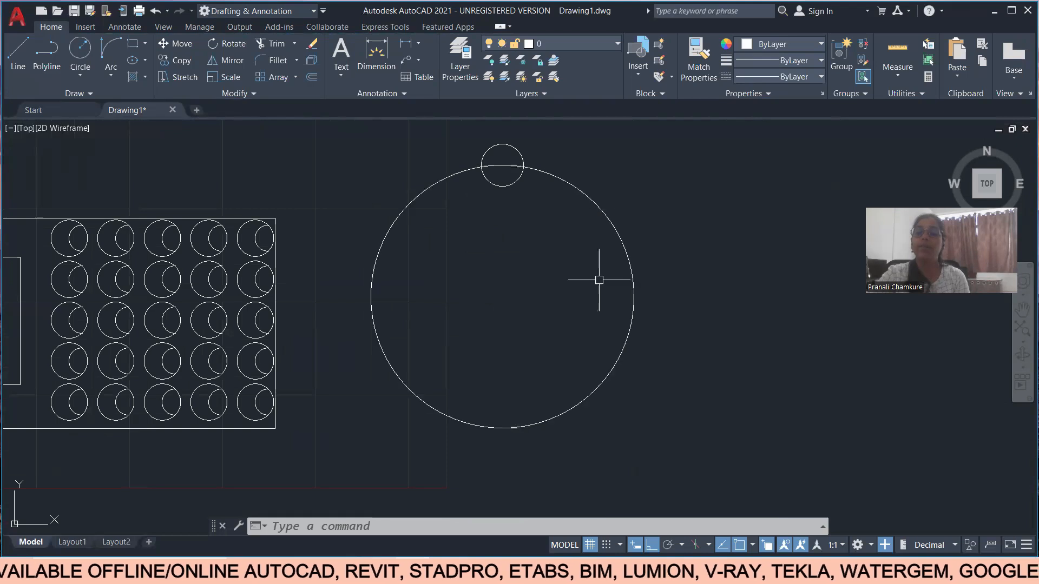
{"action": "middle_click_drag", "start_coordinate": [420, 359], "coordinate": [423, 404]}
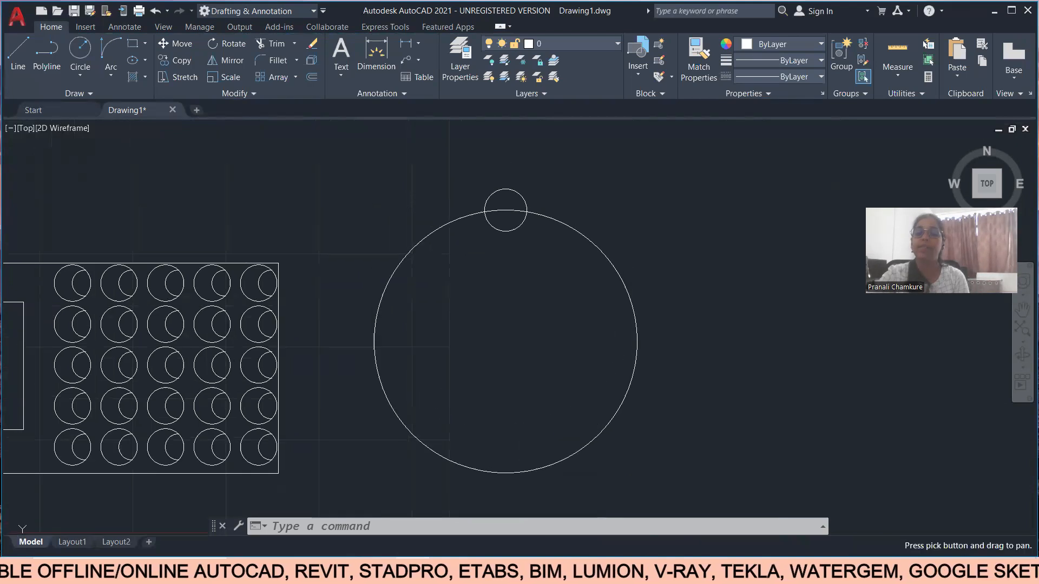
{"action": "left_click", "coordinate": [486, 216]}
{"action": "type", "text": "ar"}
{"action": "key", "text": "Return"}
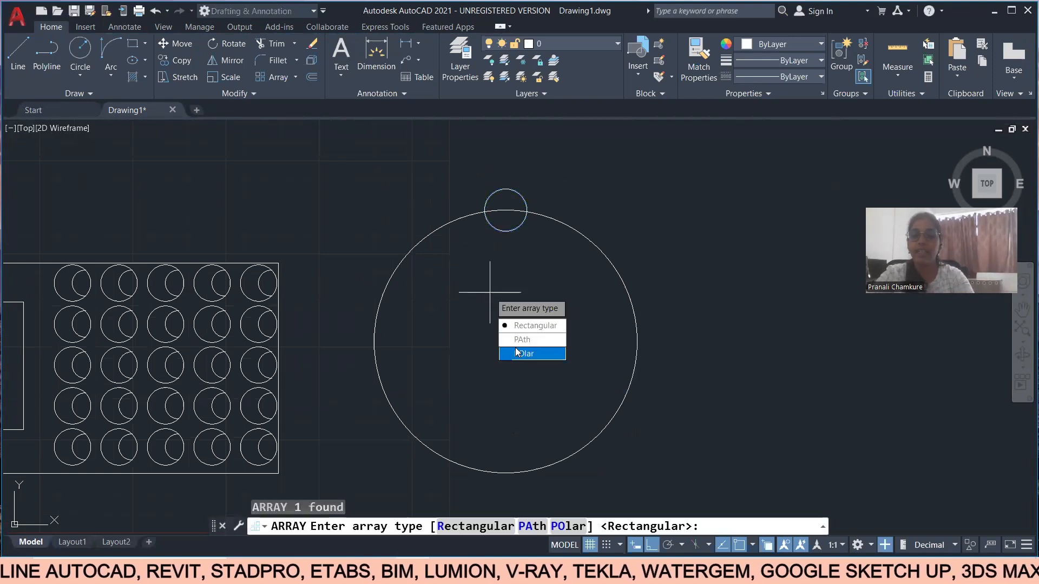
{"action": "left_click", "coordinate": [517, 353]}
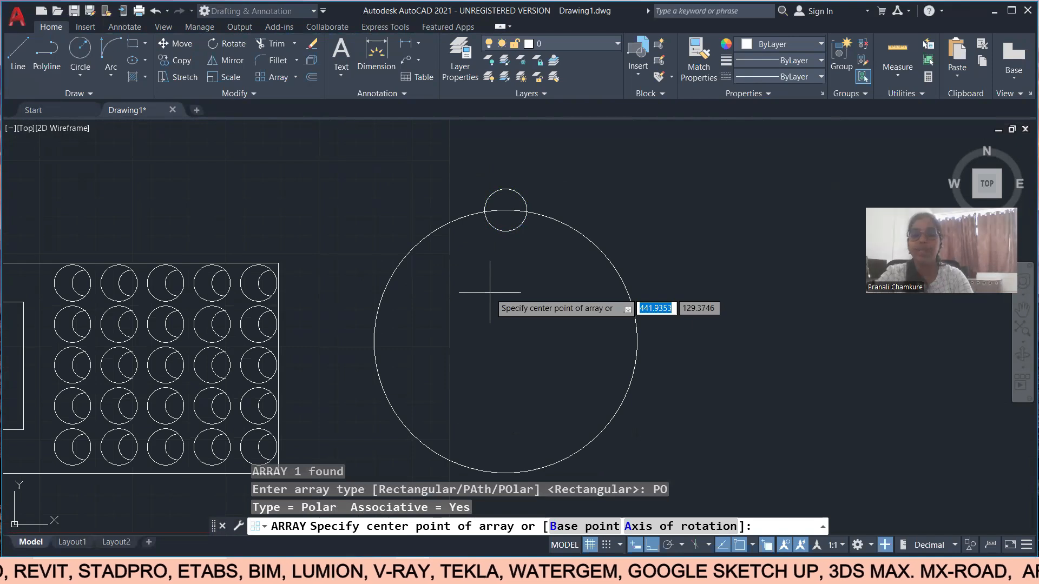
{"action": "scroll", "coordinate": [487, 290], "scroll_direction": "down", "scroll_amount": 2}
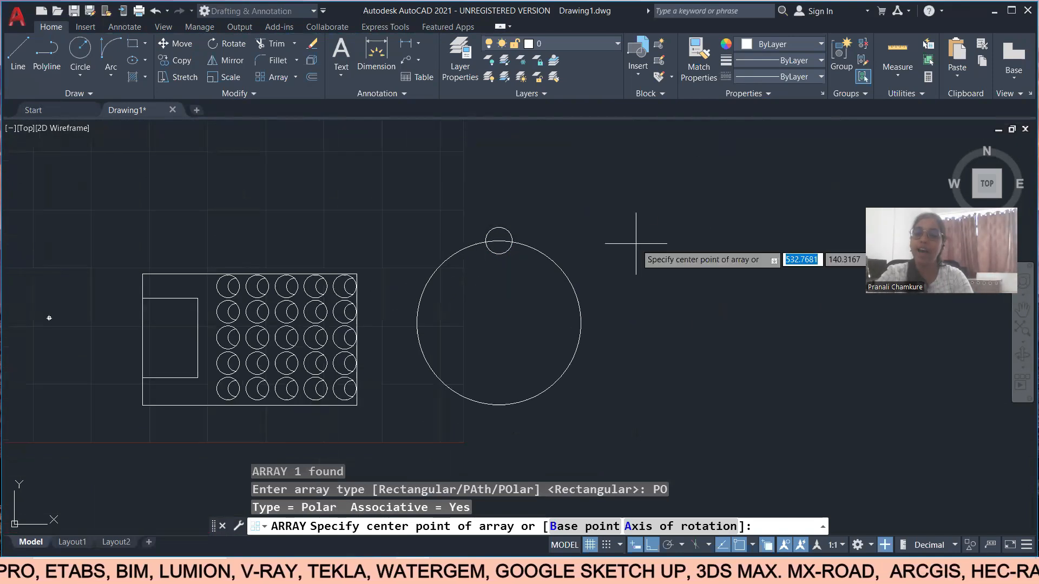
{"action": "left_click", "coordinate": [499, 324]}
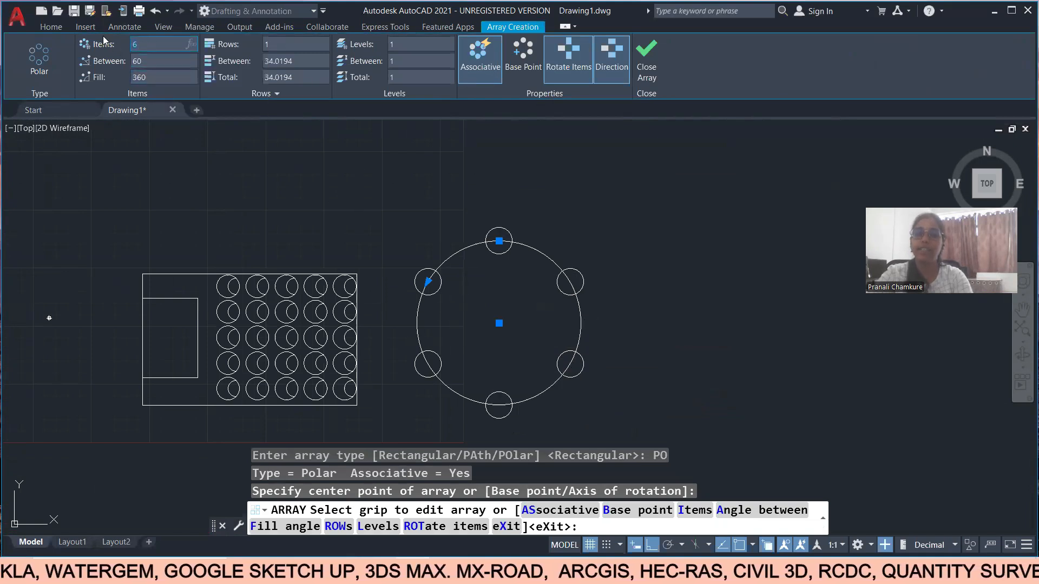
Try 10 and 12 items in the polar array and set the final item count to 15.
{"action": "type", "text": "10"}
{"action": "key", "text": "Return"}
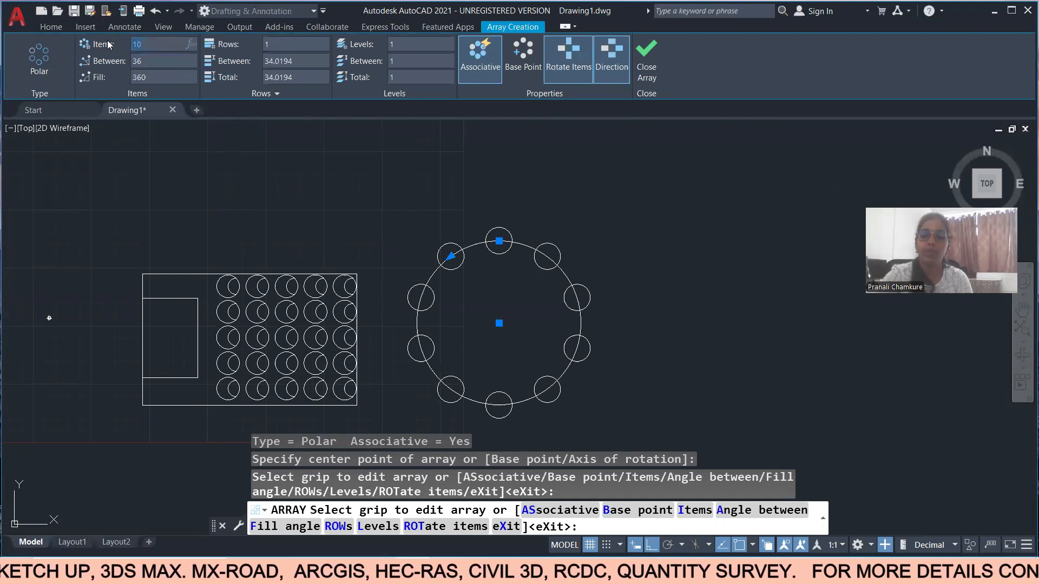
{"action": "type", "text": "12"}
{"action": "key", "text": "Return"}
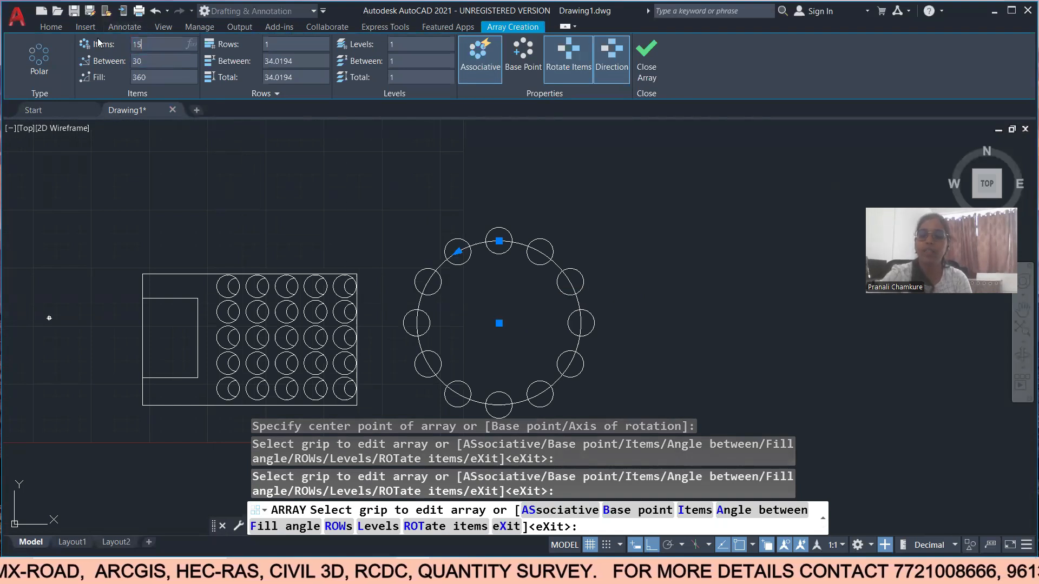
{"action": "key", "text": "Return"}
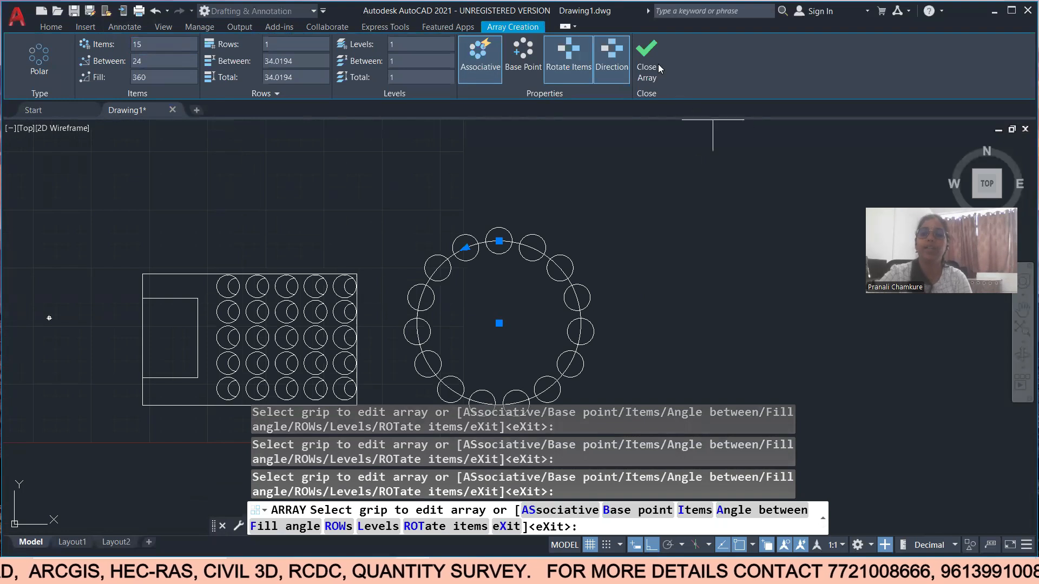
Finish creating the 15-item polar array of small circles.
{"action": "left_click", "coordinate": [644, 80]}
{"action": "middle_click_drag", "start_coordinate": [625, 369], "coordinate": [650, 298]}
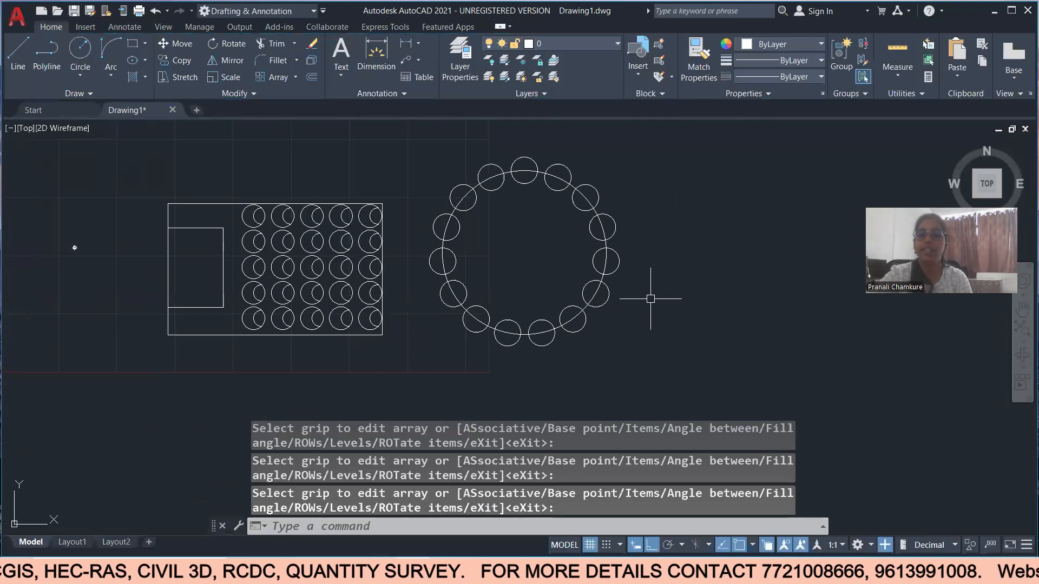
{"action": "scroll", "coordinate": [502, 237], "scroll_direction": "up", "scroll_amount": 2}
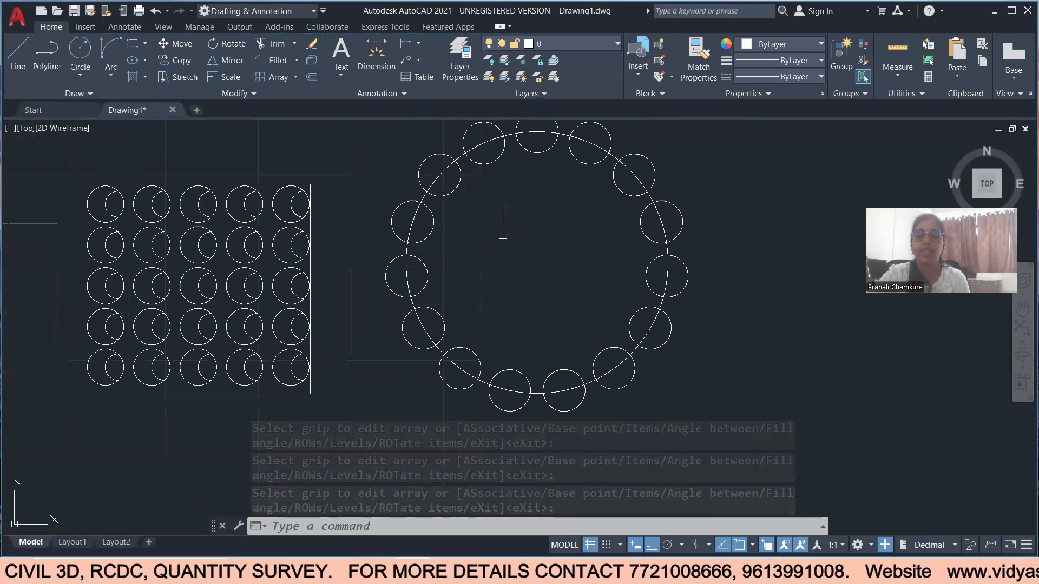
Try to trim one of the arrayed small circles with the Trim command.
{"action": "type", "text": "tr"}
{"action": "key", "text": "Return"}
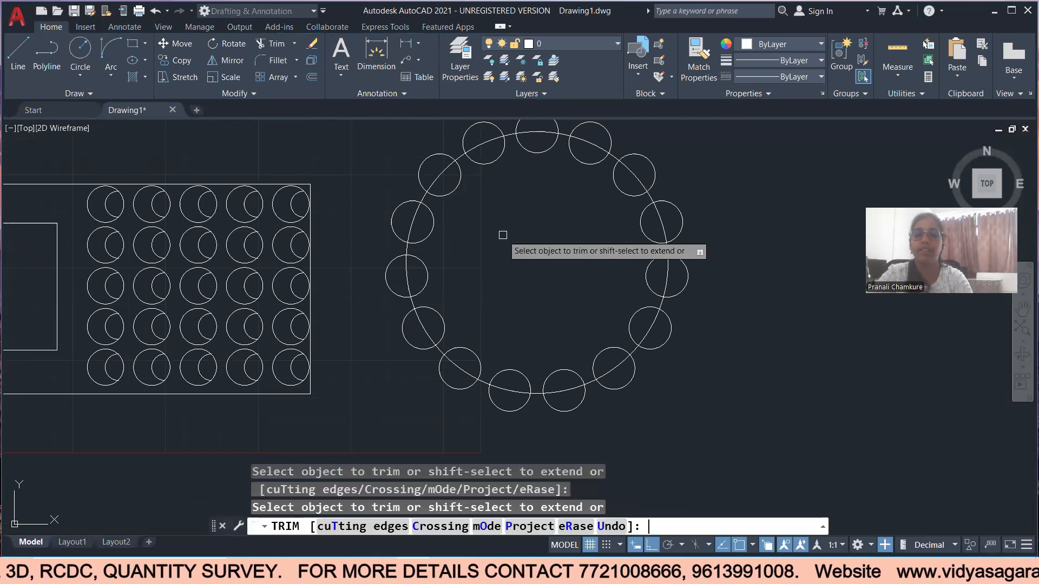
{"action": "left_click", "coordinate": [459, 177]}
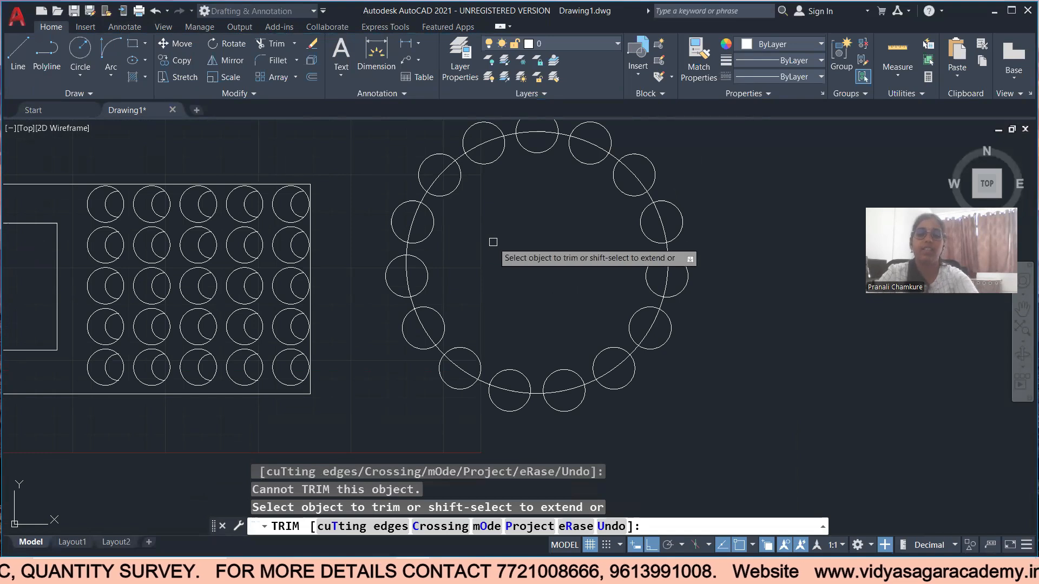
{"action": "key", "text": "Escape"}
{"action": "scroll", "coordinate": [493, 242], "scroll_direction": "down", "scroll_amount": 3}
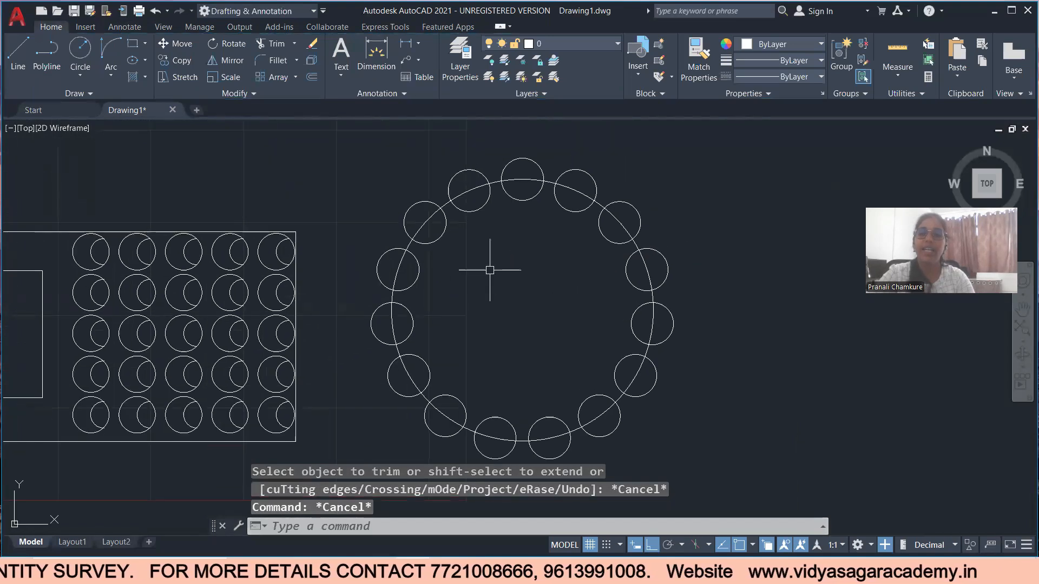
Edit the polar array to use 2 rows and a 5-degree angle between items.
{"action": "left_click", "coordinate": [600, 275]}
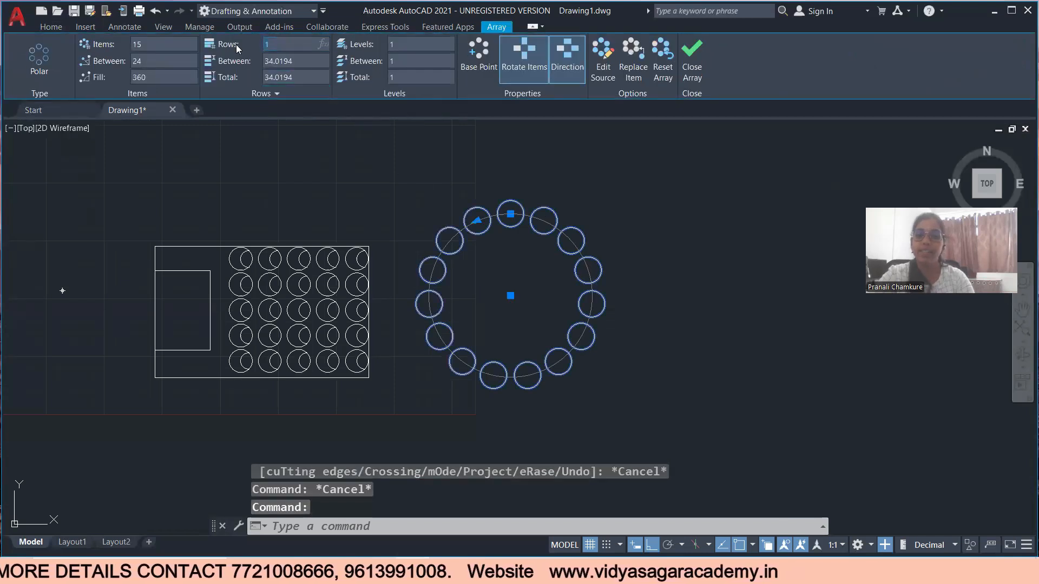
{"action": "type", "text": "2"}
{"action": "key", "text": "Return"}
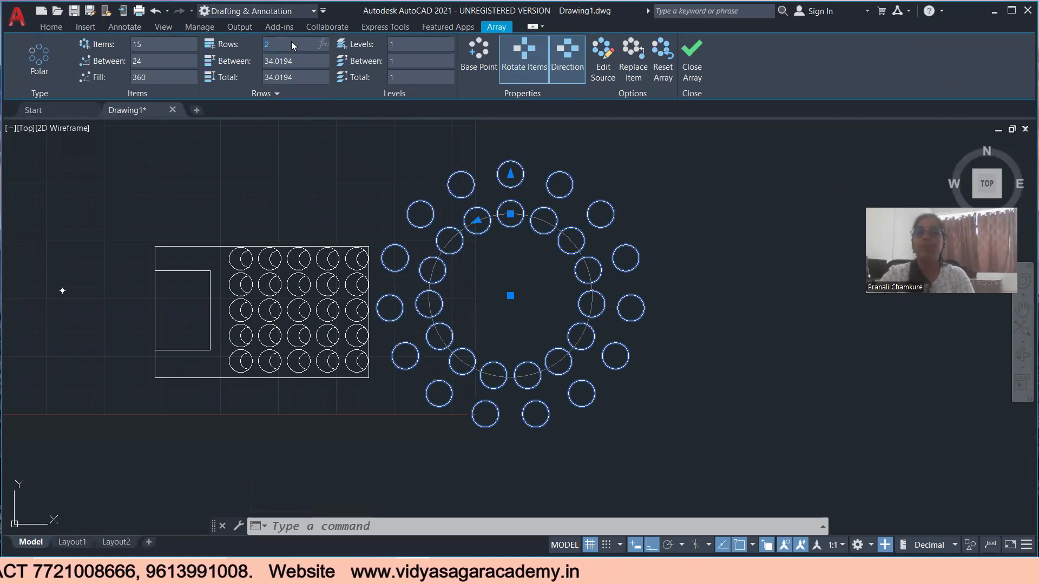
{"action": "left_click", "coordinate": [146, 63]}
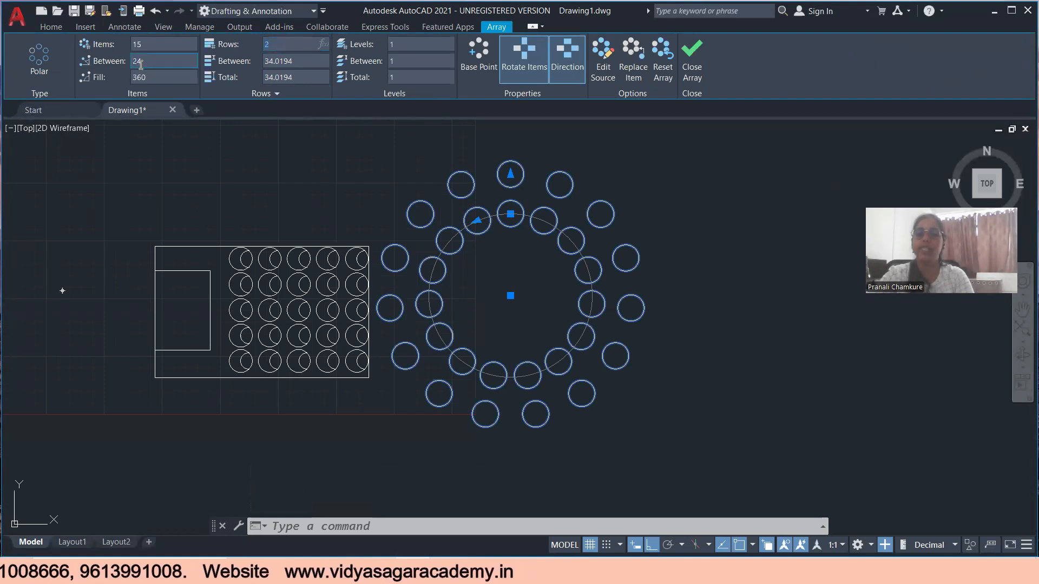
{"action": "key", "text": "Return"}
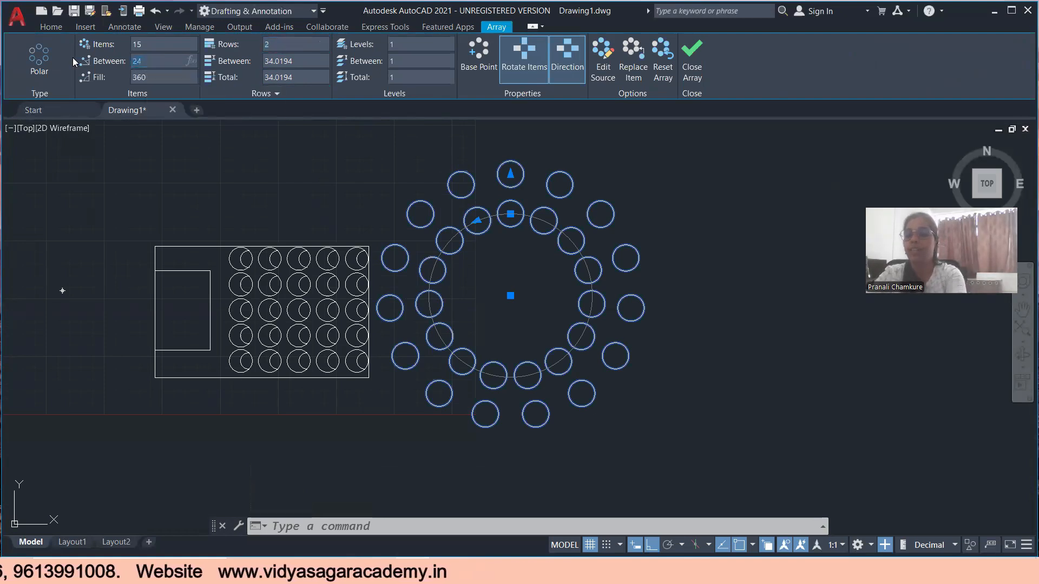
{"action": "type", "text": "5"}
{"action": "key", "text": "Return"}
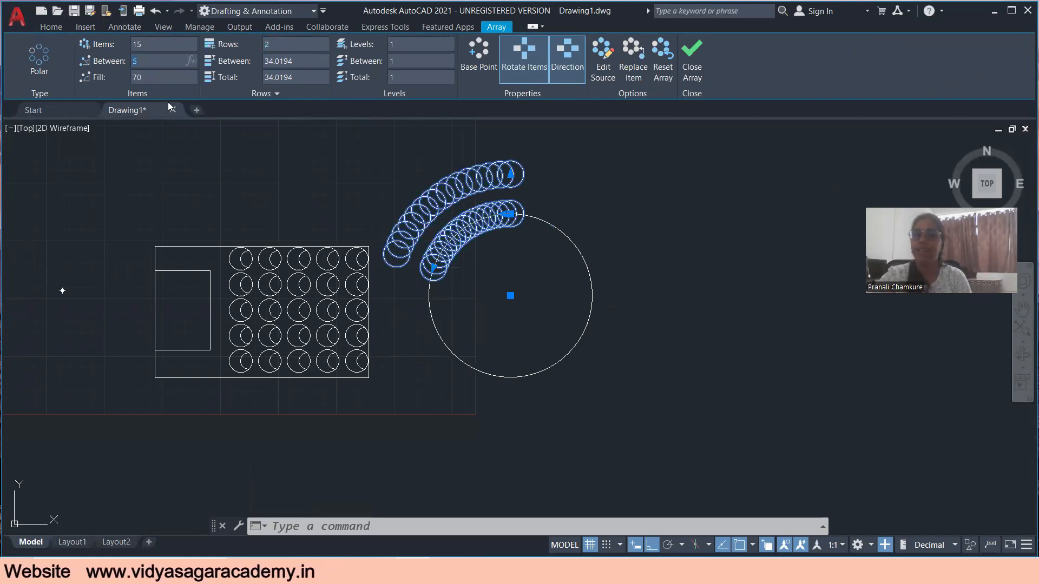
Extend the polar array's item count around the full circle to 72 items and finish editing the array.
{"action": "left_click", "coordinate": [510, 174]}
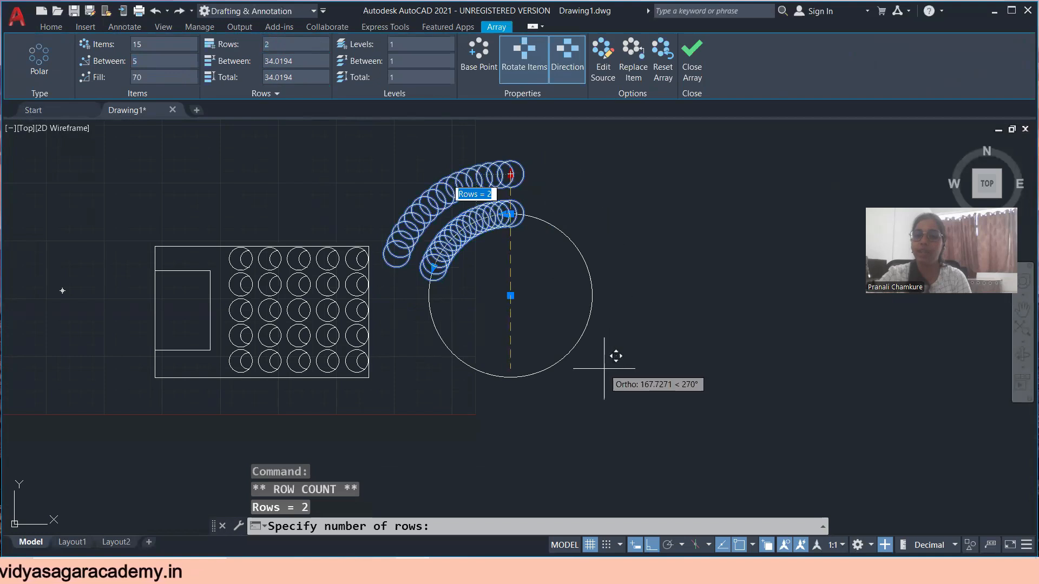
{"action": "key", "text": "Return"}
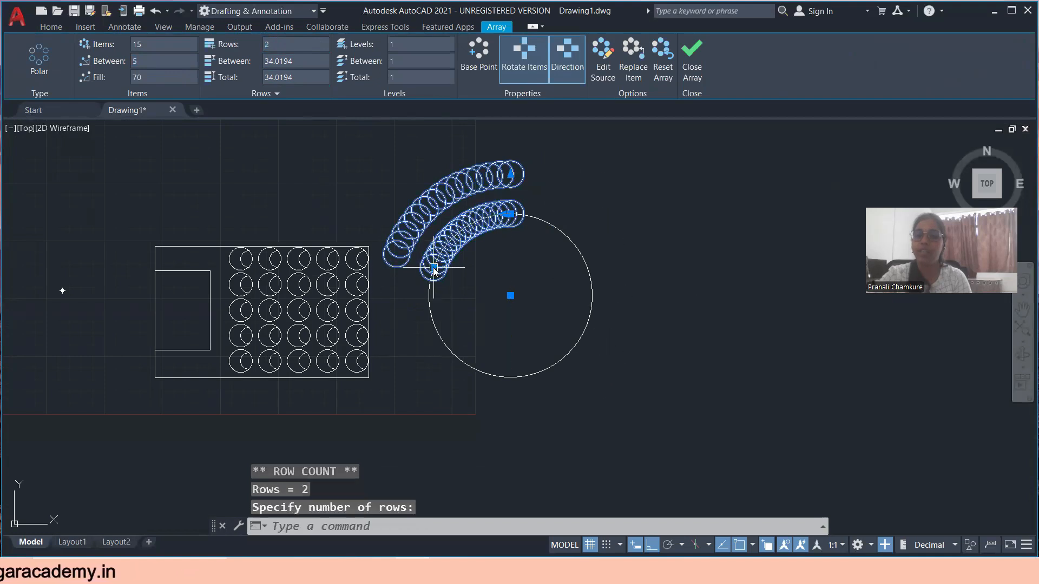
{"action": "left_click", "coordinate": [433, 267]}
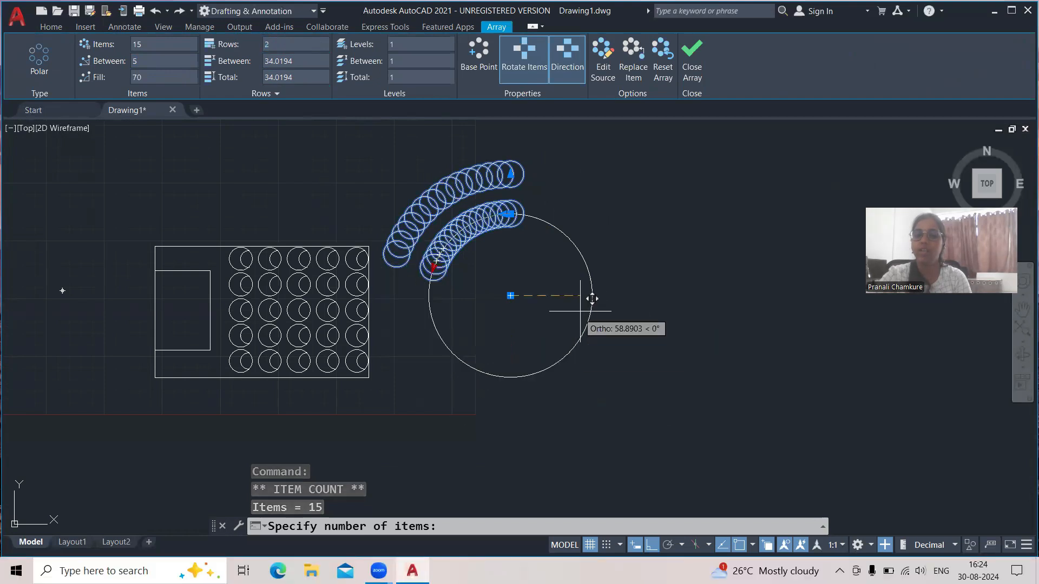
{"action": "left_click", "coordinate": [598, 250]}
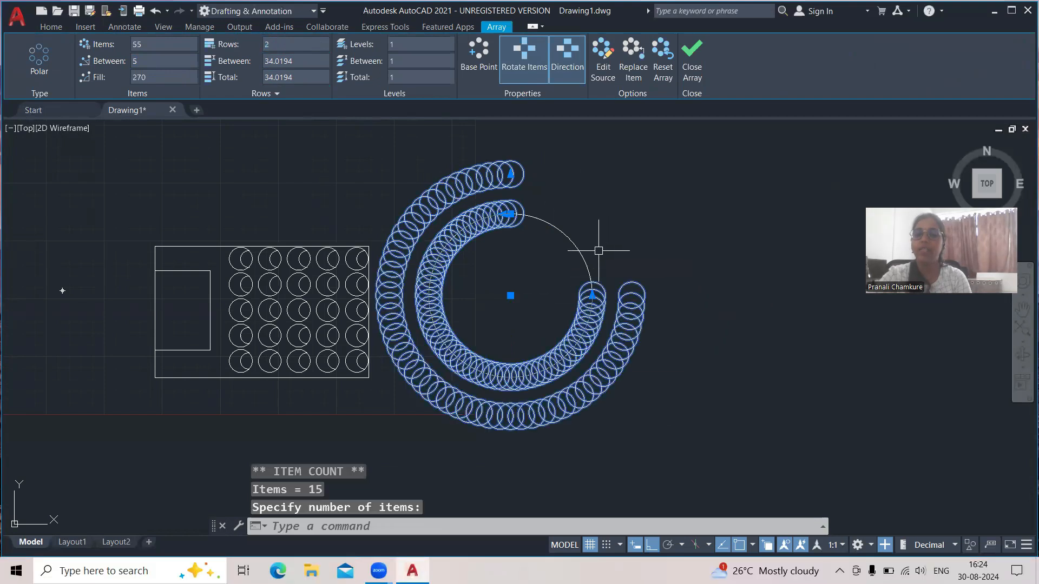
{"action": "left_click", "coordinate": [596, 299]}
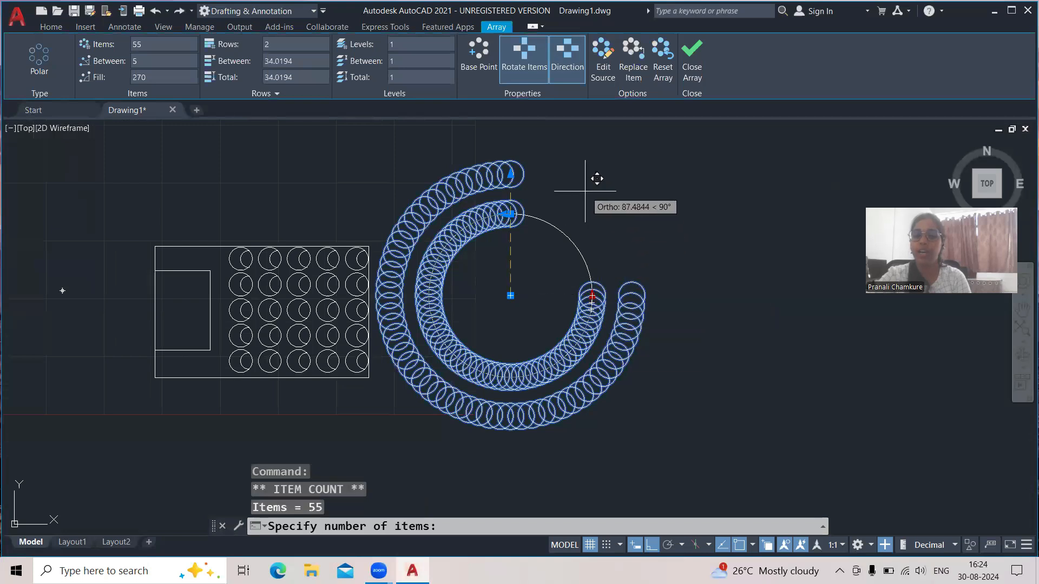
{"action": "left_click", "coordinate": [520, 172]}
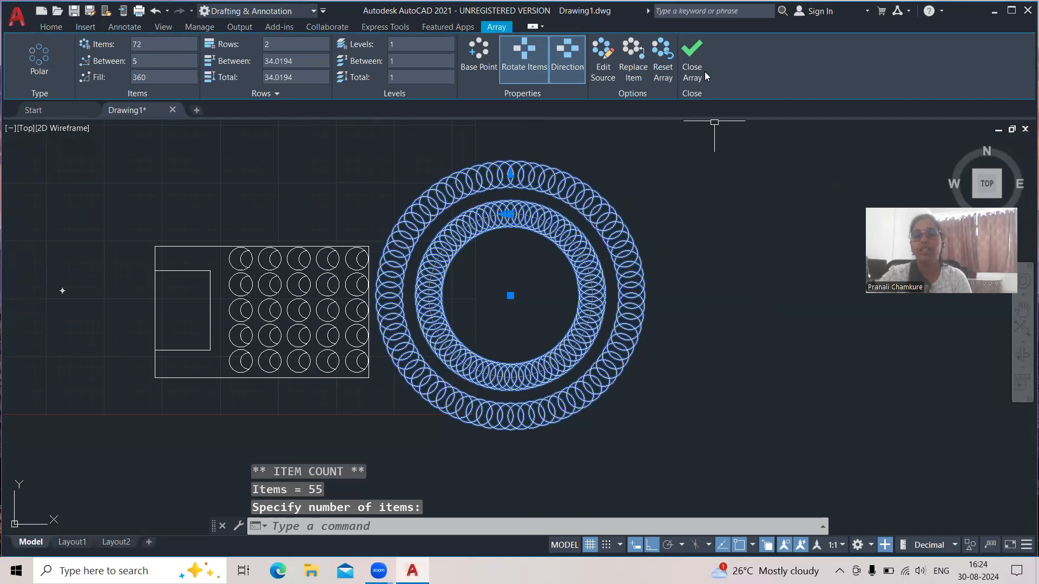
{"action": "left_click", "coordinate": [695, 57]}
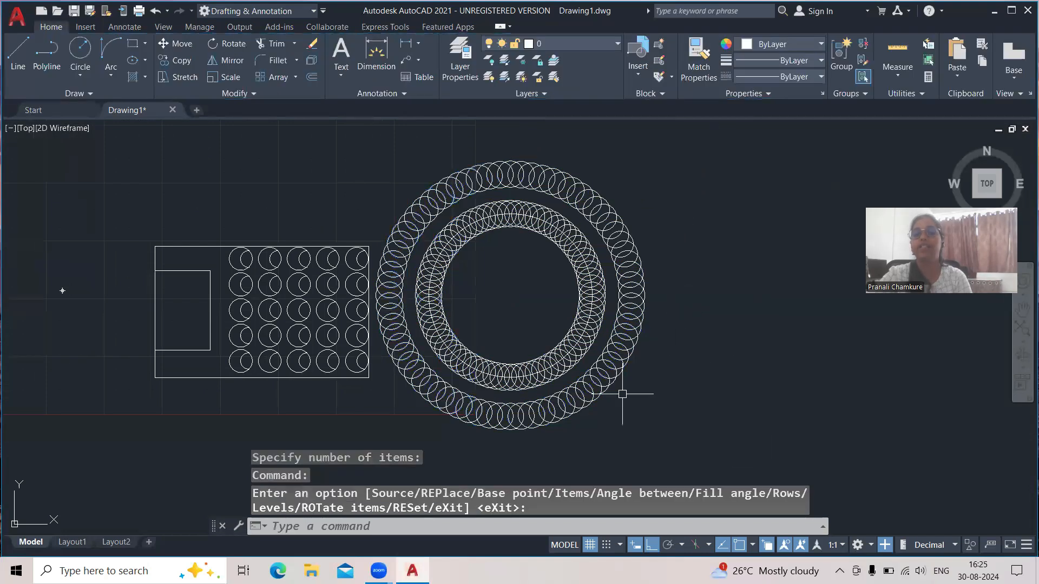
Erase all the objects in the drawing, including both arrays.
{"action": "scroll", "coordinate": [623, 395], "scroll_direction": "up", "scroll_amount": 5}
{"action": "scroll", "coordinate": [632, 384], "scroll_direction": "down", "scroll_amount": 7}
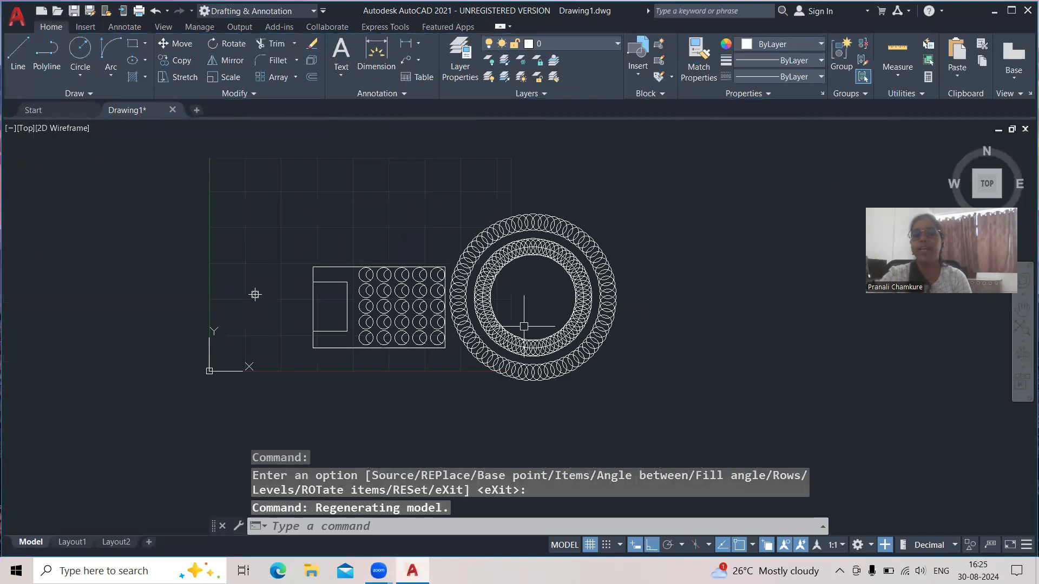
{"action": "scroll", "coordinate": [532, 320], "scroll_direction": "up", "scroll_amount": 5}
{"action": "scroll", "coordinate": [533, 320], "scroll_direction": "down", "scroll_amount": 5}
{"action": "mouse_move", "coordinate": [652, 379]}
{"action": "left_mouse_down"}
{"action": "mouse_move", "coordinate": [601, 214]}
{"action": "mouse_move", "coordinate": [301, 237]}
{"action": "mouse_move", "coordinate": [254, 379]}
{"action": "left_mouse_up"}
{"action": "key", "text": "Delete"}
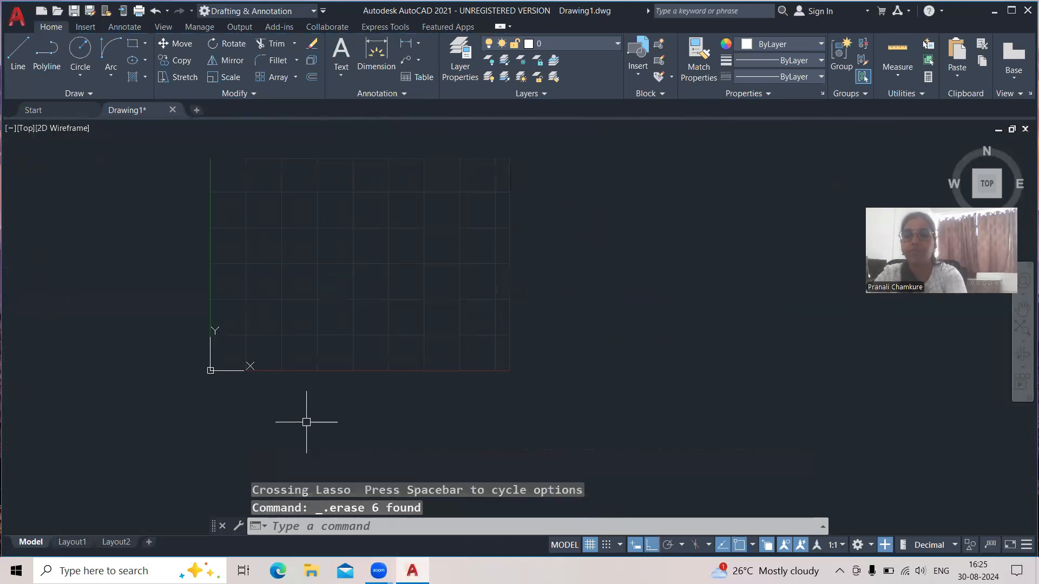
Draw a large circle with a radius of about 126 in the middle of the grid area.
{"action": "type", "text": "circle"}
{"action": "key", "text": "Return"}
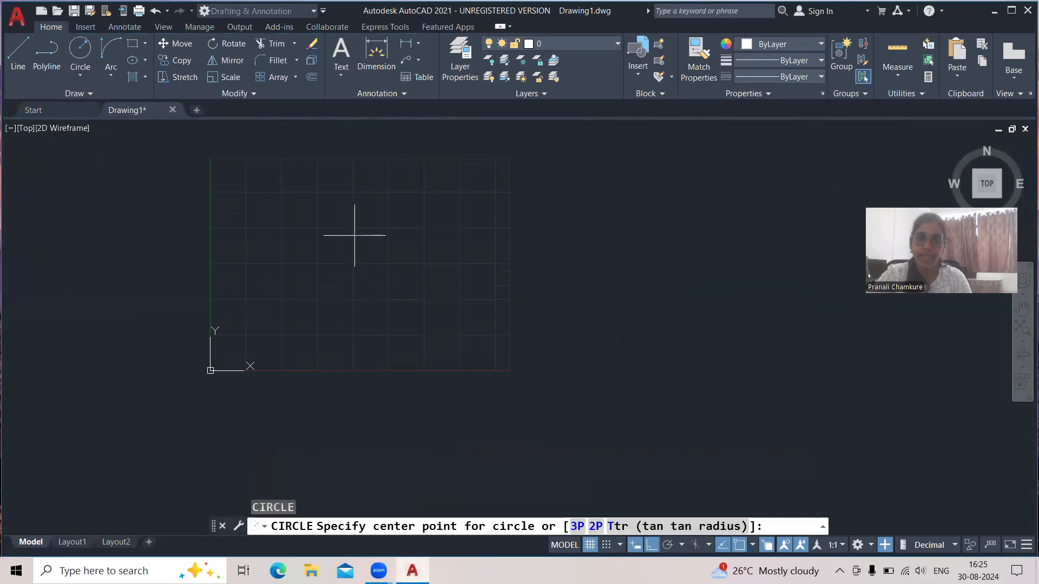
{"action": "left_click", "coordinate": [354, 235]}
{"action": "left_click", "coordinate": [444, 319]}
{"action": "middle_click_drag", "start_coordinate": [321, 250], "coordinate": [343, 330]}
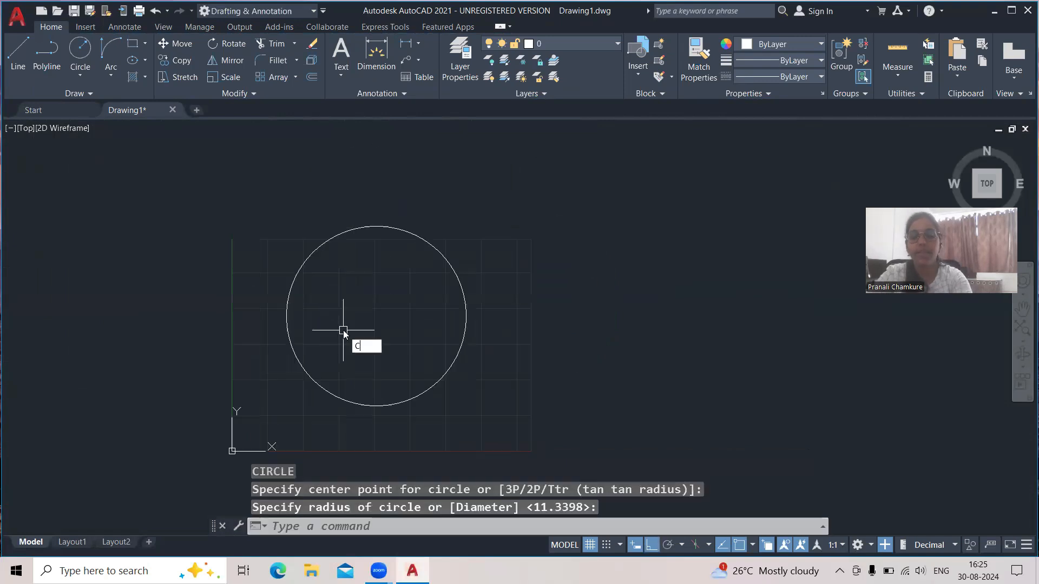
Draw a small circle with a radius of about 25 centred on the large circle's top quadrant point.
{"action": "type", "text": "c"}
{"action": "key", "text": "Return"}
{"action": "left_click", "coordinate": [376, 226]}
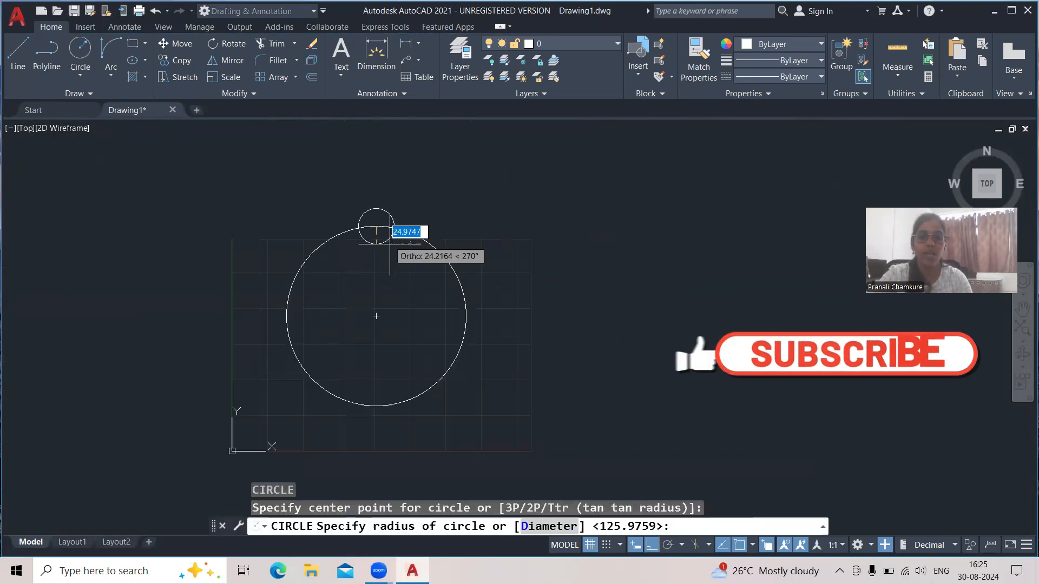
{"action": "left_click", "coordinate": [389, 244]}
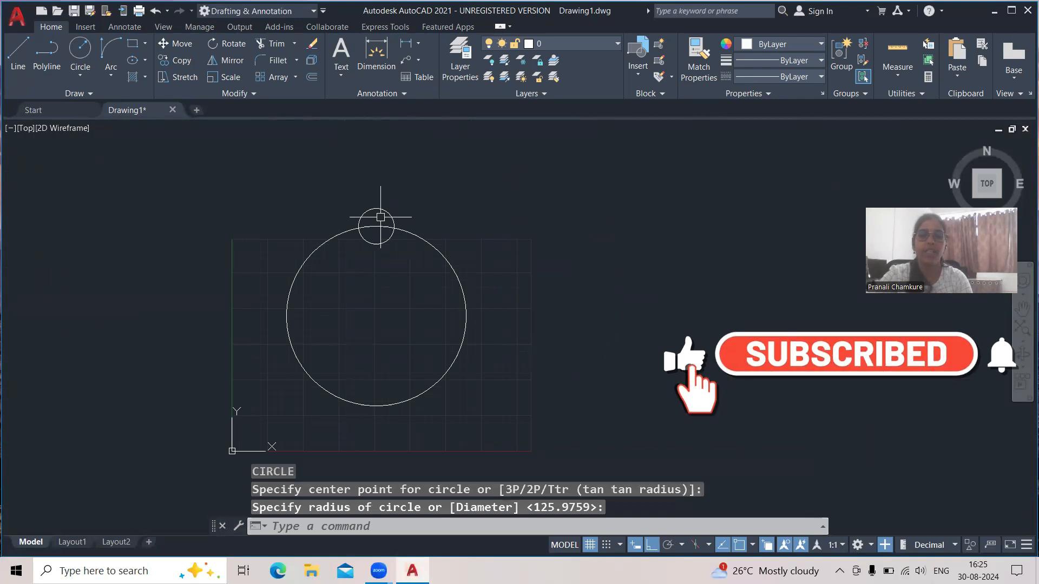
Create a polar array of the small circle around the large circle's centre.
{"action": "left_click", "coordinate": [379, 211]}
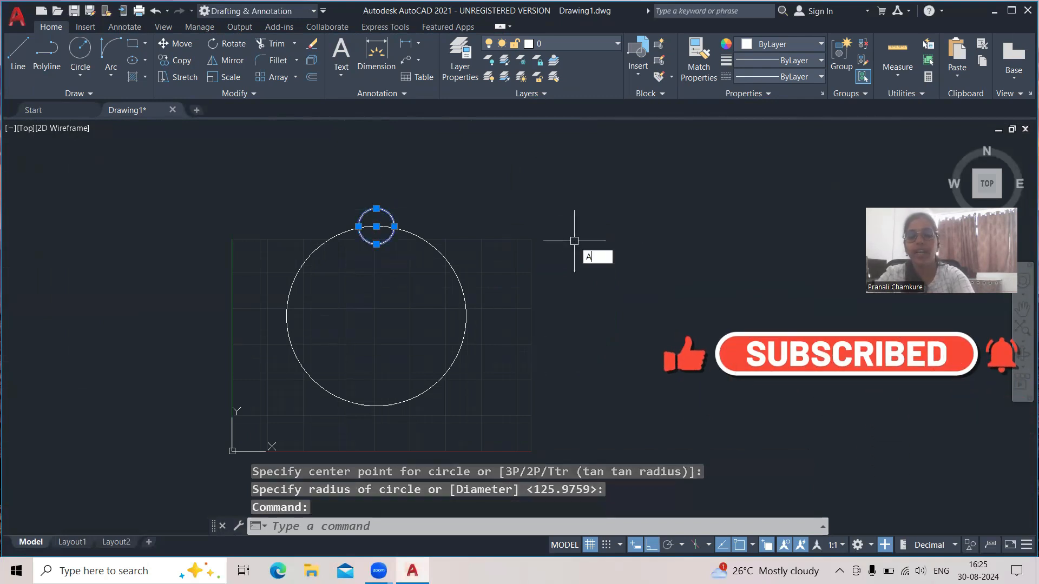
{"action": "type", "text": "ar"}
{"action": "key", "text": "Return"}
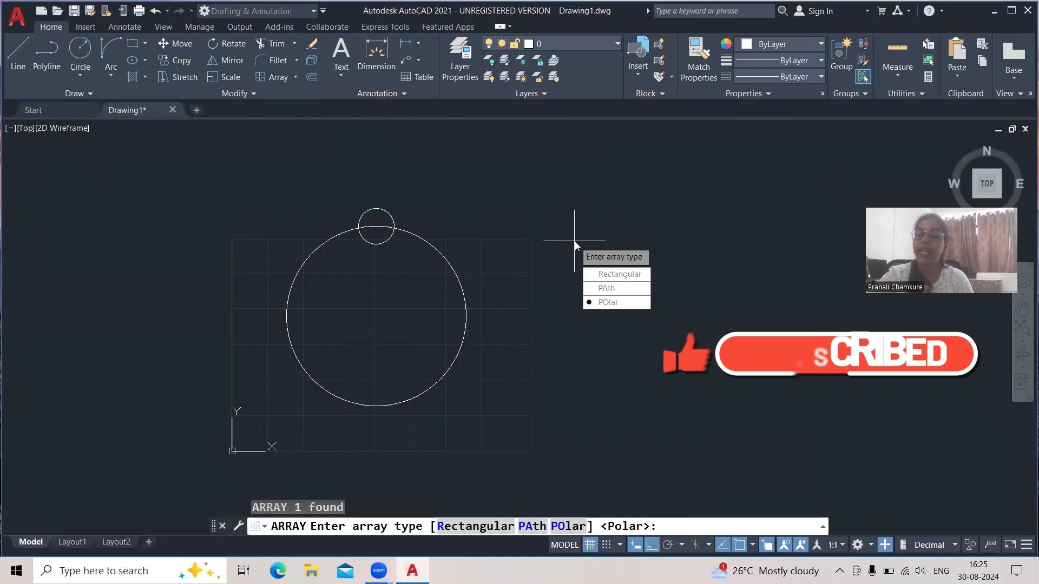
{"action": "left_click", "coordinate": [626, 302]}
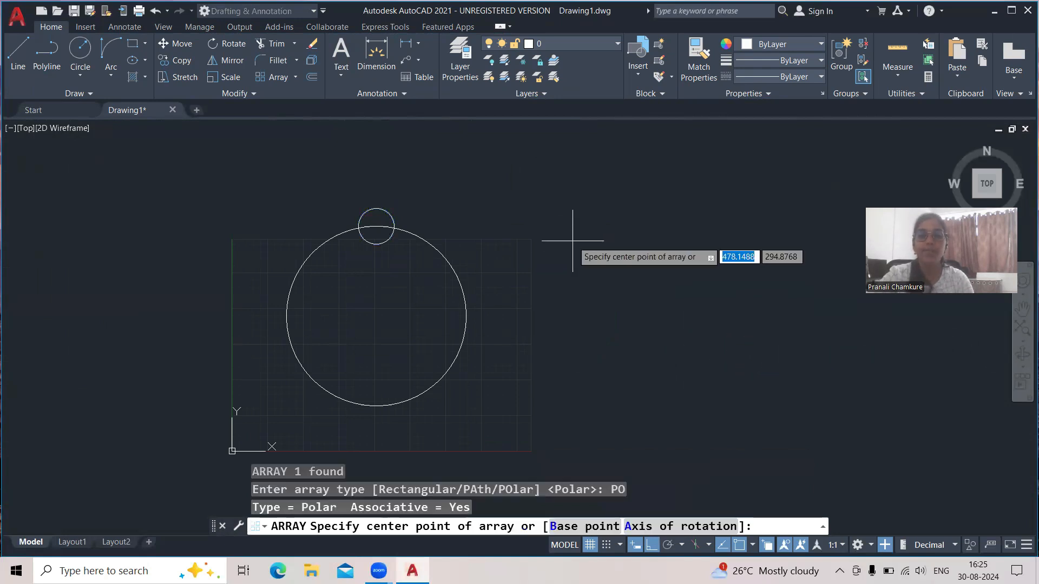
{"action": "left_click", "coordinate": [376, 316]}
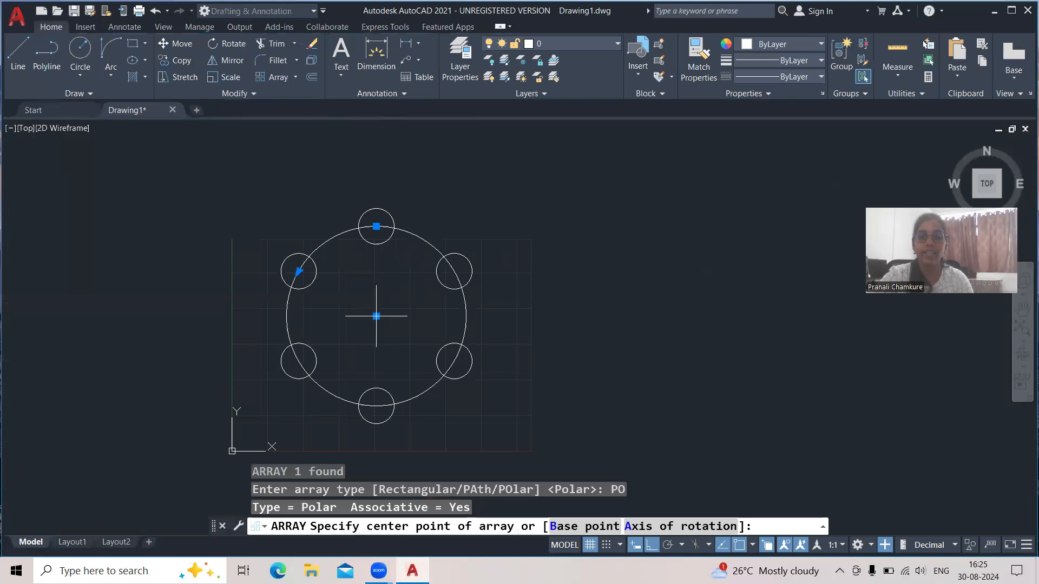
{"action": "left_click", "coordinate": [376, 316]}
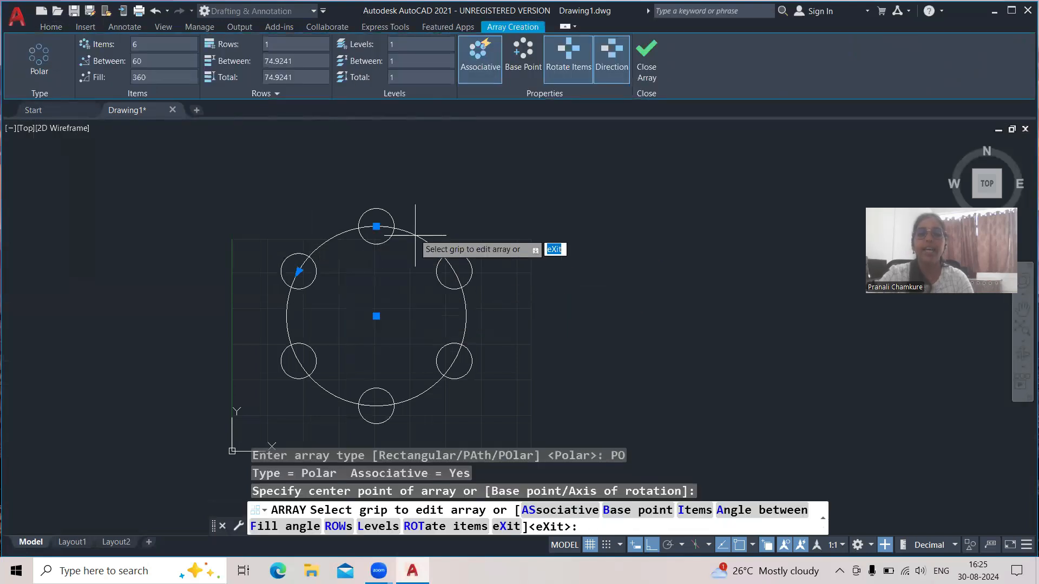
Set the polar array's angle between items to 5 degrees and its item count to 72, and finish the array.
{"action": "left_click", "coordinate": [152, 61]}
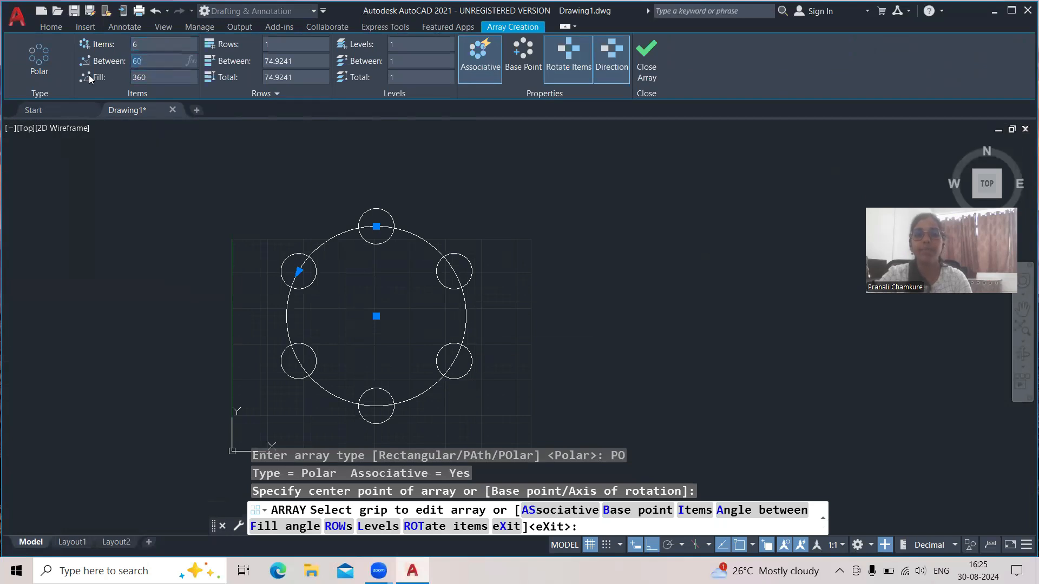
{"action": "type", "text": "5"}
{"action": "key", "text": "Return"}
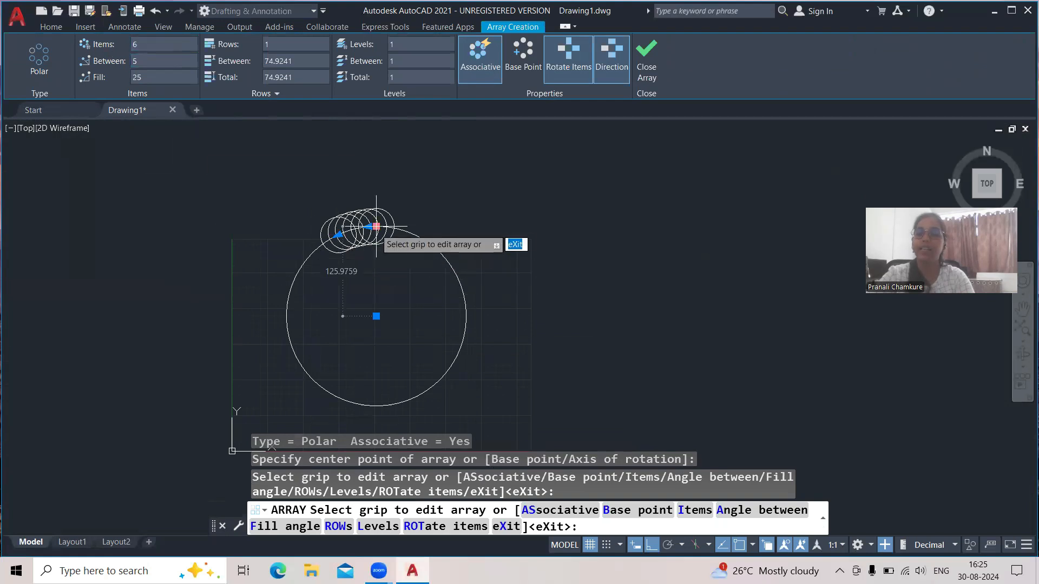
{"action": "left_click", "coordinate": [338, 235]}
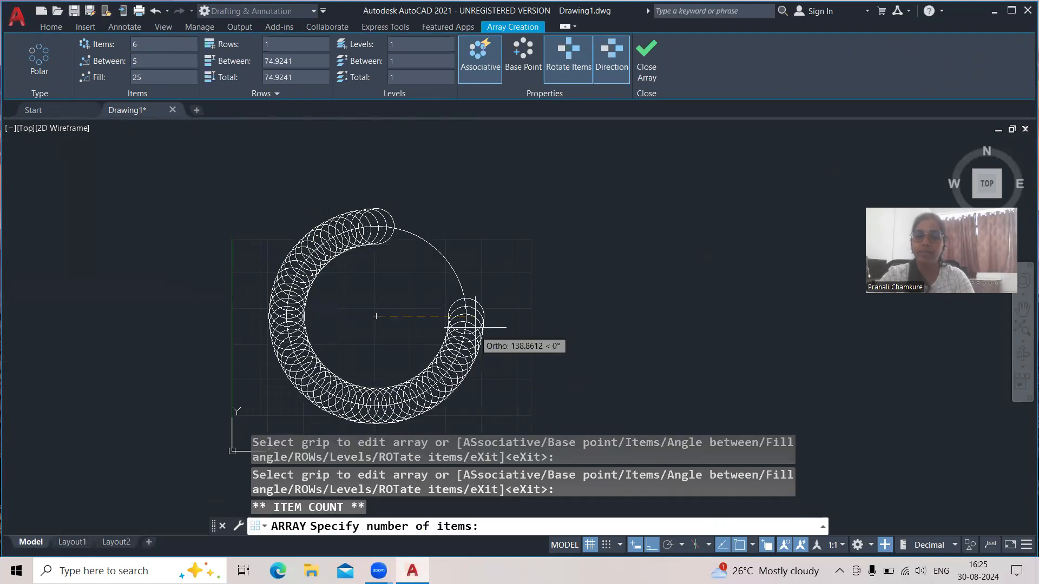
{"action": "type", "text": "72"}
{"action": "key", "text": "Return"}
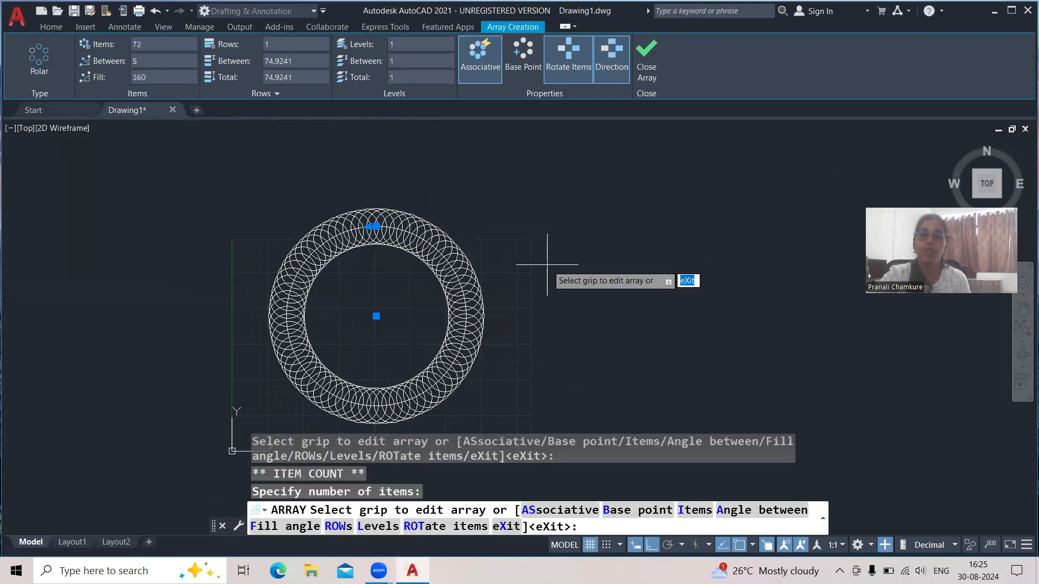
{"action": "key", "text": "Return"}
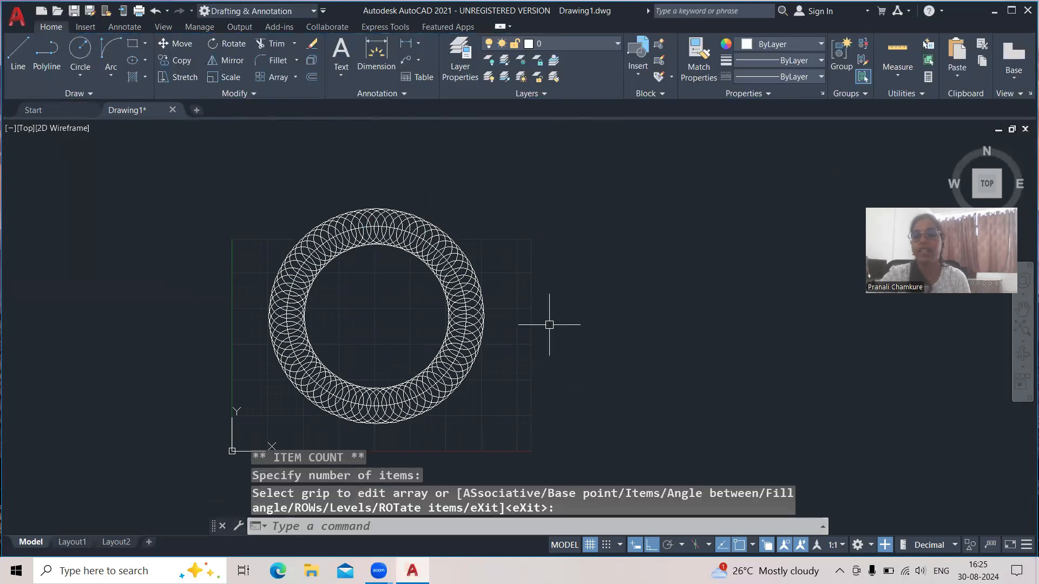
Set the number of rows in the 72-item polar array to 2.
{"action": "left_click", "coordinate": [463, 285]}
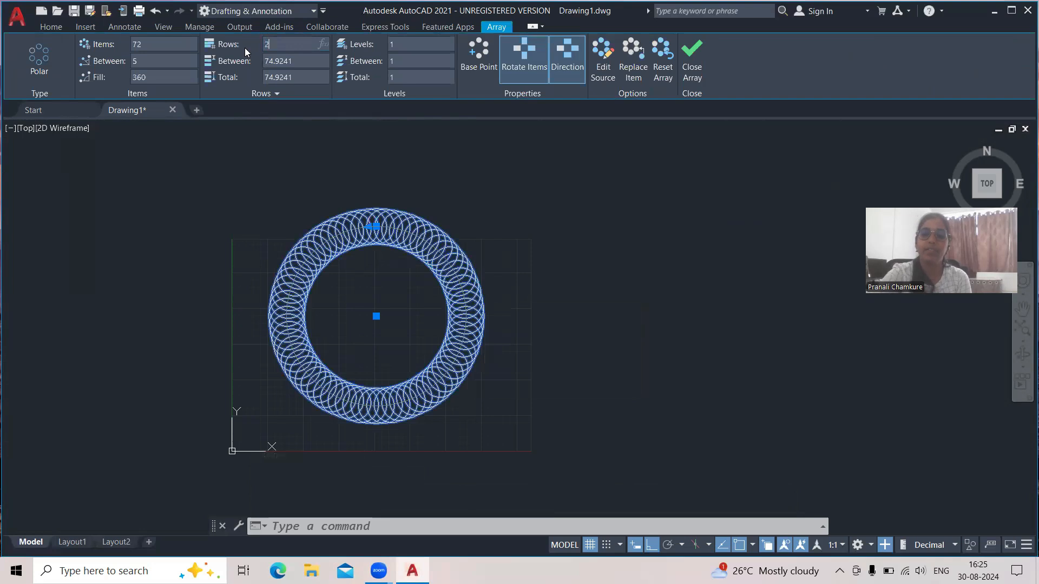
{"action": "type", "text": "2"}
{"action": "key", "text": "Return"}
{"action": "left_click", "coordinate": [270, 45]}
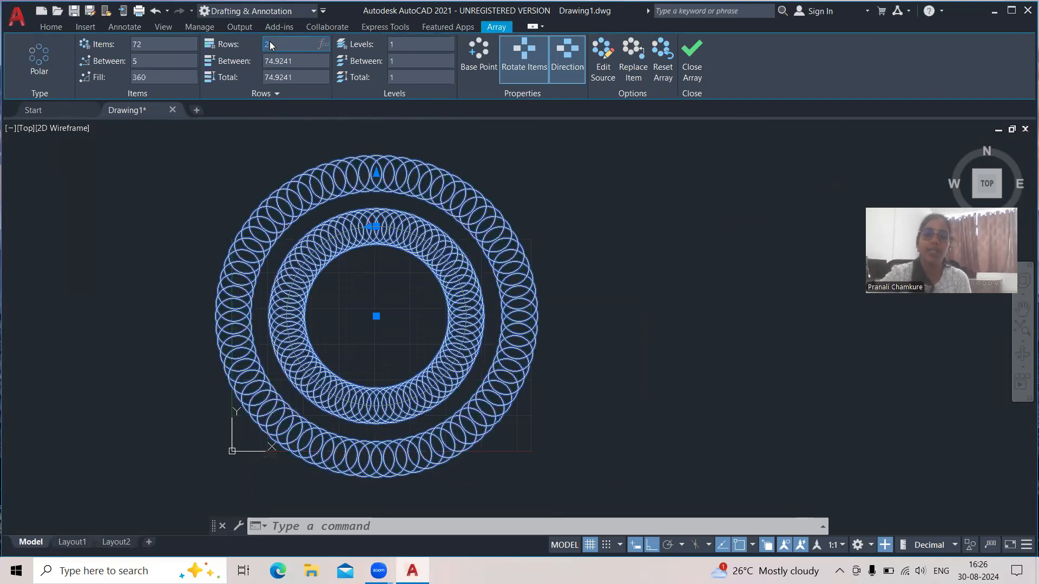
Set the number of rows in the 72-item polar array to 3 and finish editing the array.
{"action": "type", "text": "3"}
{"action": "key", "text": "Return"}
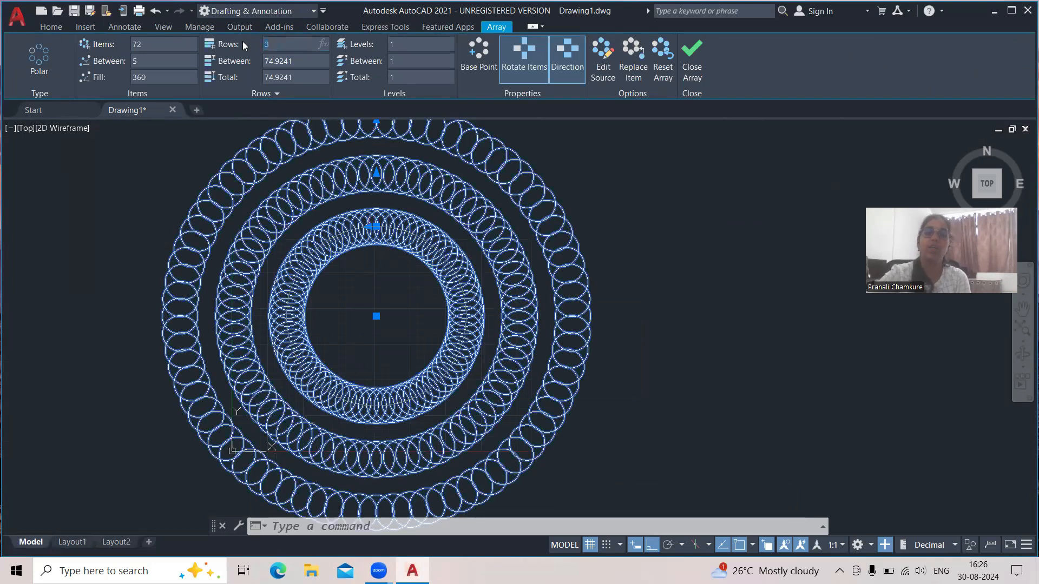
{"action": "left_click", "coordinate": [692, 59]}
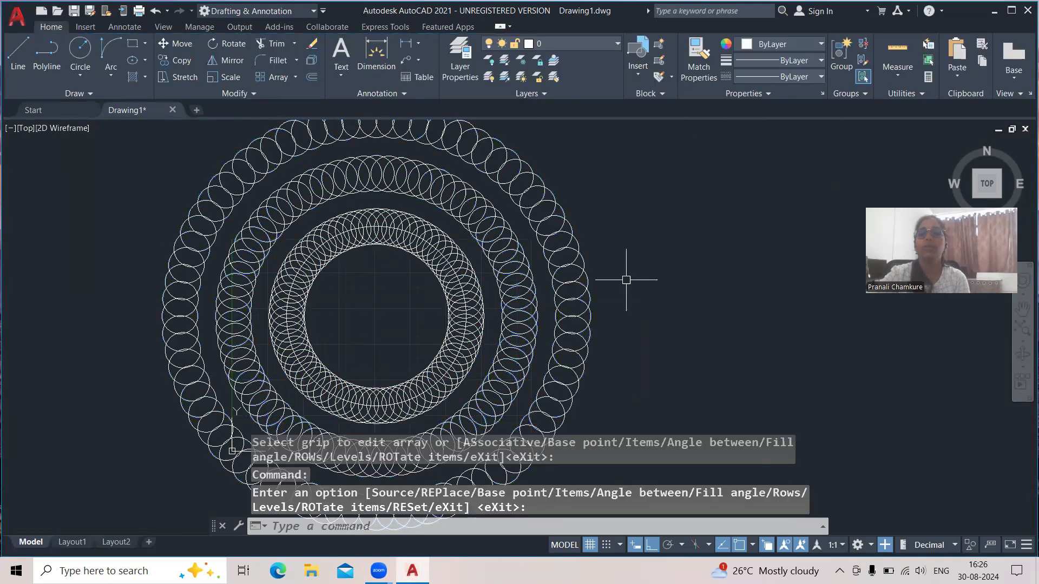
Erase all the circle array geometry from the drawing.
{"action": "scroll", "coordinate": [622, 279], "scroll_direction": "down", "scroll_amount": 1}
{"action": "scroll", "coordinate": [507, 358], "scroll_direction": "up", "scroll_amount": 2}
{"action": "scroll", "coordinate": [506, 356], "scroll_direction": "down", "scroll_amount": 2}
{"action": "left_click_drag", "start_coordinate": [658, 326], "coordinate": [318, 292]}
{"action": "key", "text": "Delete"}
Turn Ortho mode off while trying out a polyline, and erase its trial horizontal segment.
{"action": "scroll", "coordinate": [443, 370], "scroll_direction": "up", "scroll_amount": 4}
{"action": "type", "text": "pl"}
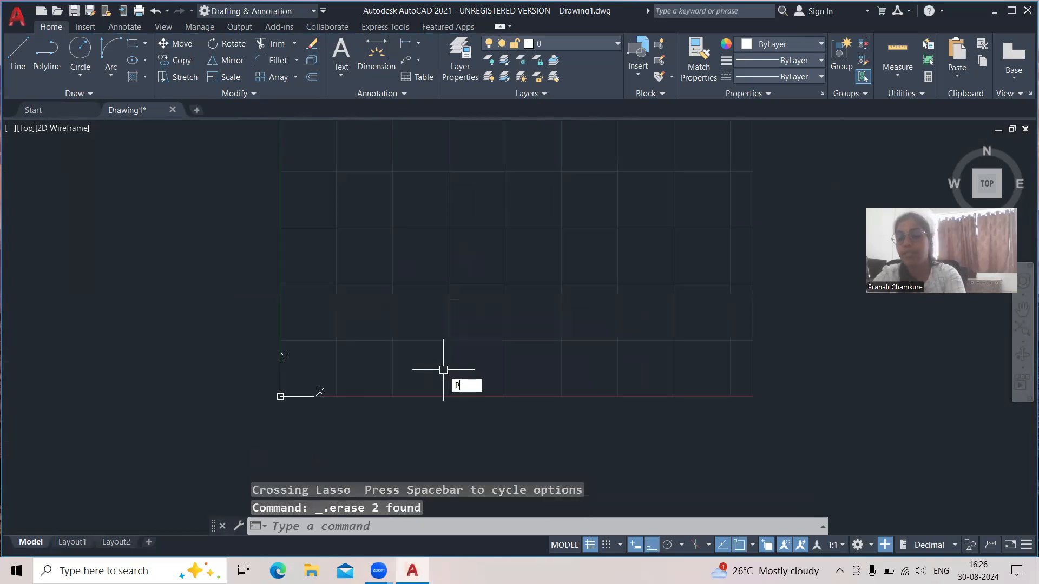
{"action": "key", "text": "Return"}
{"action": "left_click", "coordinate": [371, 353]}
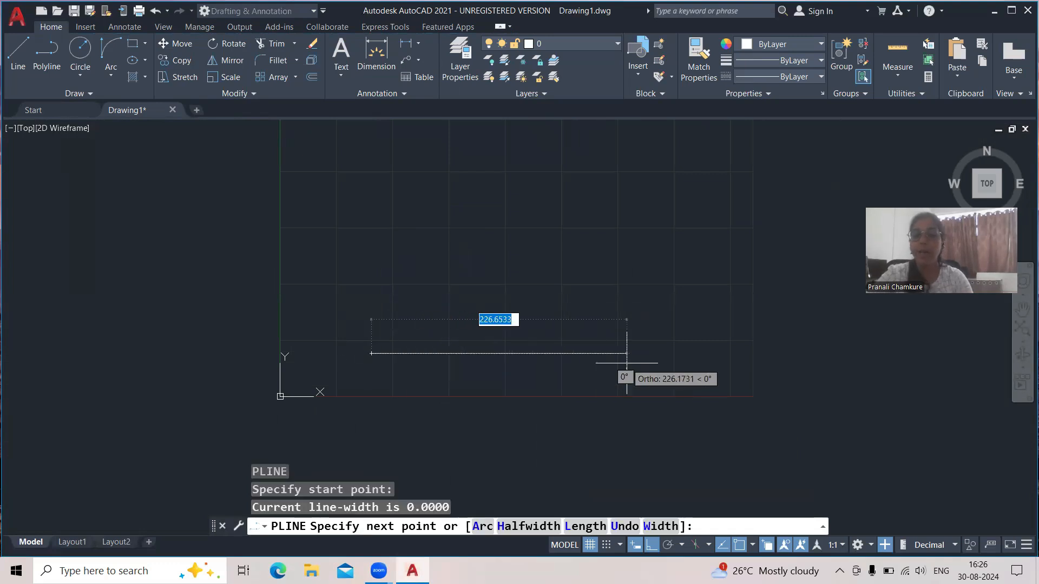
{"action": "left_click", "coordinate": [627, 354]}
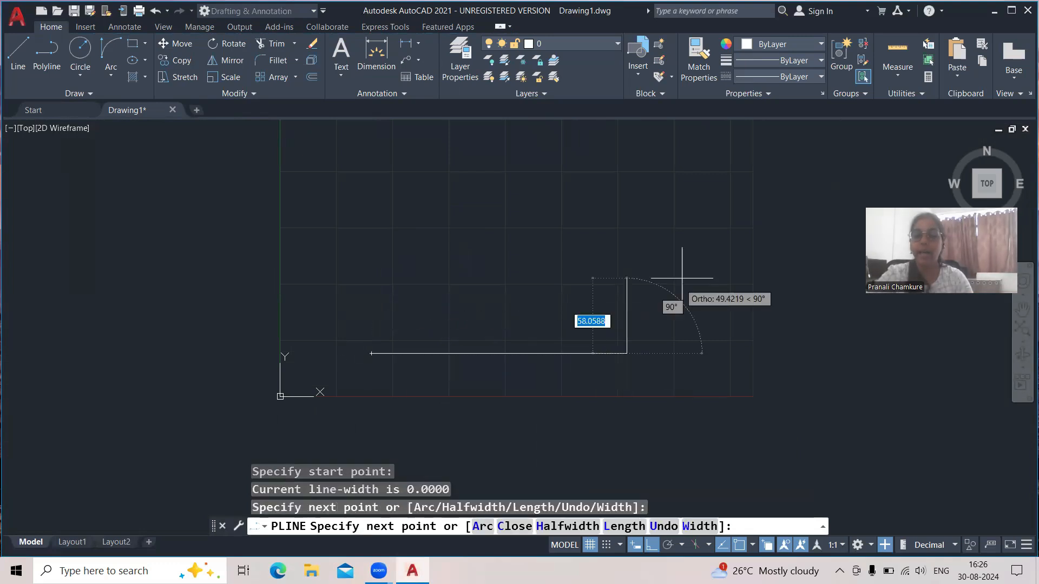
{"action": "left_click", "coordinate": [652, 545]}
{"action": "middle_click_drag", "start_coordinate": [730, 223], "coordinate": [524, 287]}
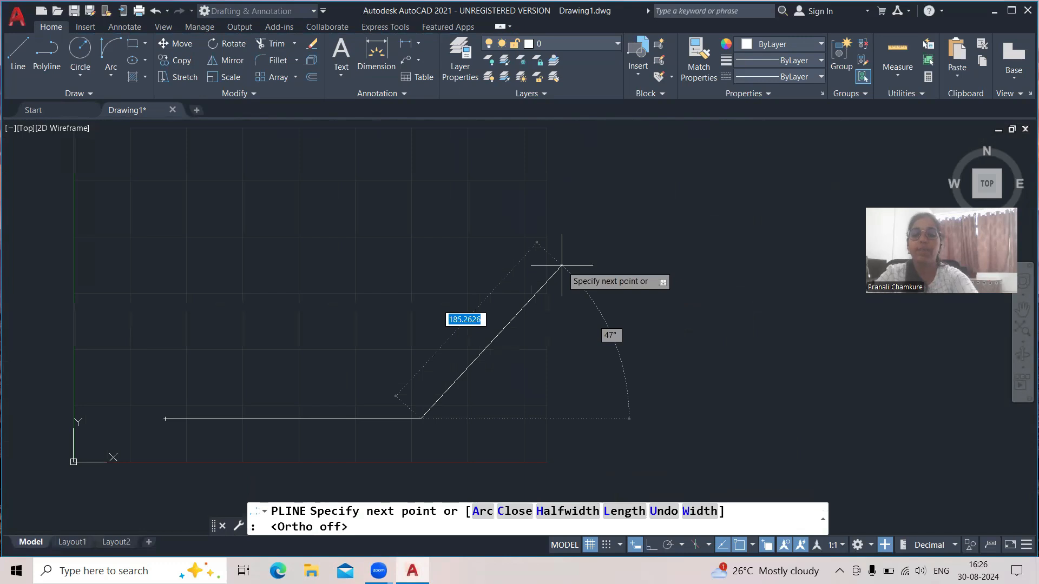
{"action": "key", "text": "Escape"}
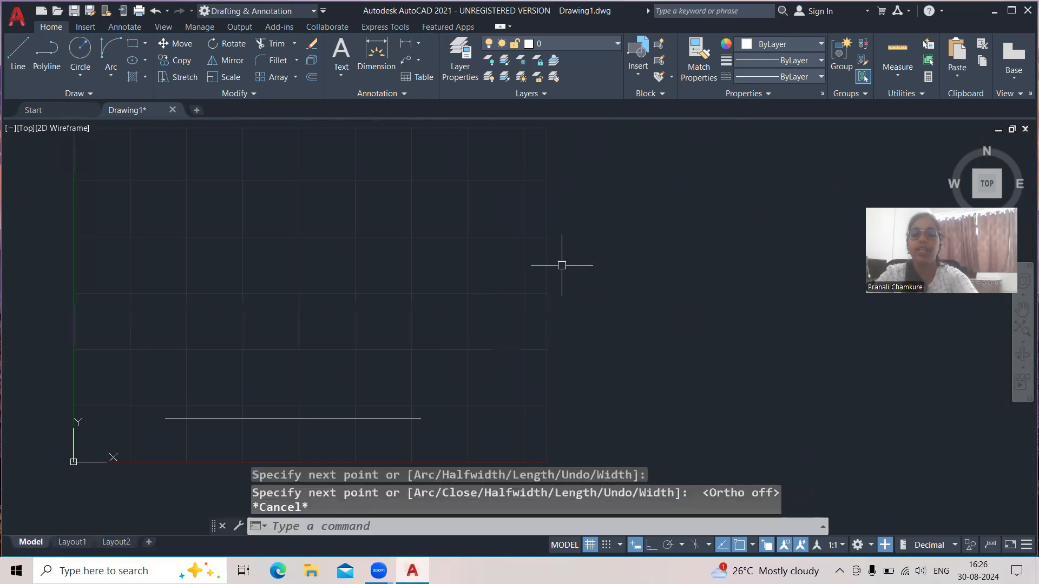
{"action": "left_click", "coordinate": [379, 419]}
{"action": "key", "text": "Delete"}
Draw an open three-segment polyline: a nearly horizontal run, a diagonal rising to the right, and an upper horizontal run.
{"action": "type", "text": "P"}
{"action": "key", "text": "Return"}
{"action": "left_click", "coordinate": [232, 393]}
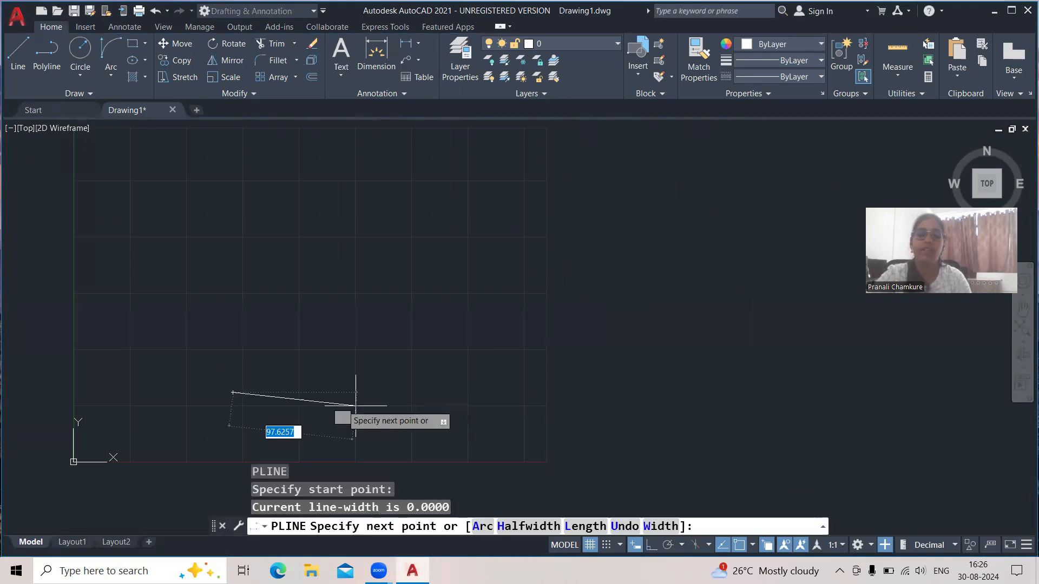
{"action": "left_click", "coordinate": [463, 395]}
{"action": "left_click", "coordinate": [592, 239]}
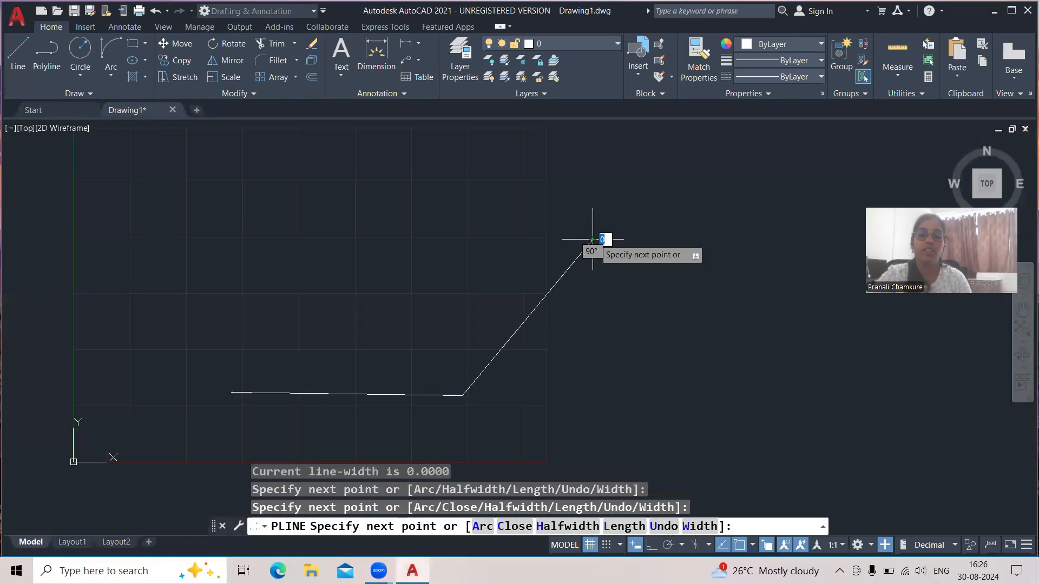
{"action": "left_click", "coordinate": [726, 237]}
{"action": "right_click", "coordinate": [725, 236]}
{"action": "left_click", "coordinate": [754, 241]}
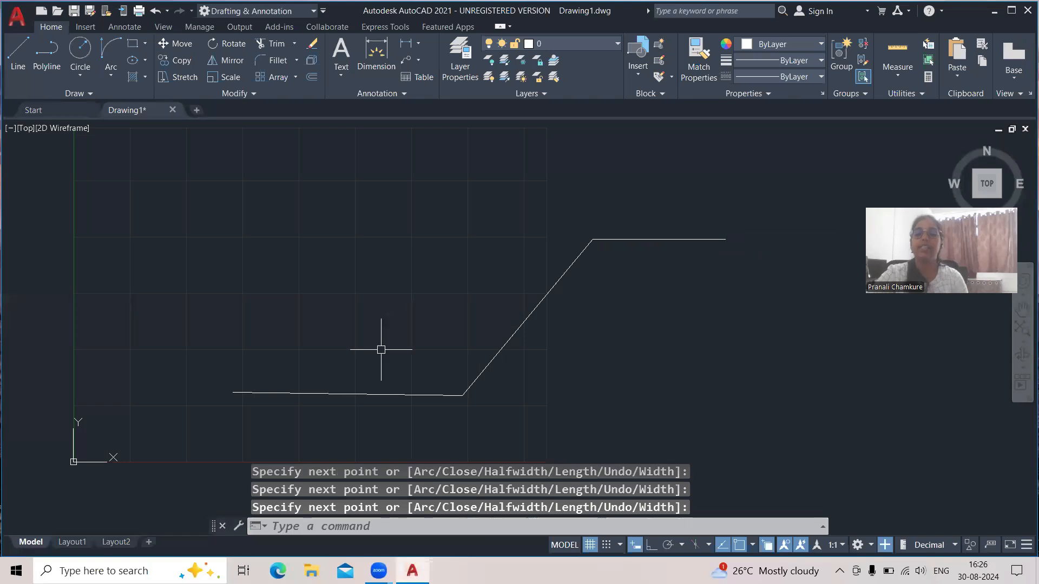
Draw a small circle resting on the polyline near the left end of its lower segment.
{"action": "middle_click_drag", "start_coordinate": [358, 348], "coordinate": [263, 335]}
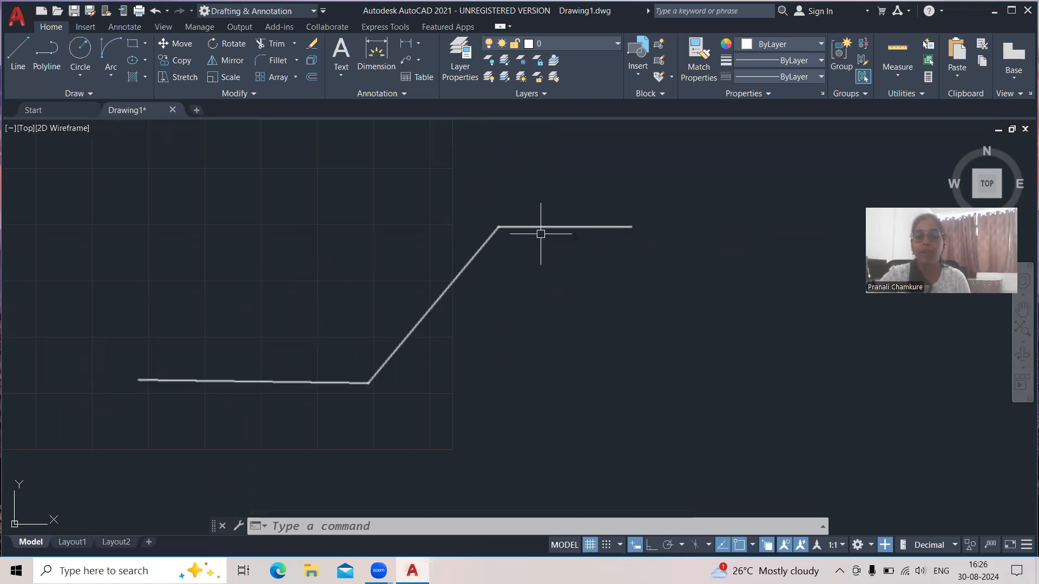
{"action": "type", "text": "c"}
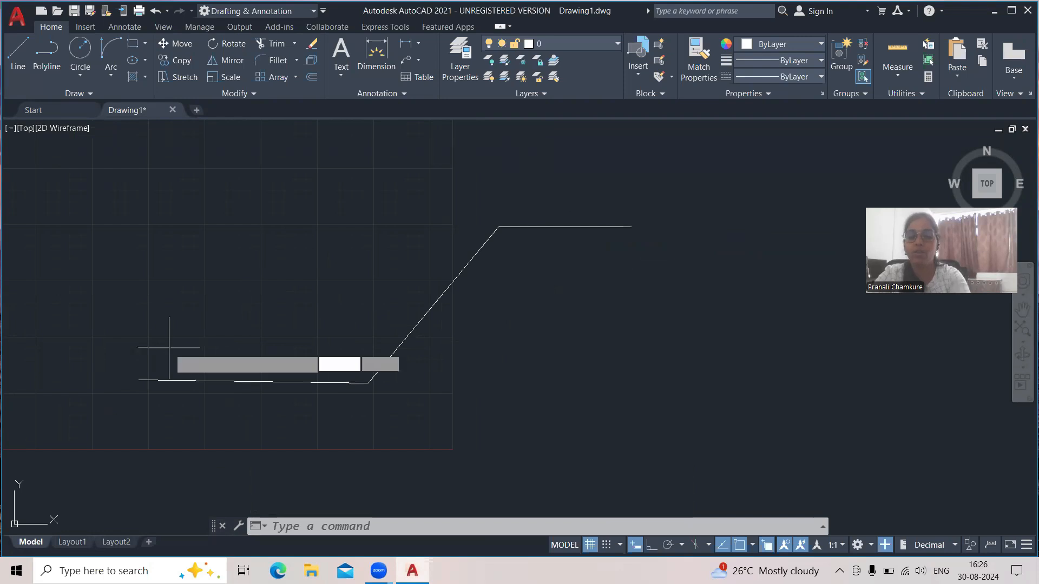
{"action": "key", "text": "Return"}
{"action": "scroll", "coordinate": [155, 379], "scroll_direction": "up", "scroll_amount": 5}
{"action": "left_click", "coordinate": [141, 292]}
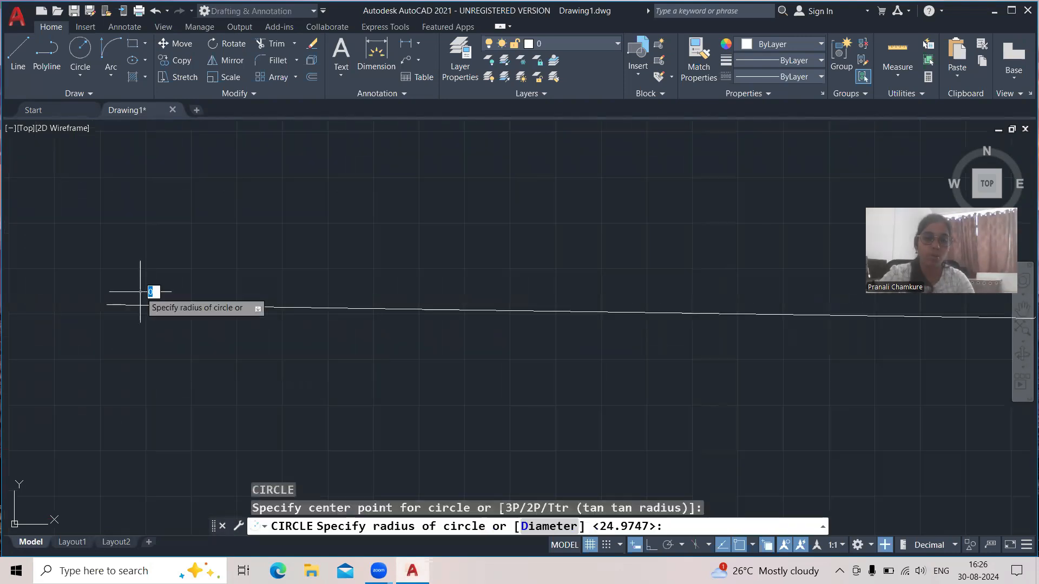
{"action": "left_click", "coordinate": [143, 306]}
{"action": "scroll", "coordinate": [81, 375], "scroll_direction": "down", "scroll_amount": 3}
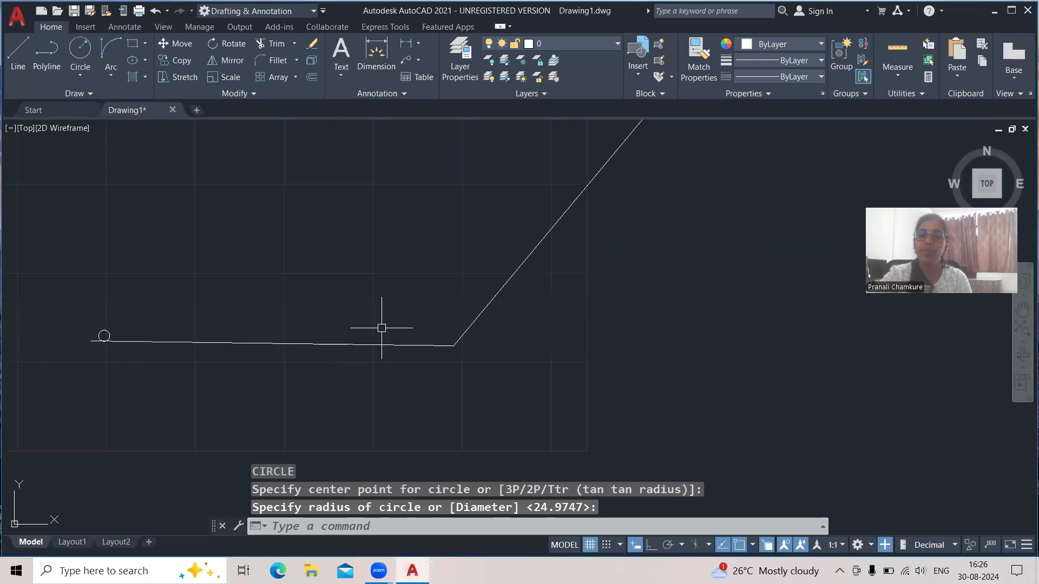
Create a path array of the small circle along the three-segment polyline.
{"action": "middle_click_drag", "start_coordinate": [520, 235], "coordinate": [461, 332]}
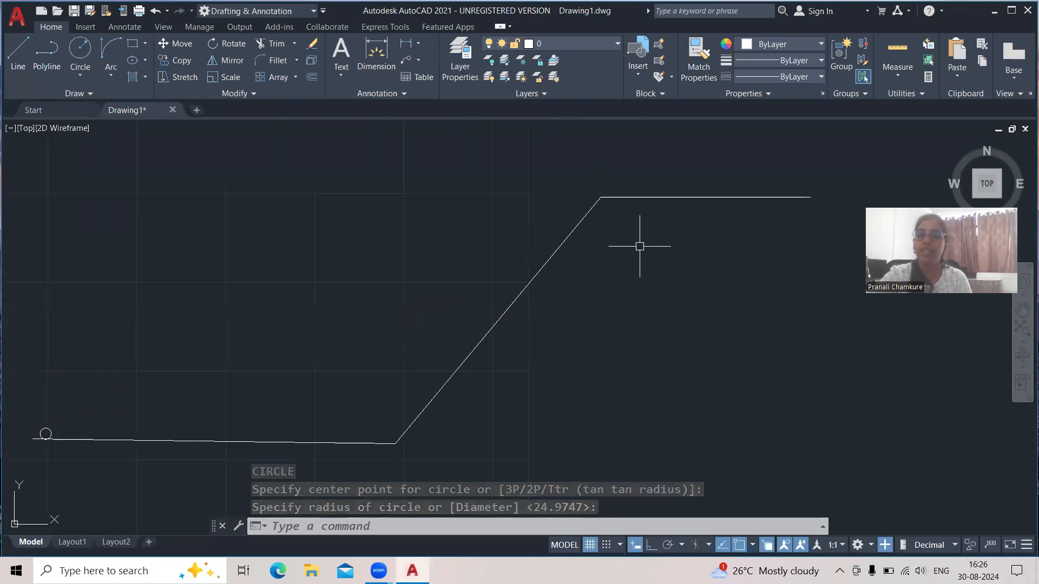
{"action": "scroll", "coordinate": [612, 326], "scroll_direction": "down", "scroll_amount": 2}
{"action": "scroll", "coordinate": [255, 400], "scroll_direction": "up", "scroll_amount": 4}
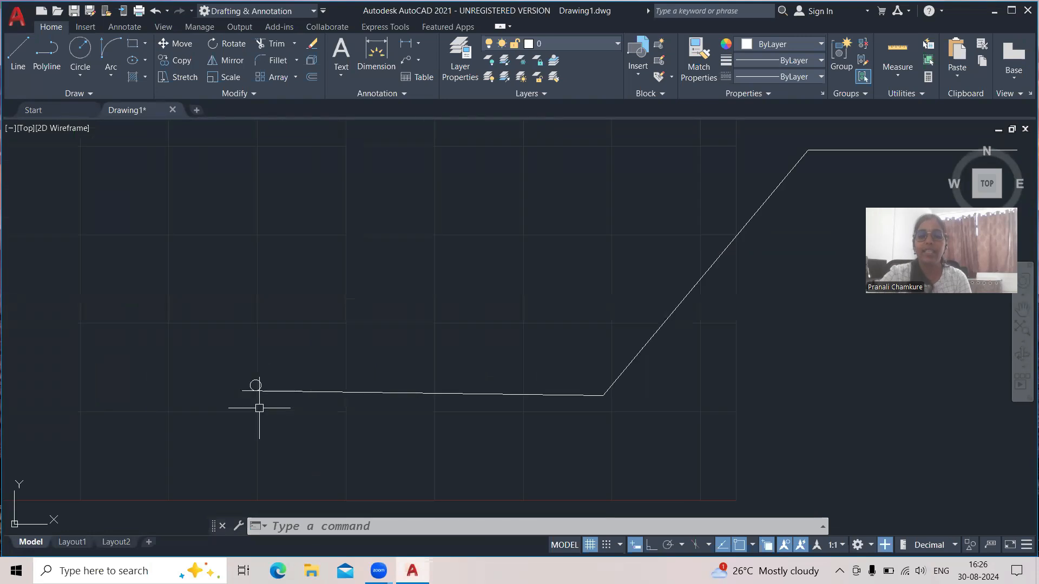
{"action": "left_click", "coordinate": [248, 363]}
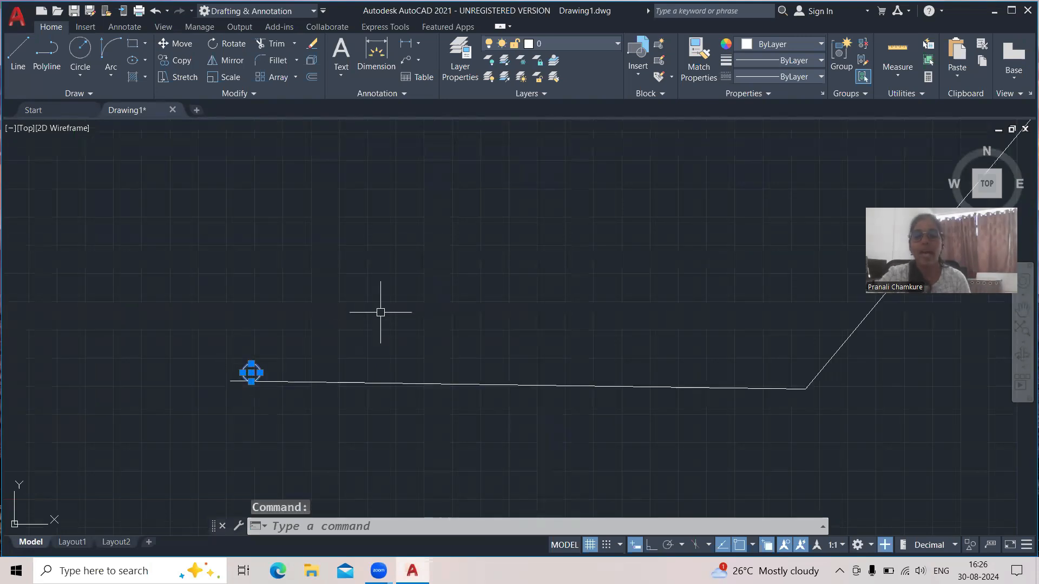
{"action": "type", "text": "AR"}
{"action": "key", "text": "Return"}
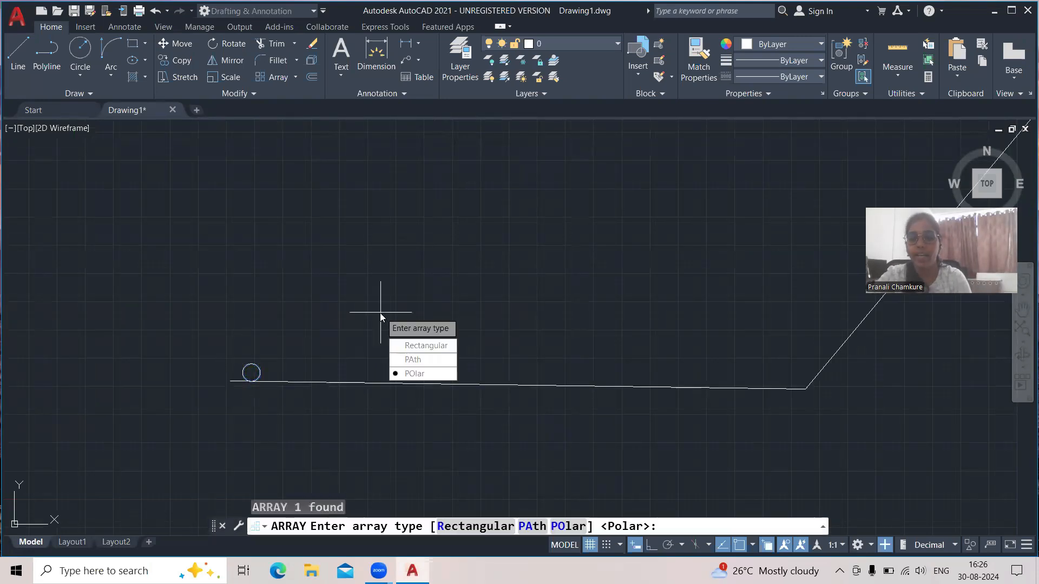
{"action": "type", "text": "PA"}
{"action": "key", "text": "Return"}
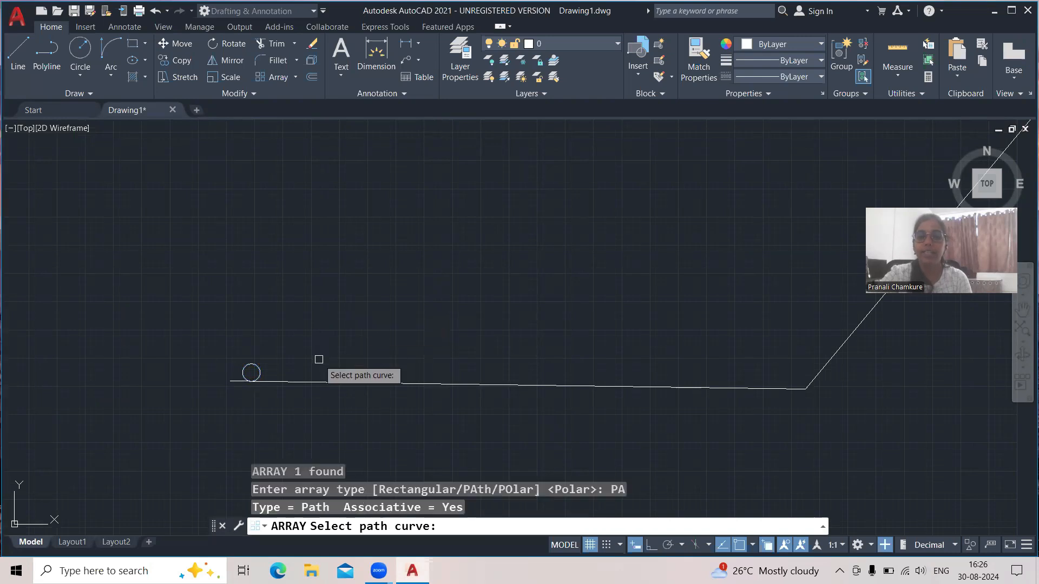
{"action": "left_click", "coordinate": [321, 384]}
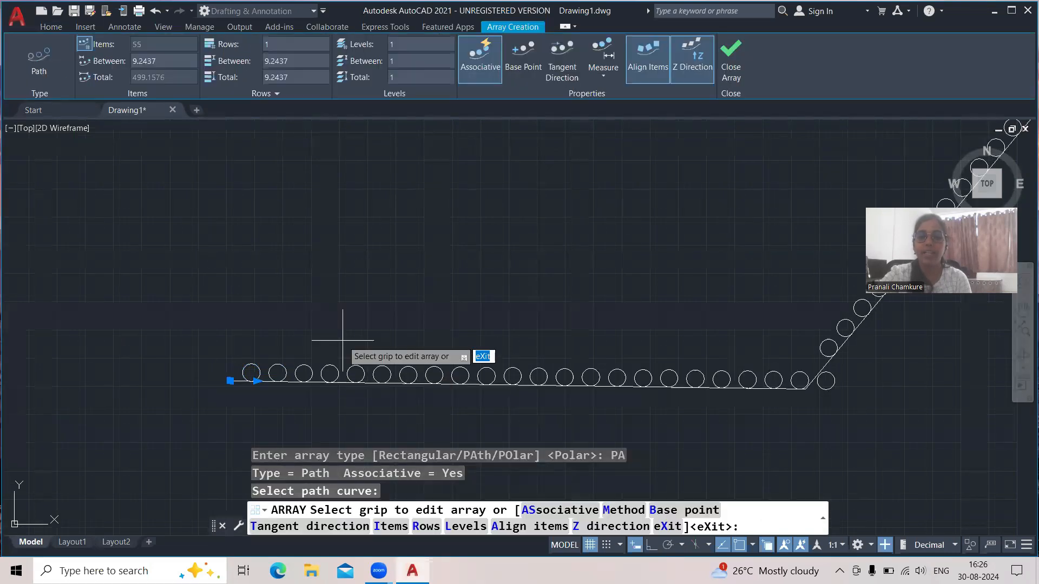
Set the spacing between the path array's items to 100 and finish the array.
{"action": "middle_click_drag", "start_coordinate": [557, 303], "coordinate": [344, 273]}
{"action": "scroll", "coordinate": [344, 274], "scroll_direction": "down", "scroll_amount": 2}
{"action": "left_click_drag", "start_coordinate": [168, 61], "coordinate": [104, 70]}
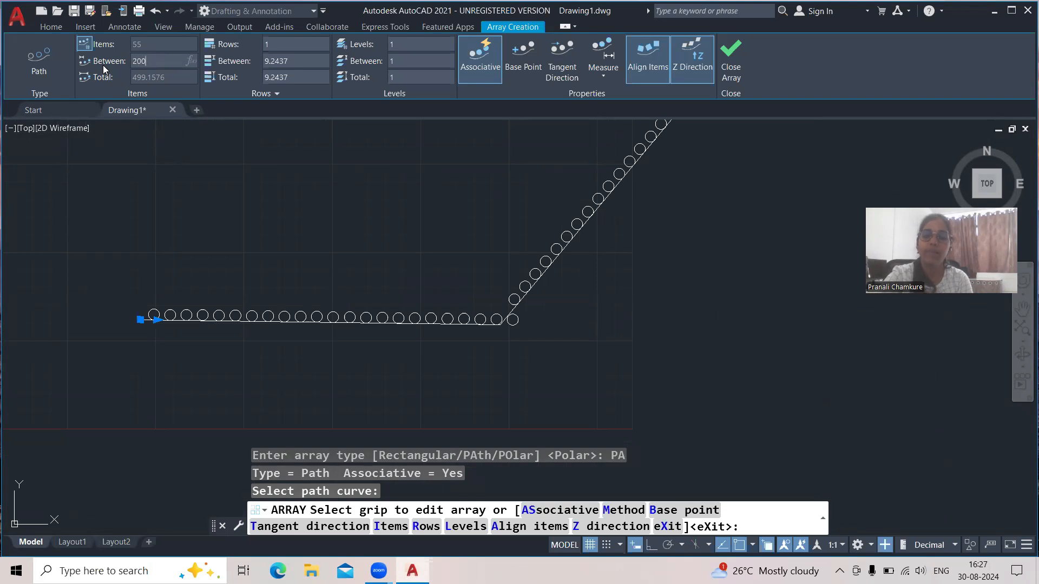
{"action": "key", "text": "BackSpace"}
{"action": "key", "text": "BackSpace"}
{"action": "key", "text": "BackSpace"}
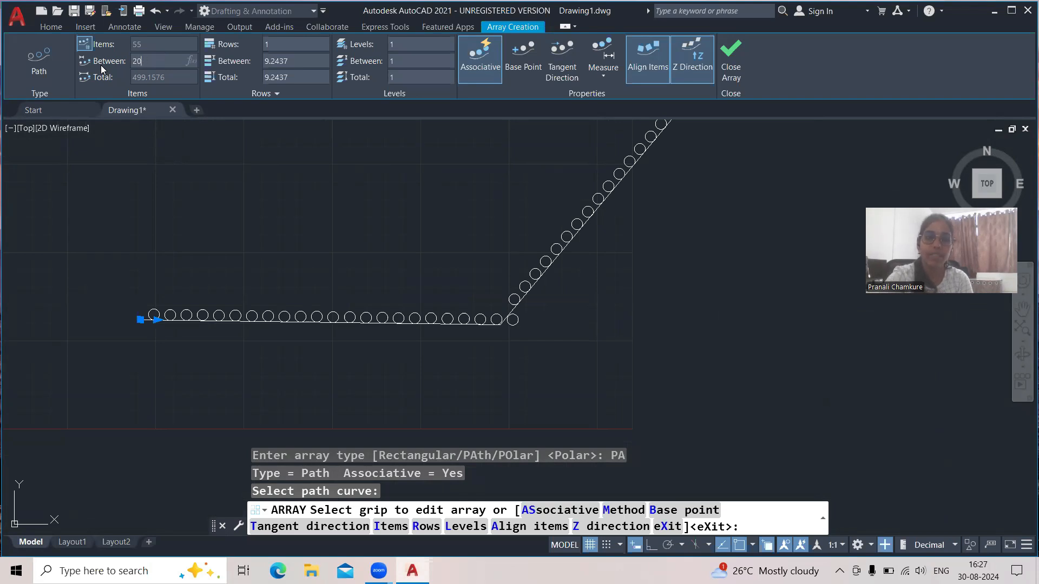
{"action": "type", "text": "100"}
{"action": "key", "text": "Return"}
{"action": "scroll", "coordinate": [215, 233], "scroll_direction": "down", "scroll_amount": 3}
{"action": "left_click", "coordinate": [735, 81]}
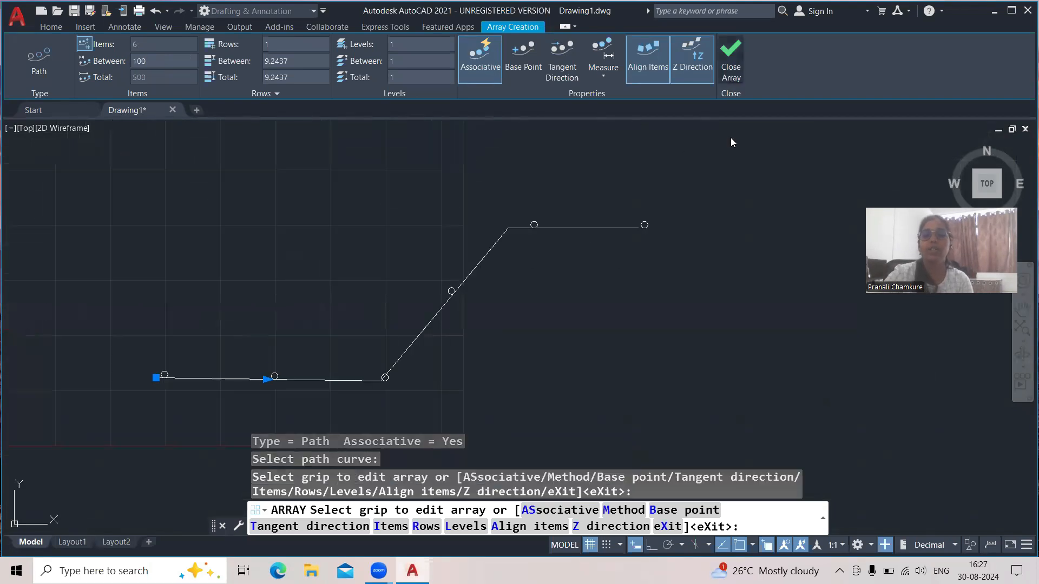